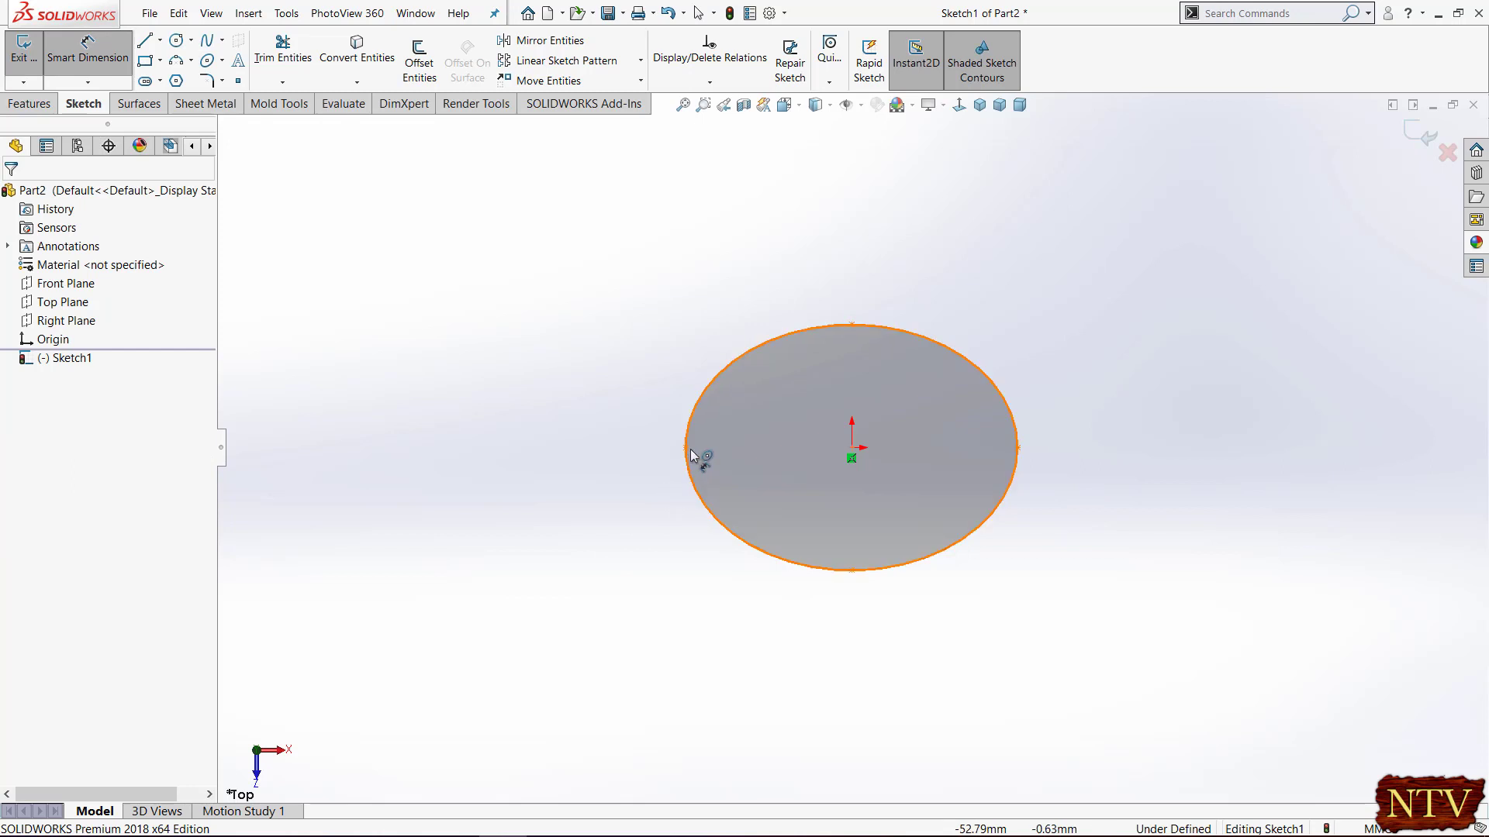
Dimension the ellipse's horizontal axis between its two side points and set it to 300 mm
left_click(687, 449)
left_click(1018, 448)
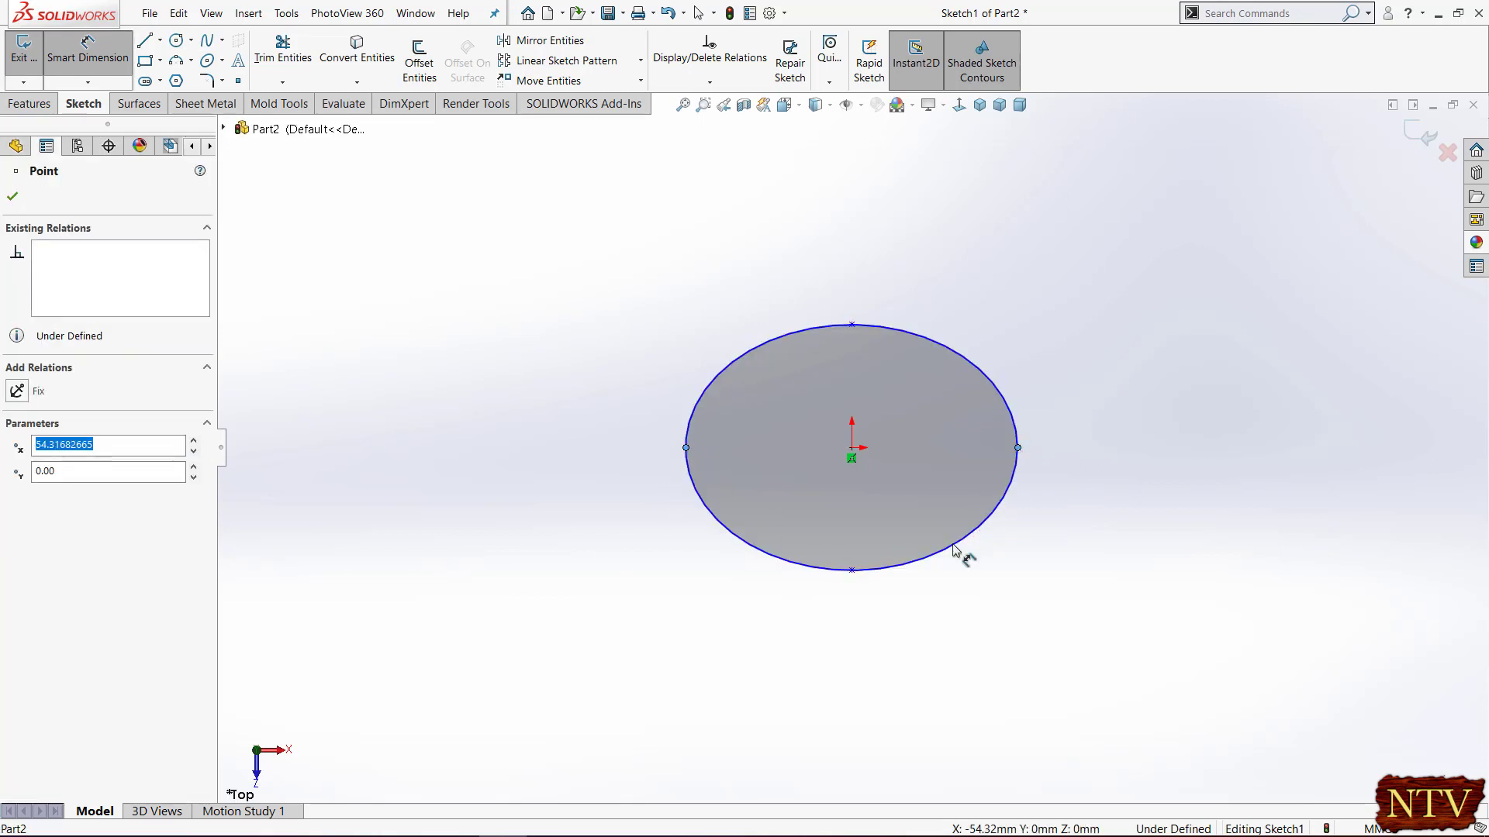
left_click(882, 663)
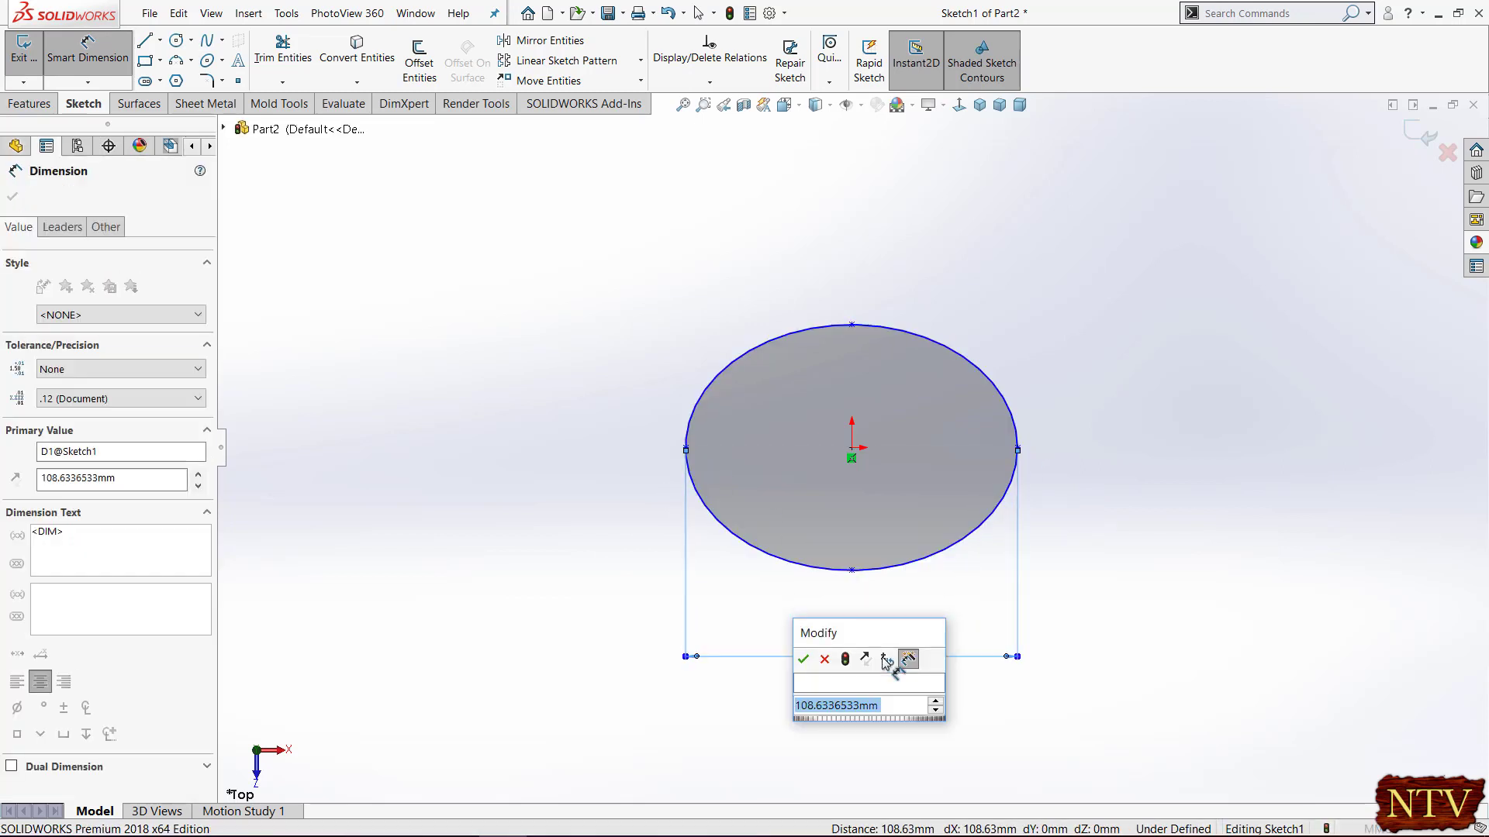
type("300")
key("Return")
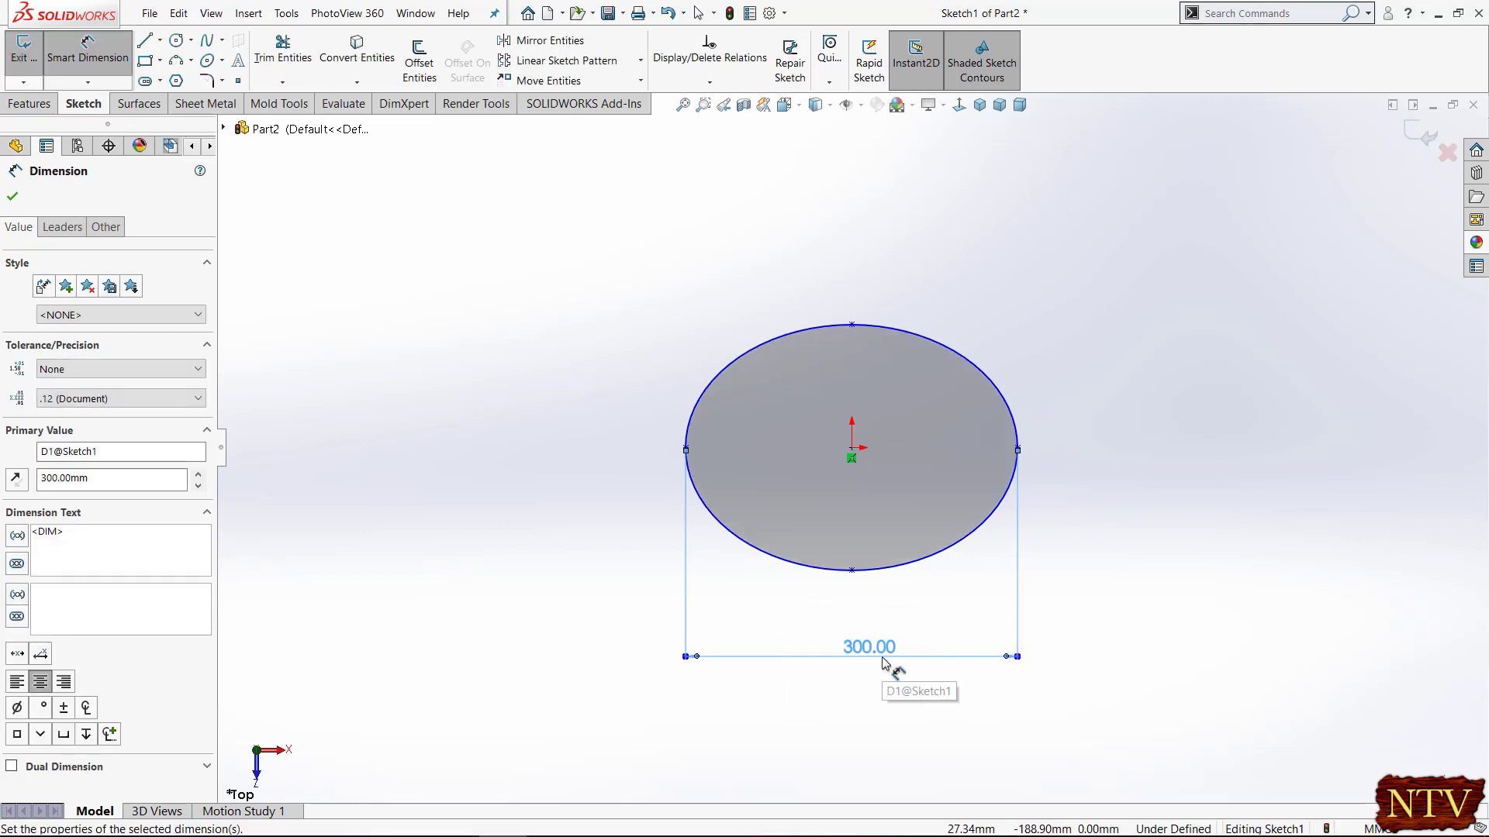
Dimension the ellipse's vertical axis, set it to 200 mm, and finish the sketch
left_click(852, 570)
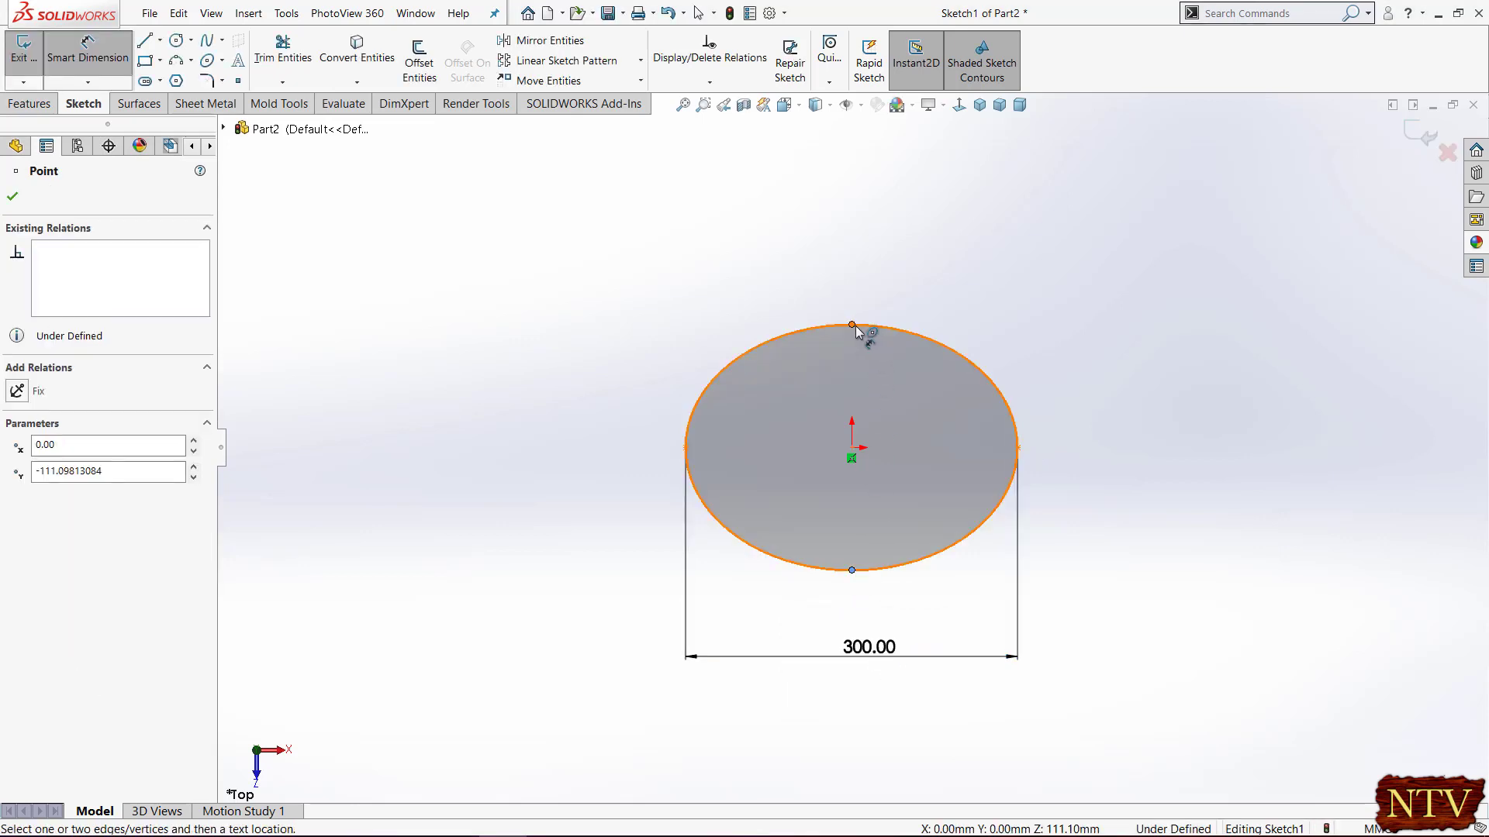
left_click(852, 325)
left_click(564, 433)
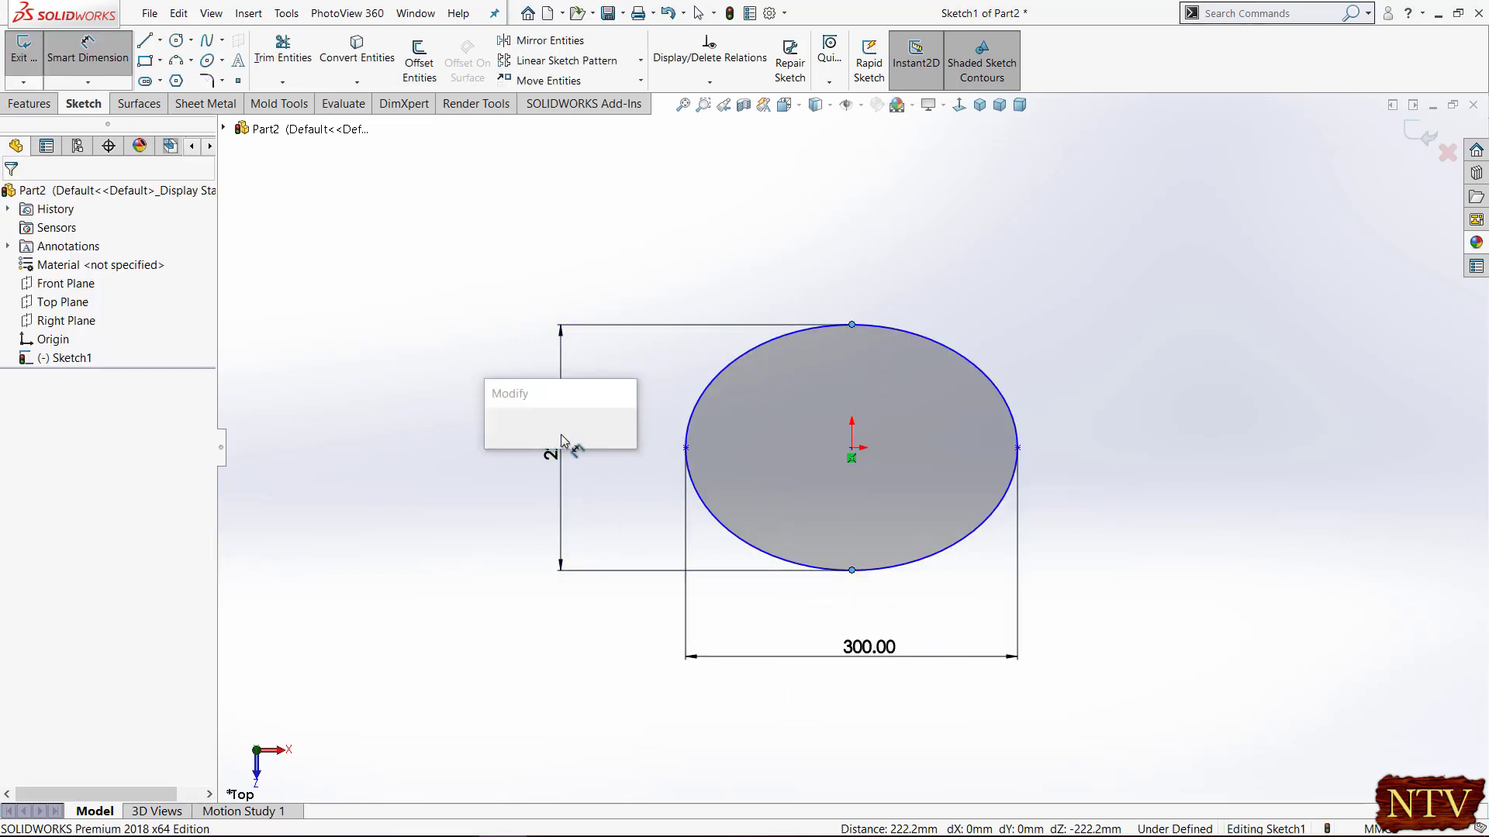
type("200")
key("Return")
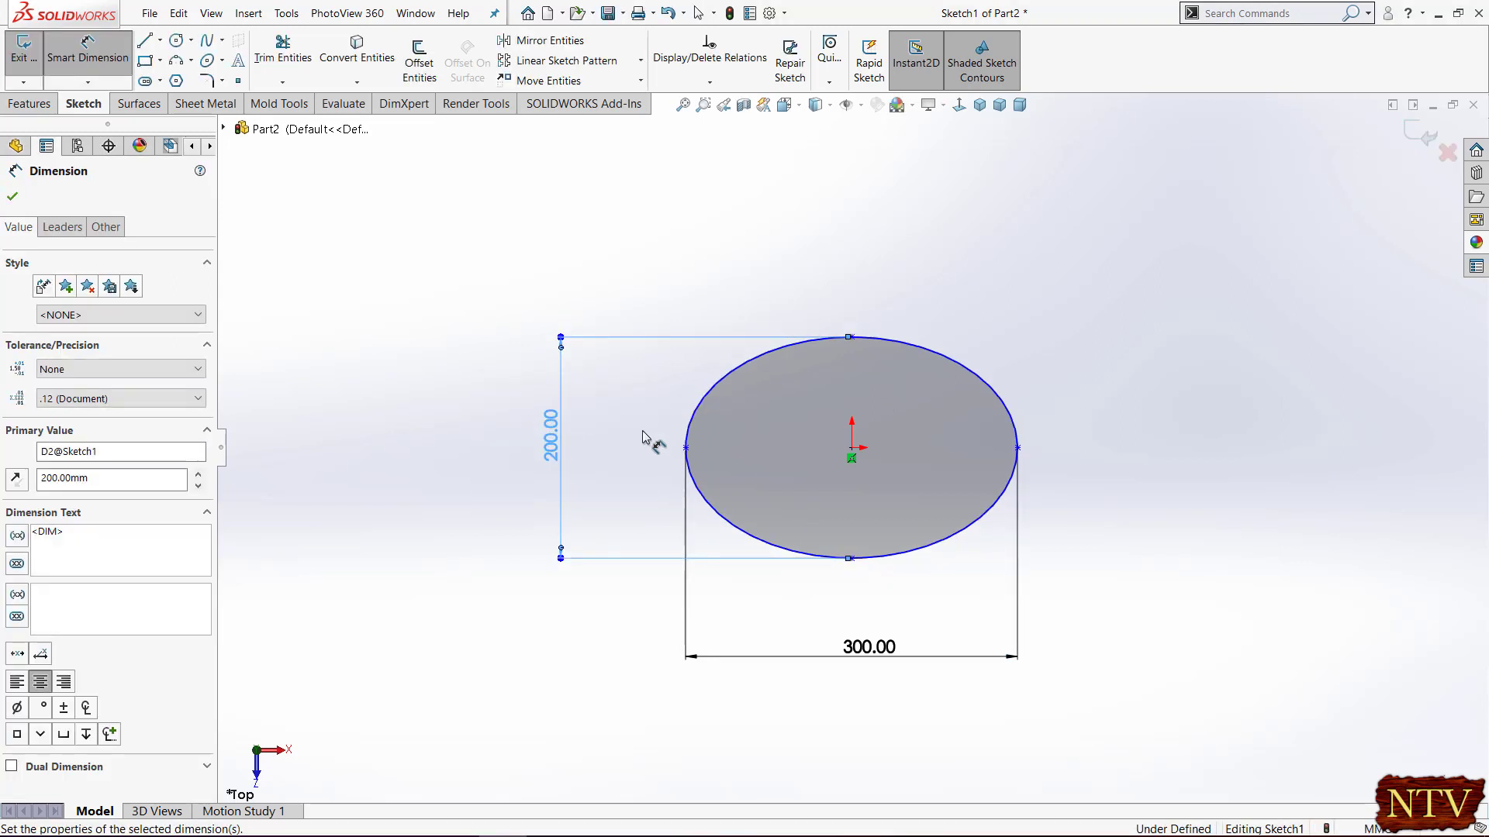
left_click(1419, 146)
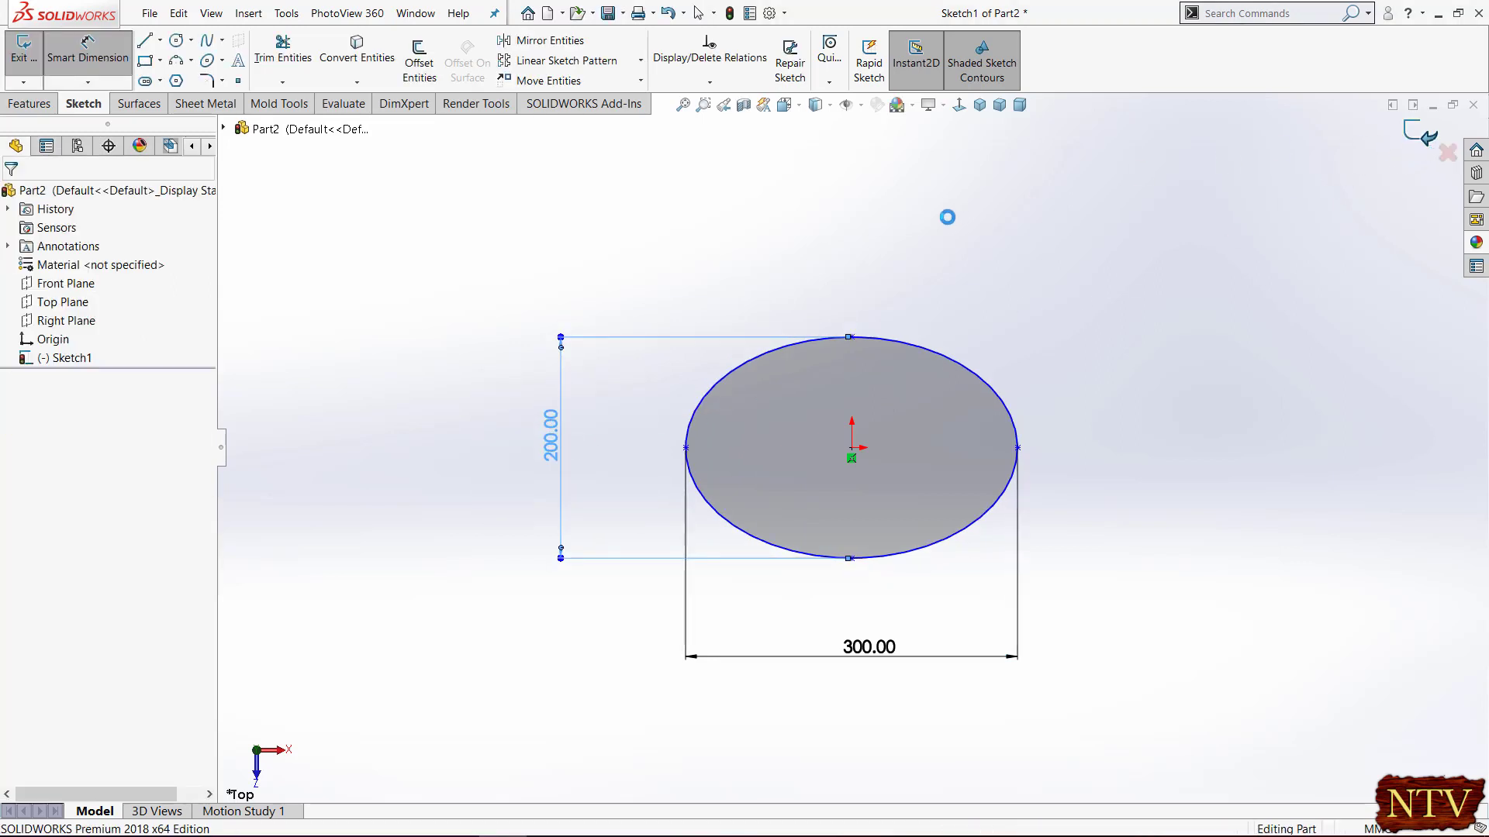
On the Right Plane, sketch a small upright ellipse with radii of about 10.8 and 6.7 mm, just beyond the +Z end of the first ellipse
left_click(959, 104)
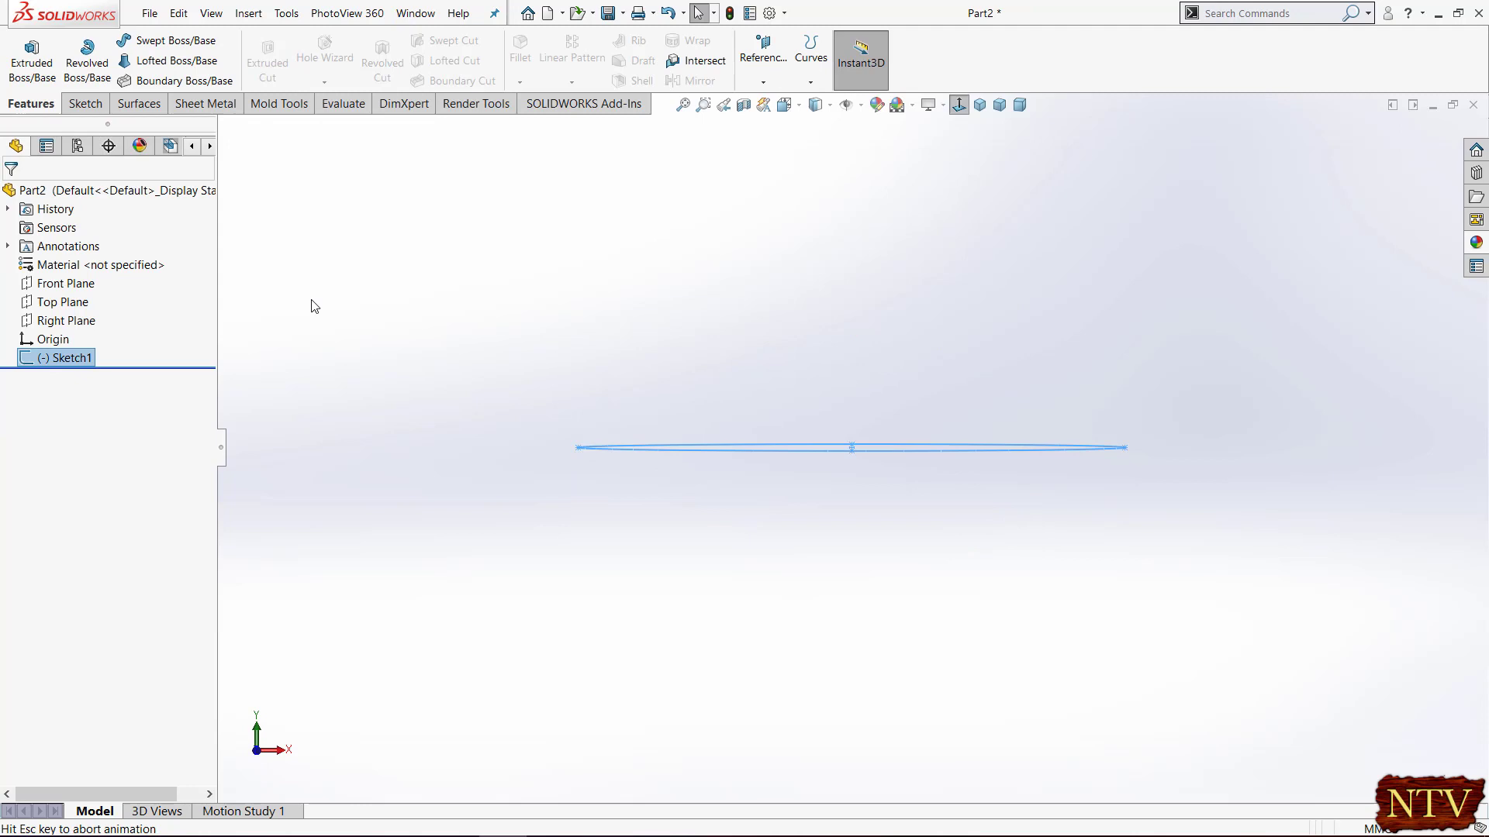
left_click(66, 320)
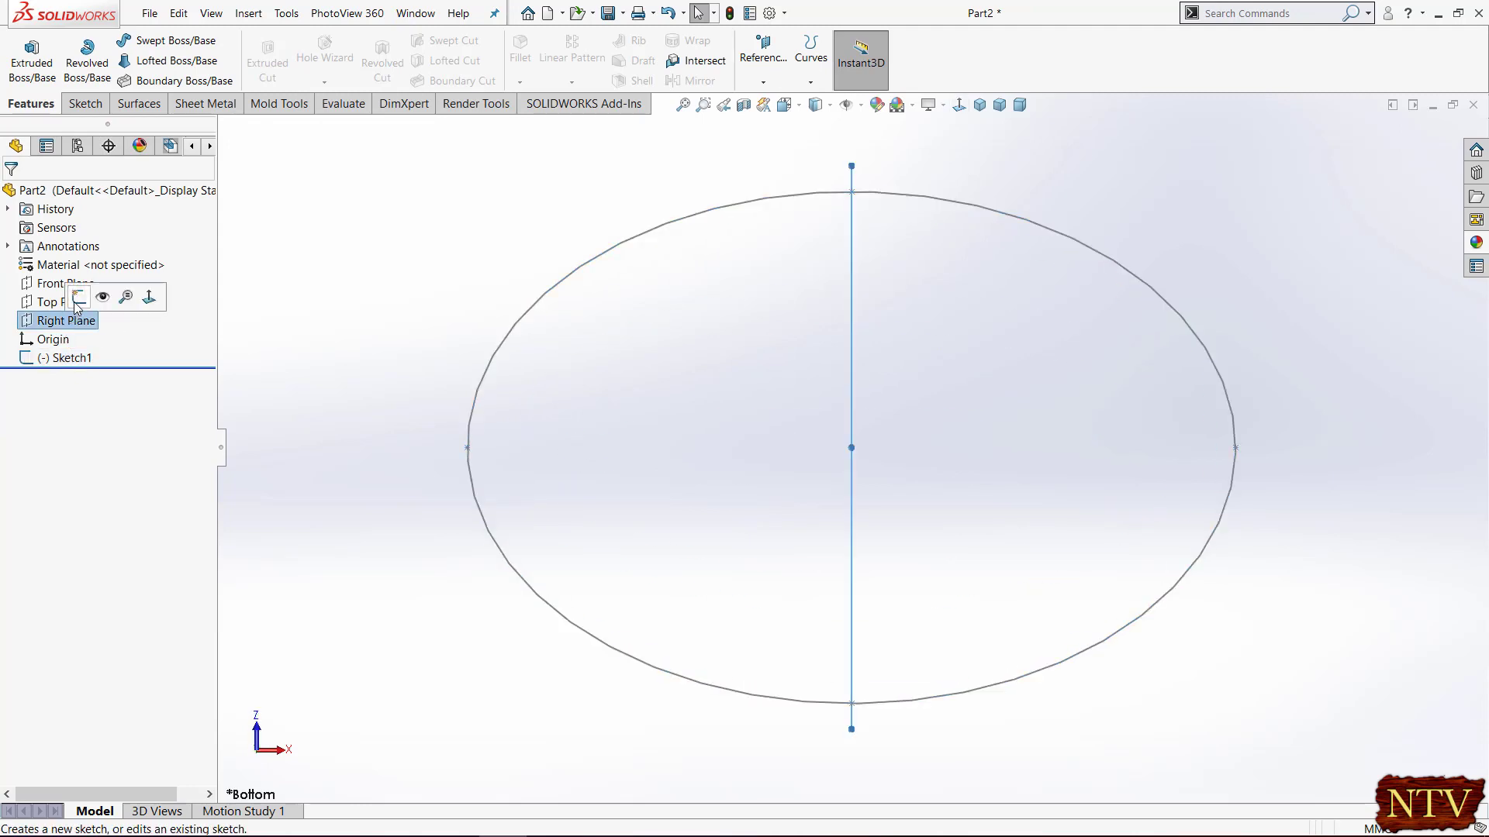
left_click(79, 297)
left_click(959, 105)
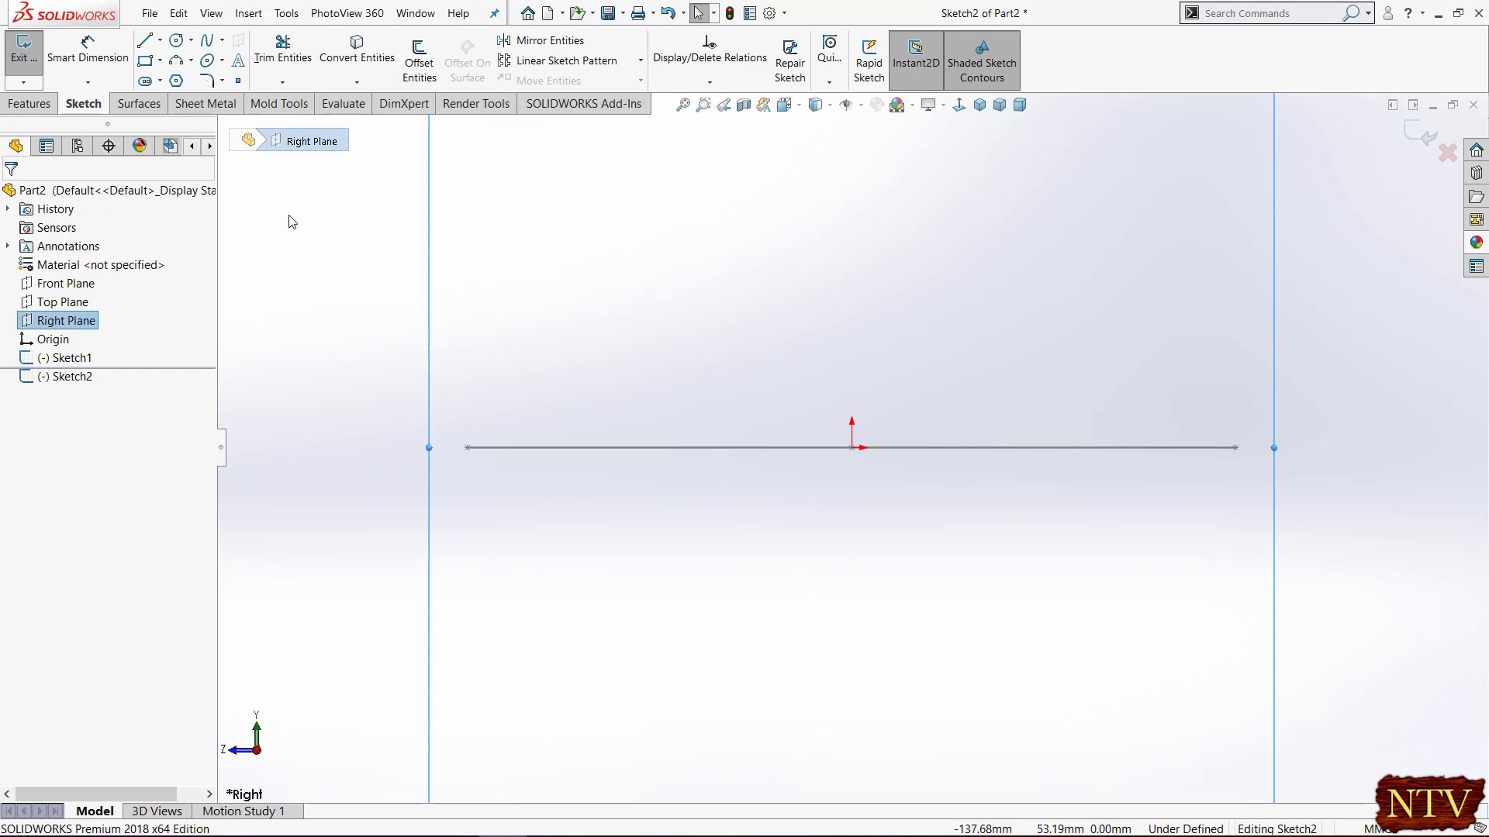
left_click(206, 61)
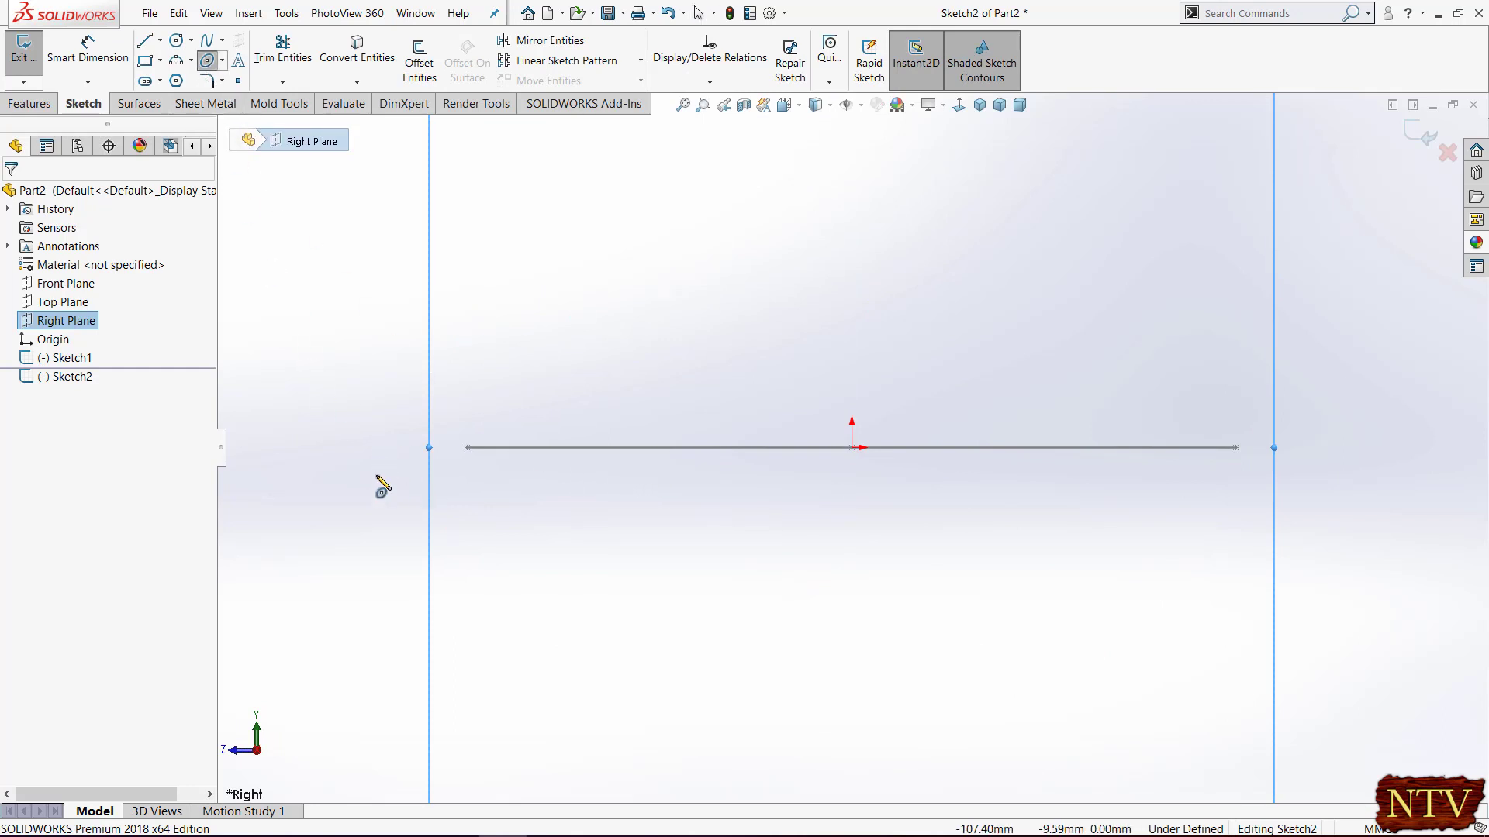
left_click(351, 446)
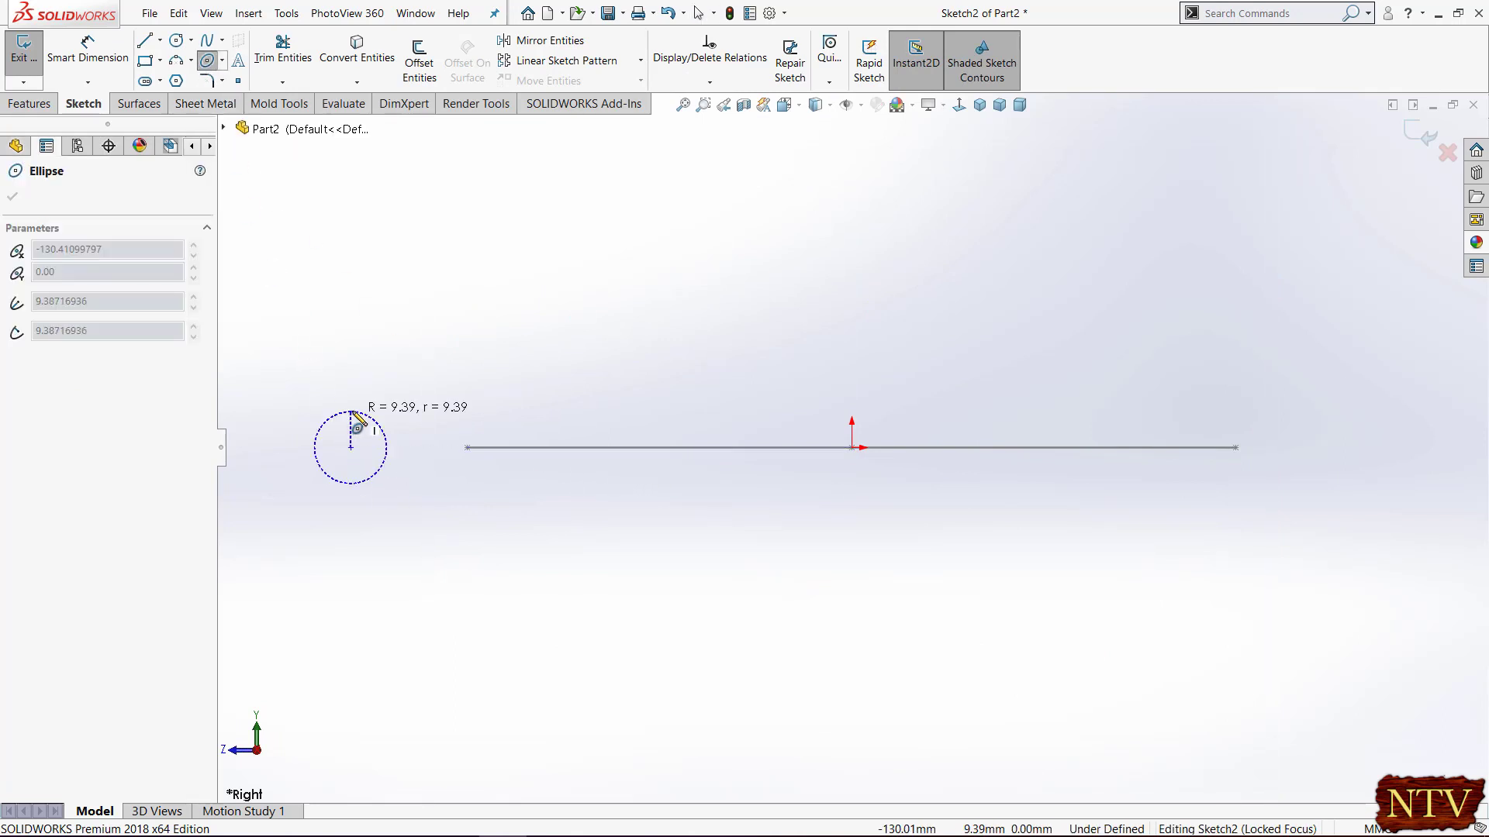
left_click(352, 406)
left_click(377, 418)
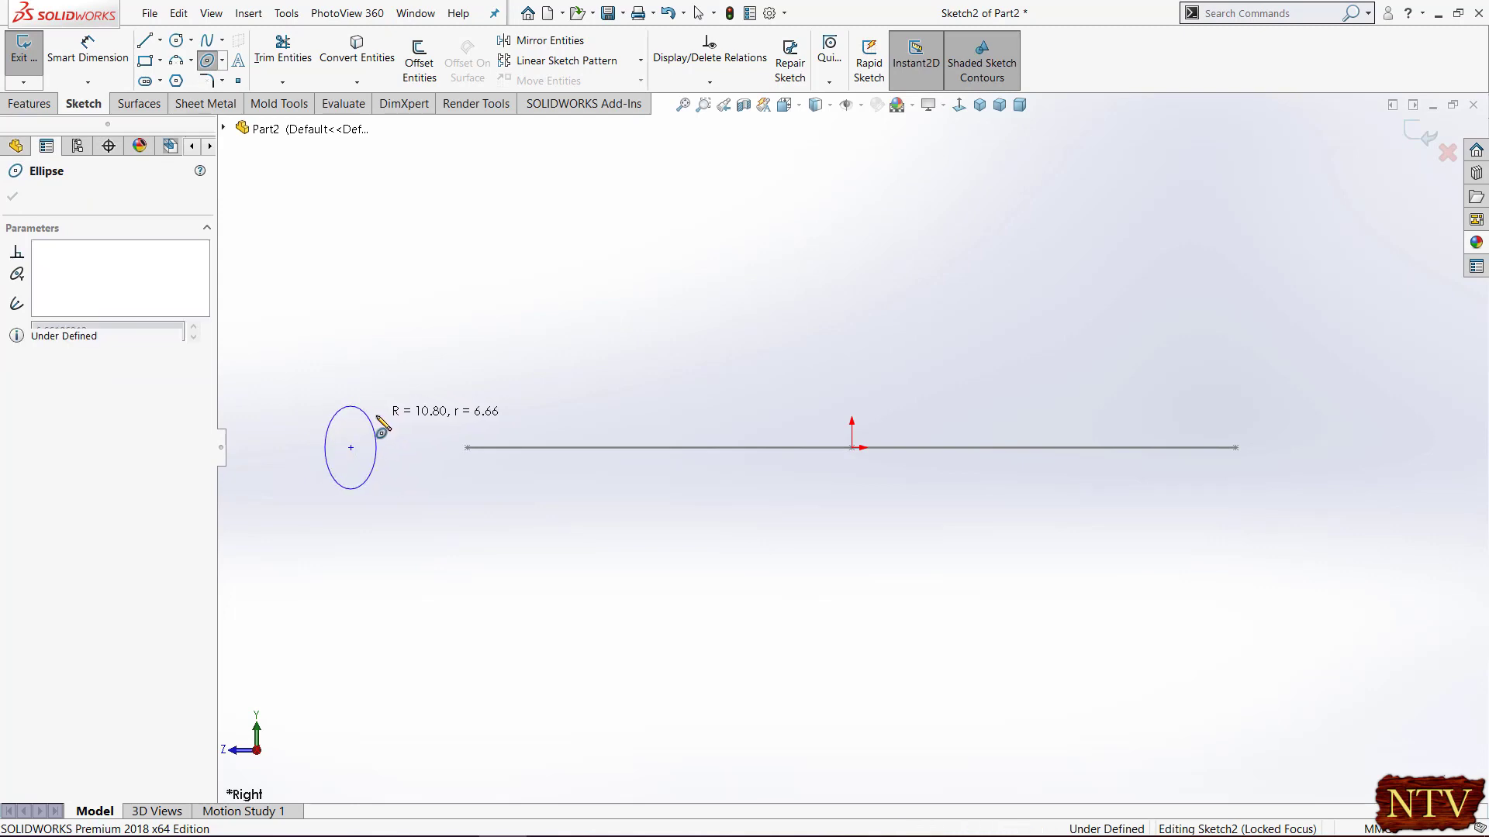
right_click(382, 431)
left_click(426, 426)
Add a vertical relation between the small ellipse's top point and its center
left_click(353, 422)
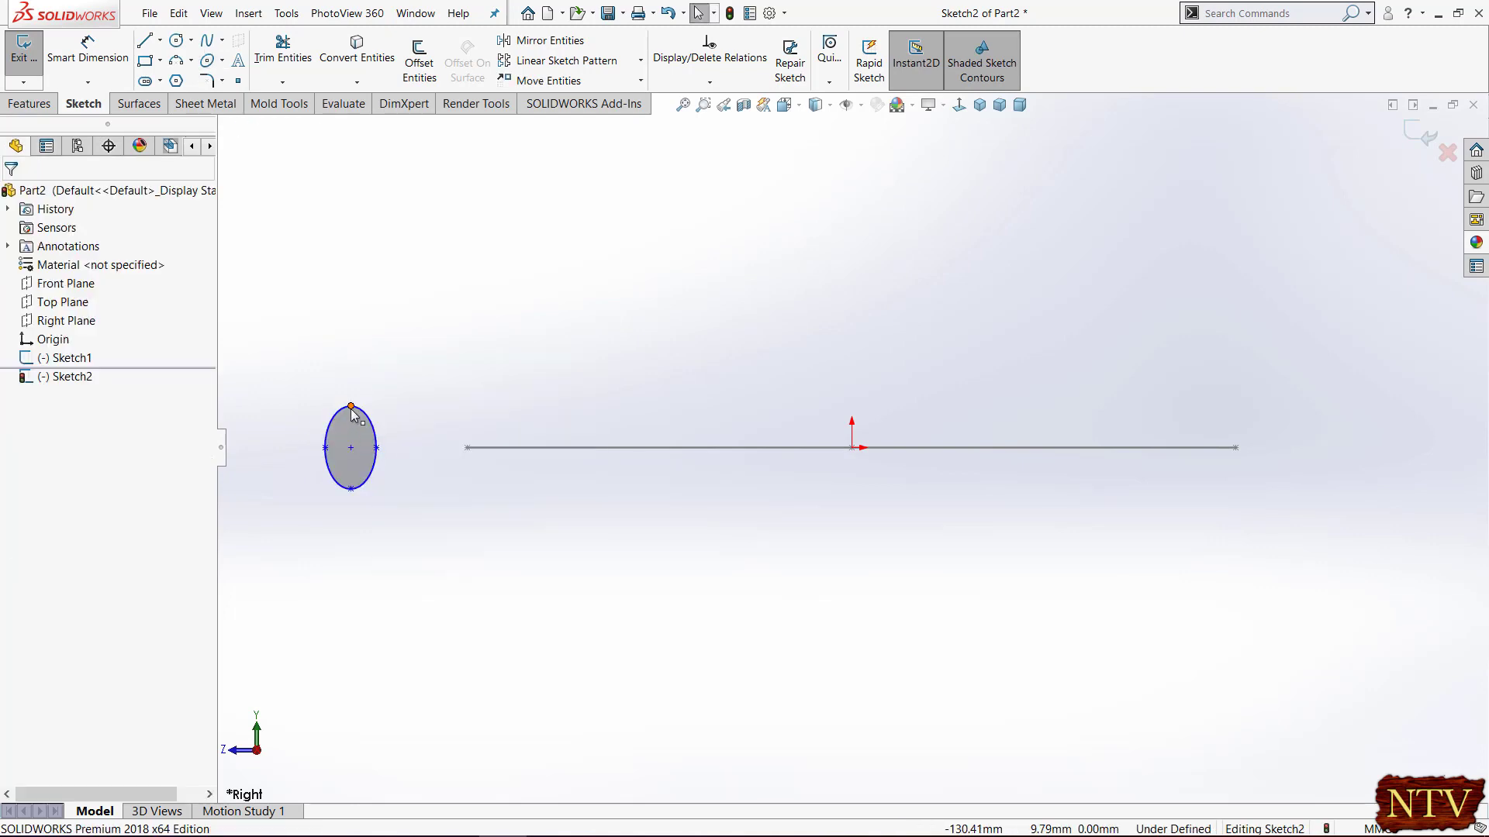
left_click(352, 406)
left_click(350, 447, "ctrl")
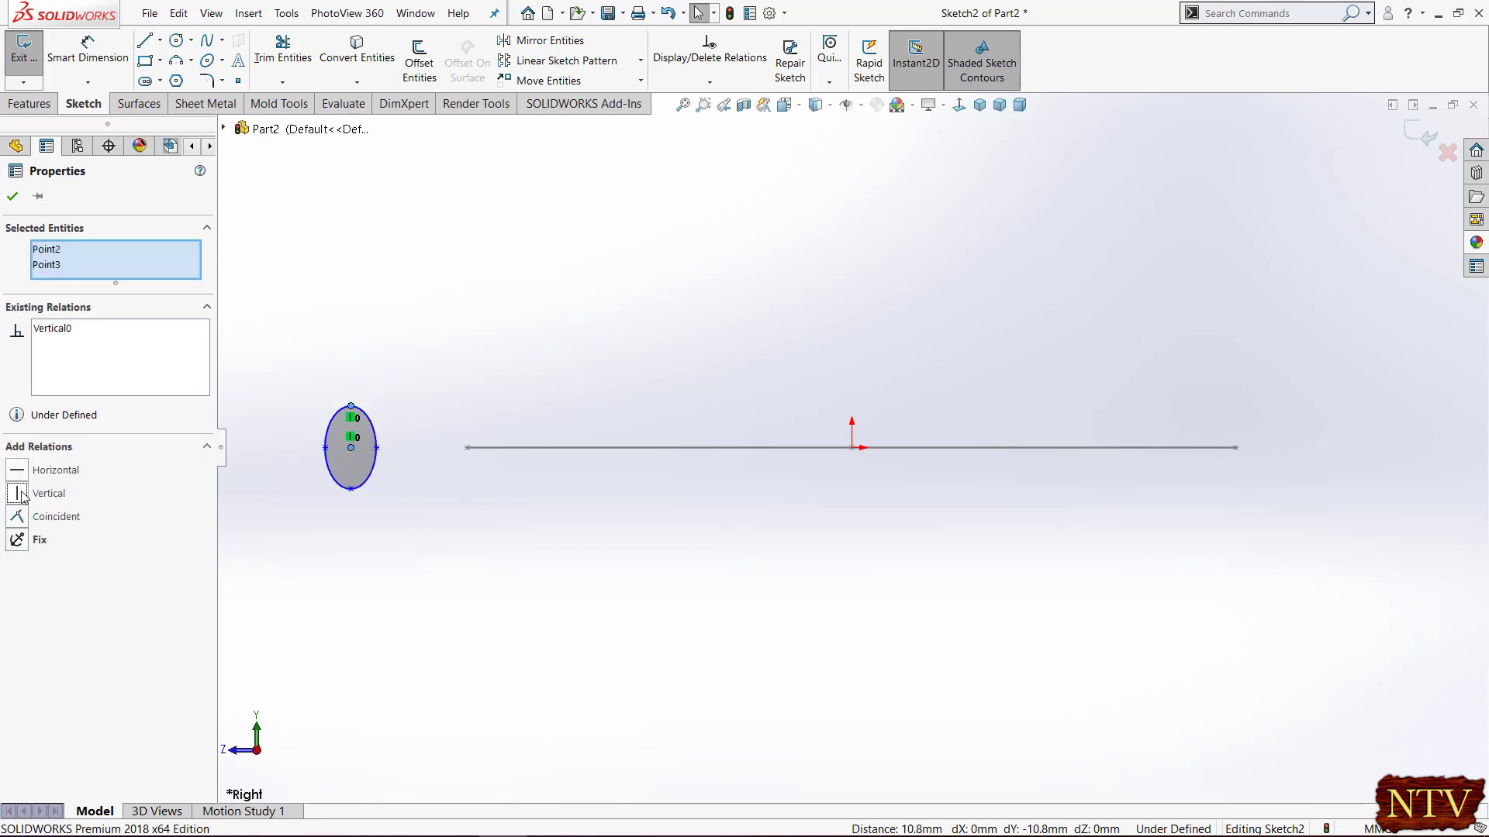
Dimension the small ellipse's height between its top and bottom points and set it to 20 mm
left_click(88, 48)
left_click(351, 406)
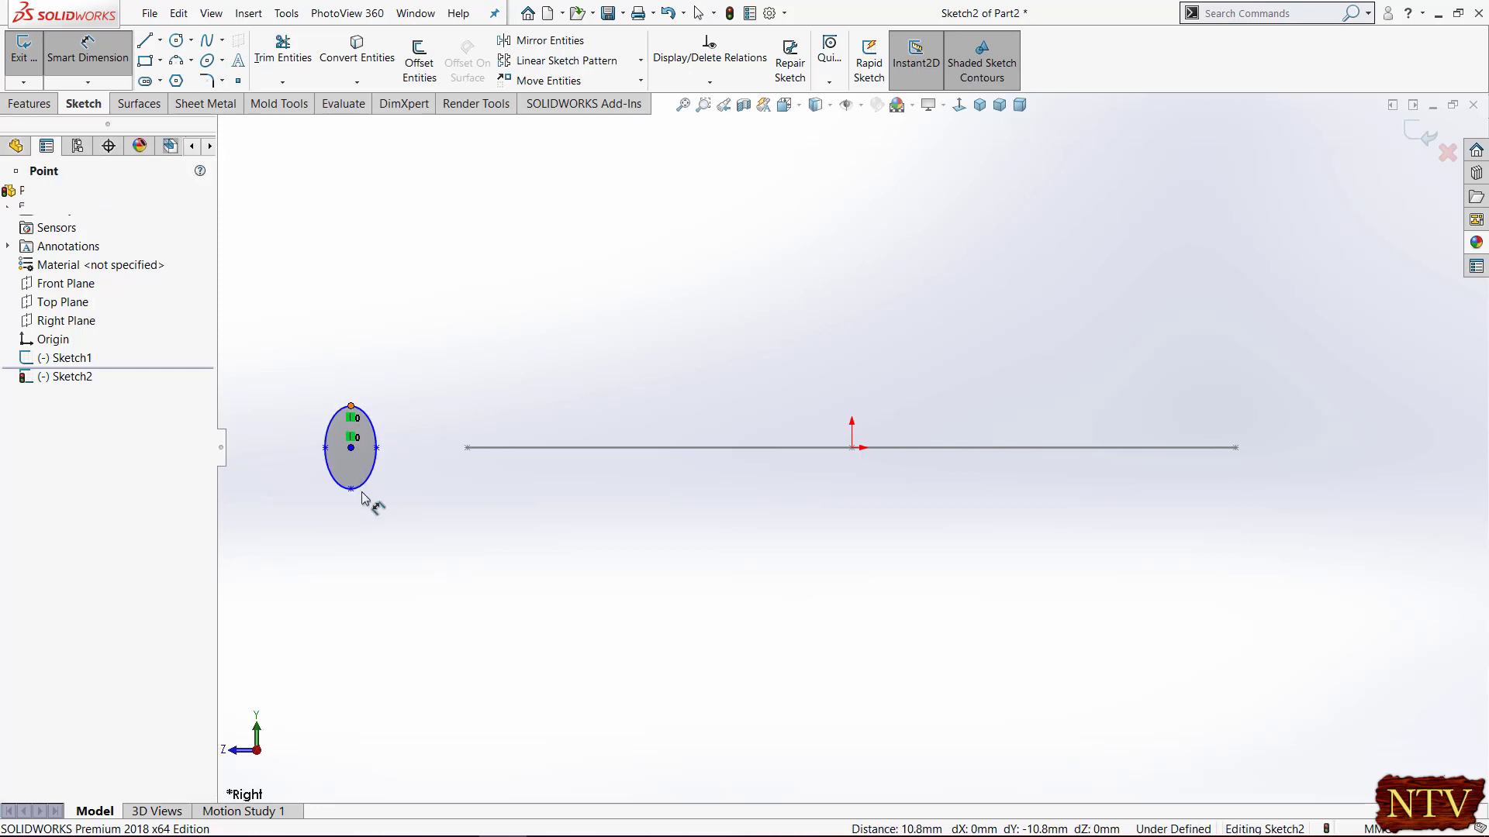
left_click(352, 488)
left_click(302, 457)
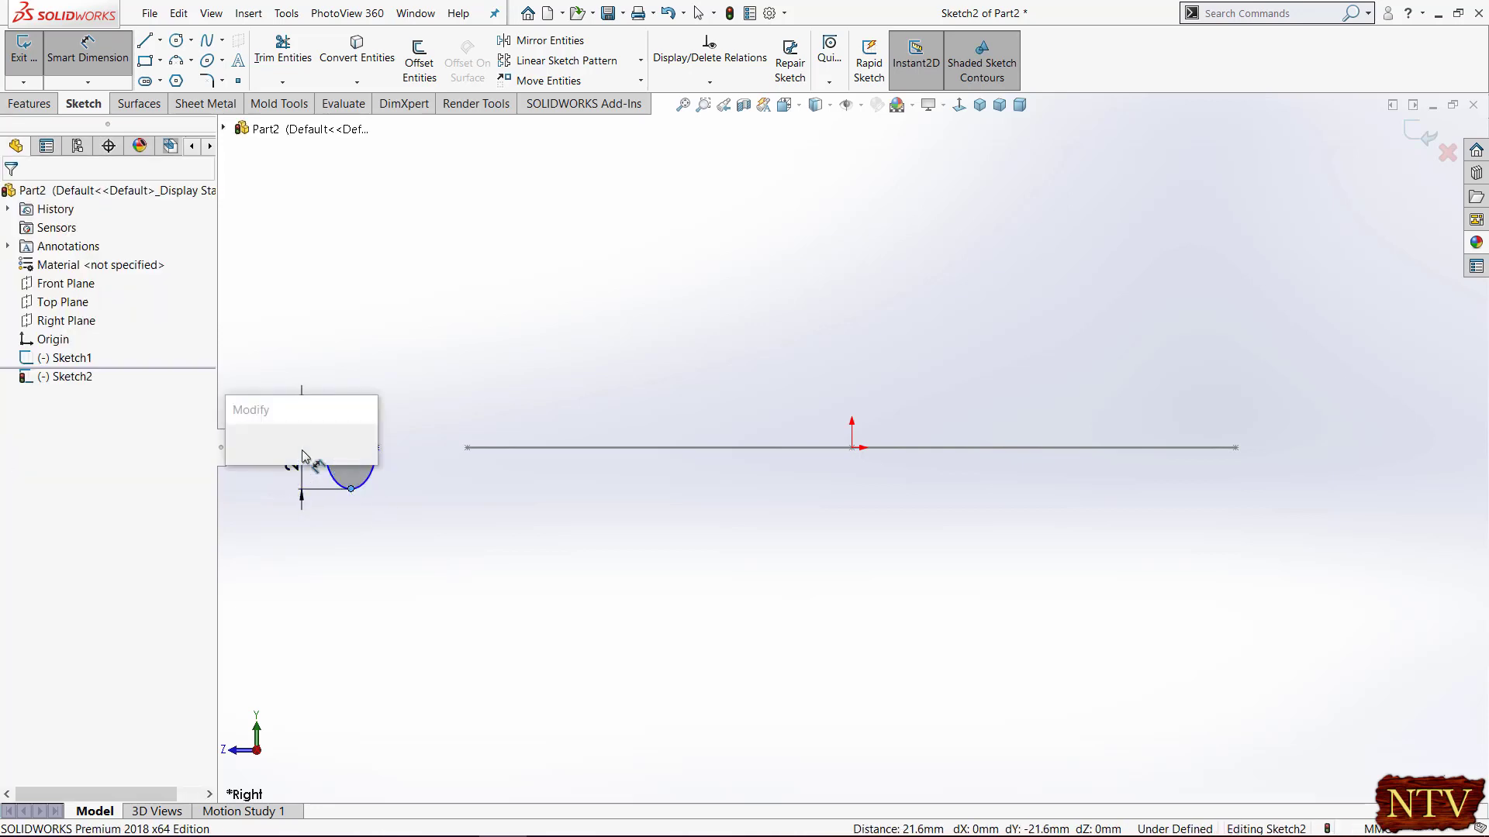
type("20")
key("Return")
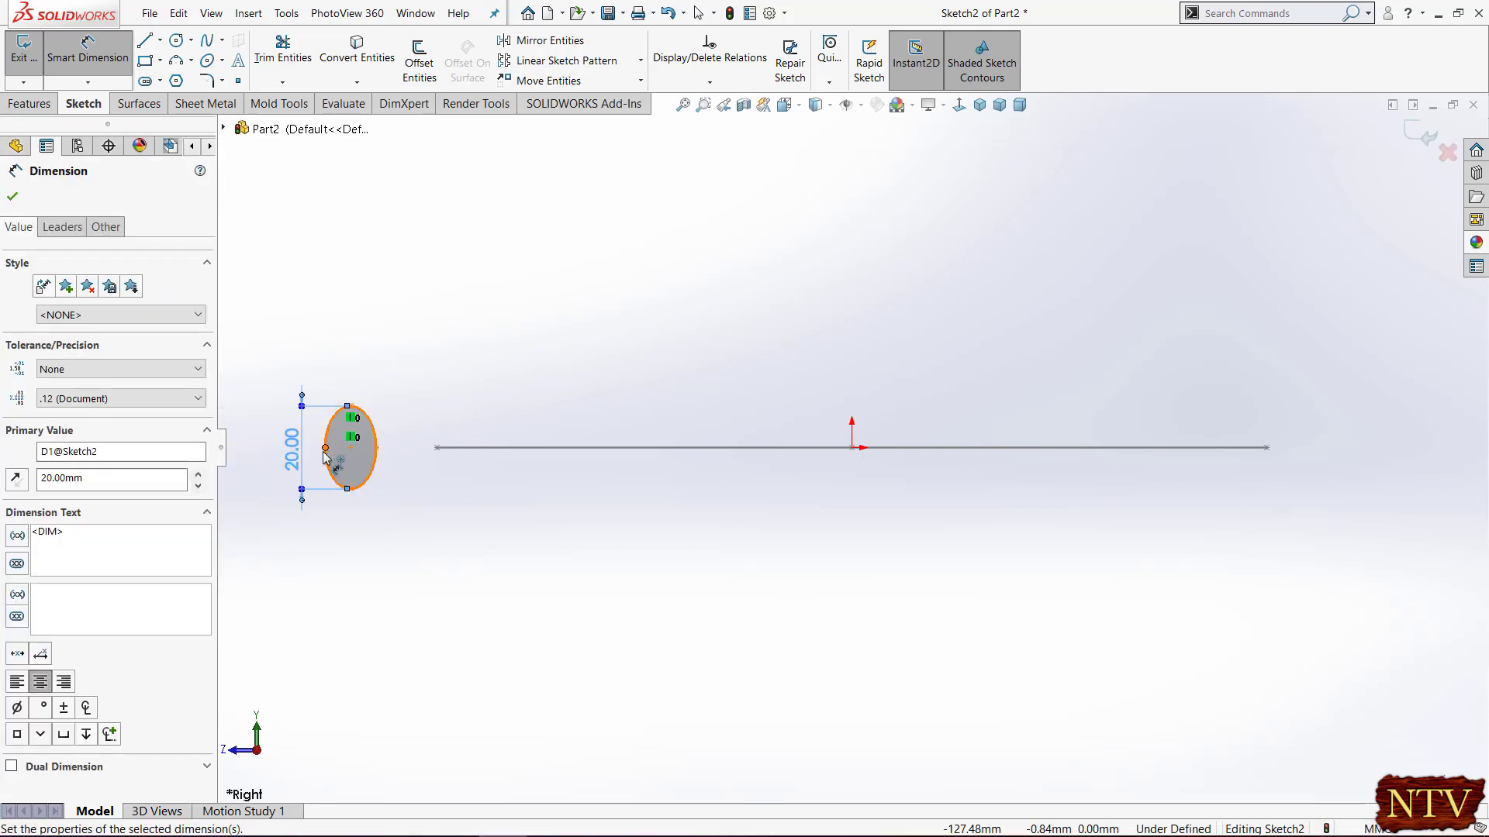
Dimension the small ellipse's width between its side points and set it to 10 mm
left_click(325, 447)
left_click(376, 447)
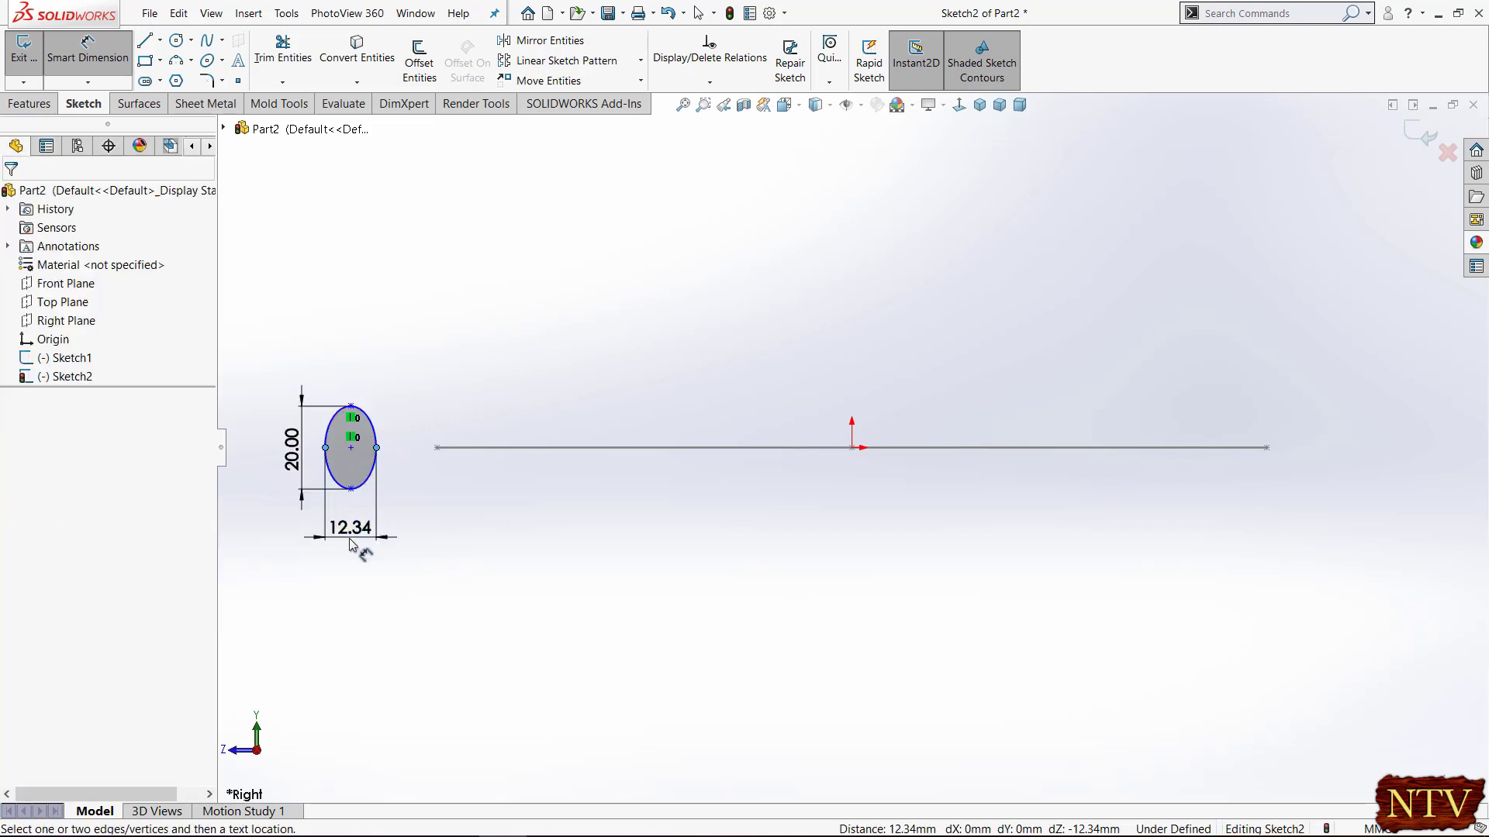
left_click(351, 543)
type("10")
key("Return")
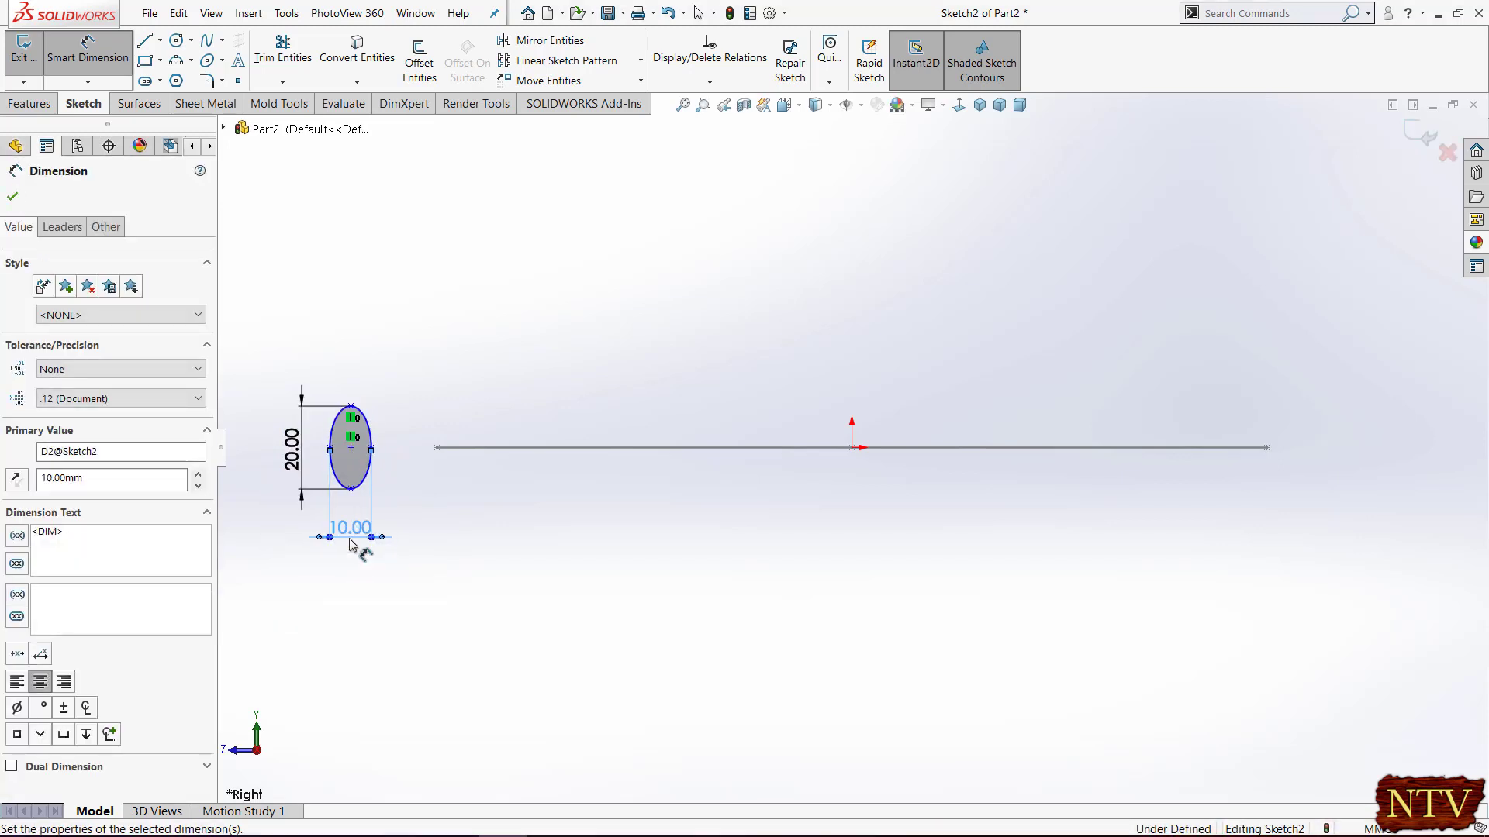
left_click(13, 199)
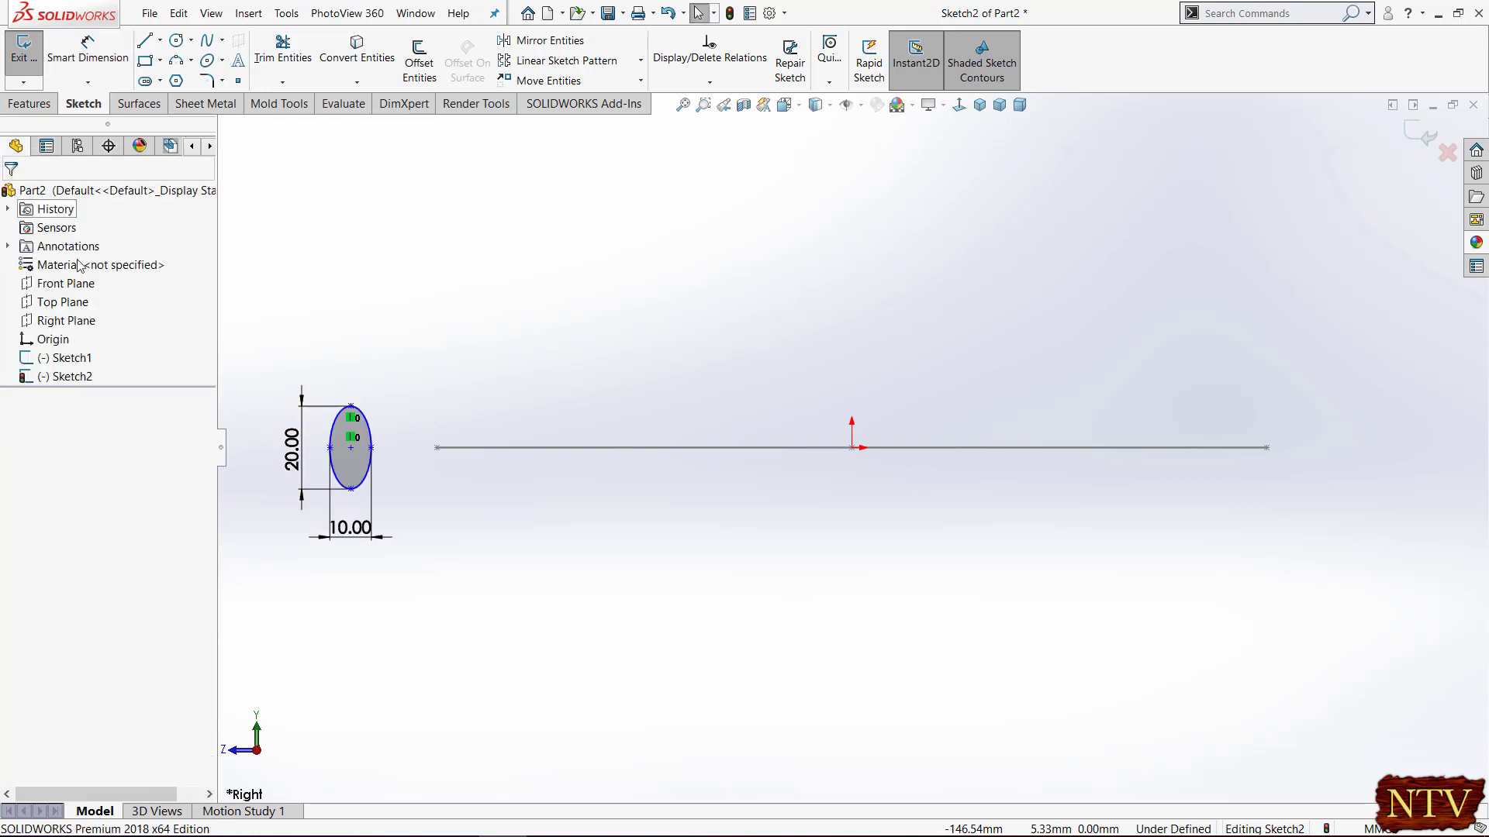
Add a pierce relation between the small ellipse's center and the large ellipse, and finish the sketch
left_click(350, 450)
left_click(445, 450, "ctrl")
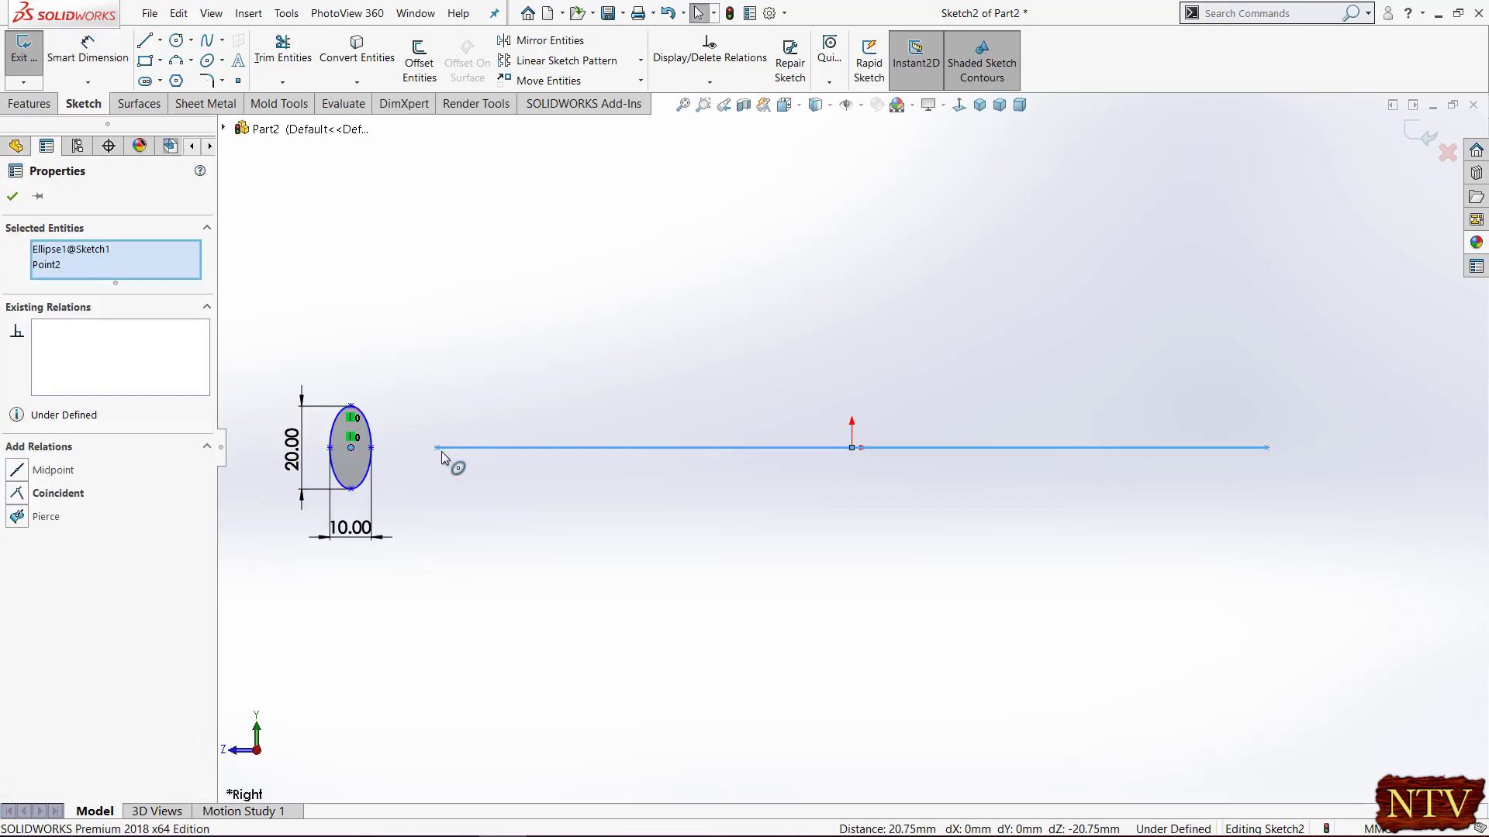
left_click(538, 381)
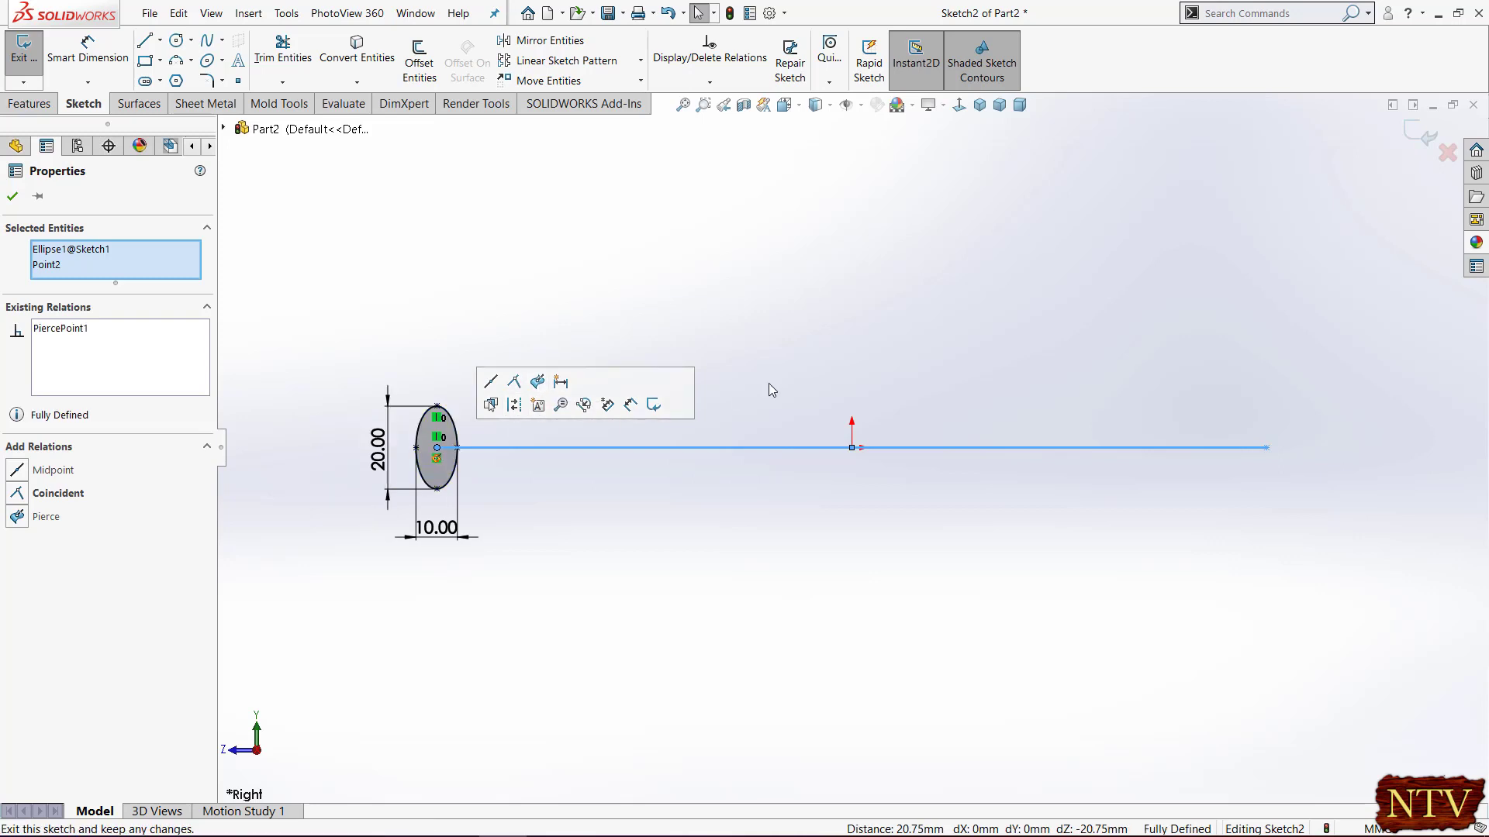
left_click(1406, 133)
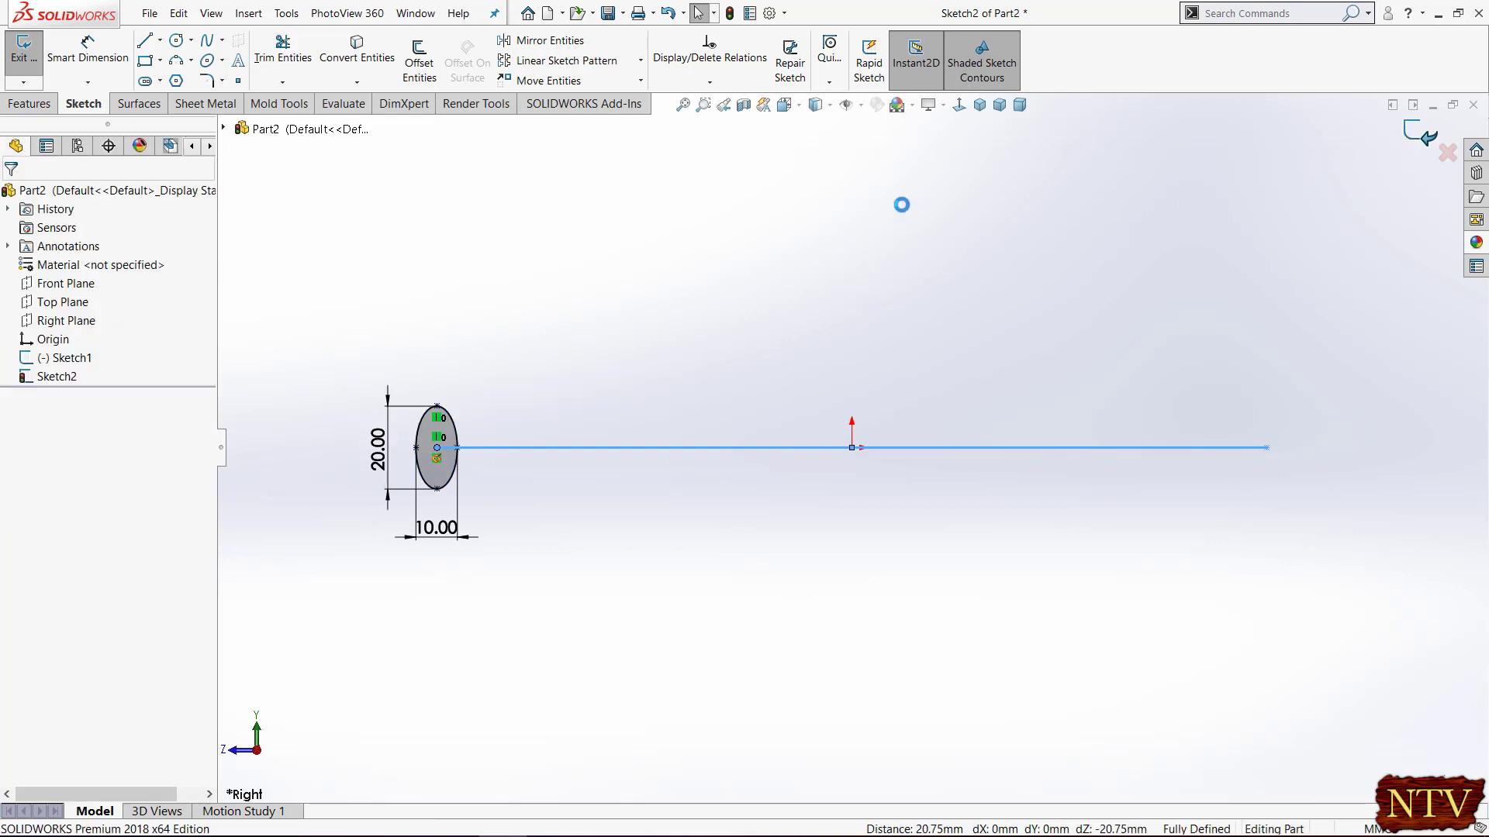
Create a swept boss using the small ellipse as the profile and the large ellipse as the path
left_click(979, 104)
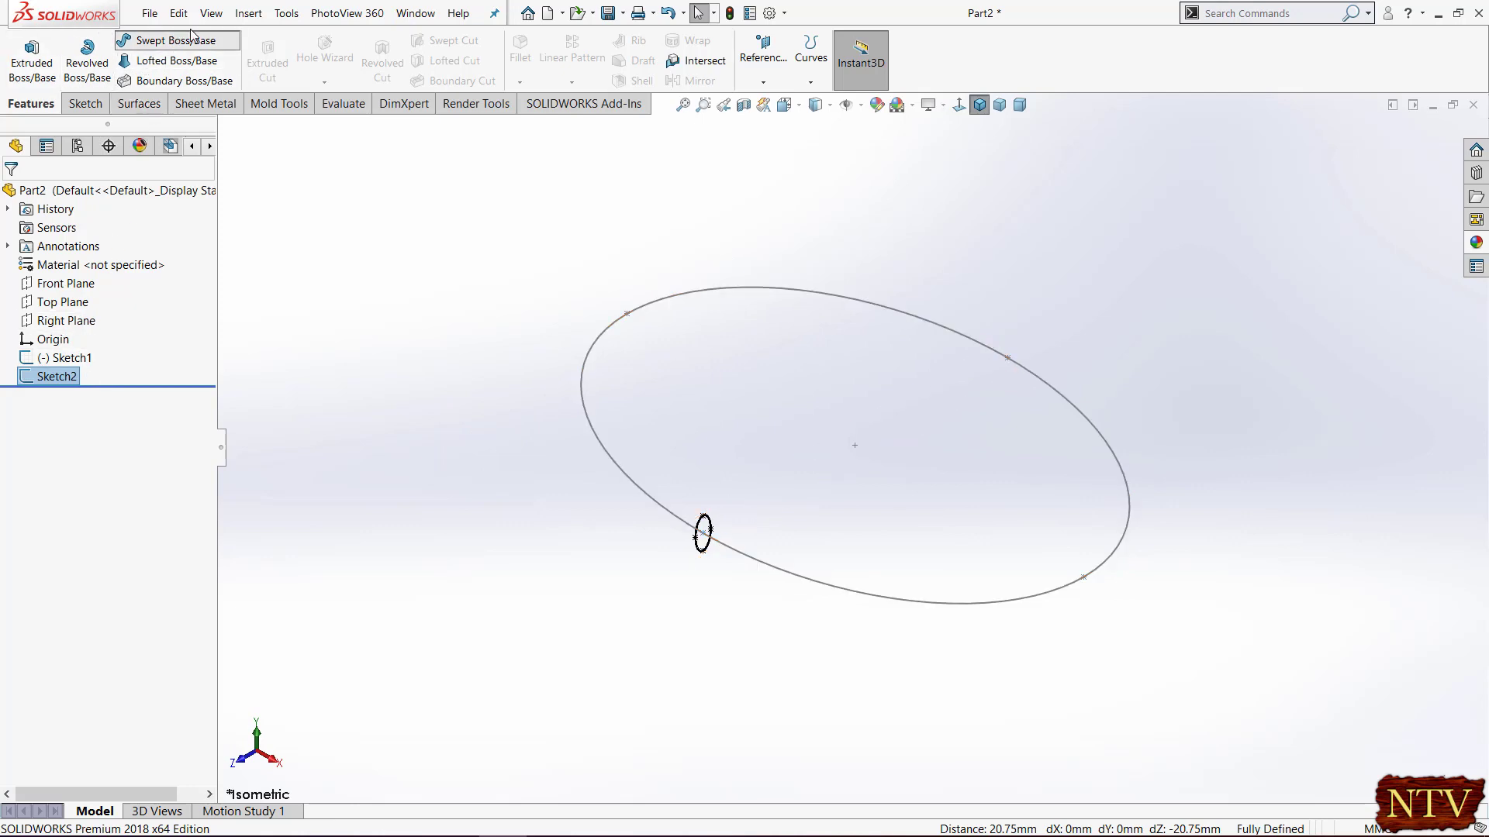
left_click(159, 41)
left_click(709, 526)
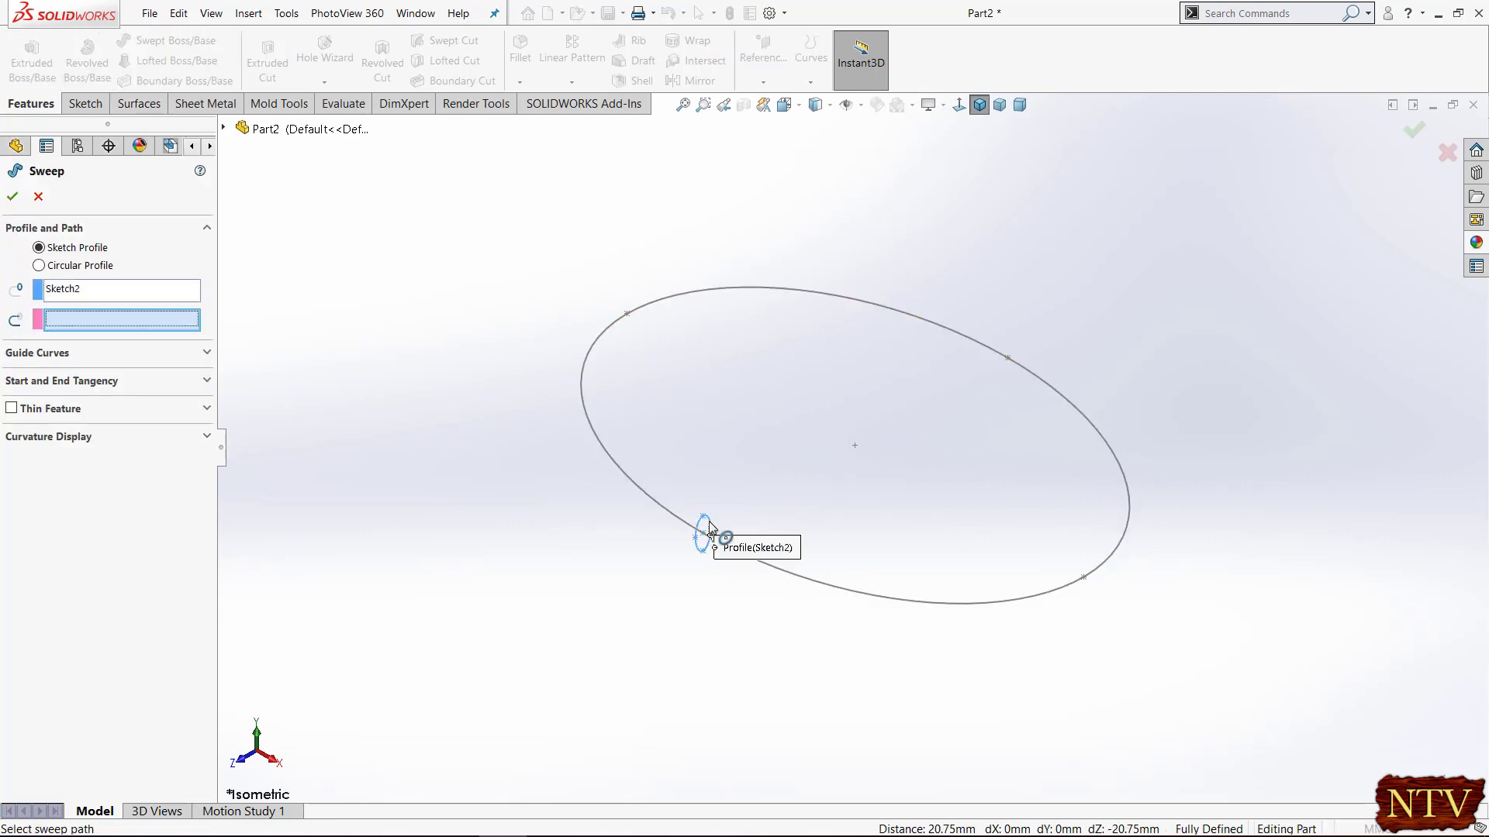
left_click(588, 425)
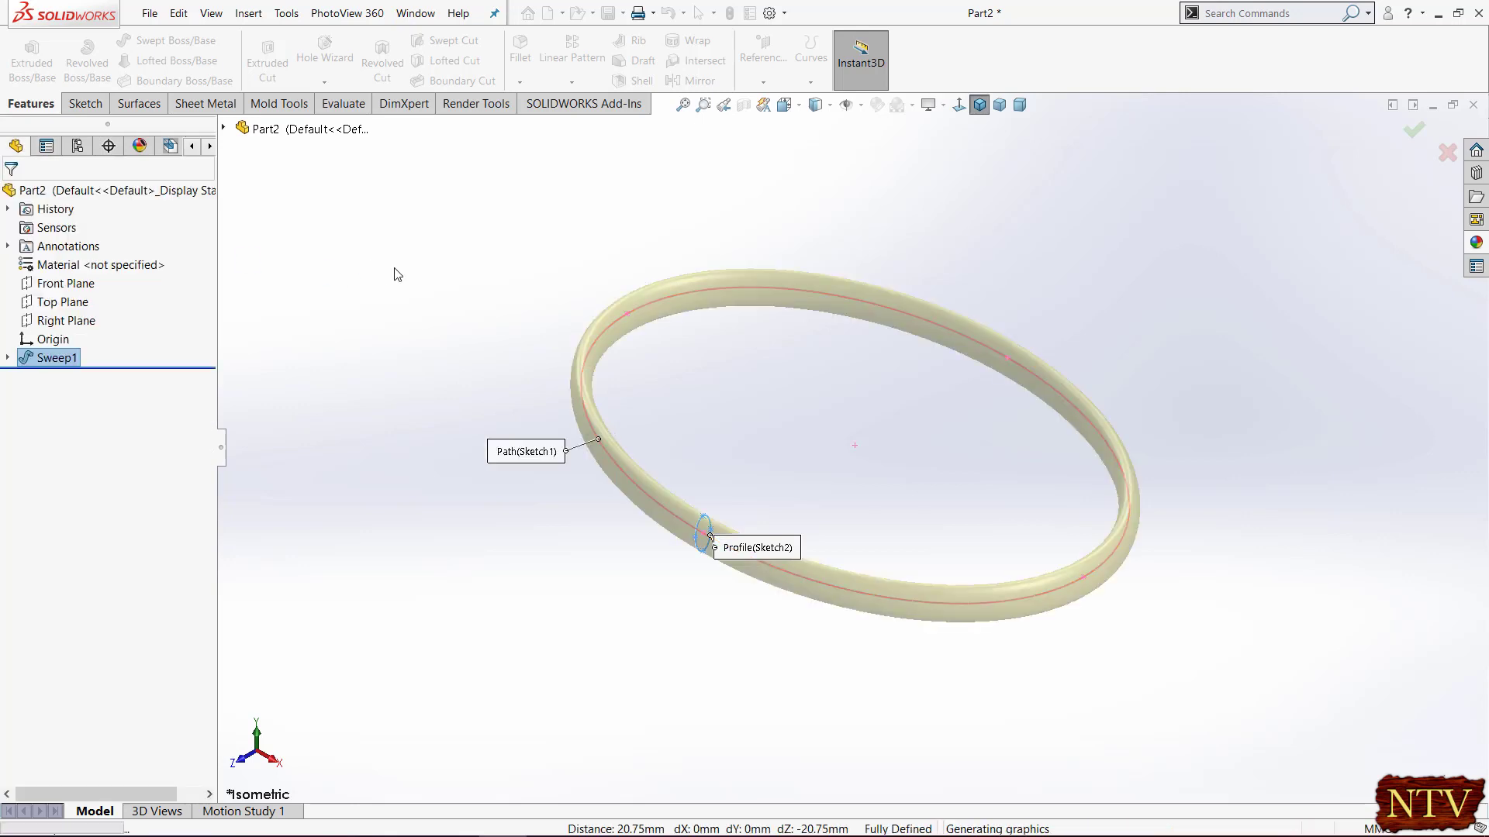
Start a sketch on the Front Plane, viewed head-on, and set the display style to Hidden Lines Removed
left_click(62, 308)
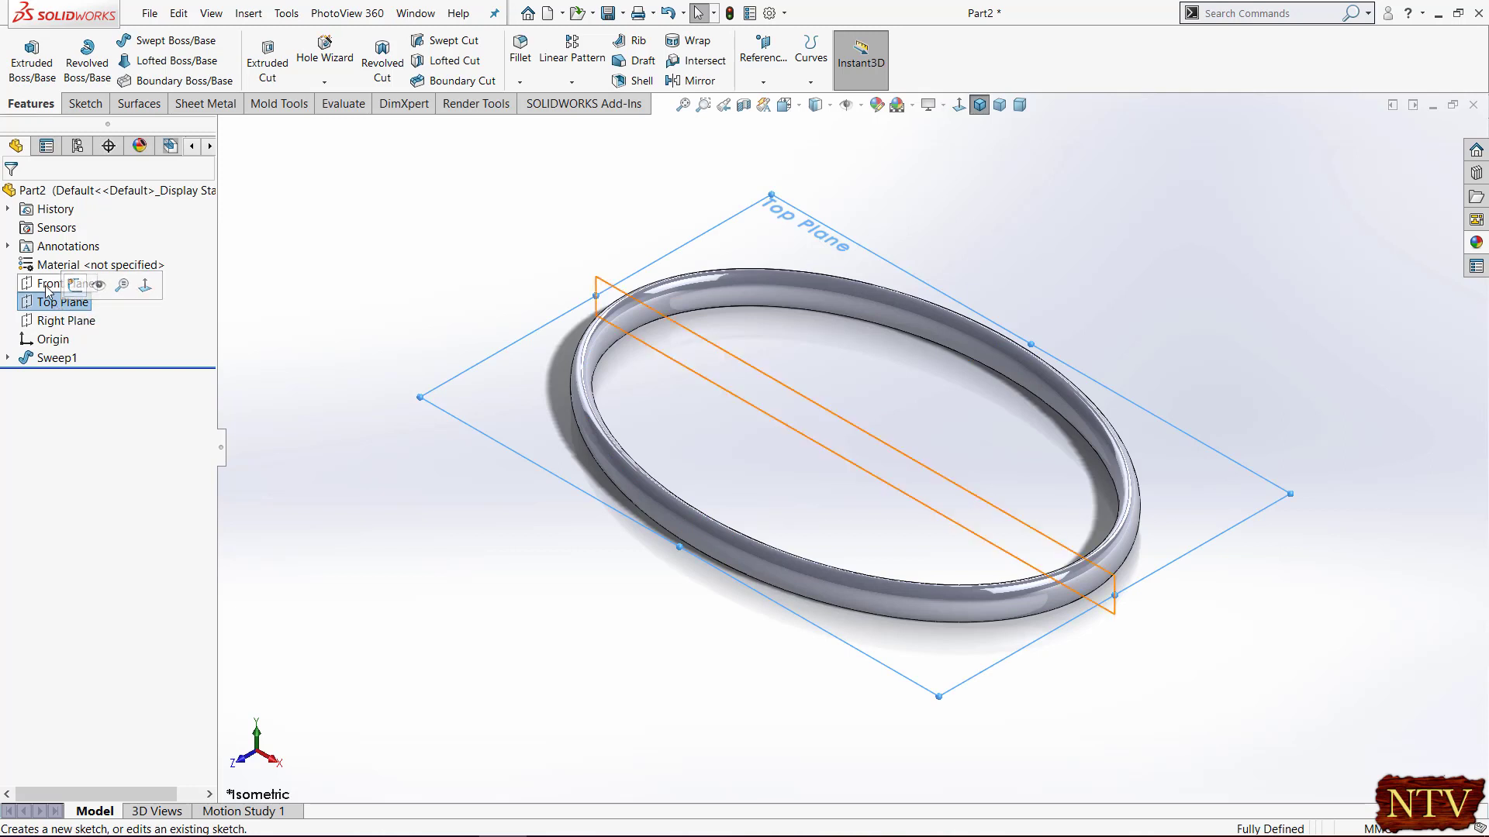
left_click(48, 285)
left_click(59, 263)
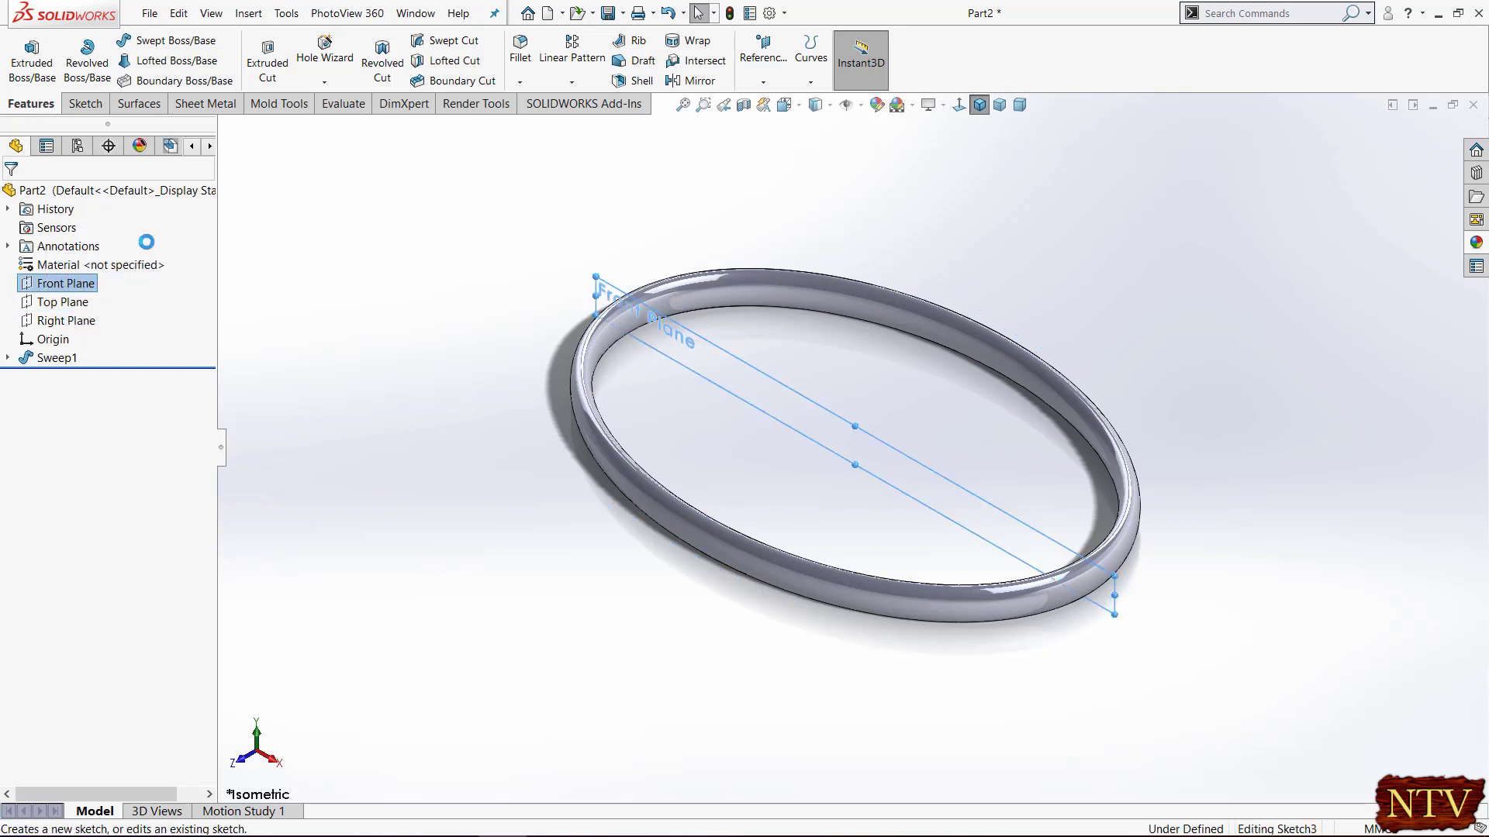
left_click(959, 104)
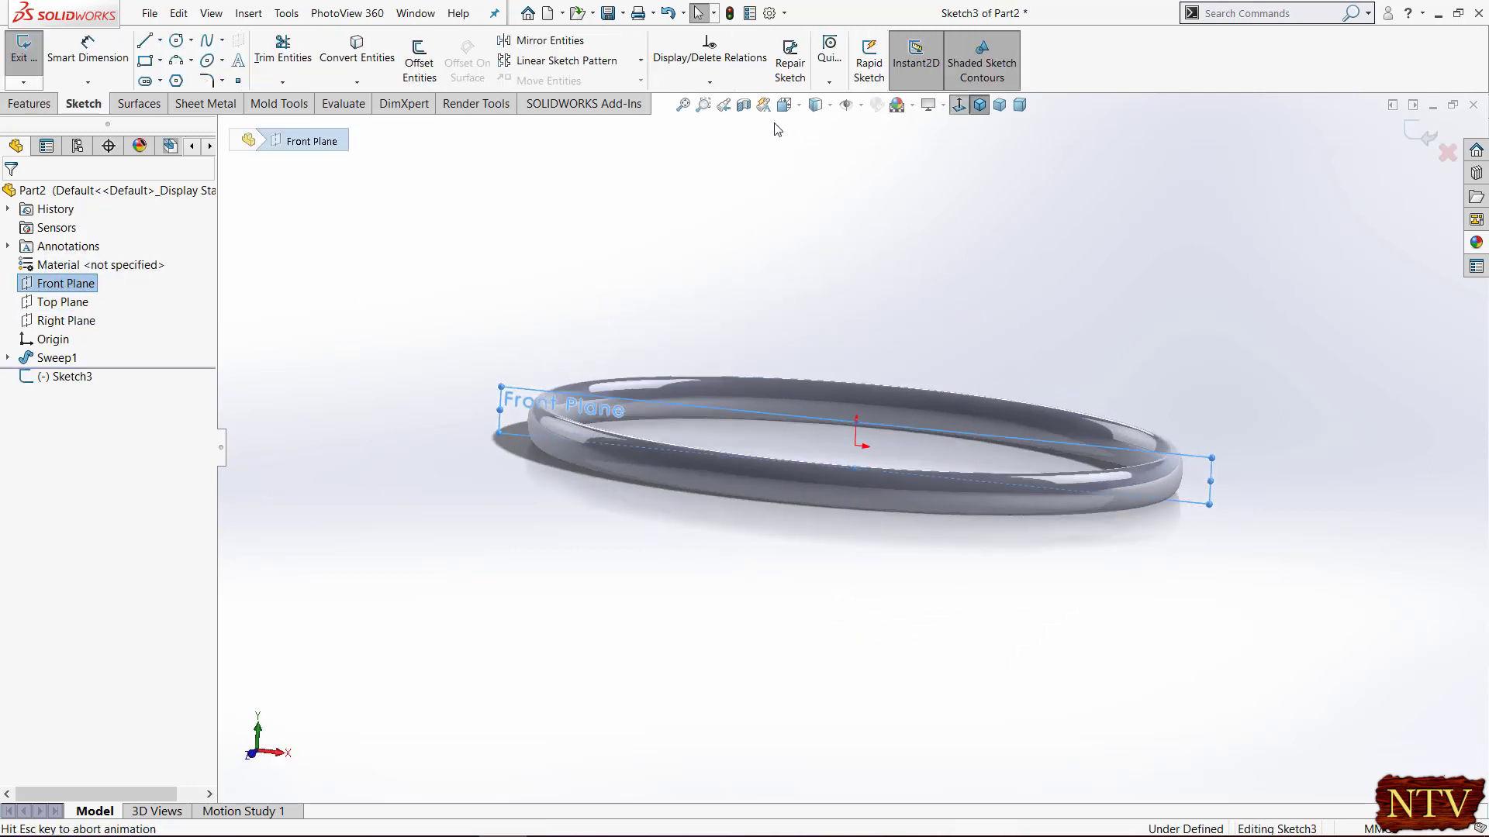
left_click(831, 105)
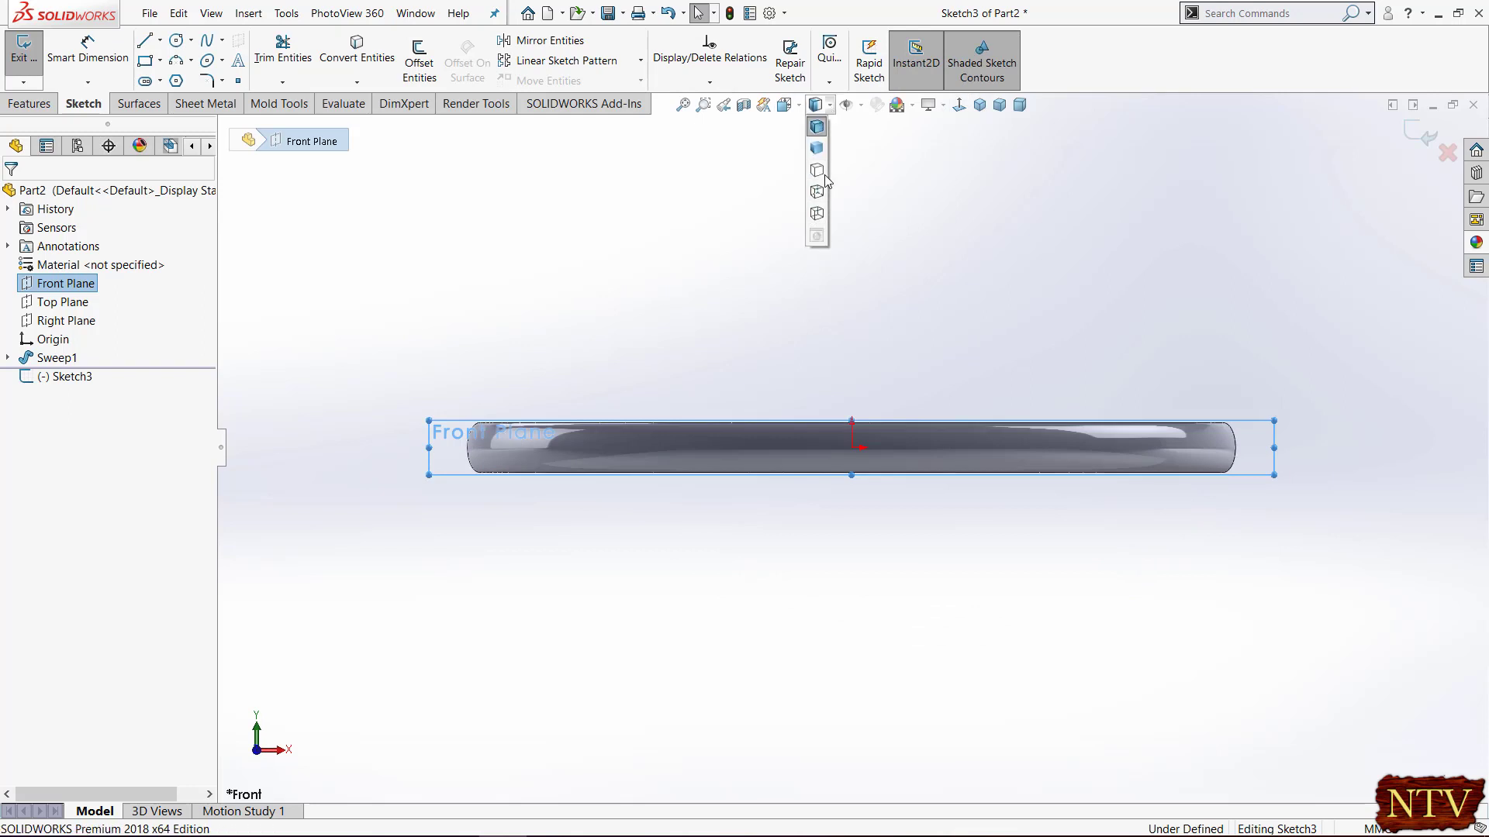
left_click(825, 176)
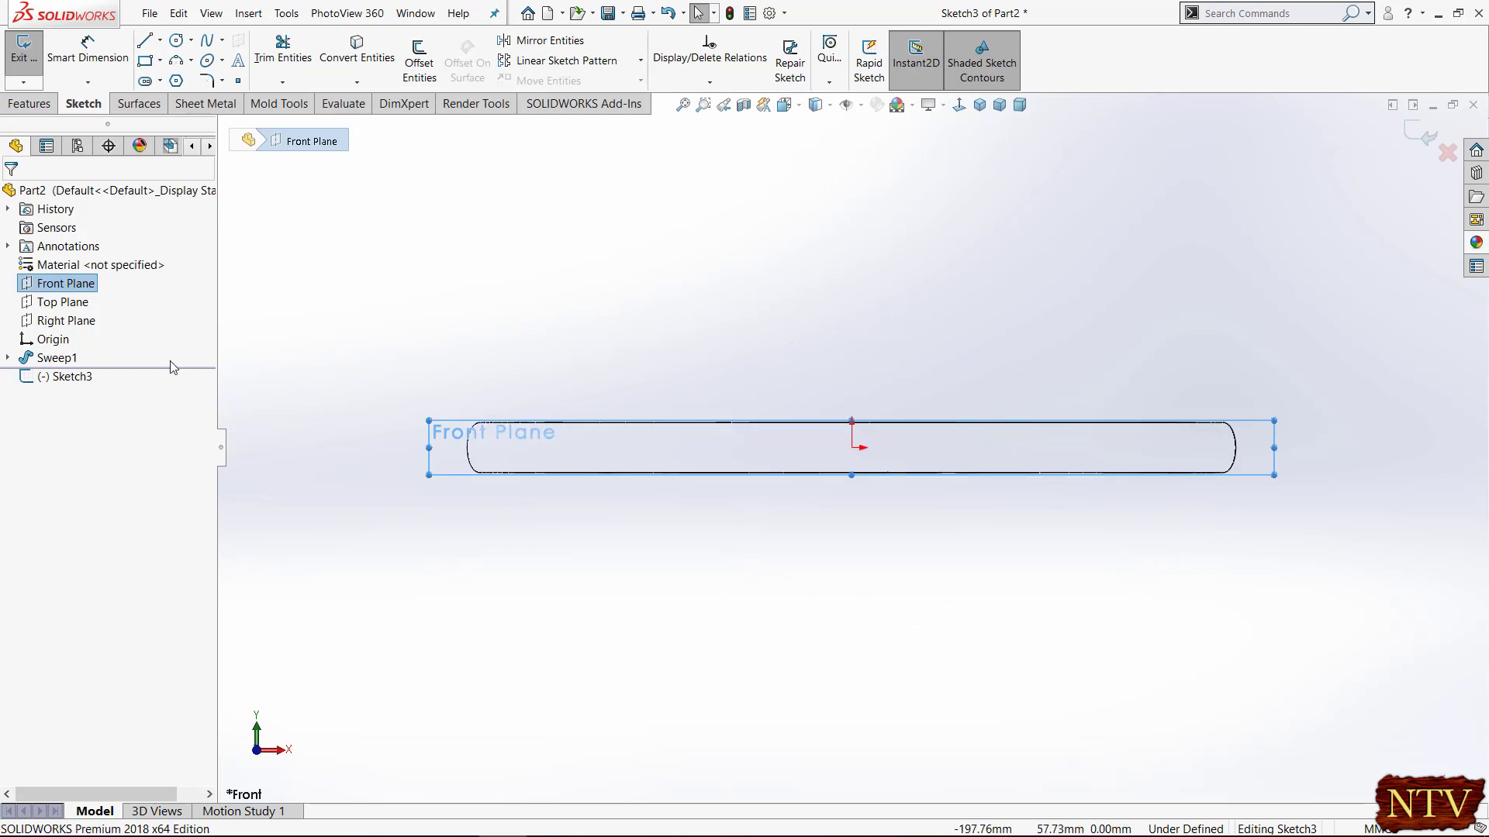
Convert the sweep's path sketch, Sketch1, into a line in the current sketch and select that line
left_click(8, 358)
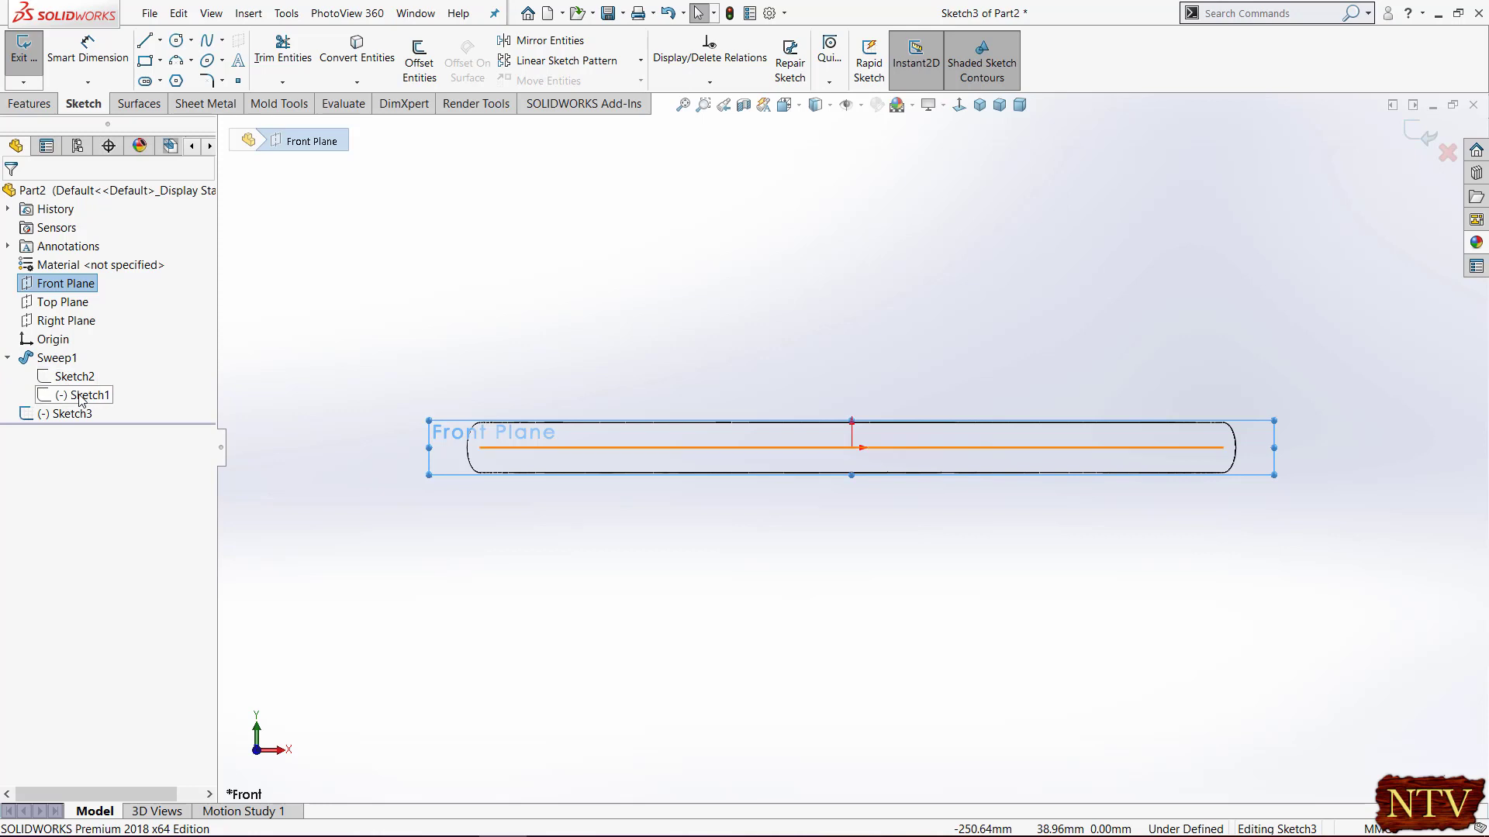
left_click(86, 394)
left_click(357, 51)
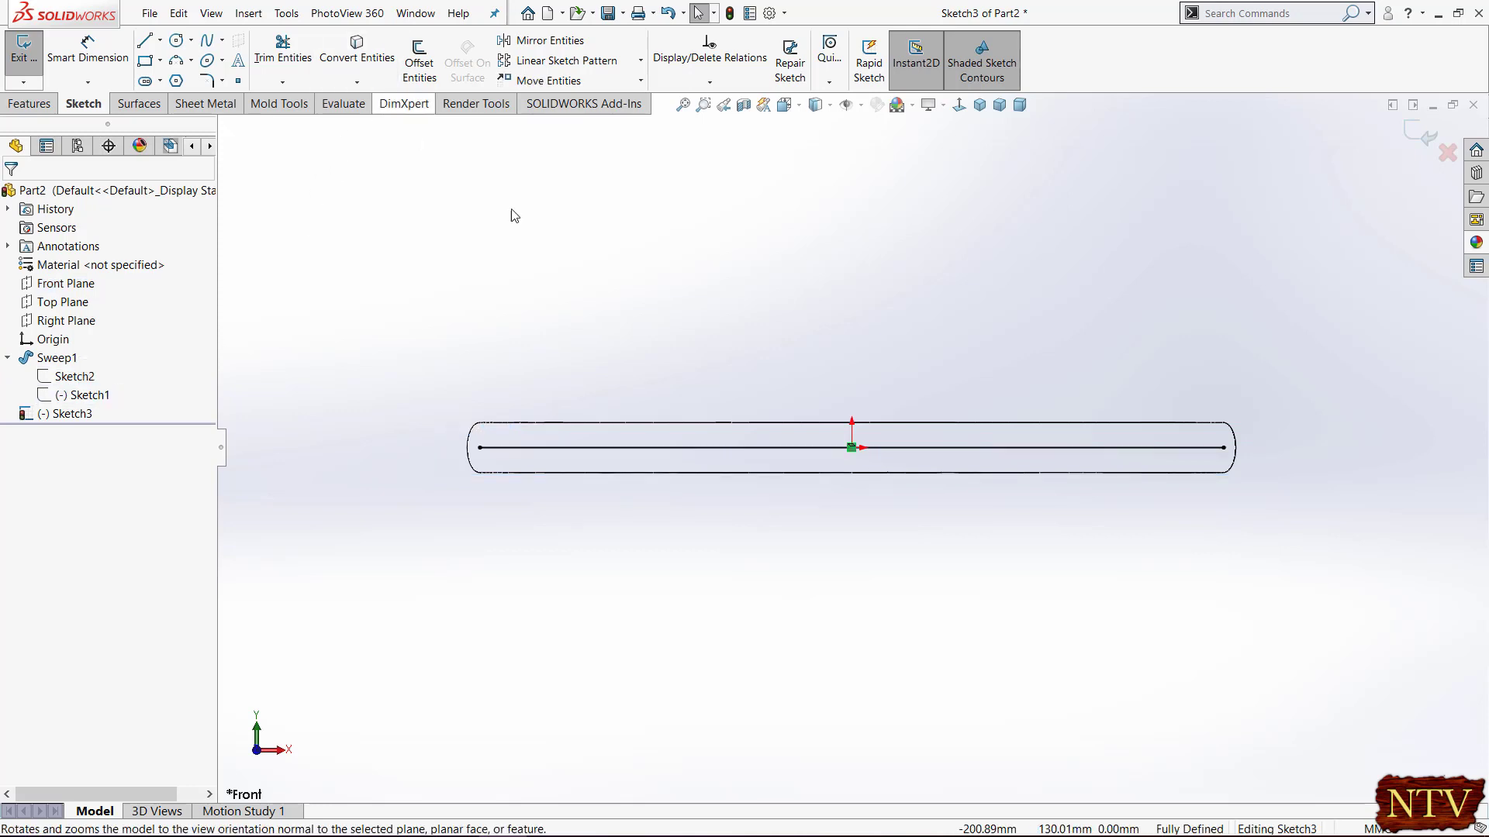
left_click(659, 448)
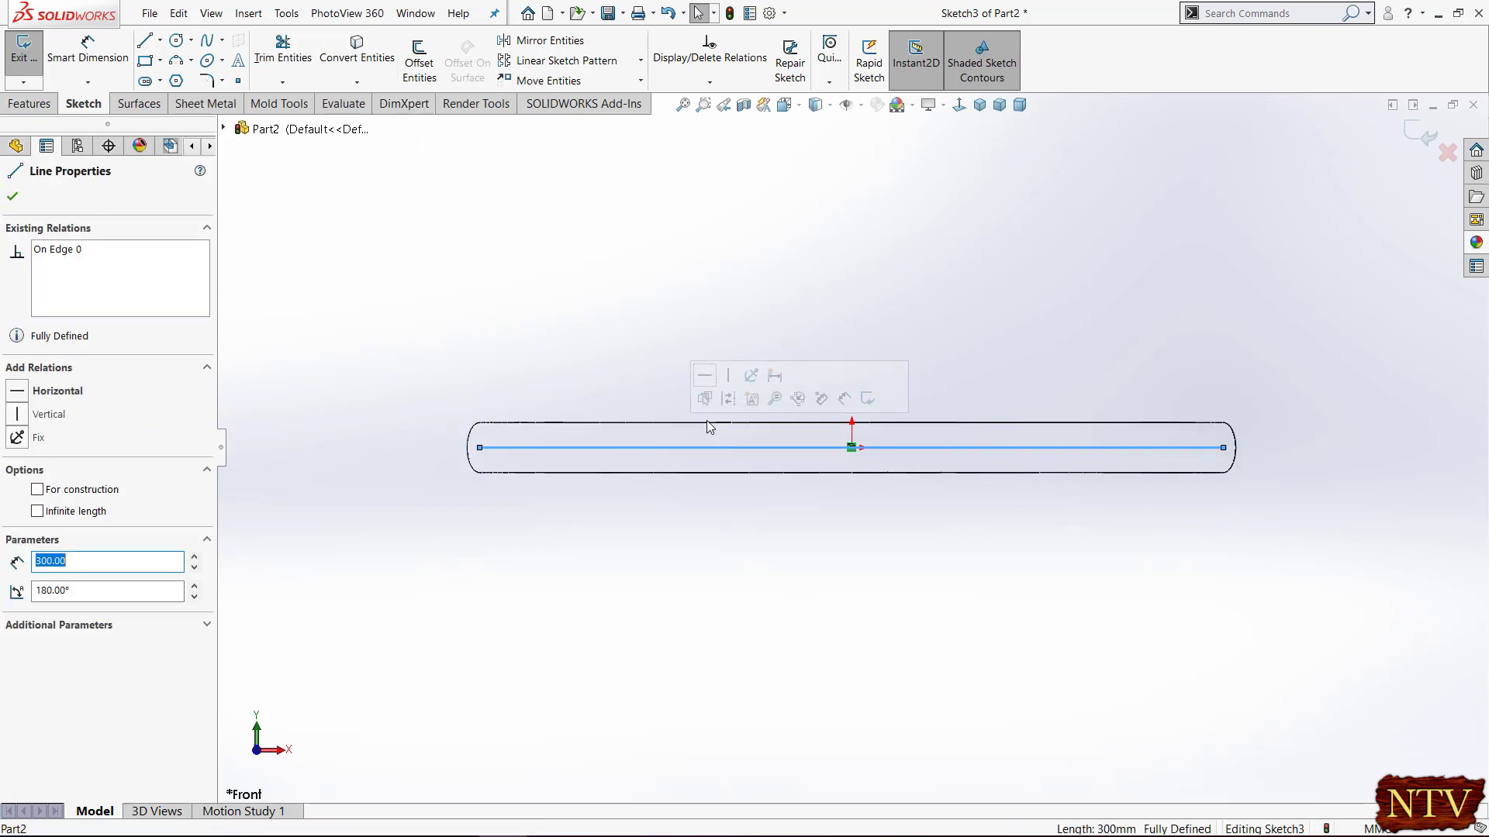
Make the converted line construction geometry and draw a circle about 41 mm in diameter centered on its left endpoint
left_click(728, 398)
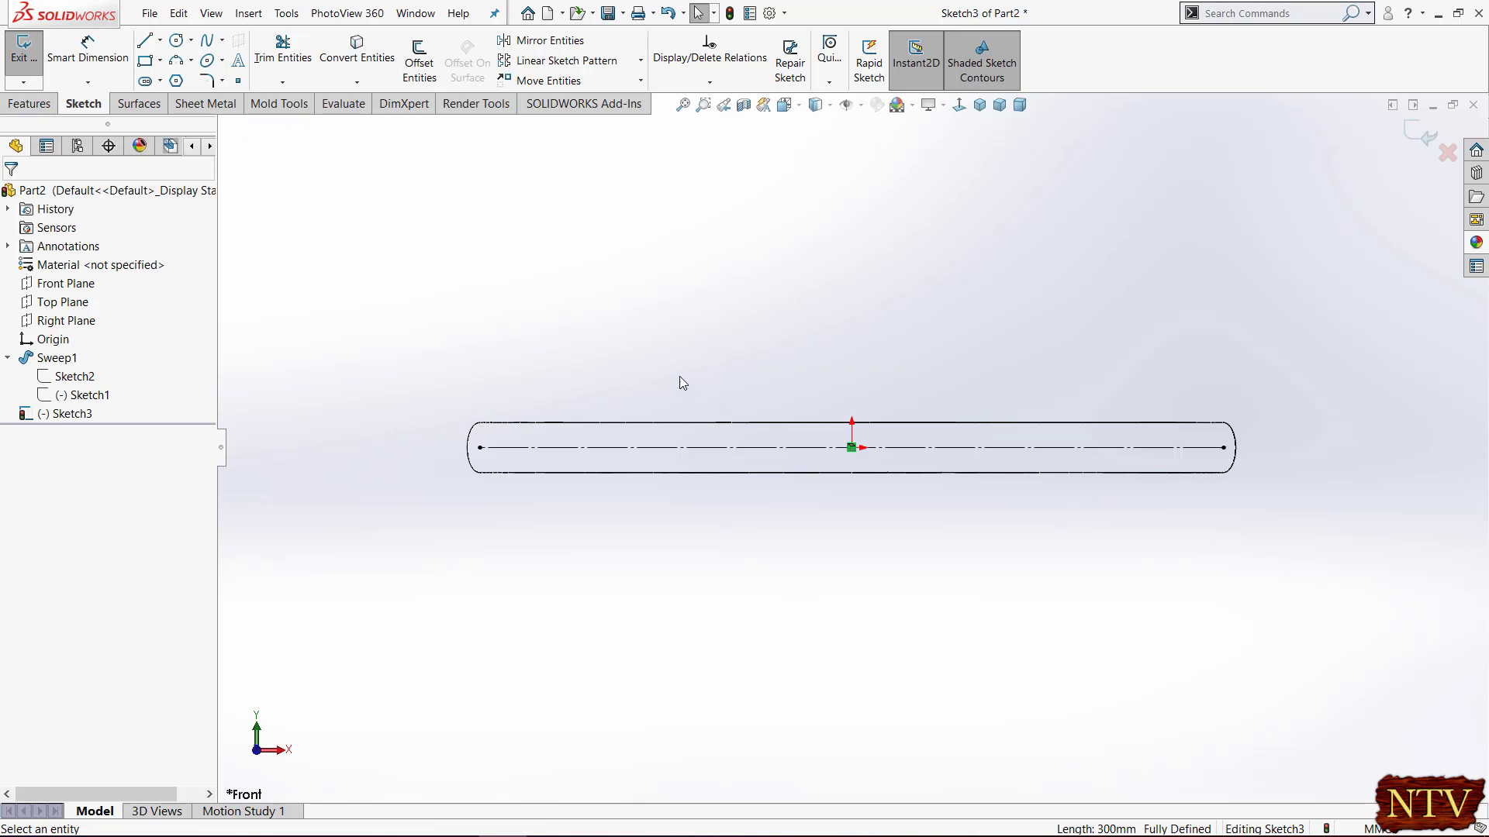
left_click(176, 41)
left_click(479, 447)
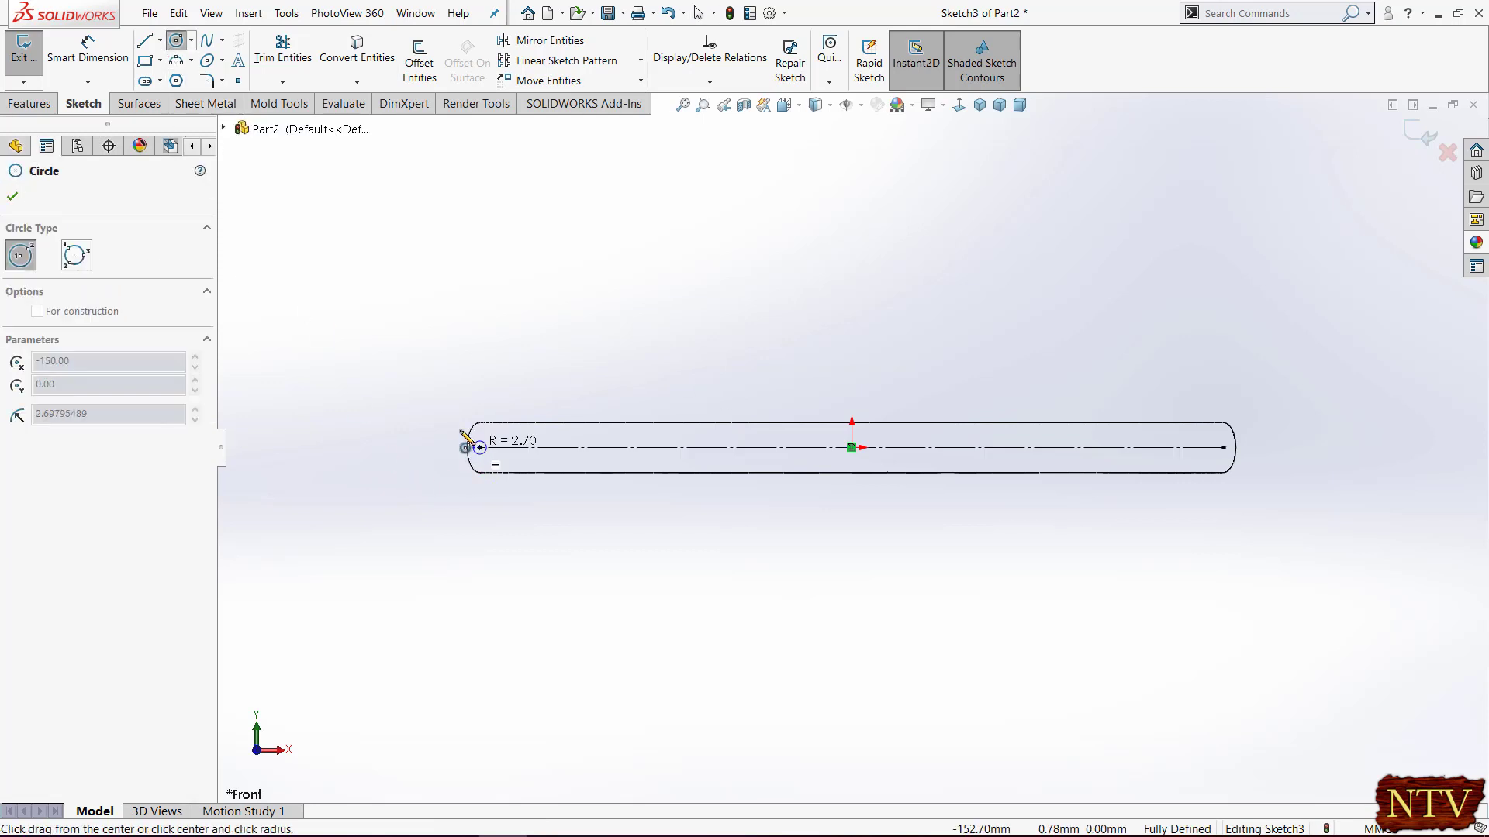
left_click(446, 408)
right_click(446, 407)
left_click(473, 425)
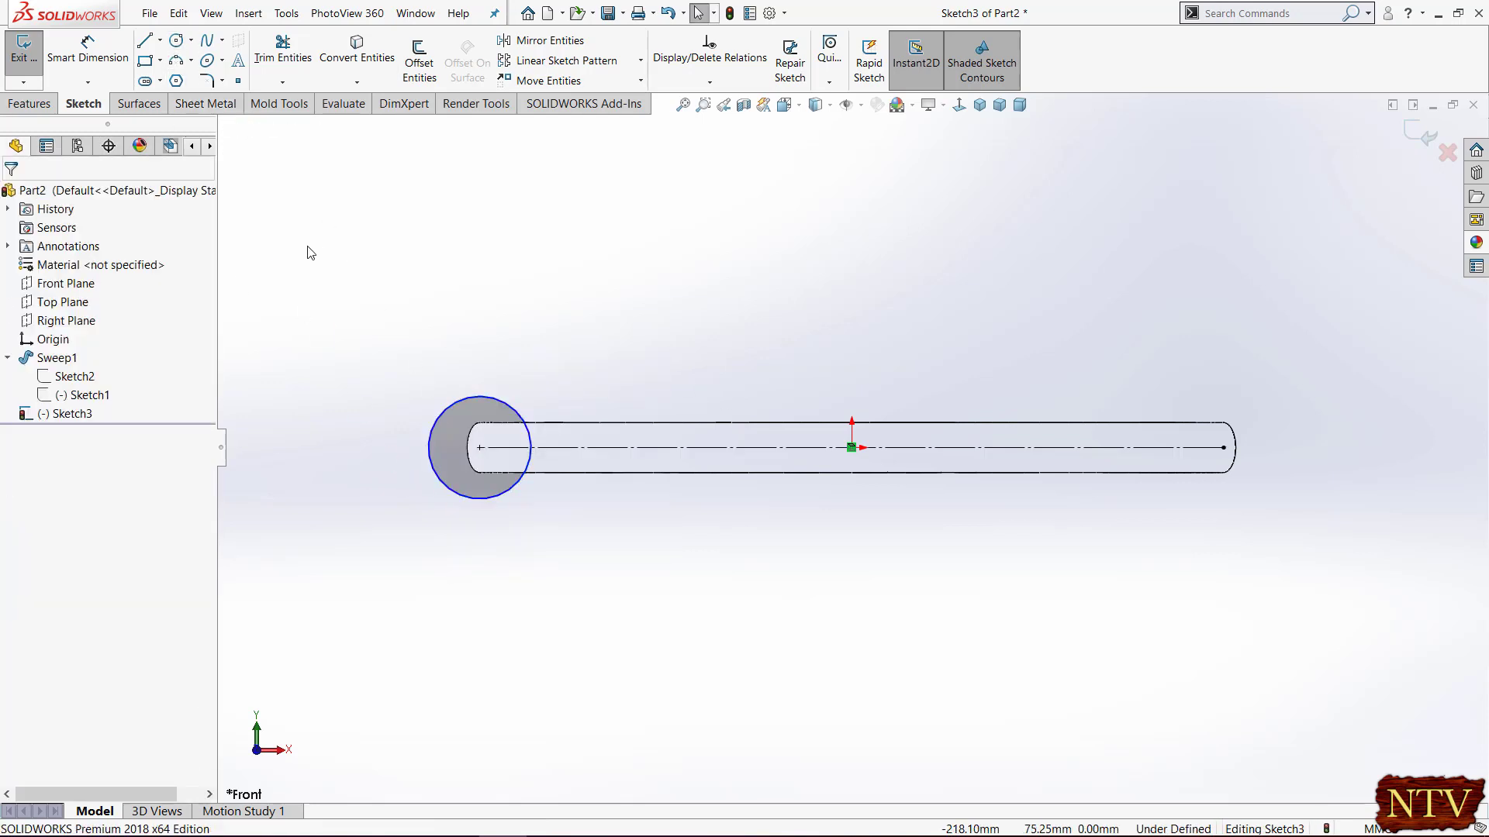
Dimension the circle's diameter at 2 mm
left_click(88, 48)
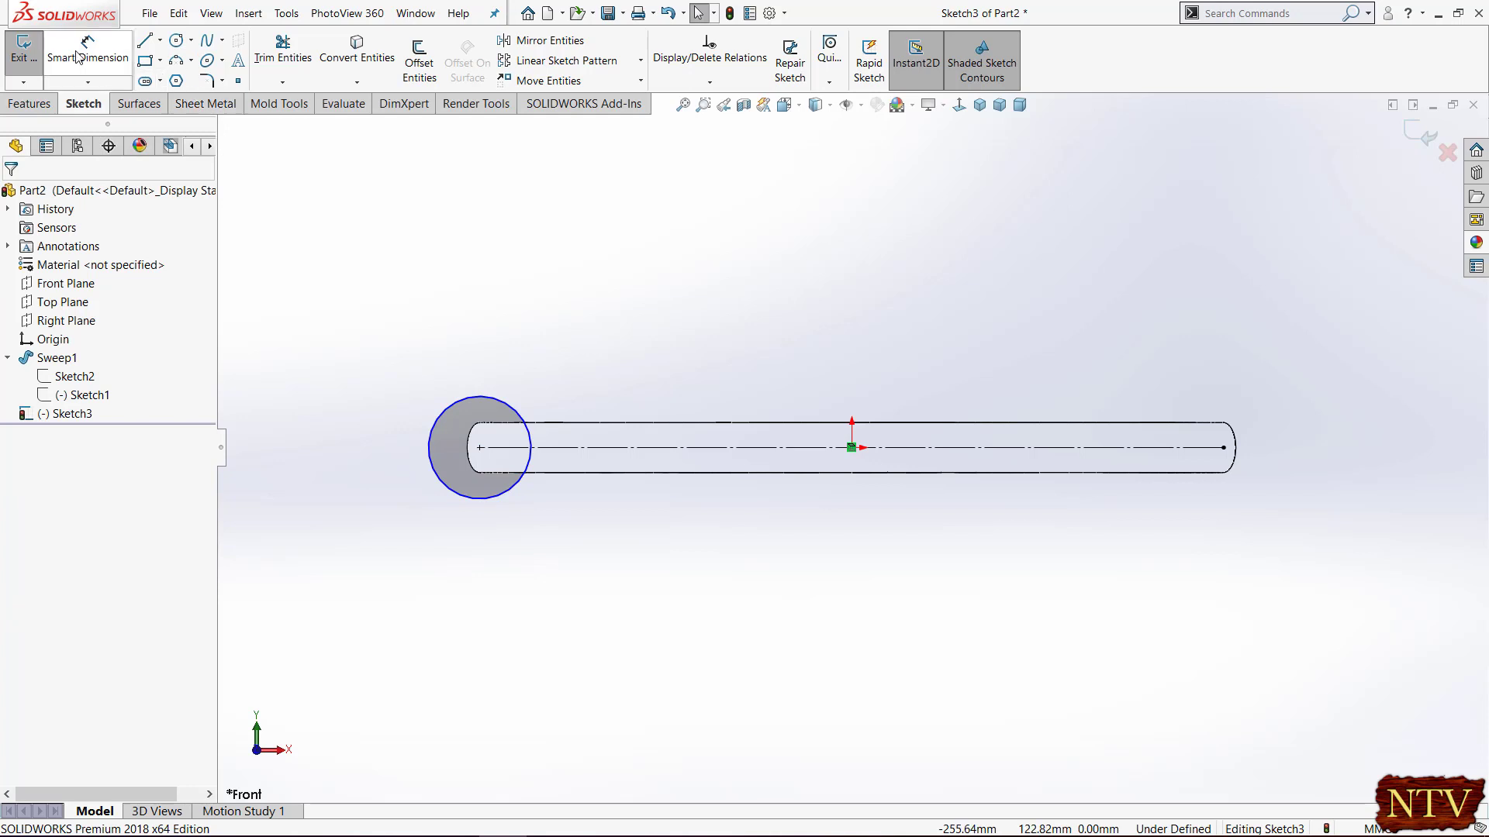
left_click(465, 399)
left_click(346, 346)
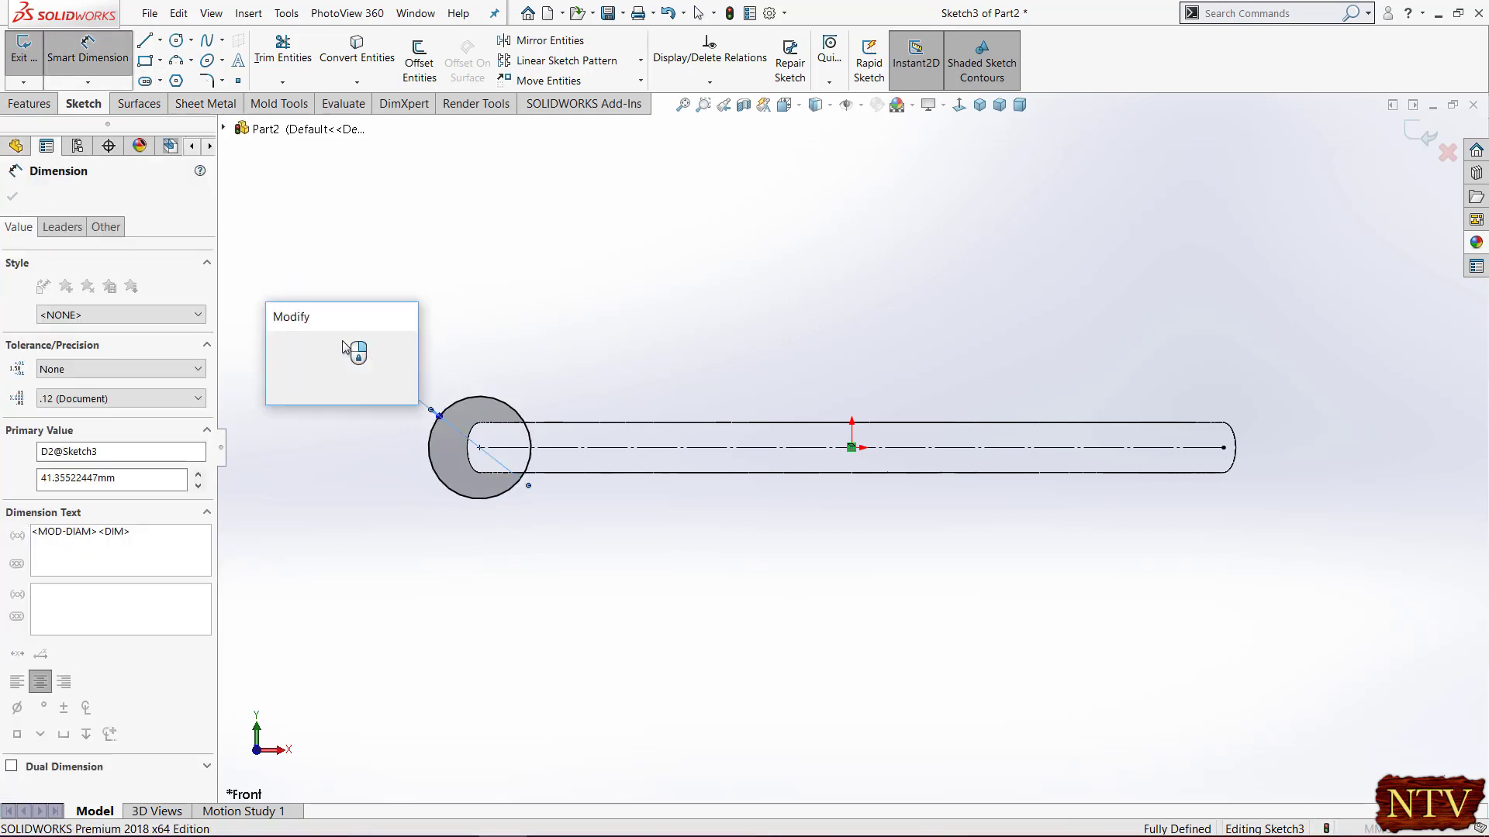
type("2")
key("Return")
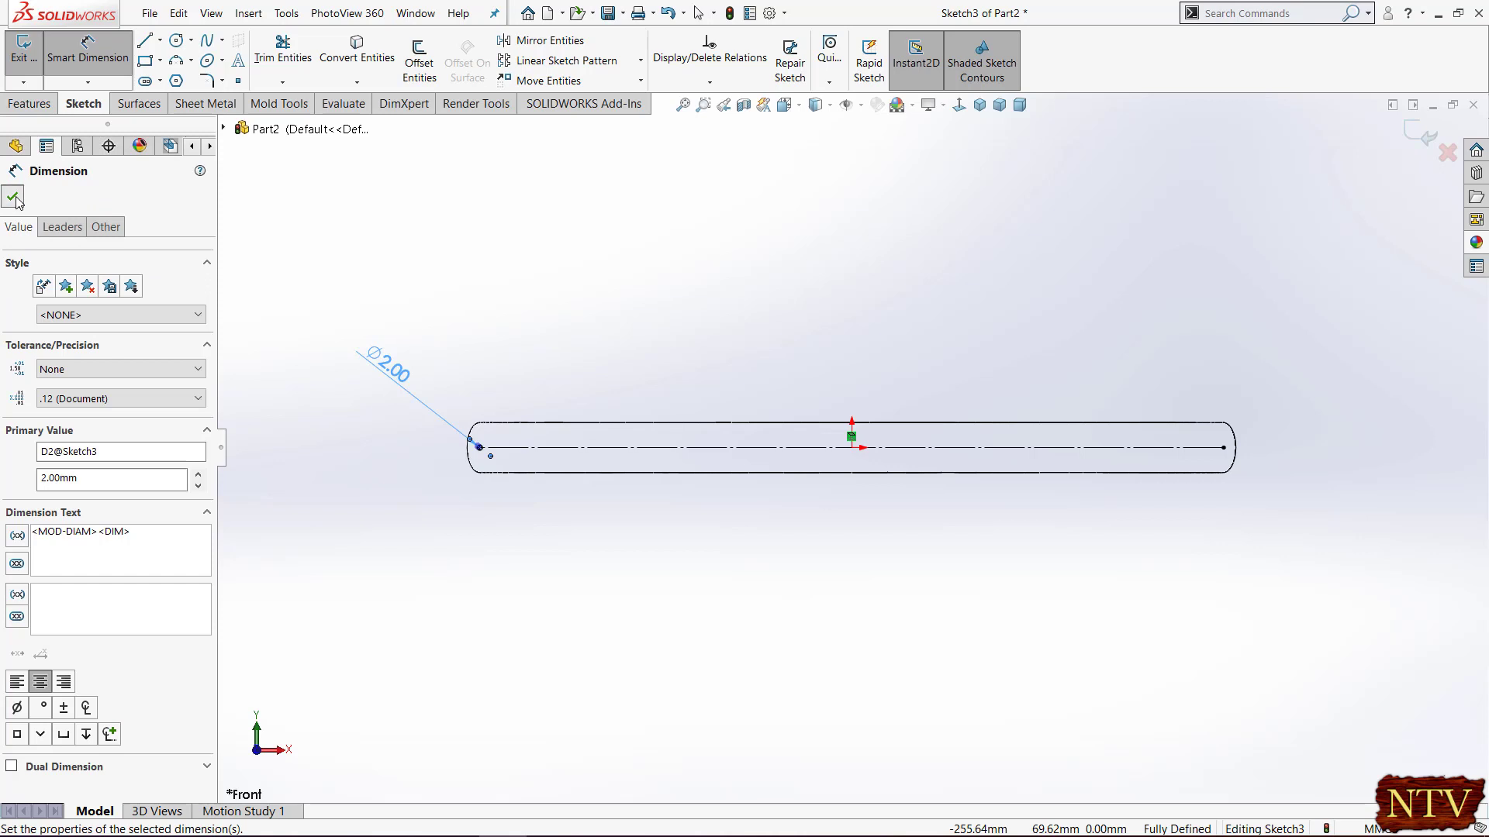
left_click(13, 198)
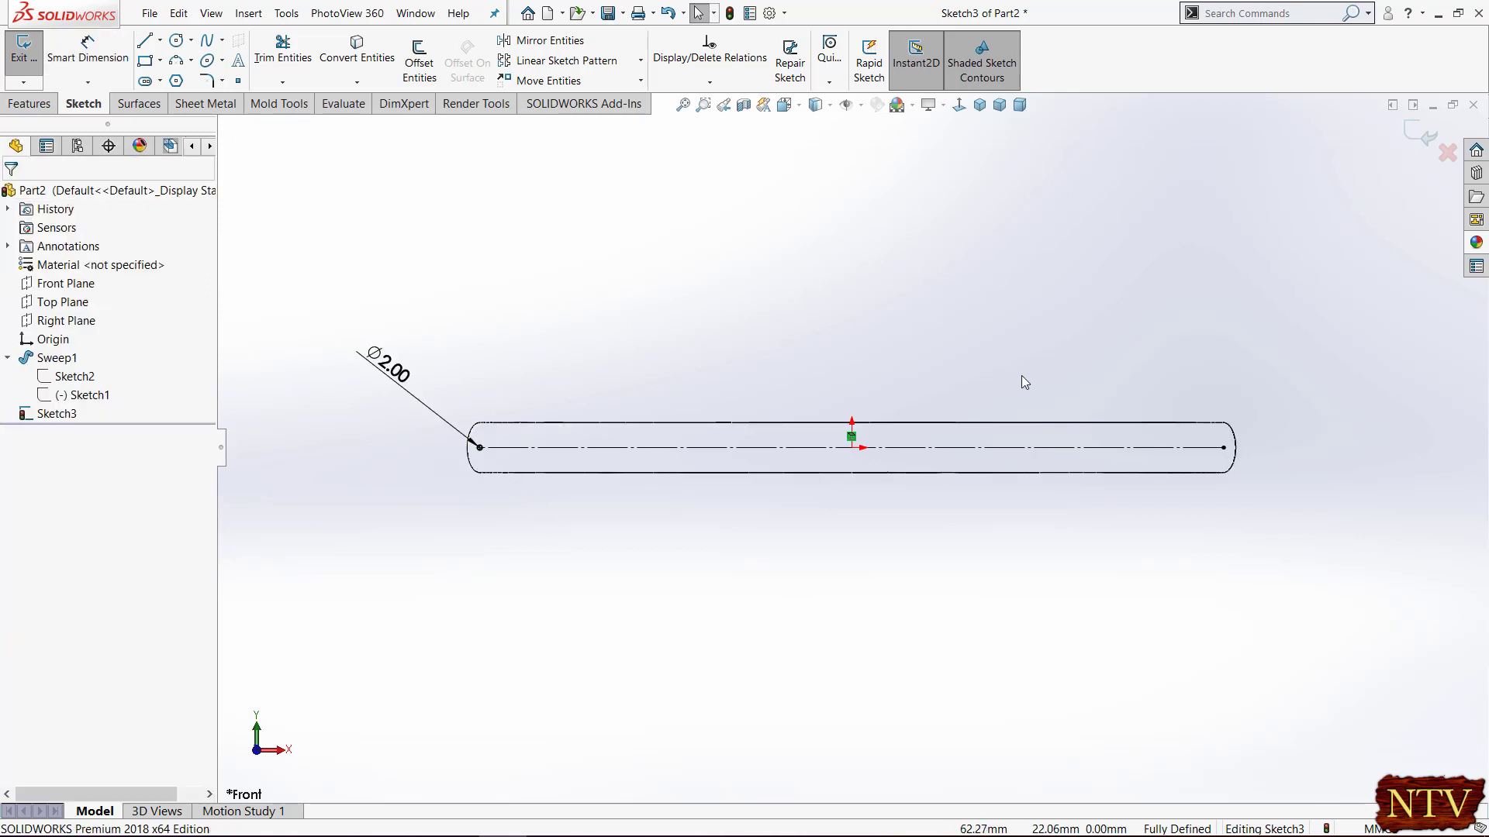
Create a linear sketch pattern of the circle along the X-axis with 31 instances at 10 mm spacing, and finish the sketch
scroll(459, 476, "down", 3)
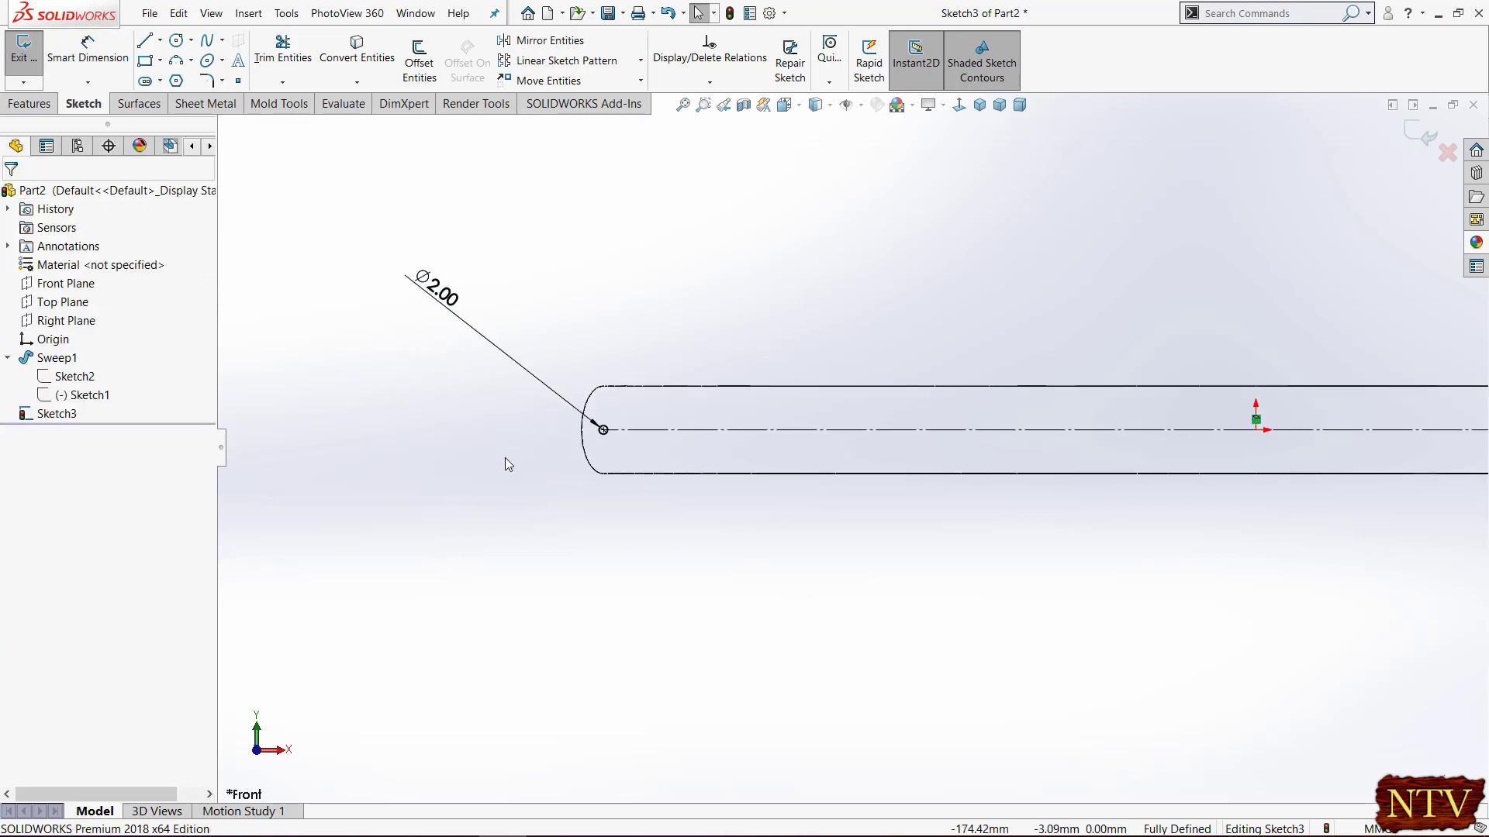
left_click(562, 61)
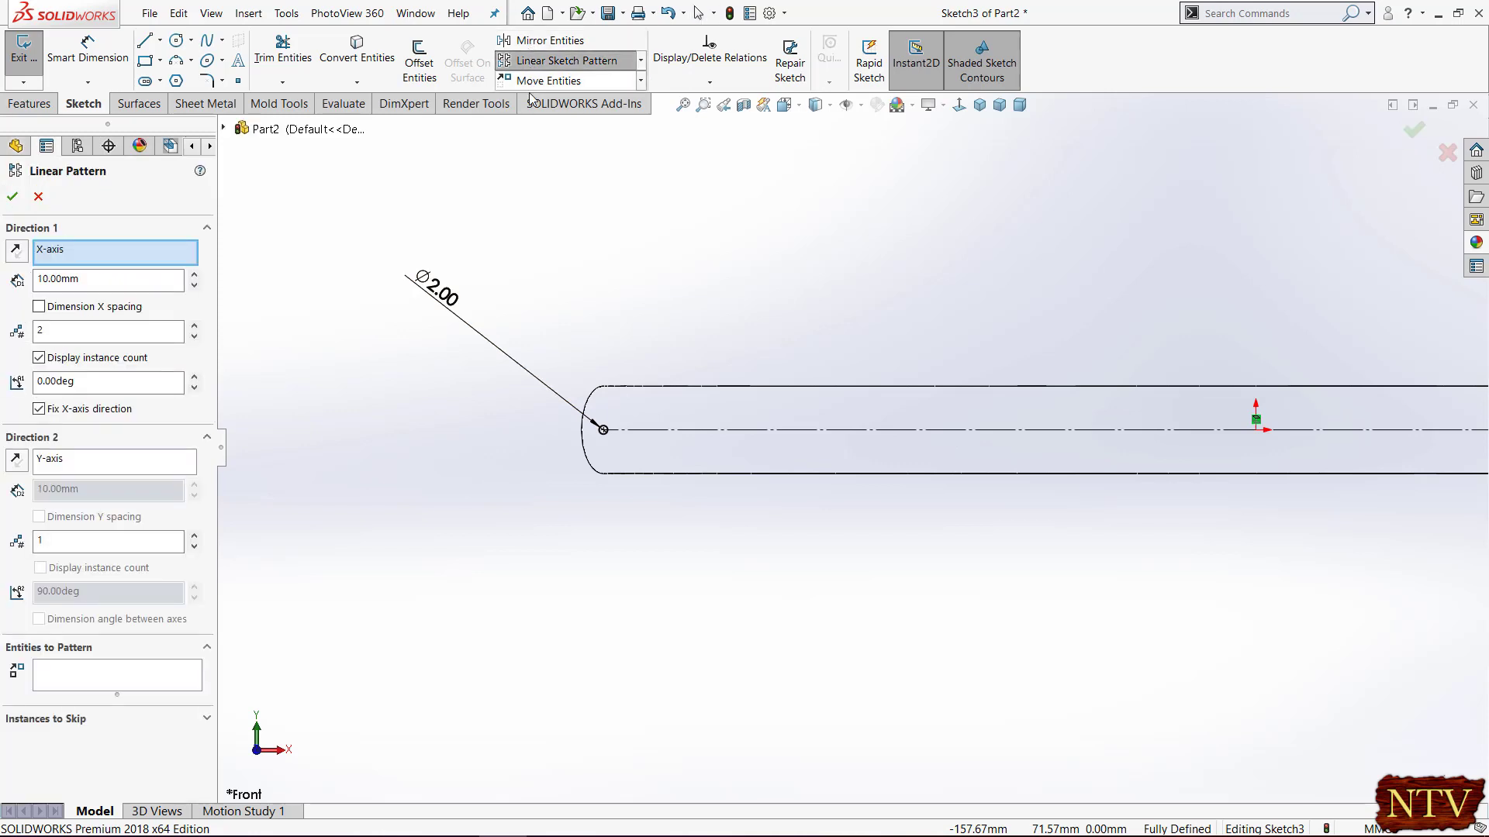
left_click(609, 442)
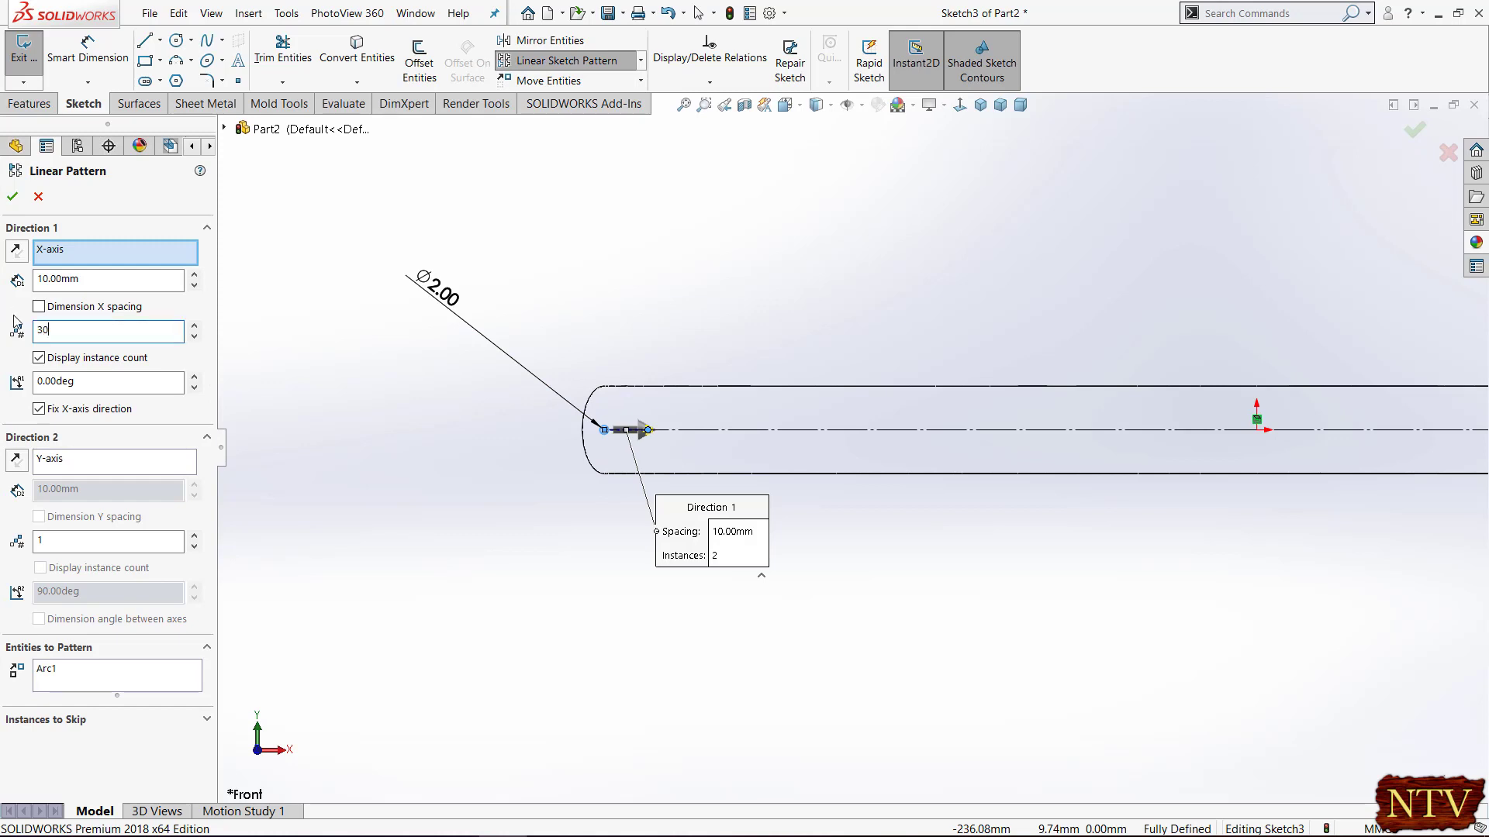
scroll(524, 369, "up", 3)
scroll(603, 403, "up", 2)
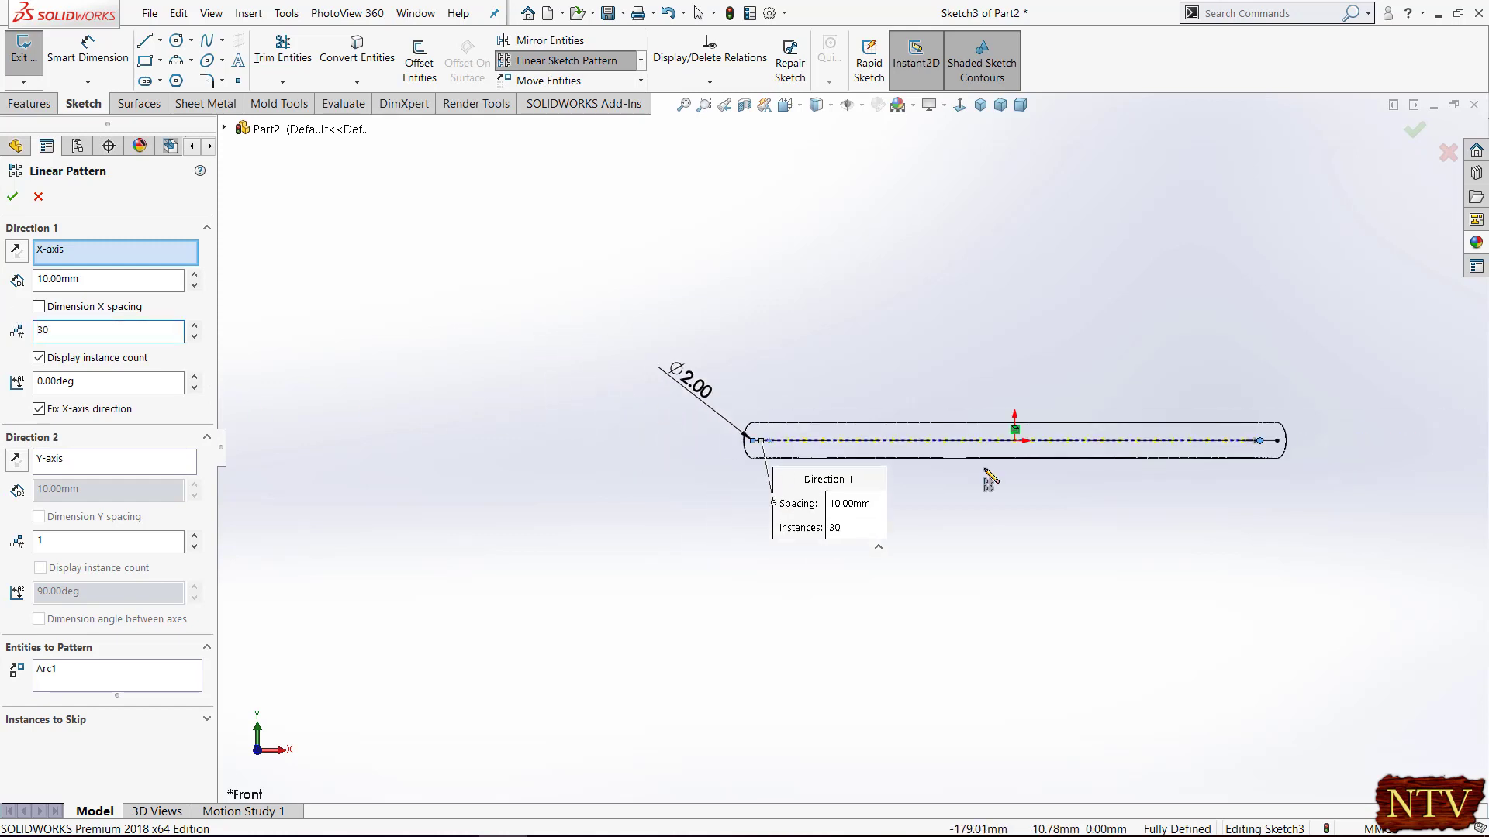
scroll(1297, 454, "down", 3)
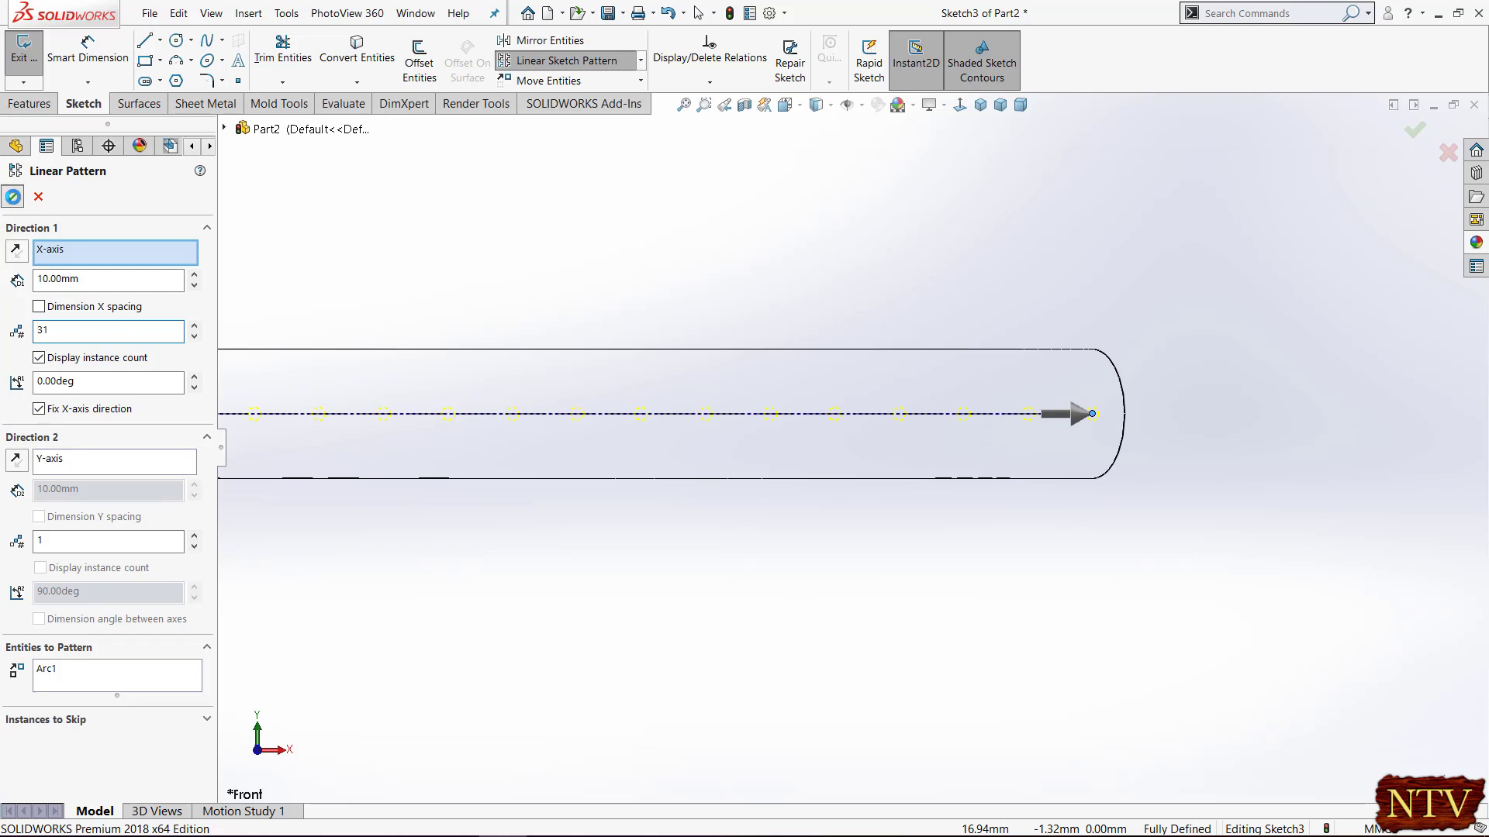
scroll(1048, 332, "up", 4)
left_click(1425, 137)
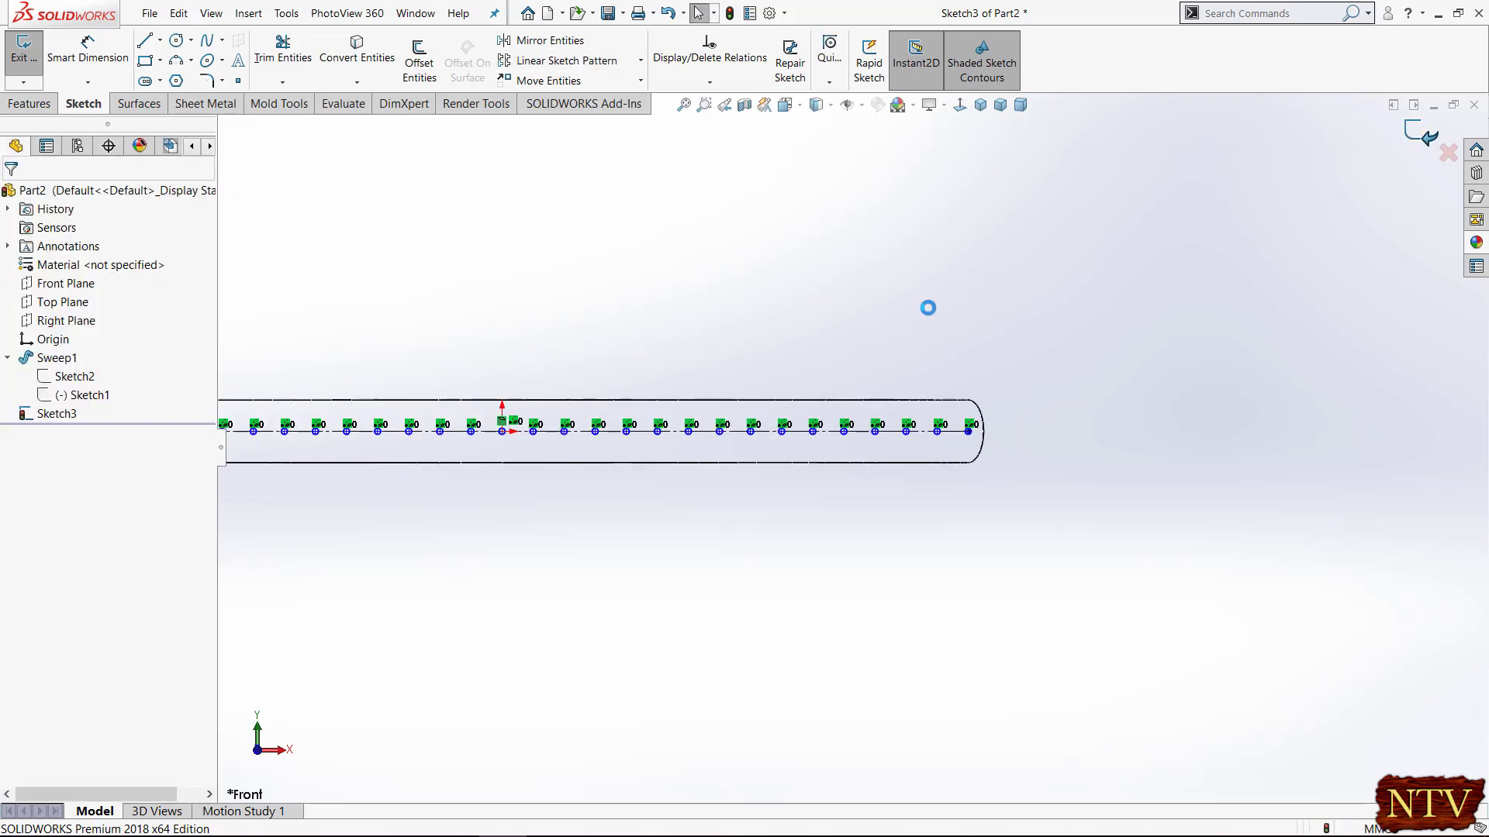
Start a sketch on the Right Plane, viewed head-on, and convert the sweep's path sketch, Sketch1, into a line in it
middle_click_drag(886, 357, 860, 457)
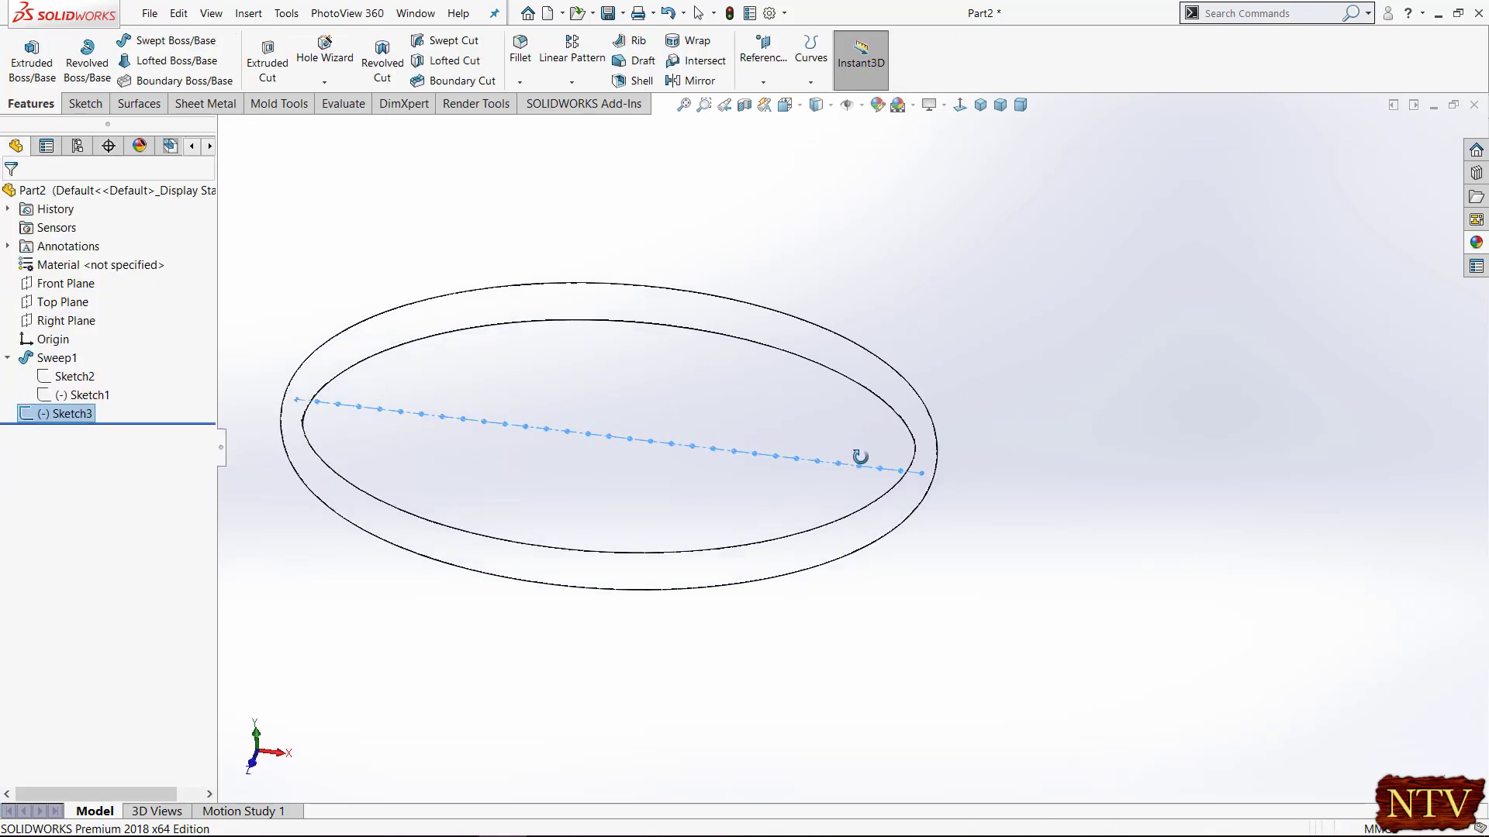
left_click(73, 320)
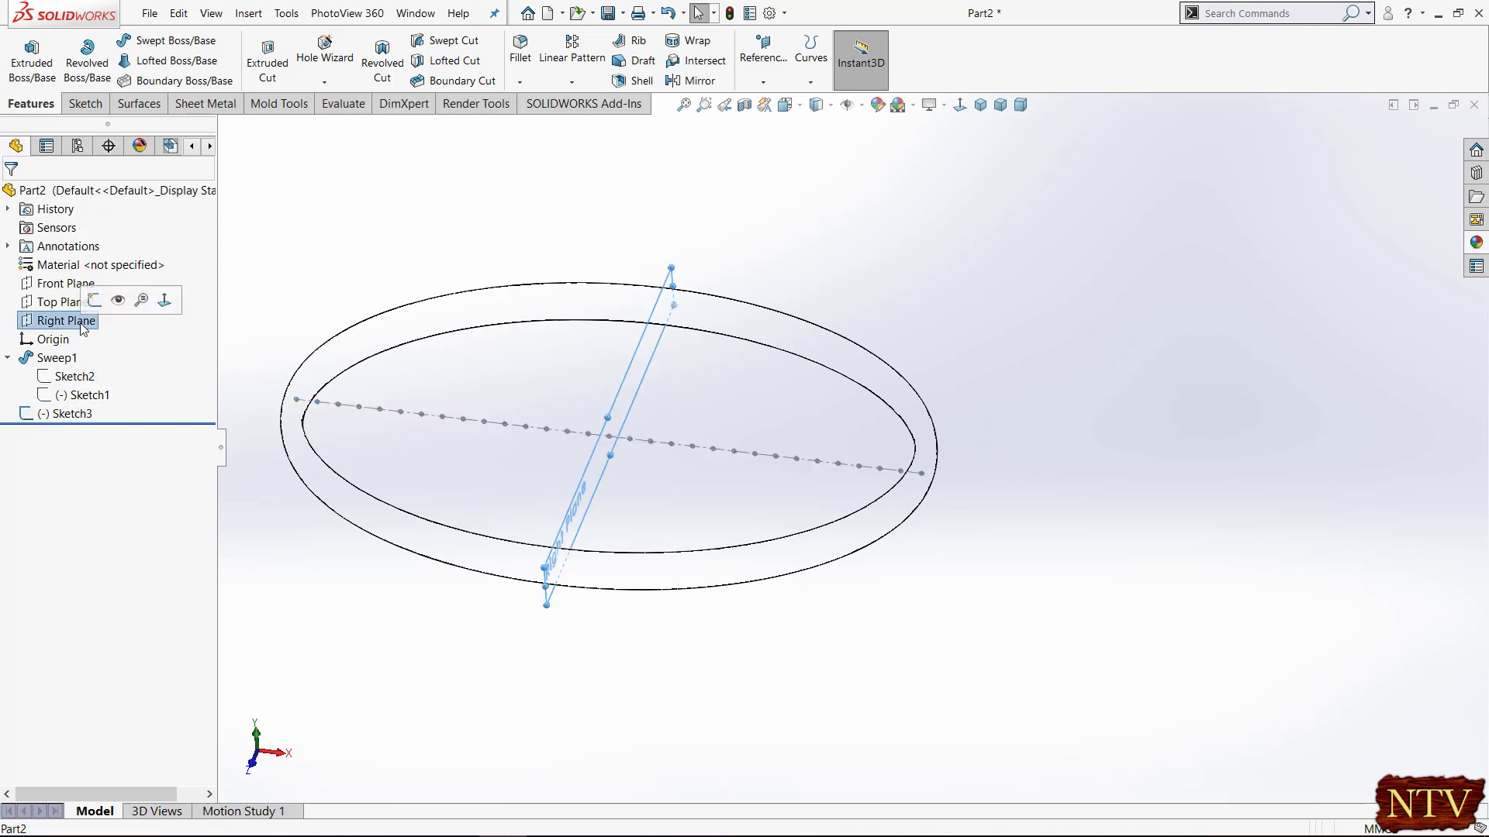
left_click(98, 304)
left_click(960, 105)
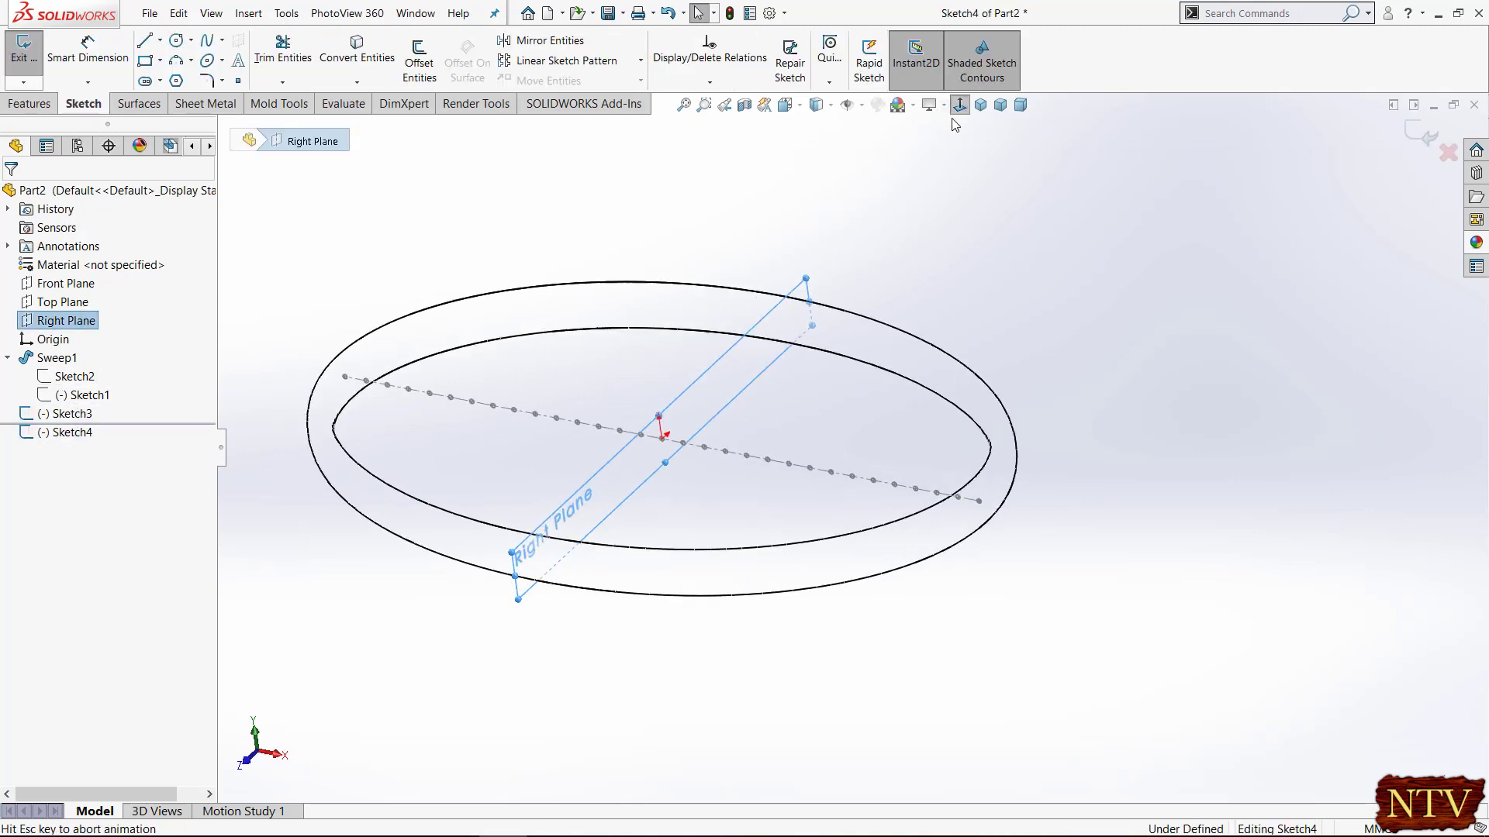
left_click(83, 395)
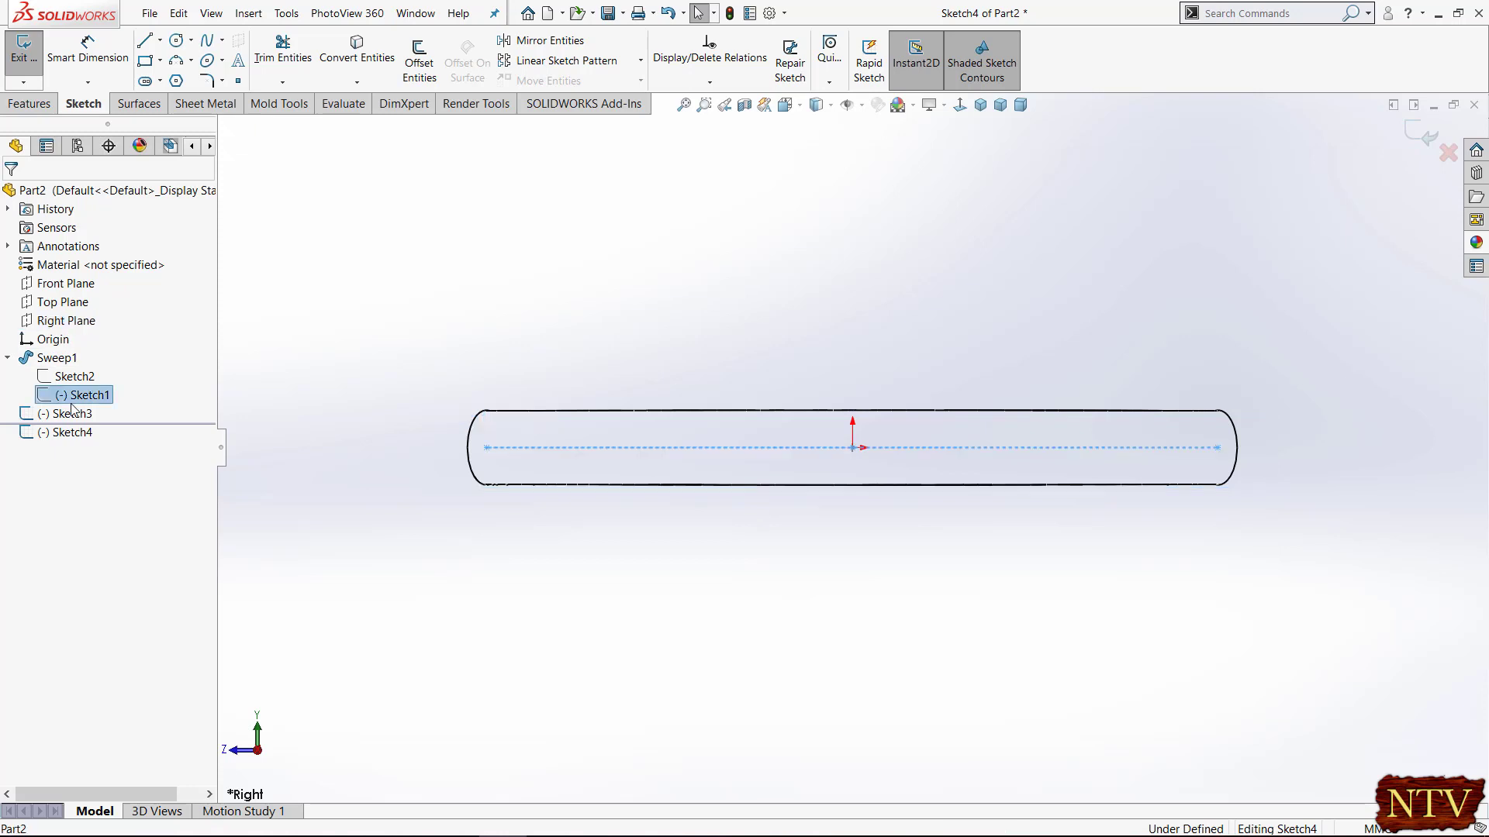
left_click(345, 68)
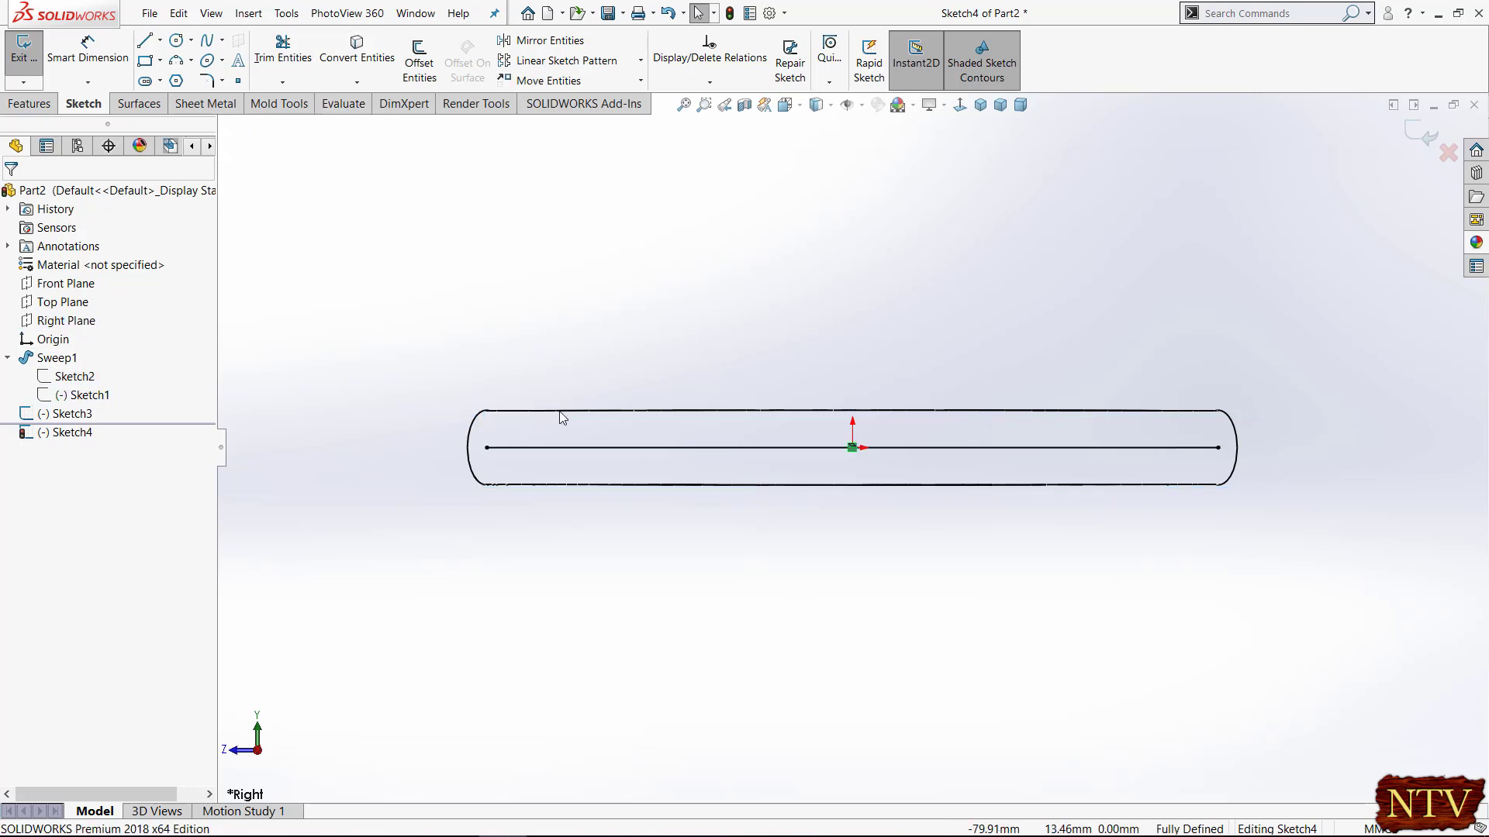
Turn the Right Plane sketch's line into construction geometry and draw a circle about 5 mm in diameter on its left endpoint
left_click(572, 448)
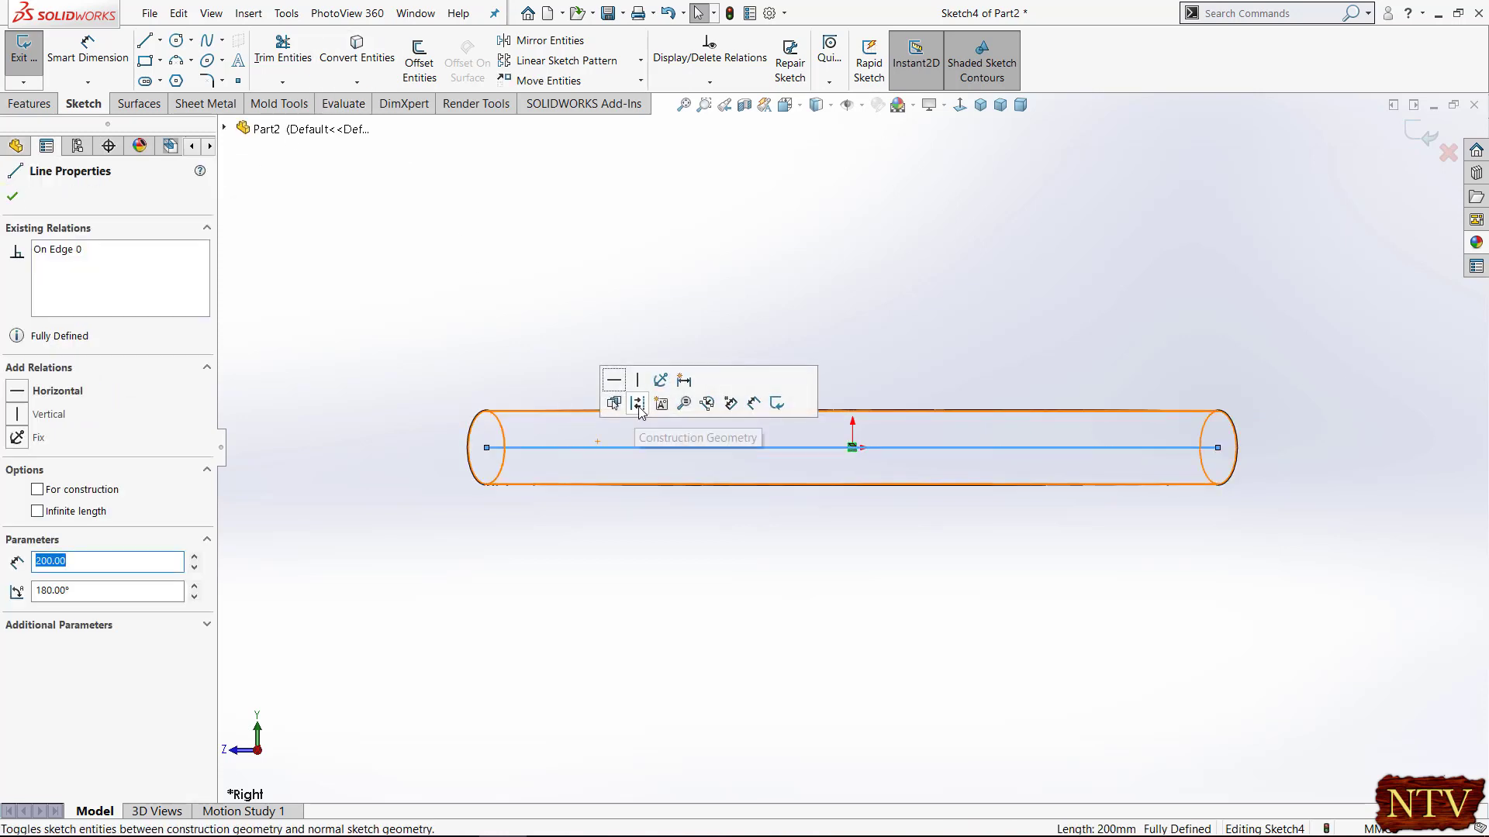
left_click(648, 406)
left_click(565, 388)
left_click(176, 42)
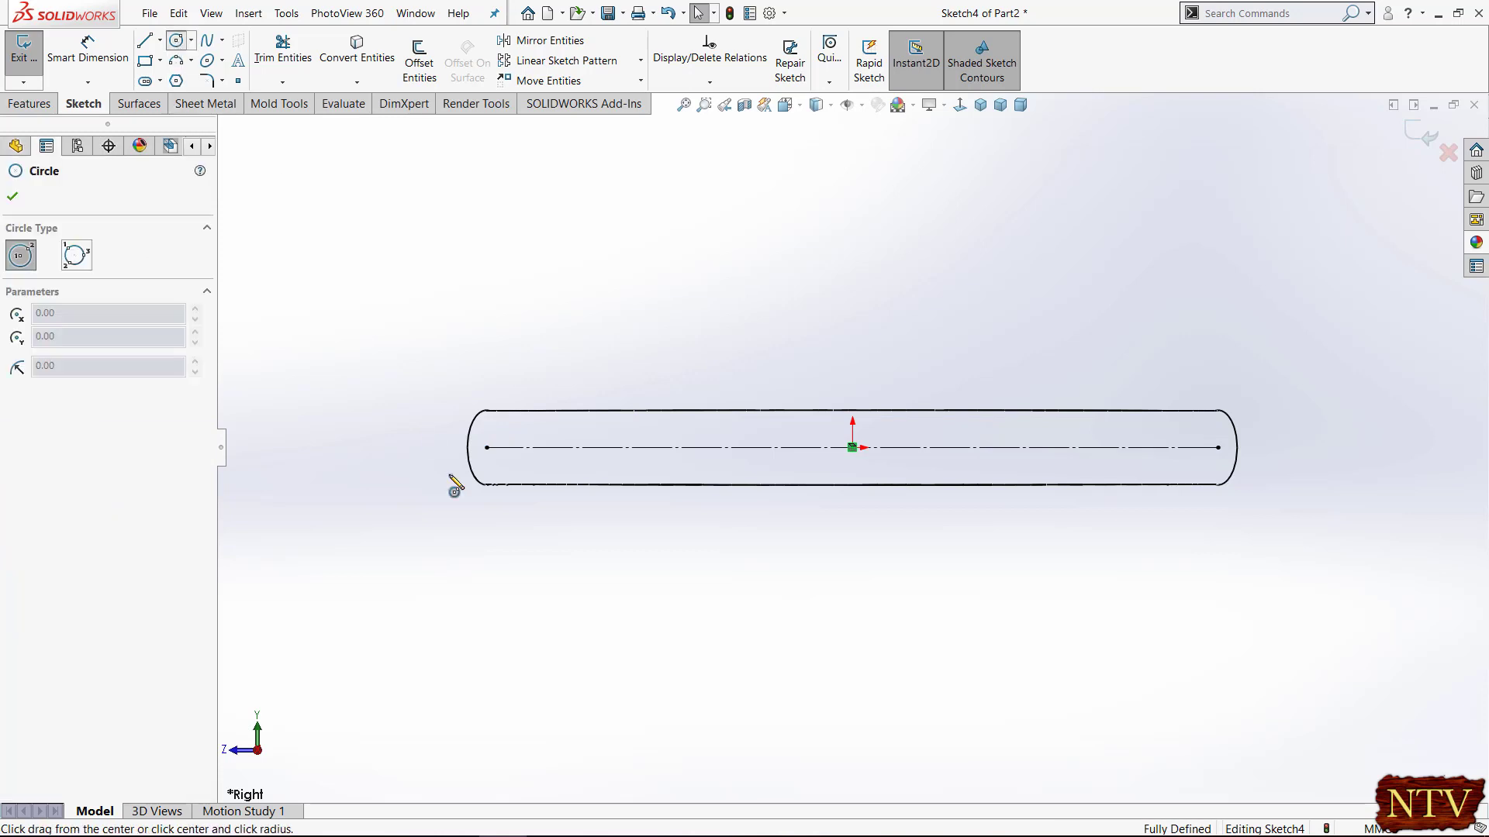
left_click(486, 448)
left_click(496, 448)
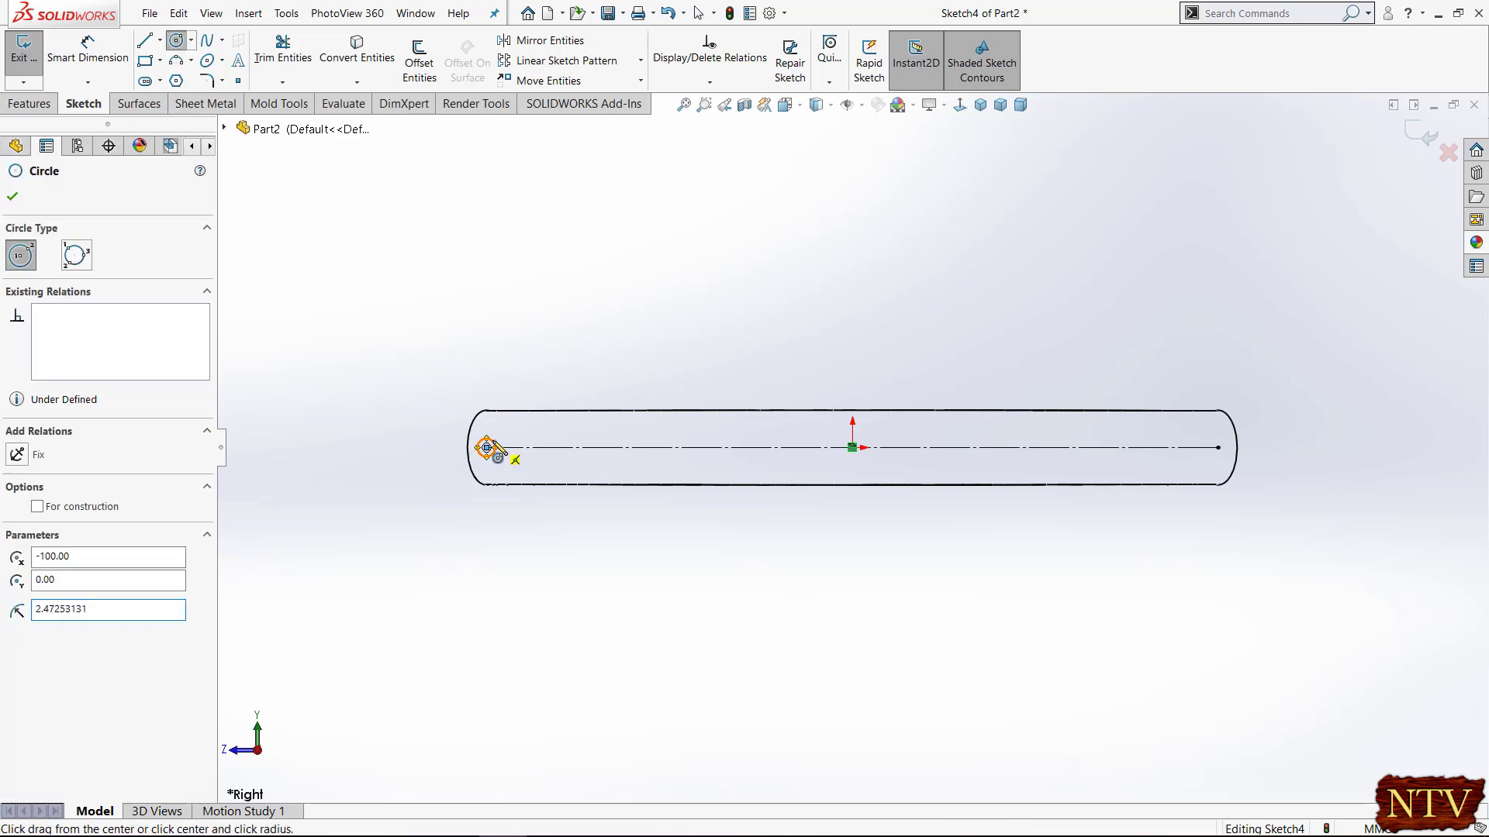
right_click(487, 448)
left_click(523, 450)
Dimension the new circle's diameter at 2 mm and finish the Right Plane sketch
left_click(76, 70)
scroll(488, 485, "up", 2)
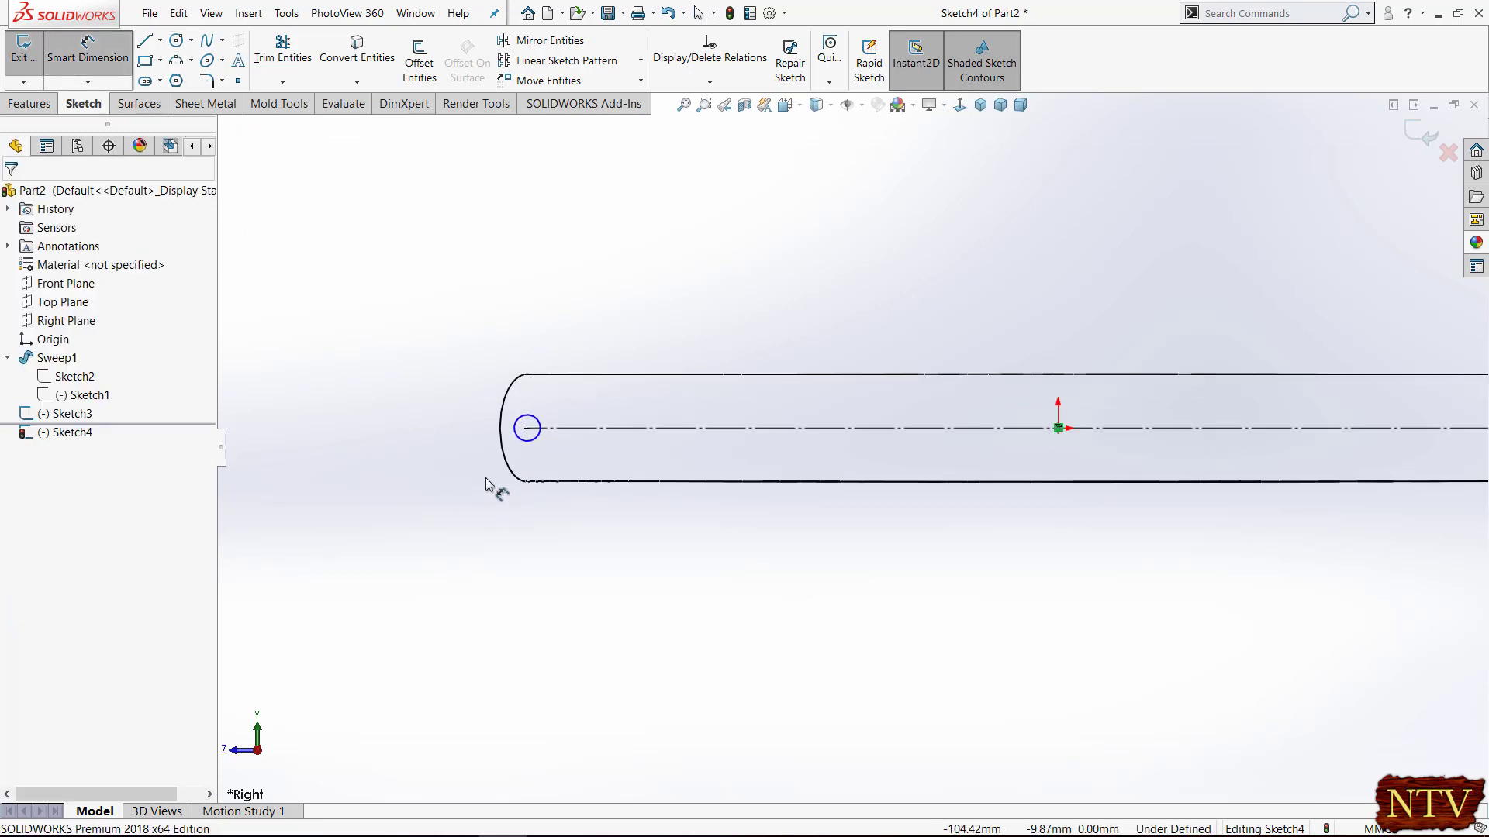
left_click(521, 442)
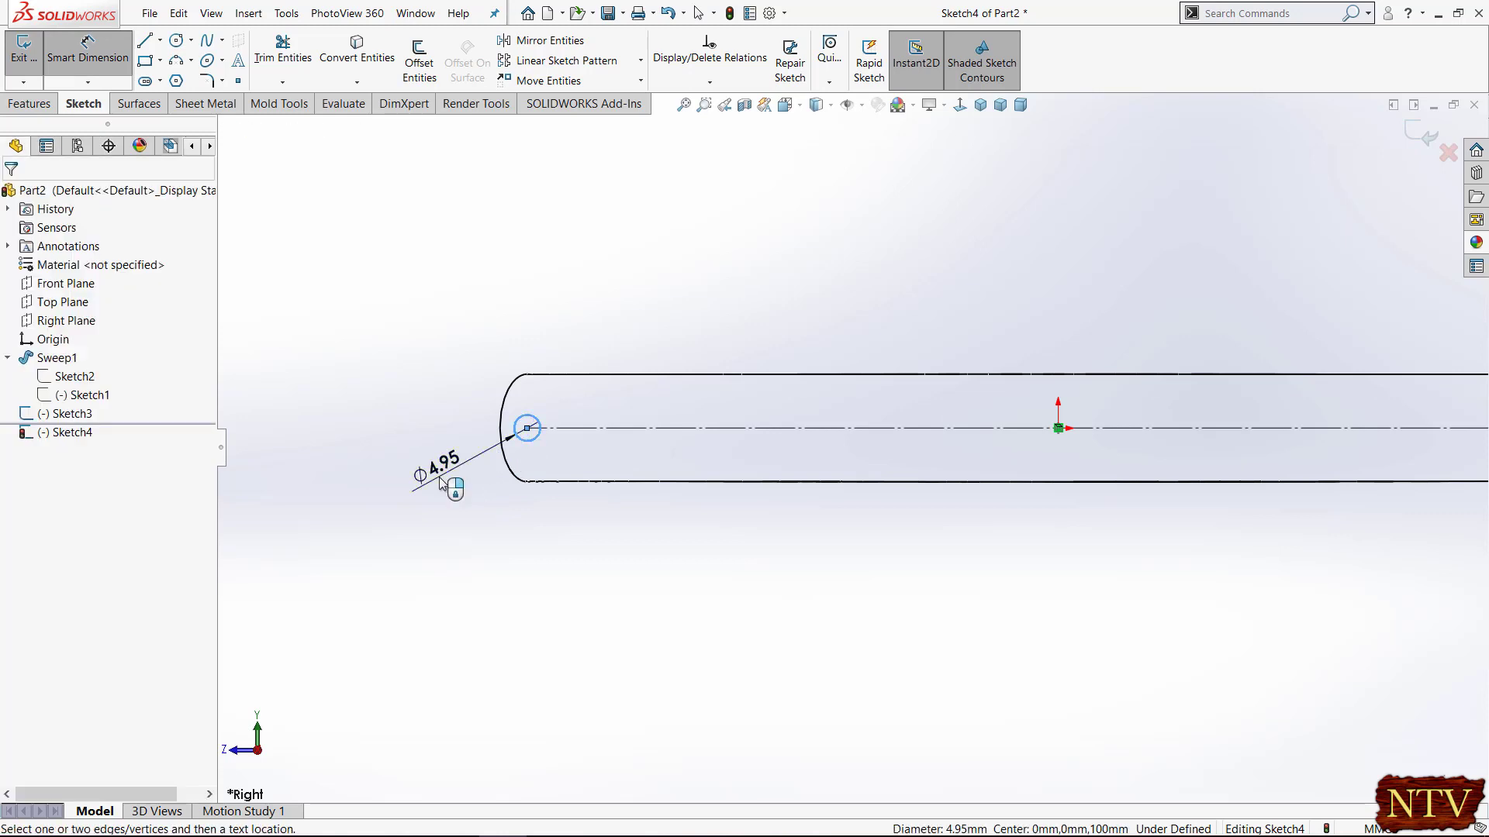
left_click(454, 489)
key("Return")
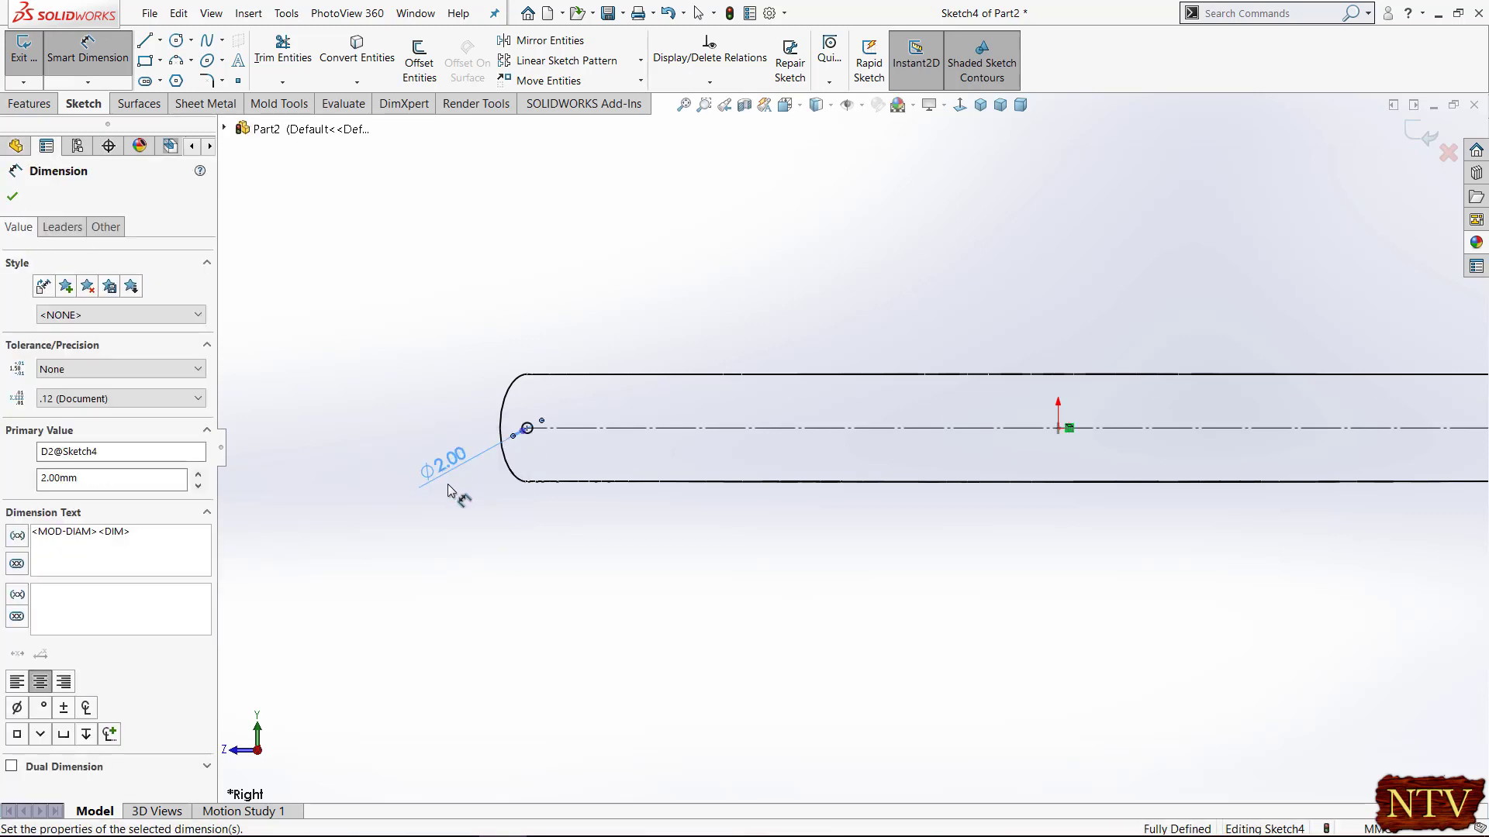
scroll(810, 441, "up", 1)
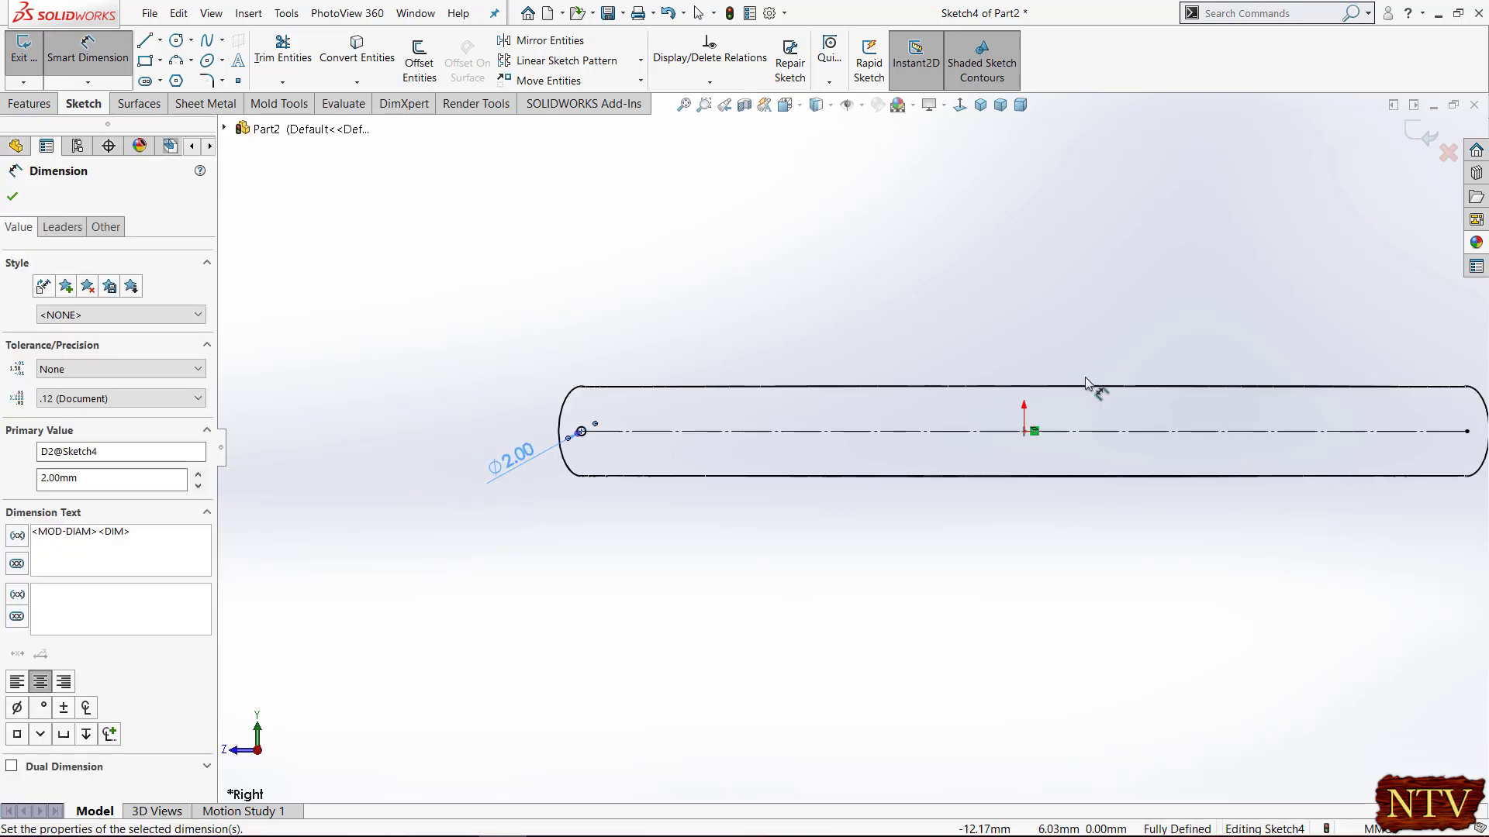
left_click(1425, 138)
scroll(809, 432, "up", 1)
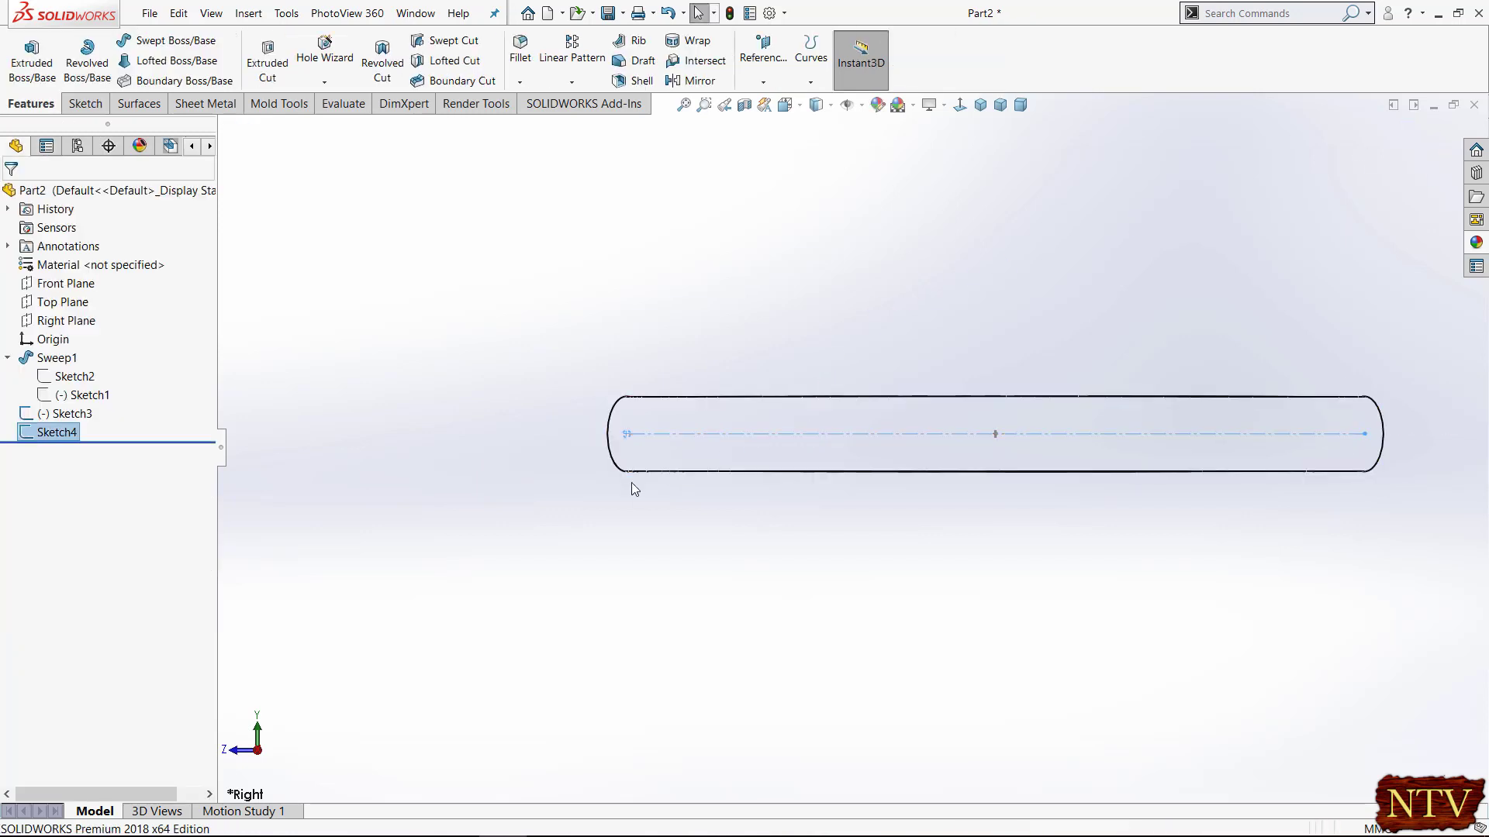
Edit Sketch4 to pattern its circle linearly along the X-axis with 21 instances at 10 mm spacing, and finish the sketch
right_click(64, 439)
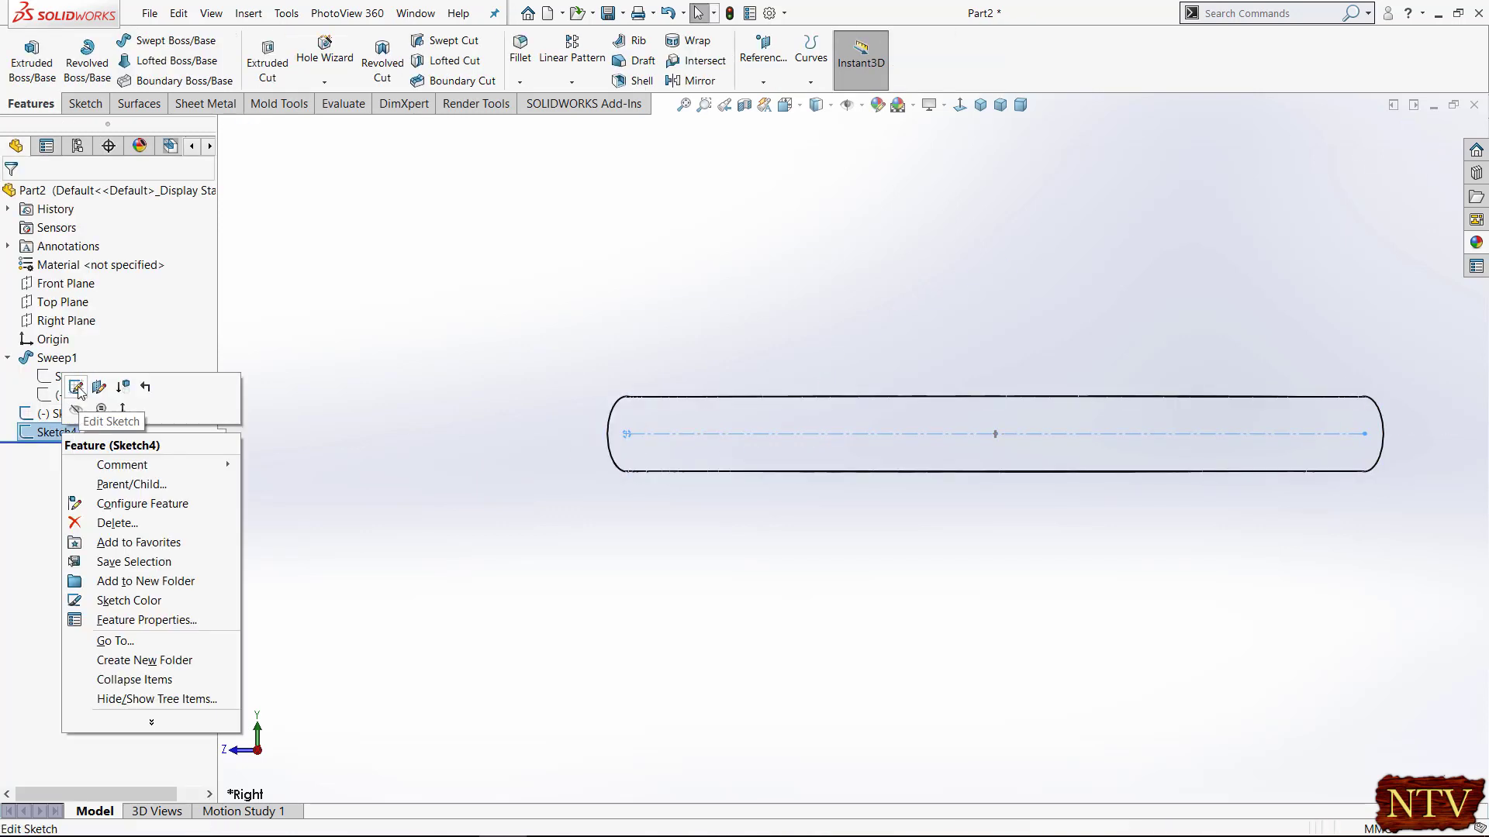
left_click(77, 390)
scroll(803, 458, "down", 1)
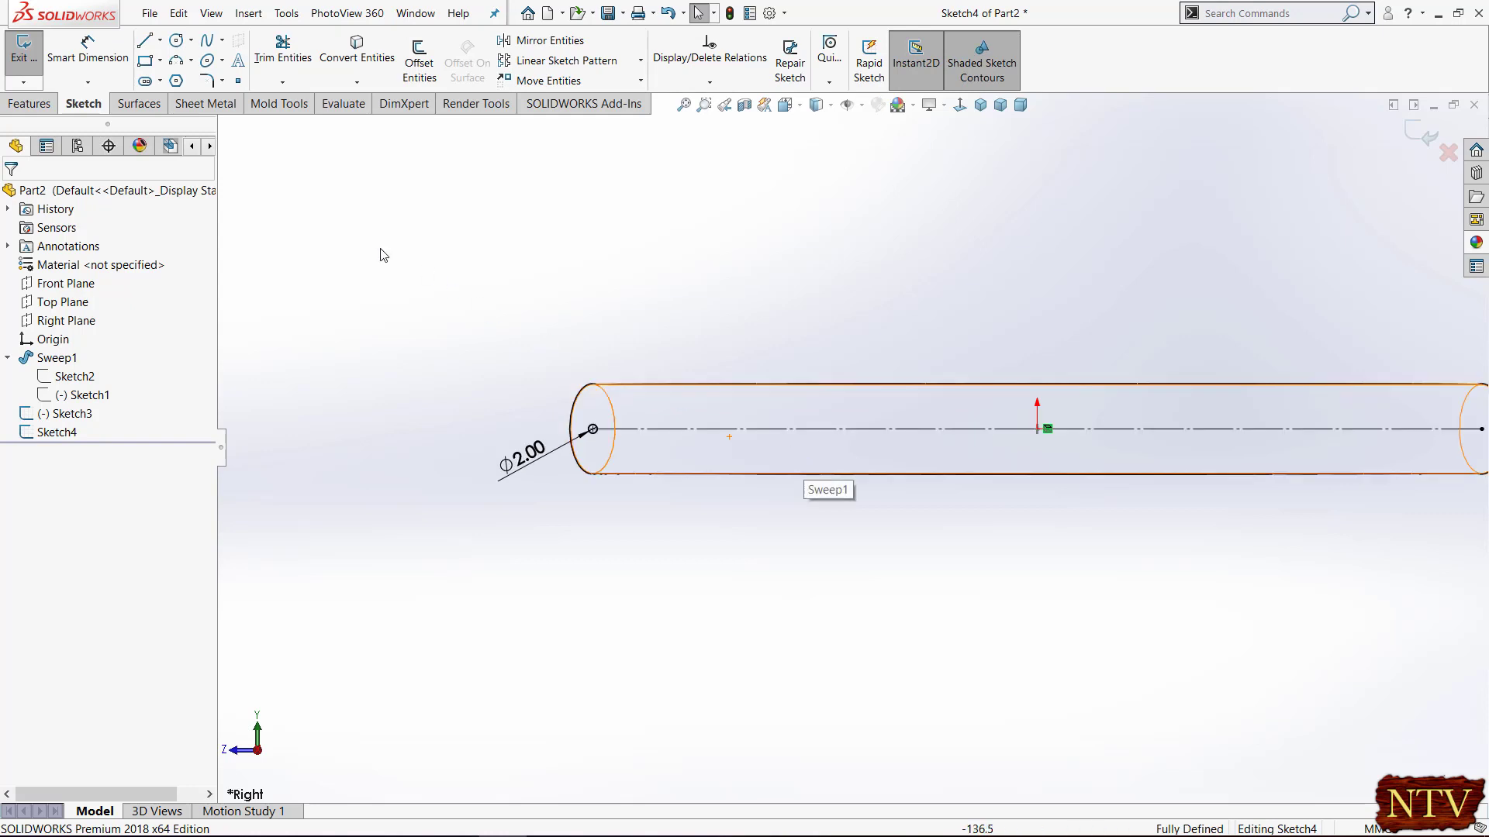
left_click(559, 62)
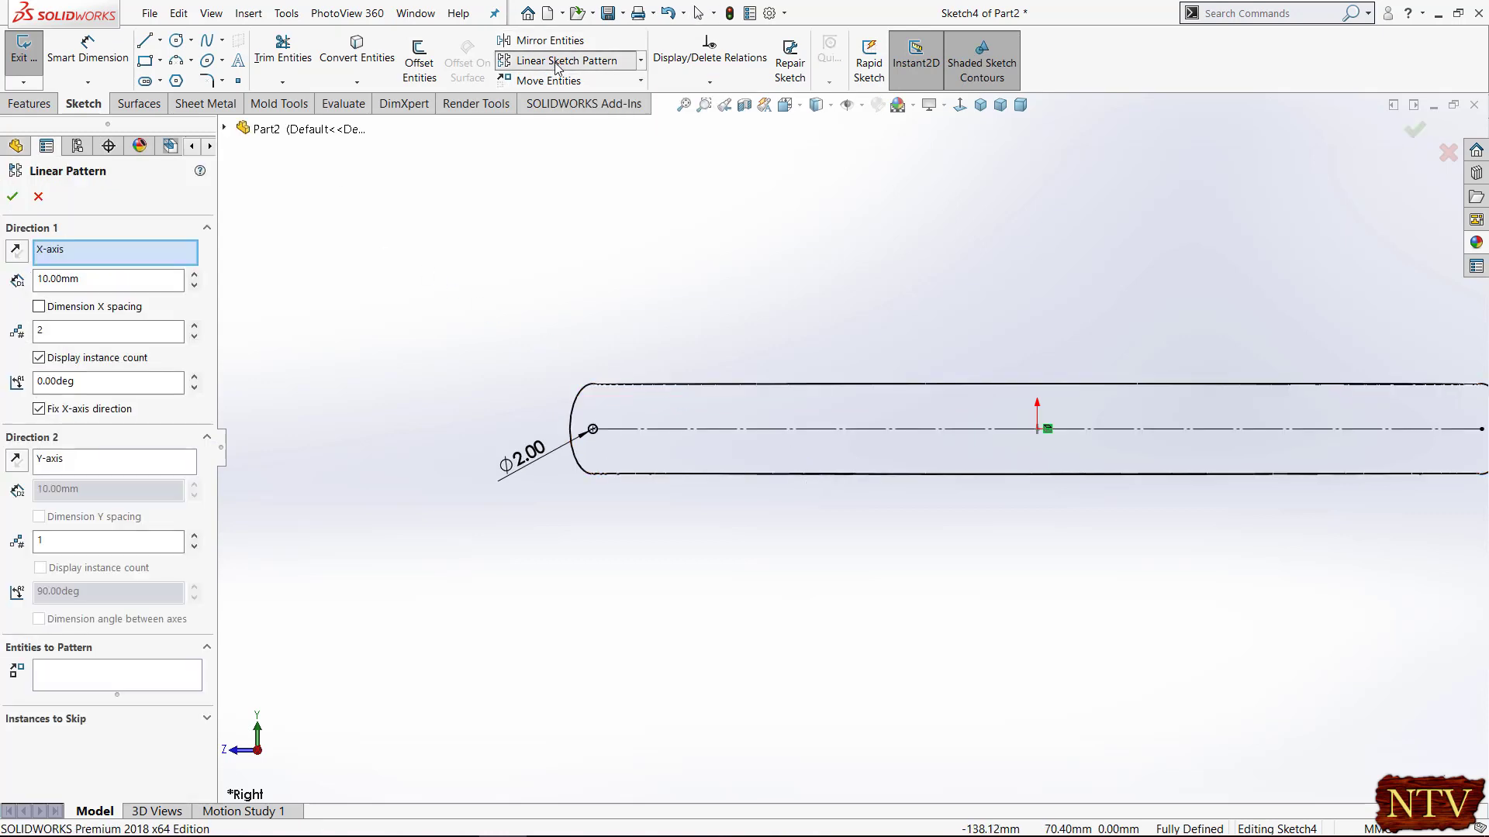
left_click(598, 440)
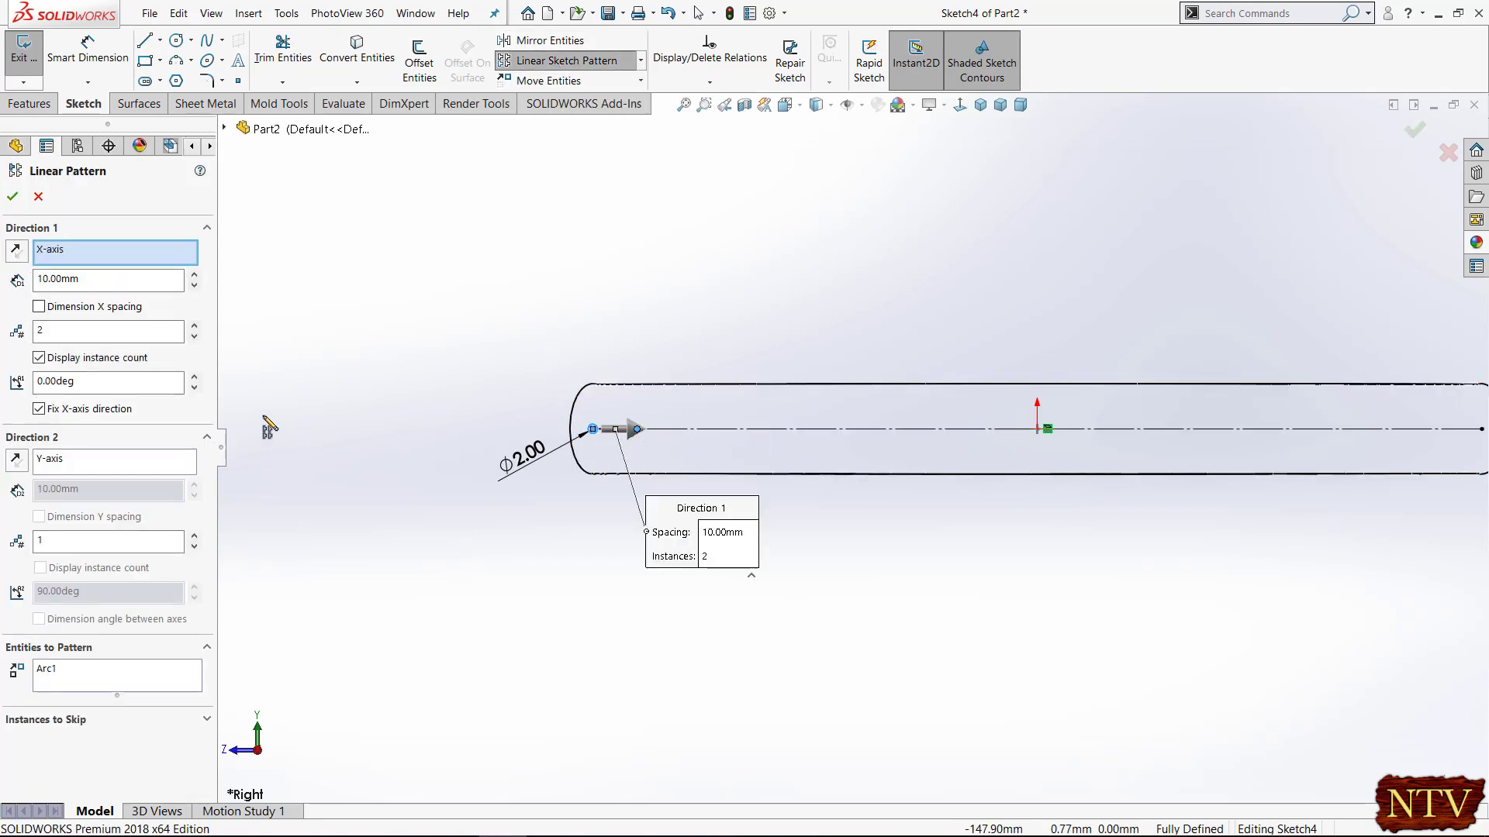
left_click_drag(95, 337, 6, 319)
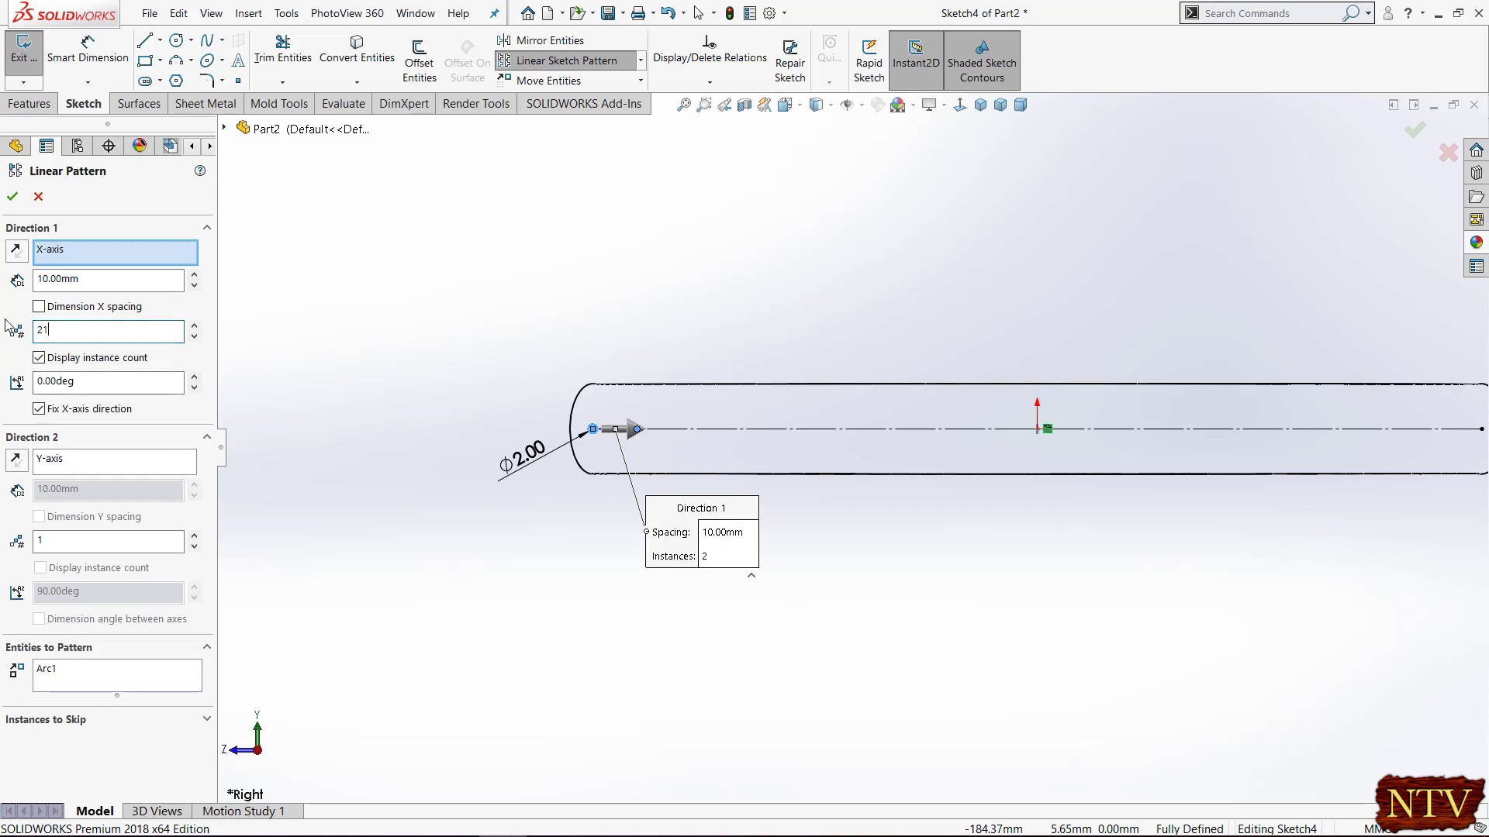
scroll(303, 410, "up", 2)
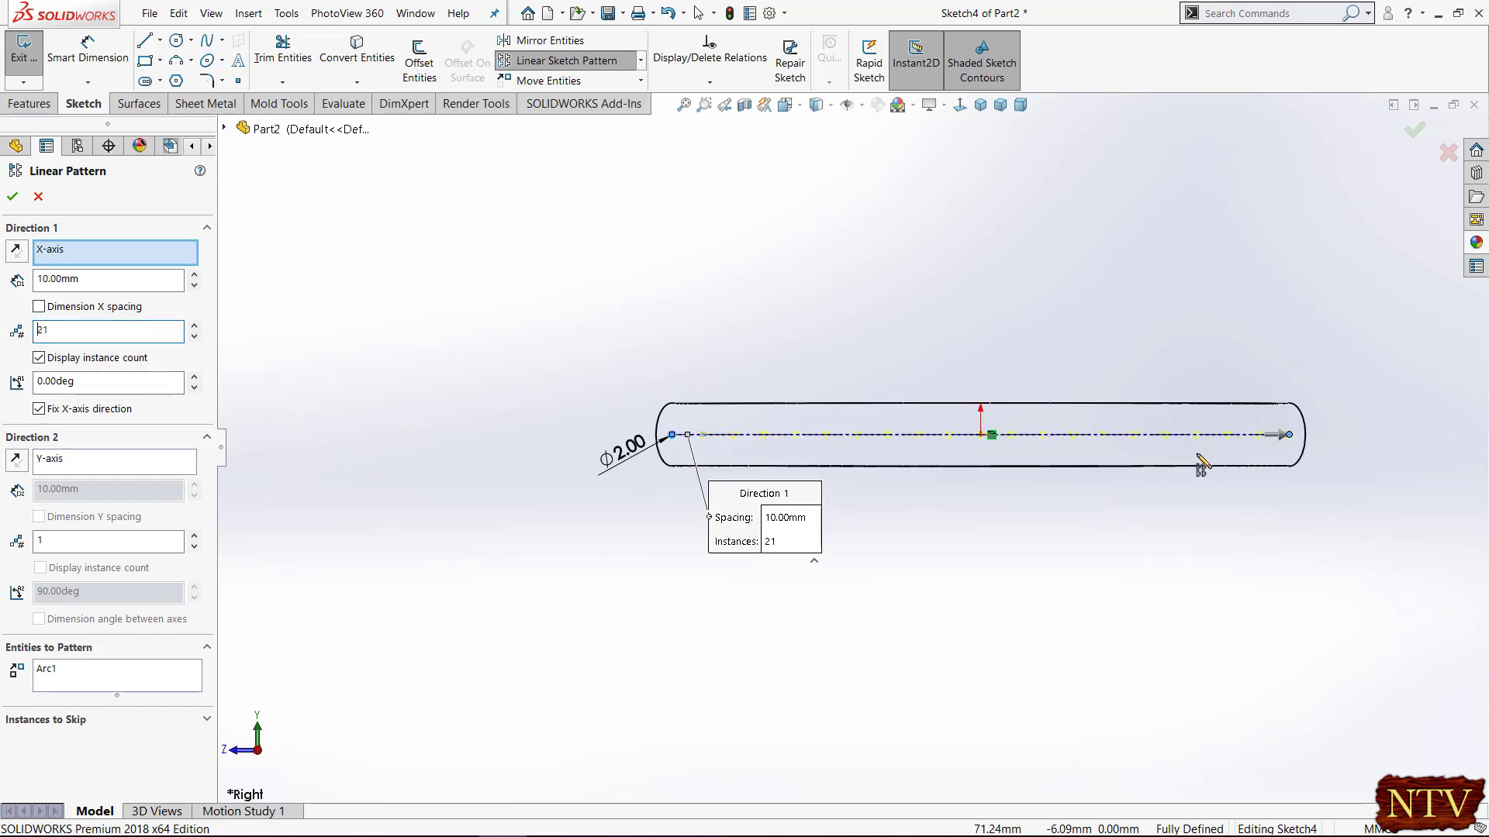
scroll(1263, 459, "down", 1)
left_click(13, 197)
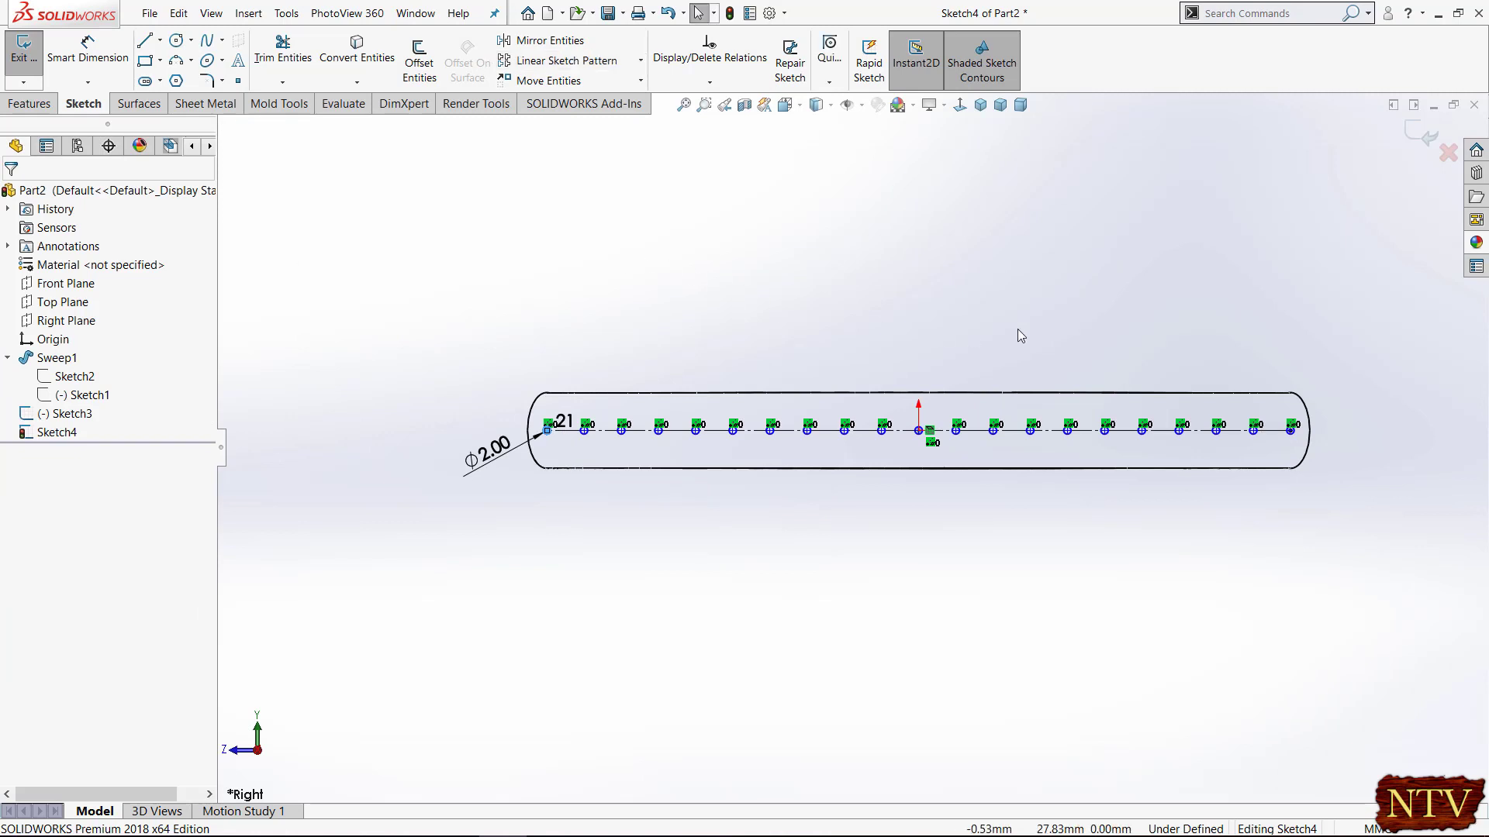
left_click(1430, 142)
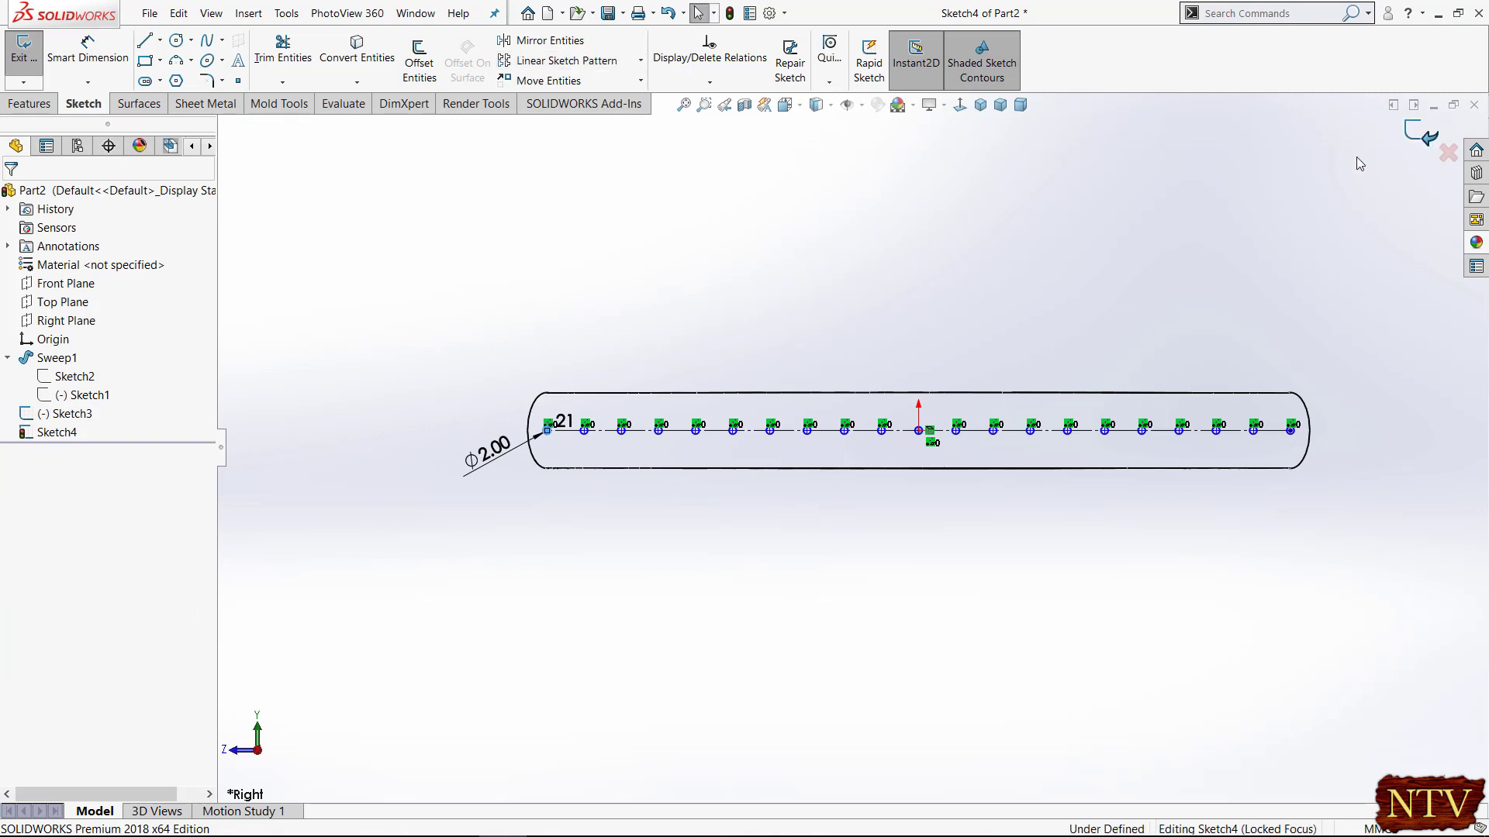
left_click(980, 104)
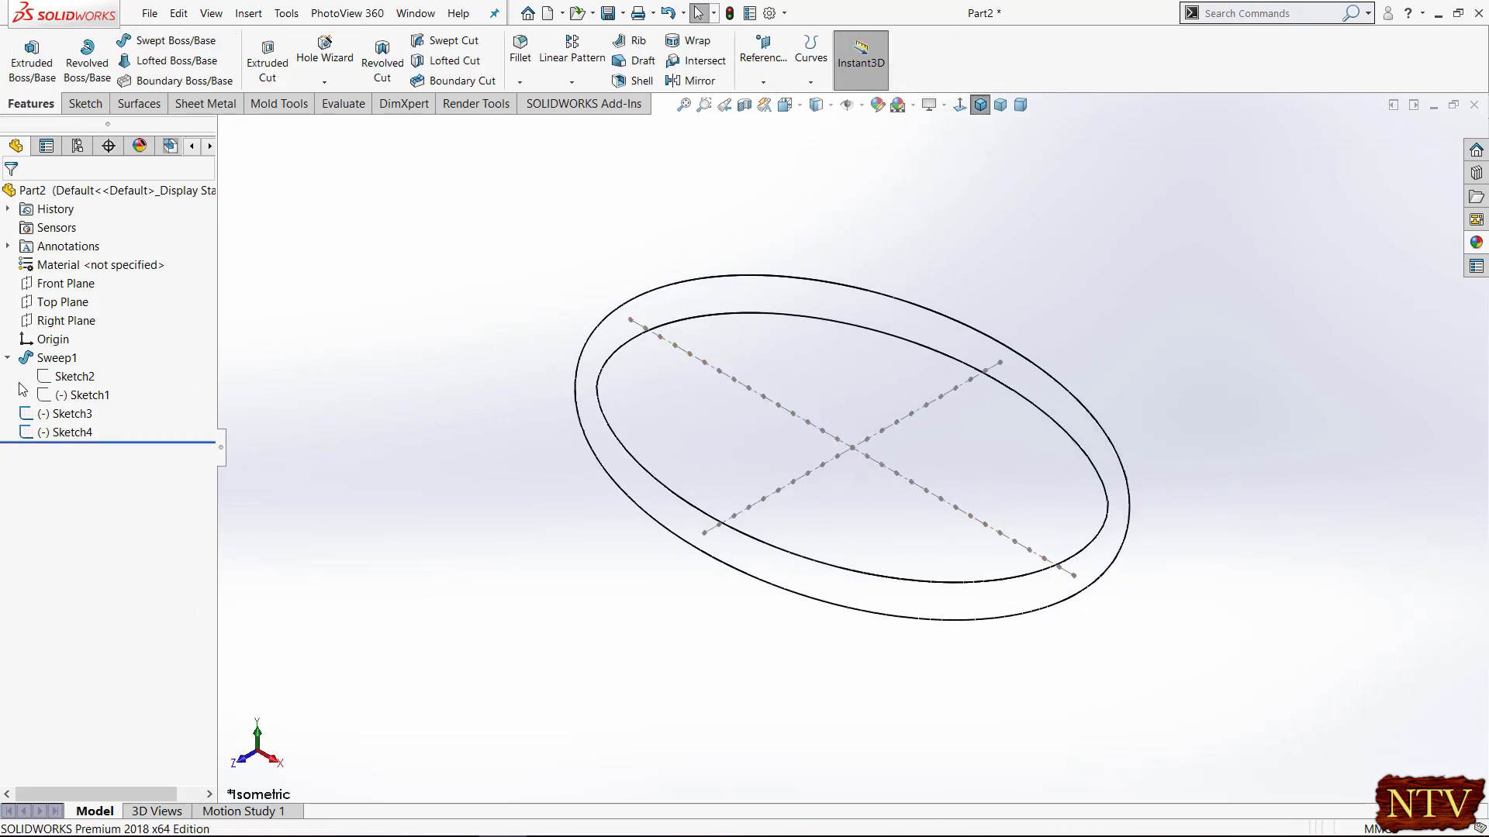
Extrude Sketch3's row of circles into rods with a Mid Plane depth of 250 mm
left_click(7, 359)
left_click(66, 377)
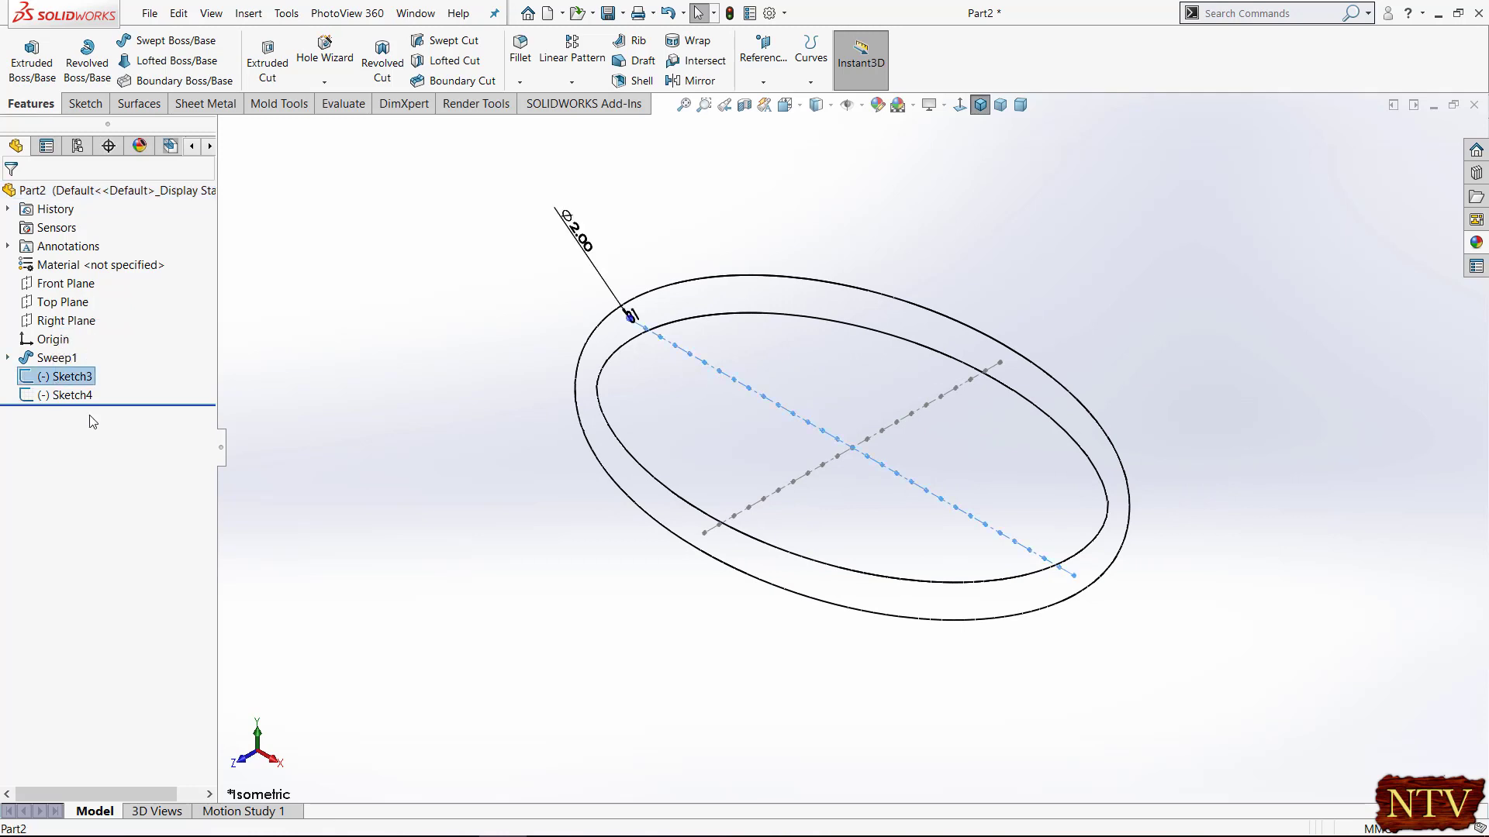
left_click(32, 59)
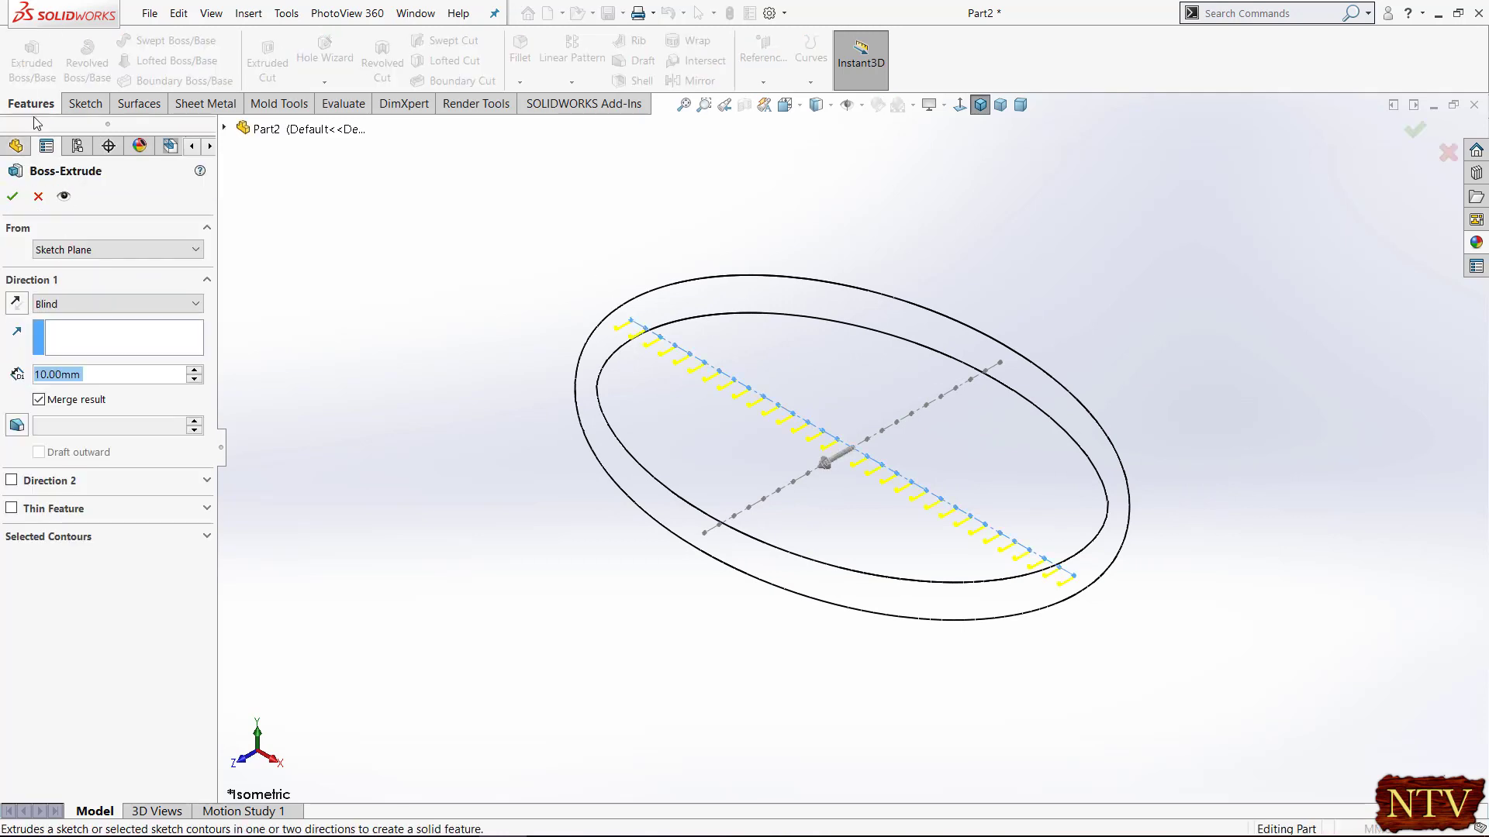
left_click(148, 304)
left_click(123, 411)
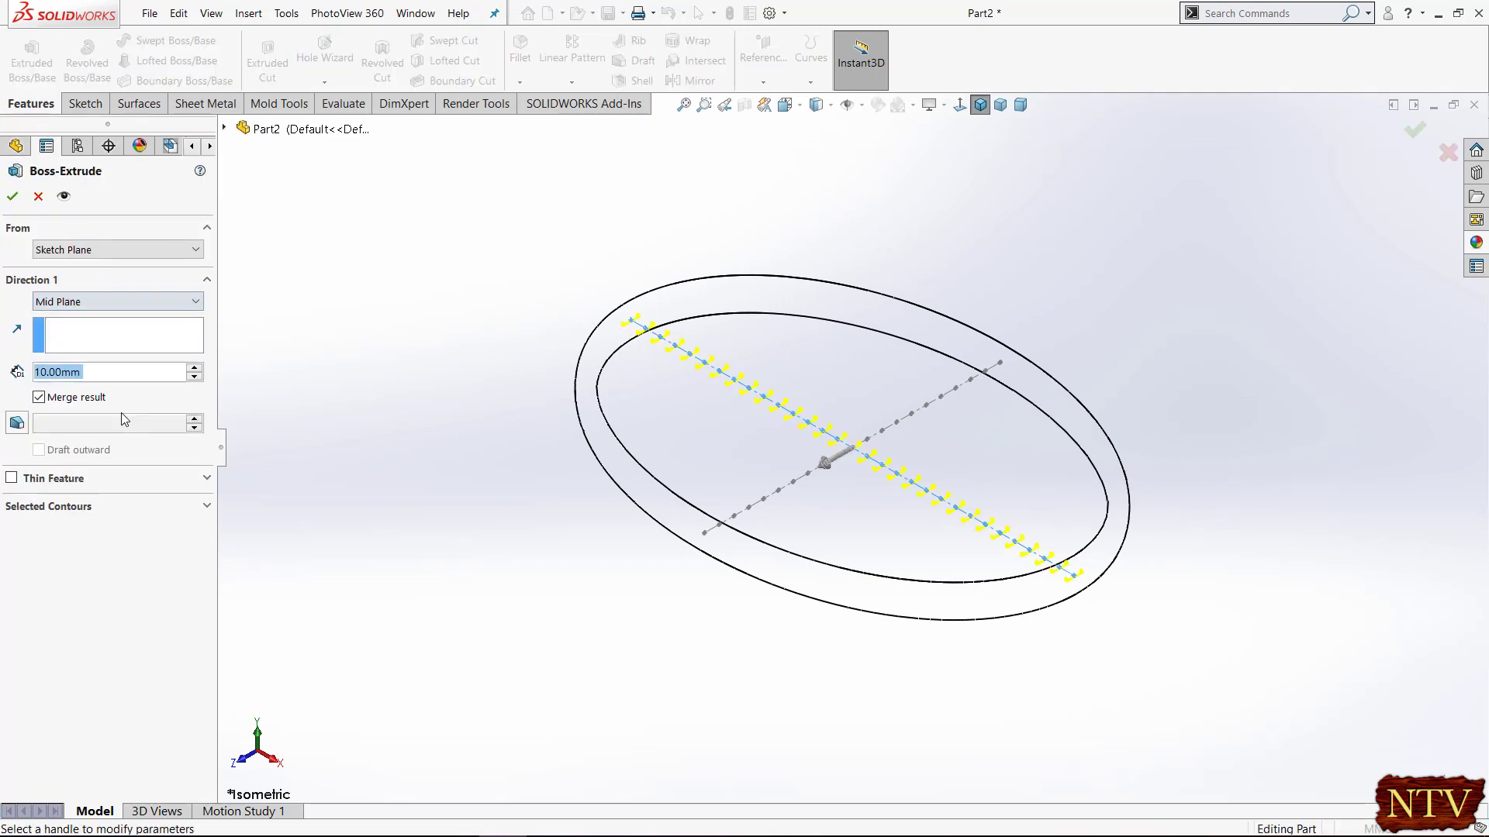
left_click(126, 373)
left_click_drag(115, 370, 11, 357)
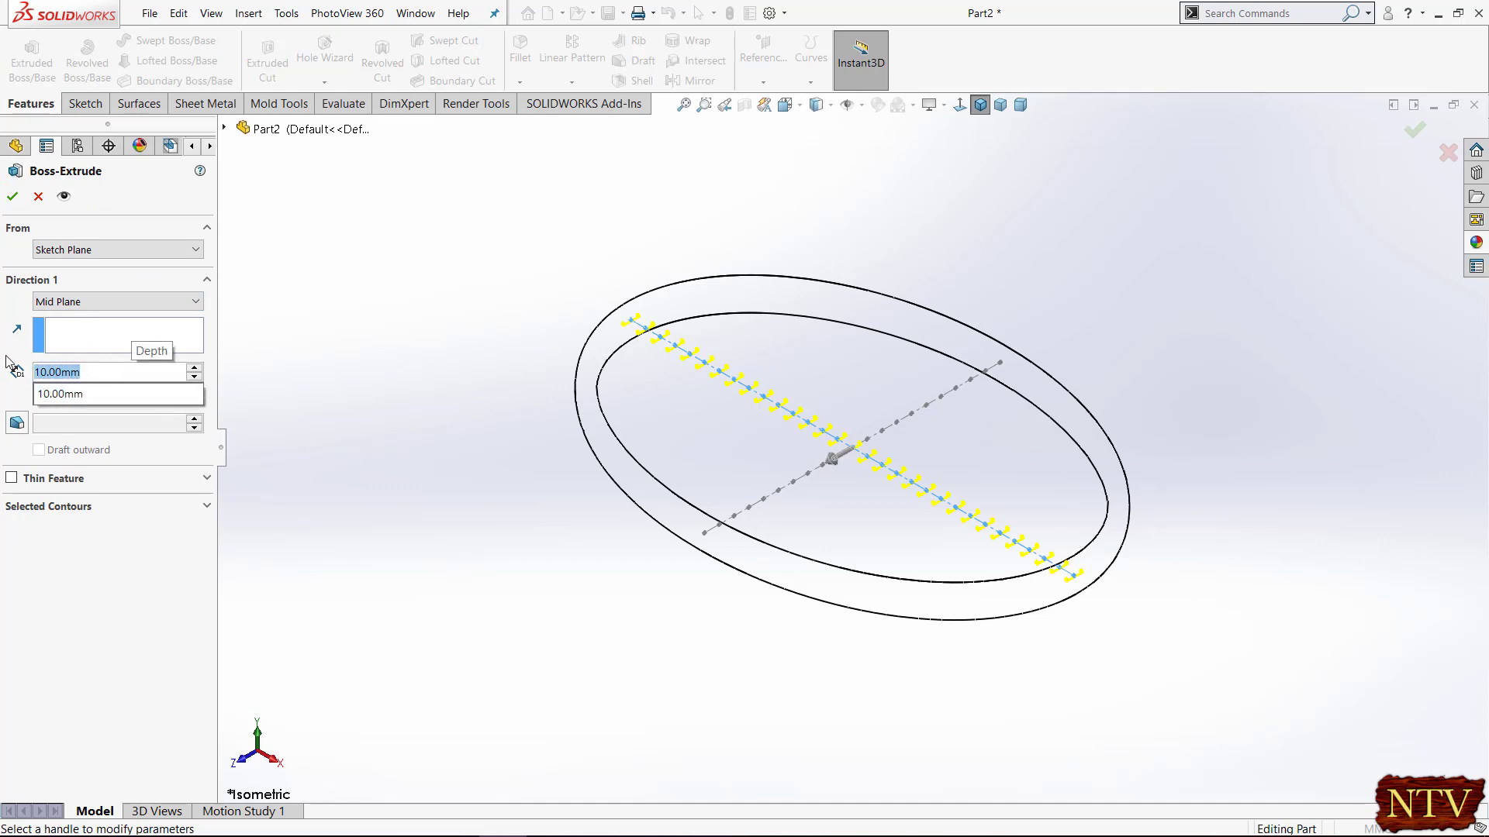
type("250")
key("Return")
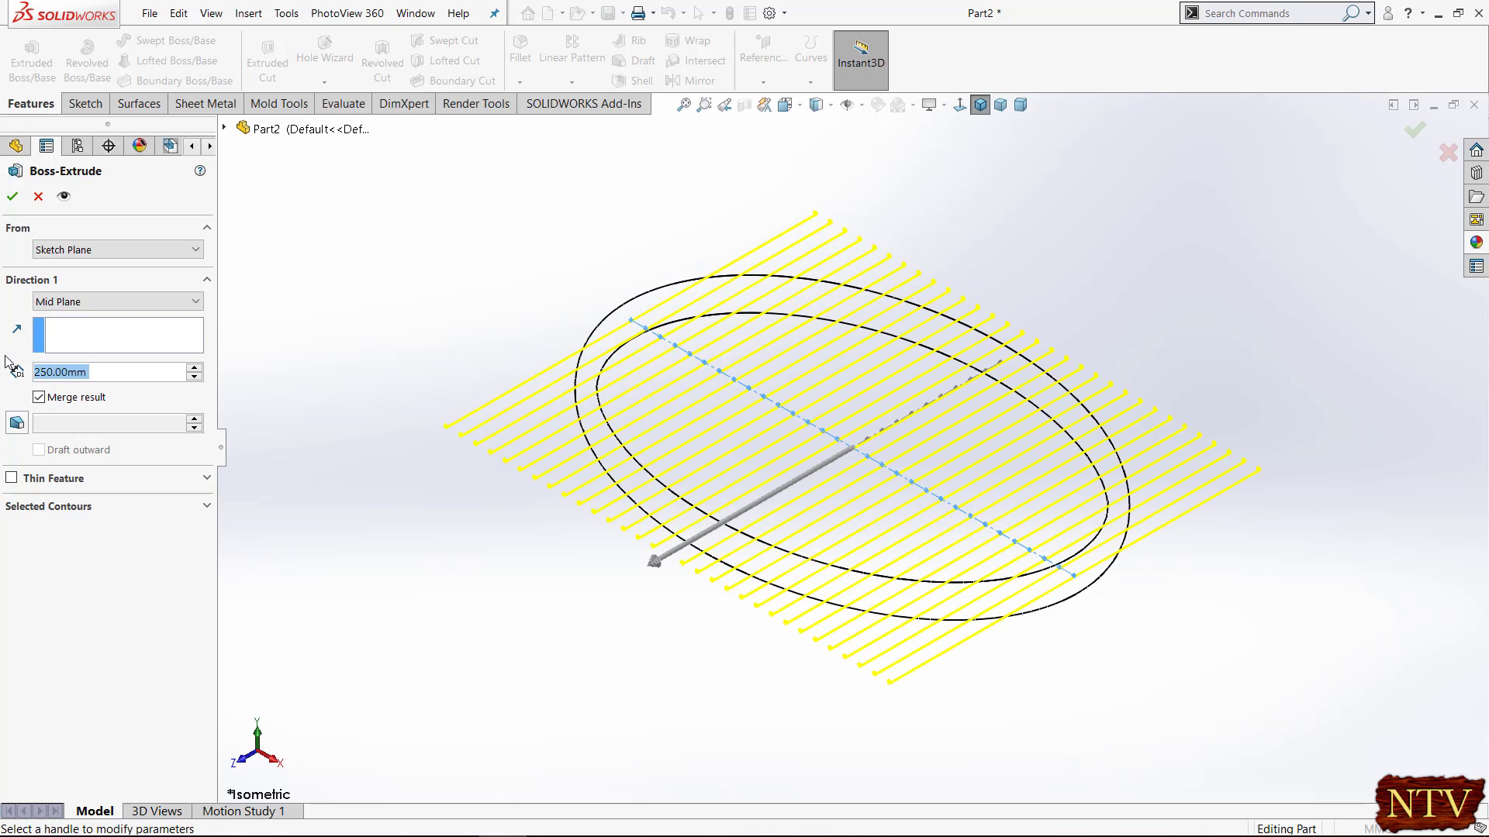
left_click(11, 204)
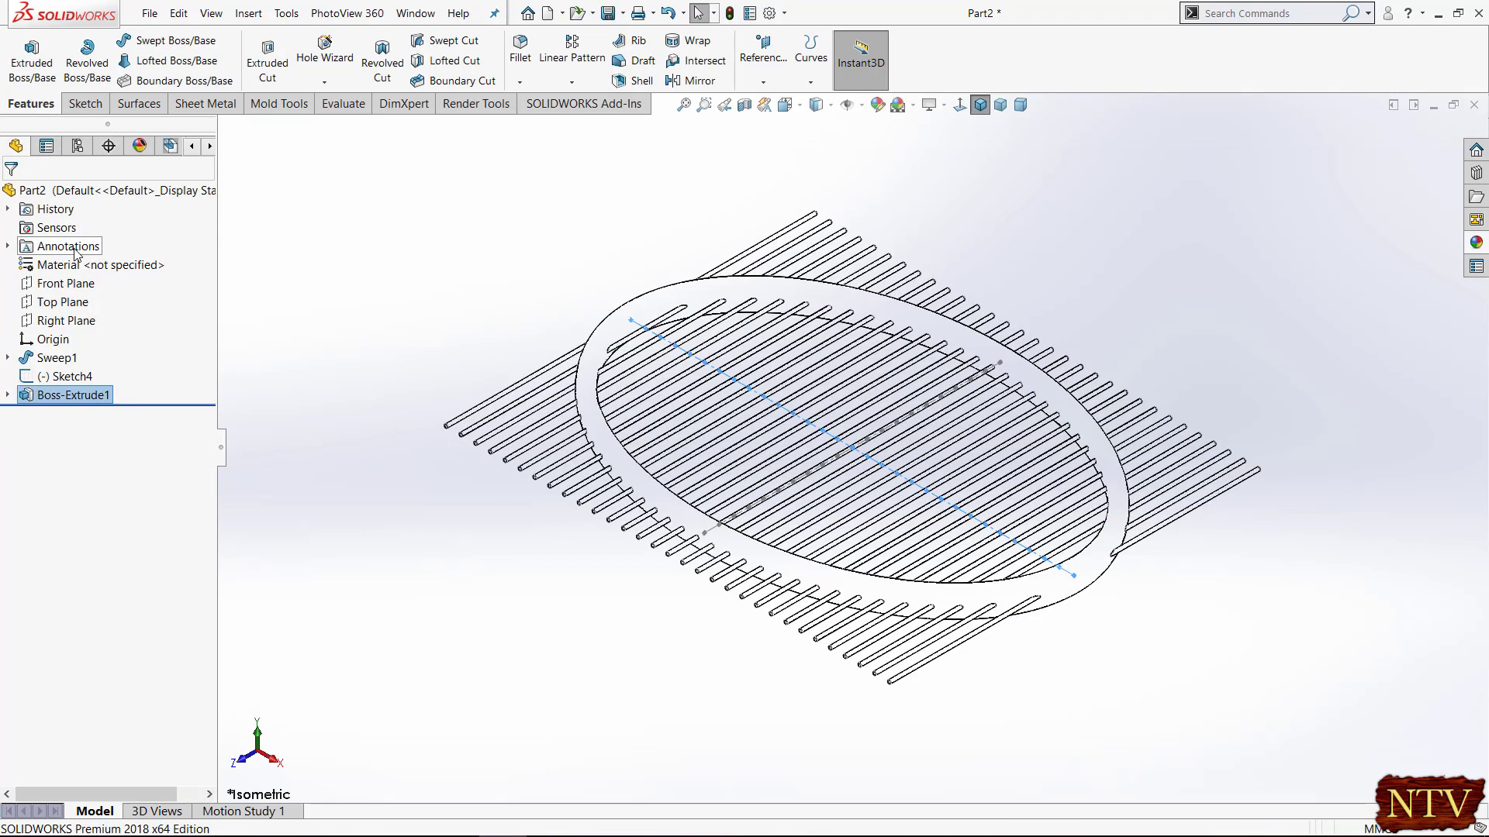
Extrude Sketch4's row of circles into crossing rods with a Mid Plane depth of 350 mm
left_click(58, 380)
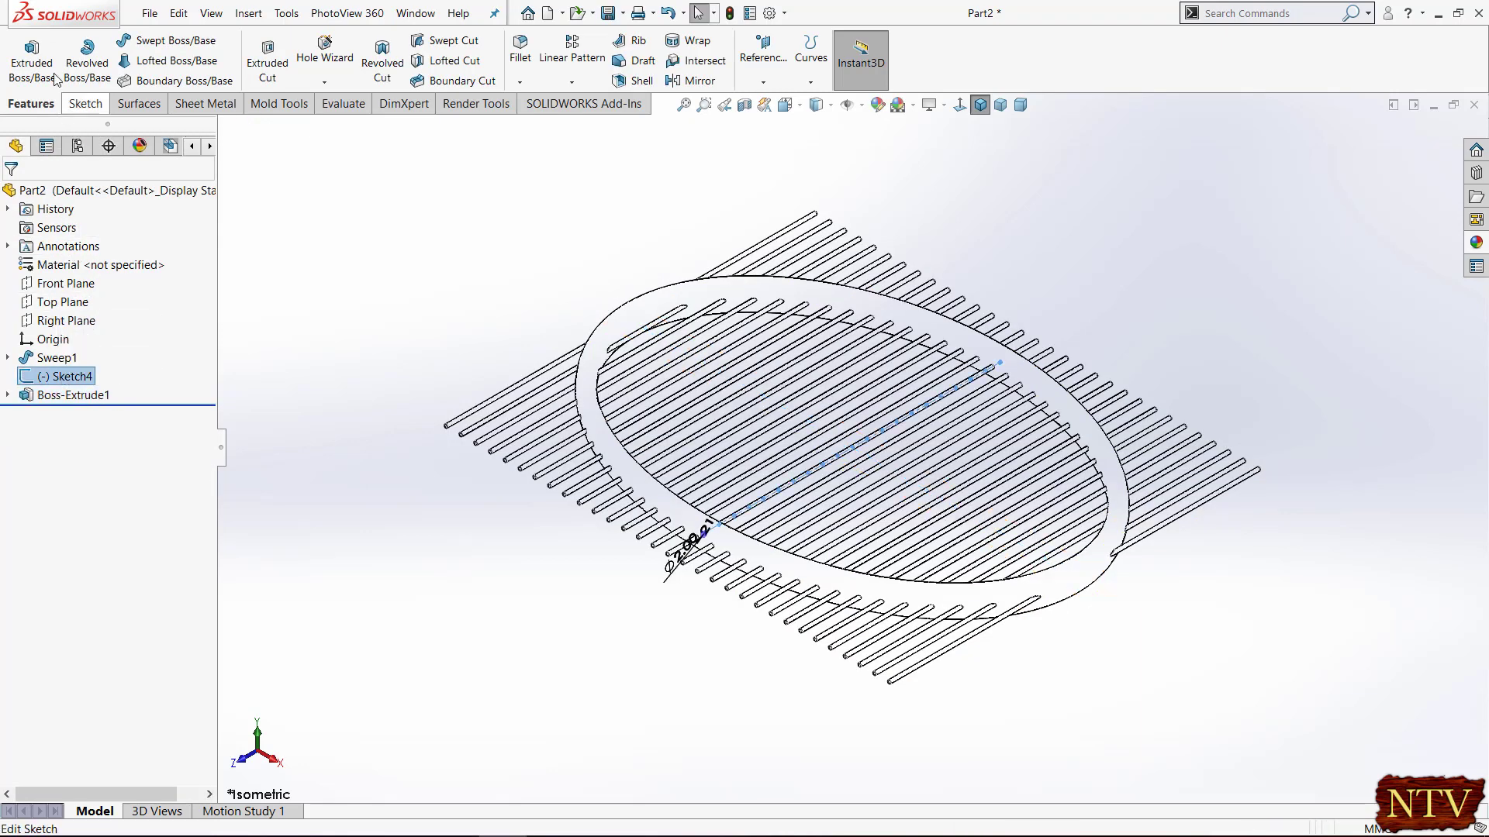
left_click(32, 60)
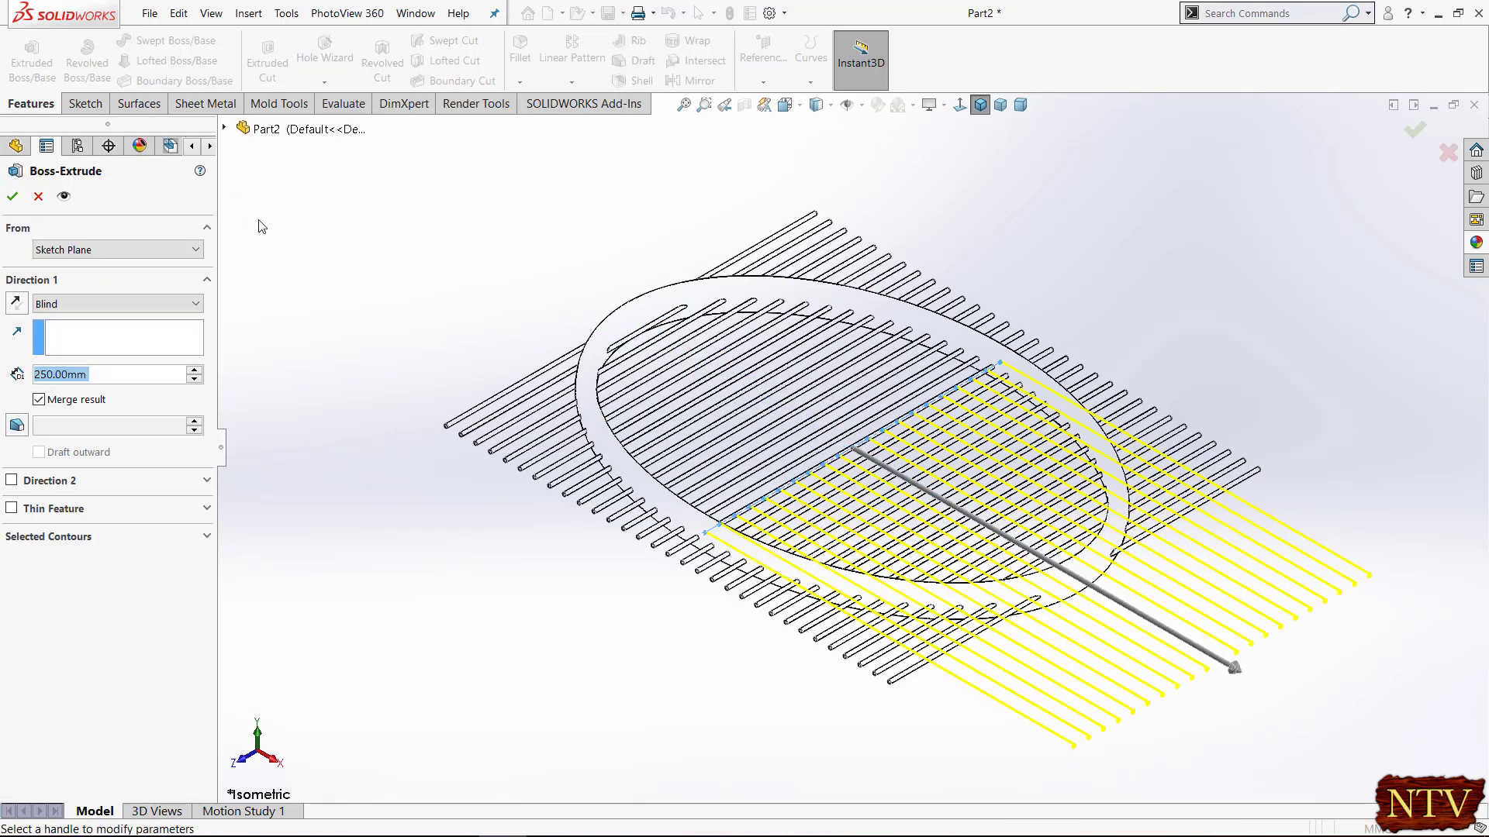
left_click(134, 308)
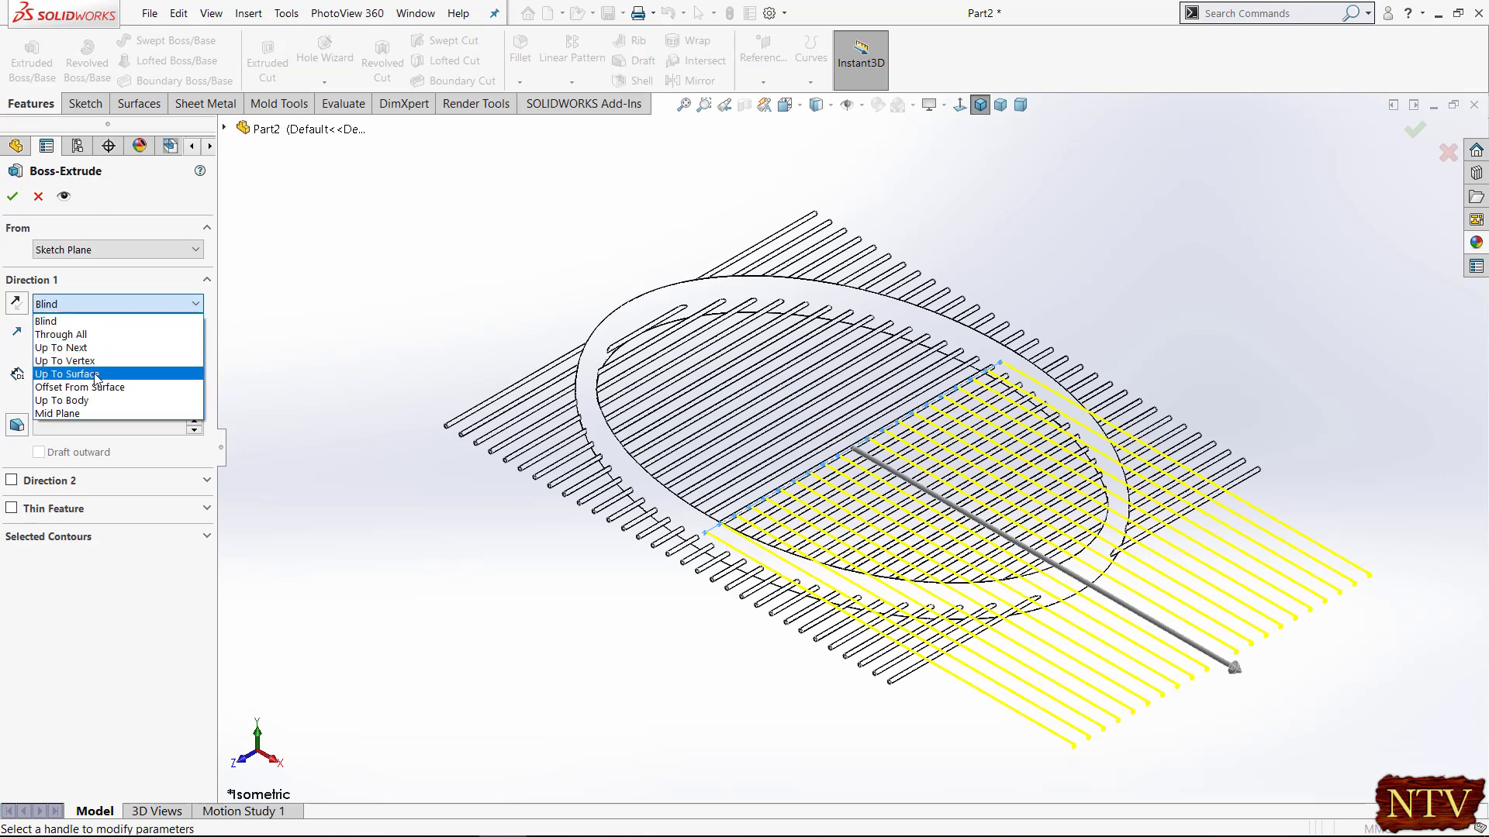
left_click(93, 413)
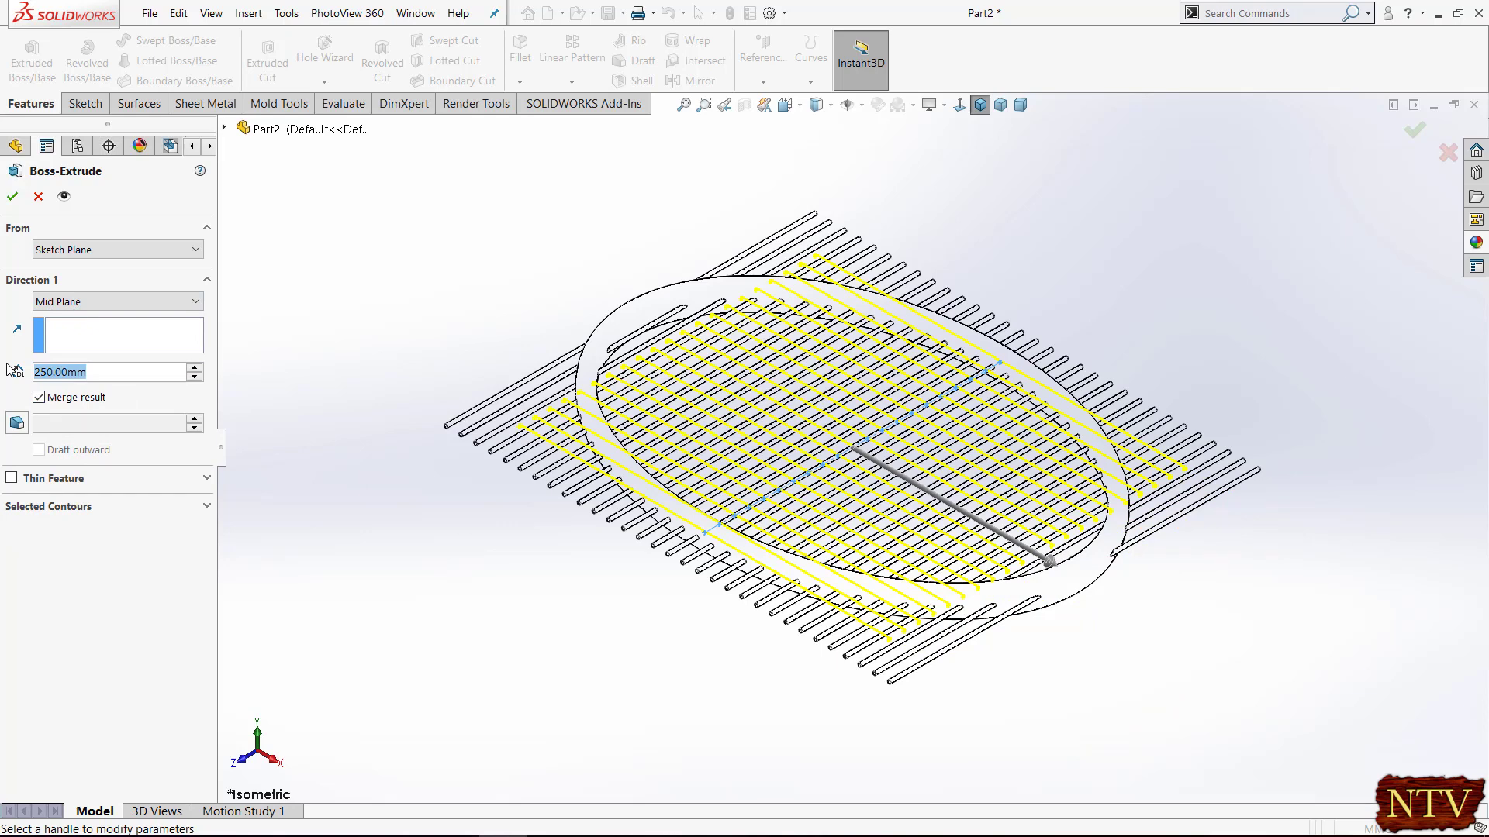
type("350")
key("Return")
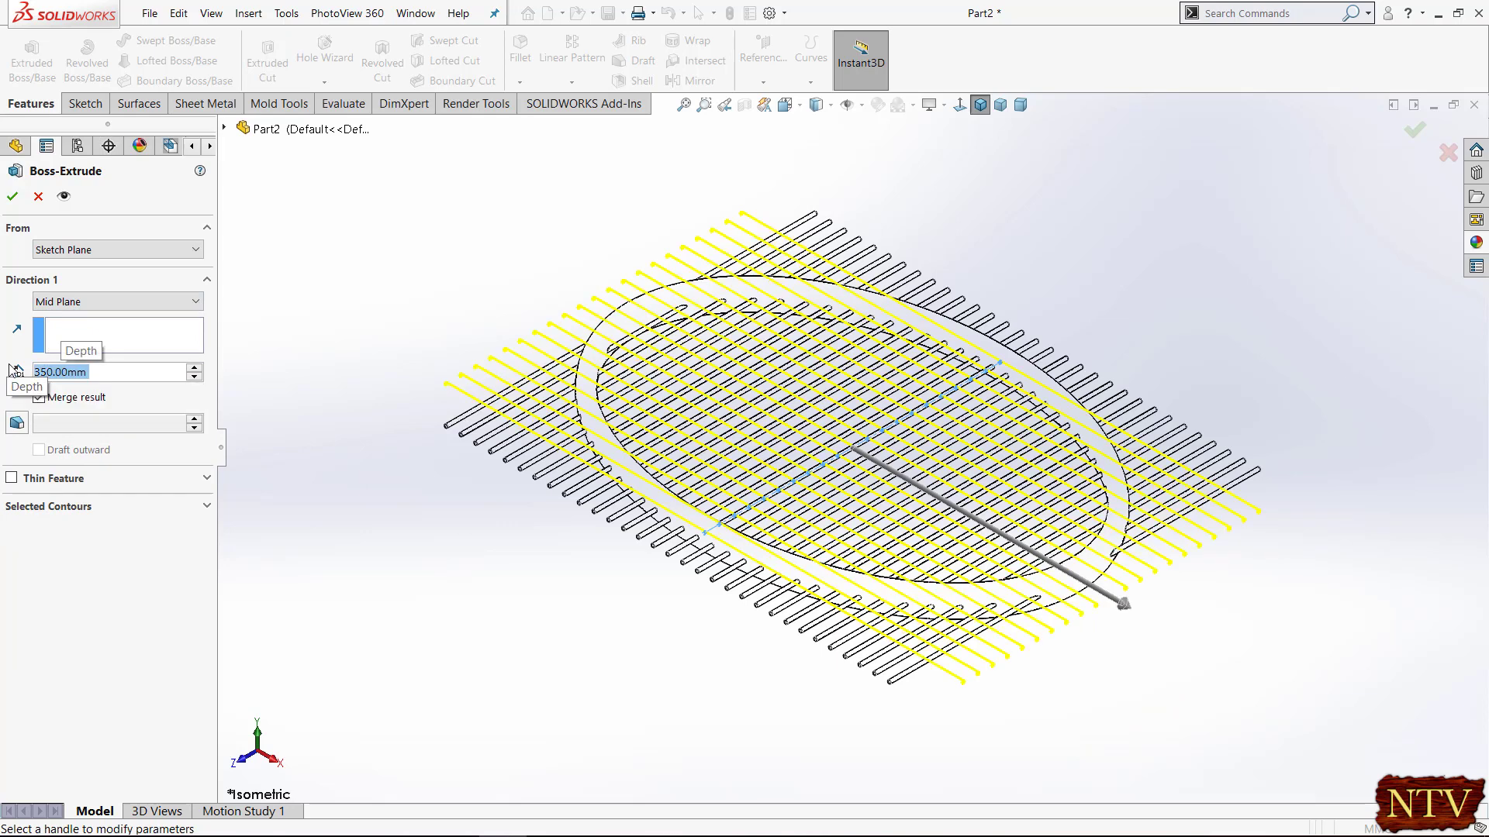
left_click(12, 197)
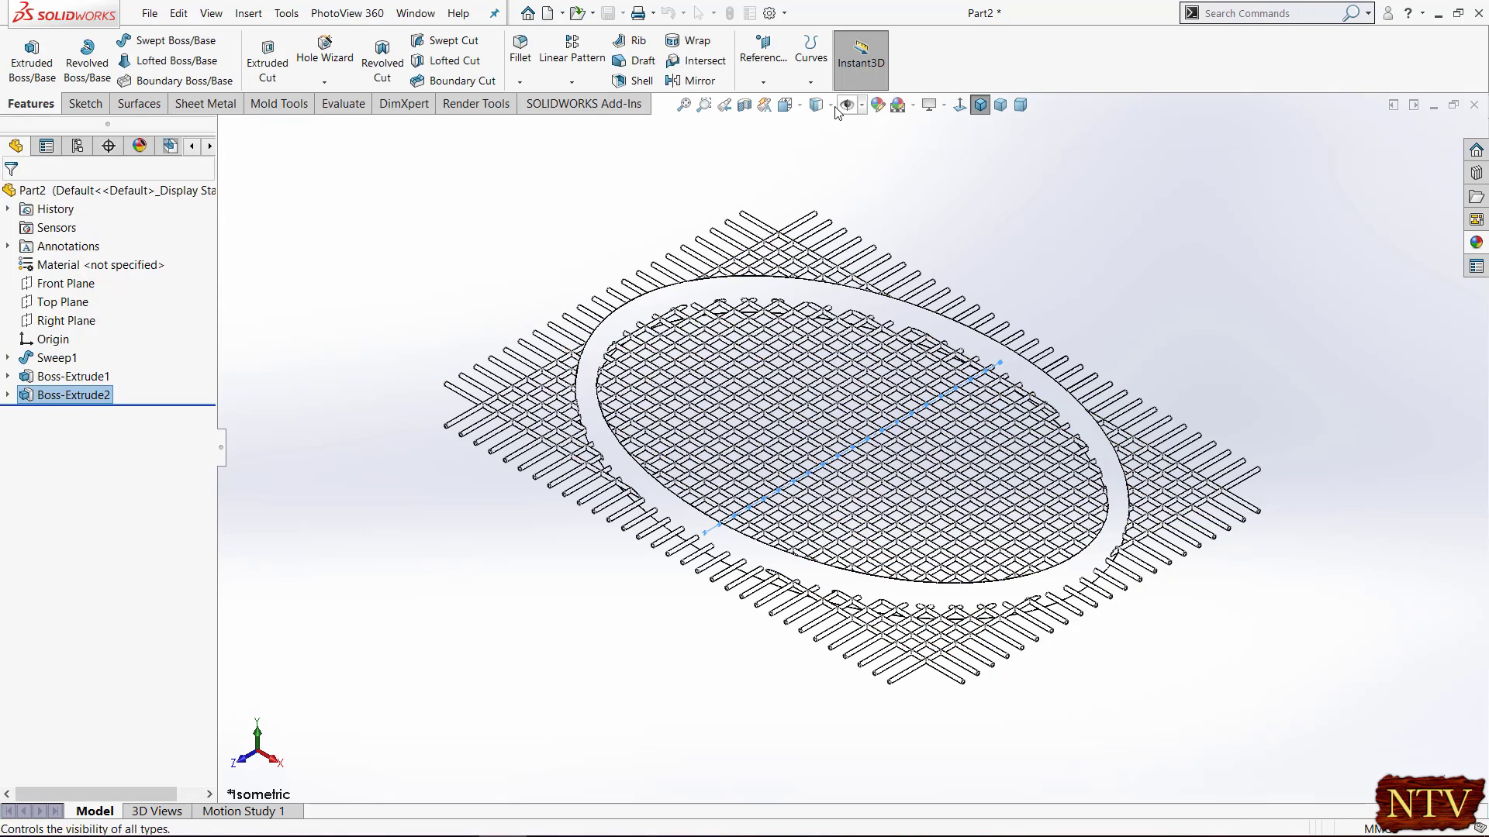
Start a sketch on the Top Plane, viewed head-on, and convert the sweep's path ellipse, Sketch1, into it
left_click(64, 302)
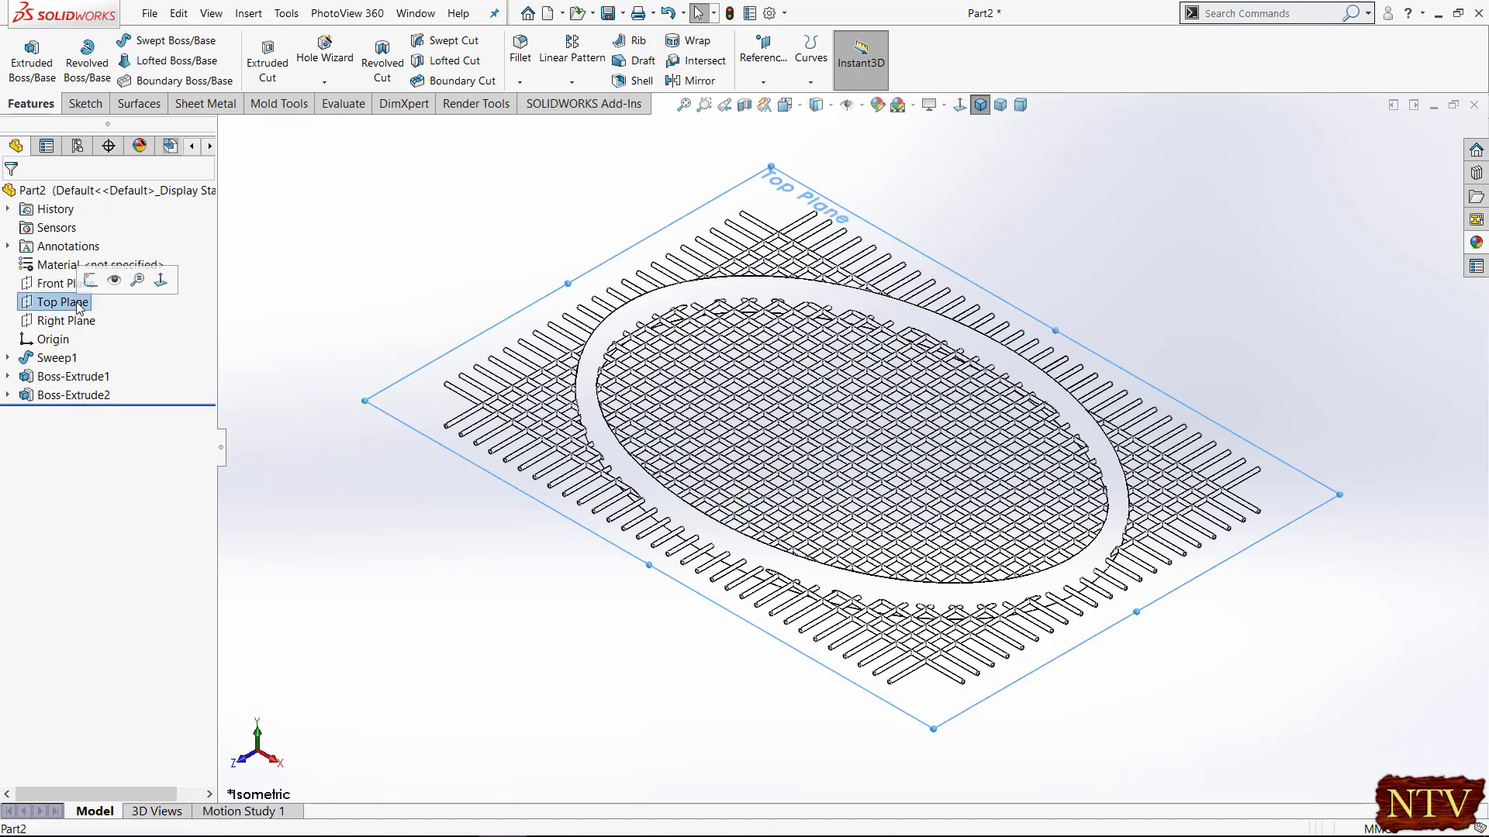
left_click(89, 279)
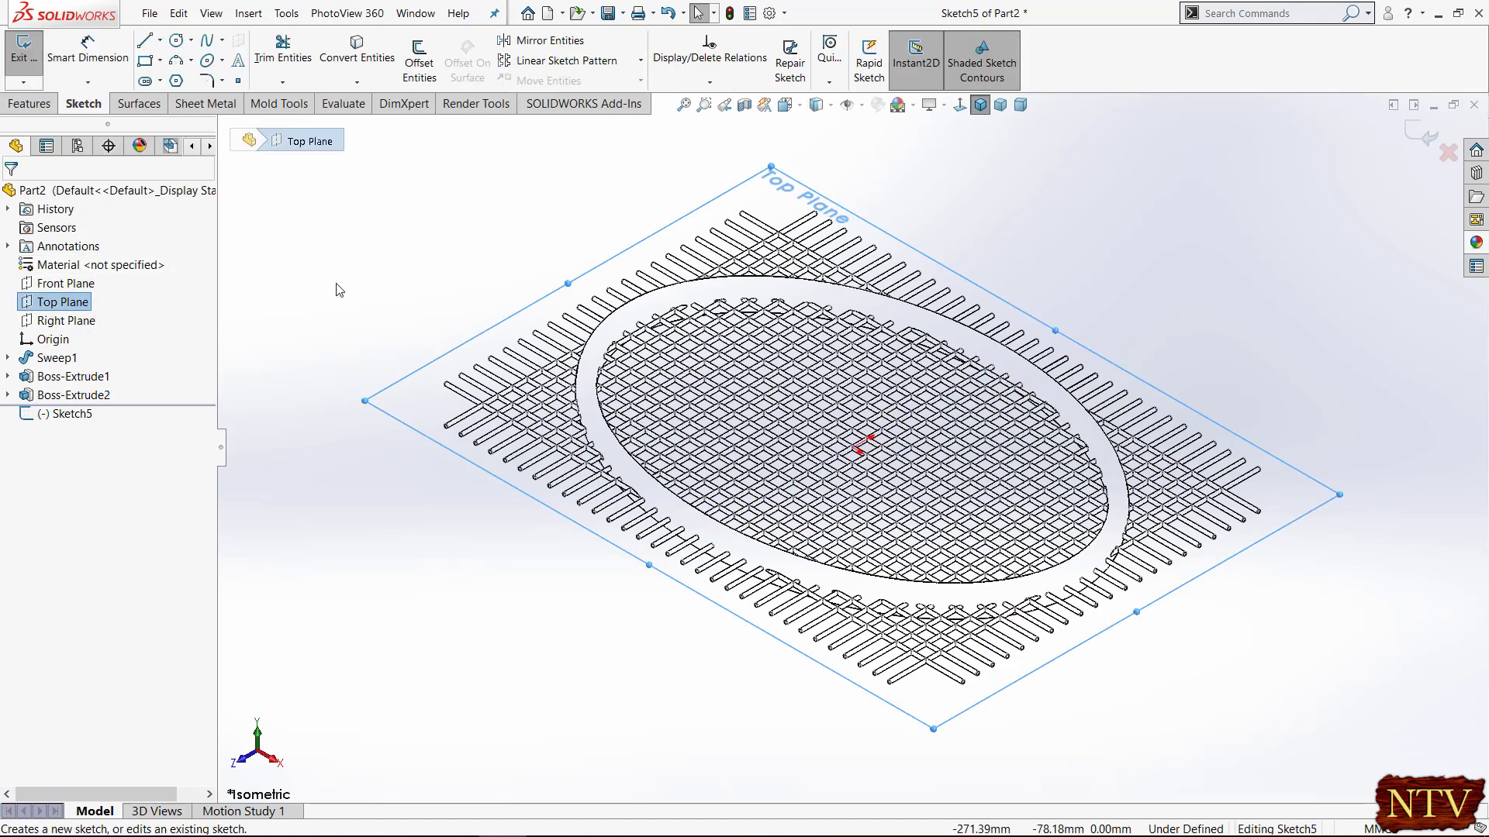
left_click(962, 104)
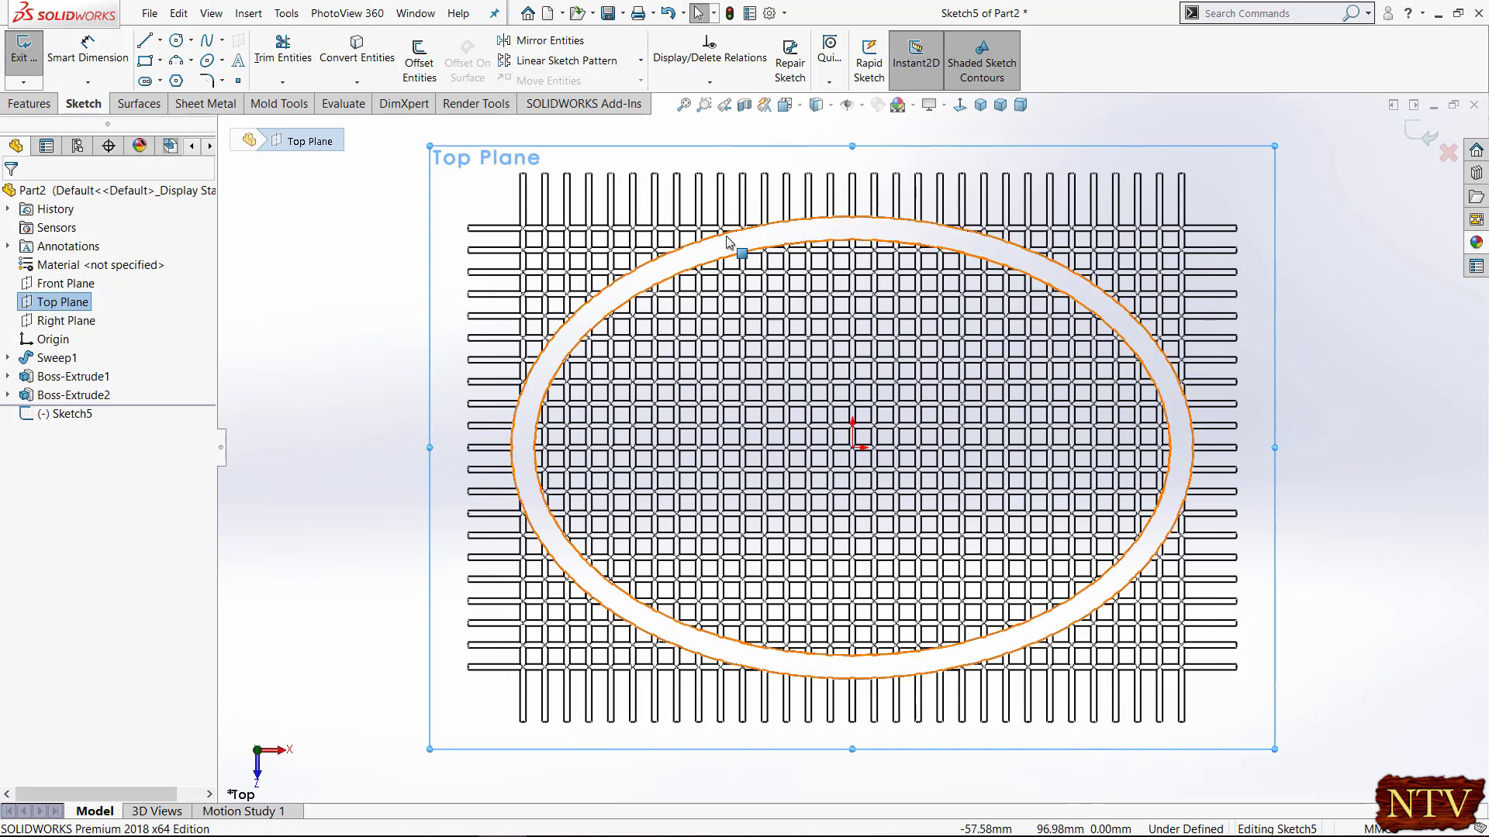
left_click(689, 246)
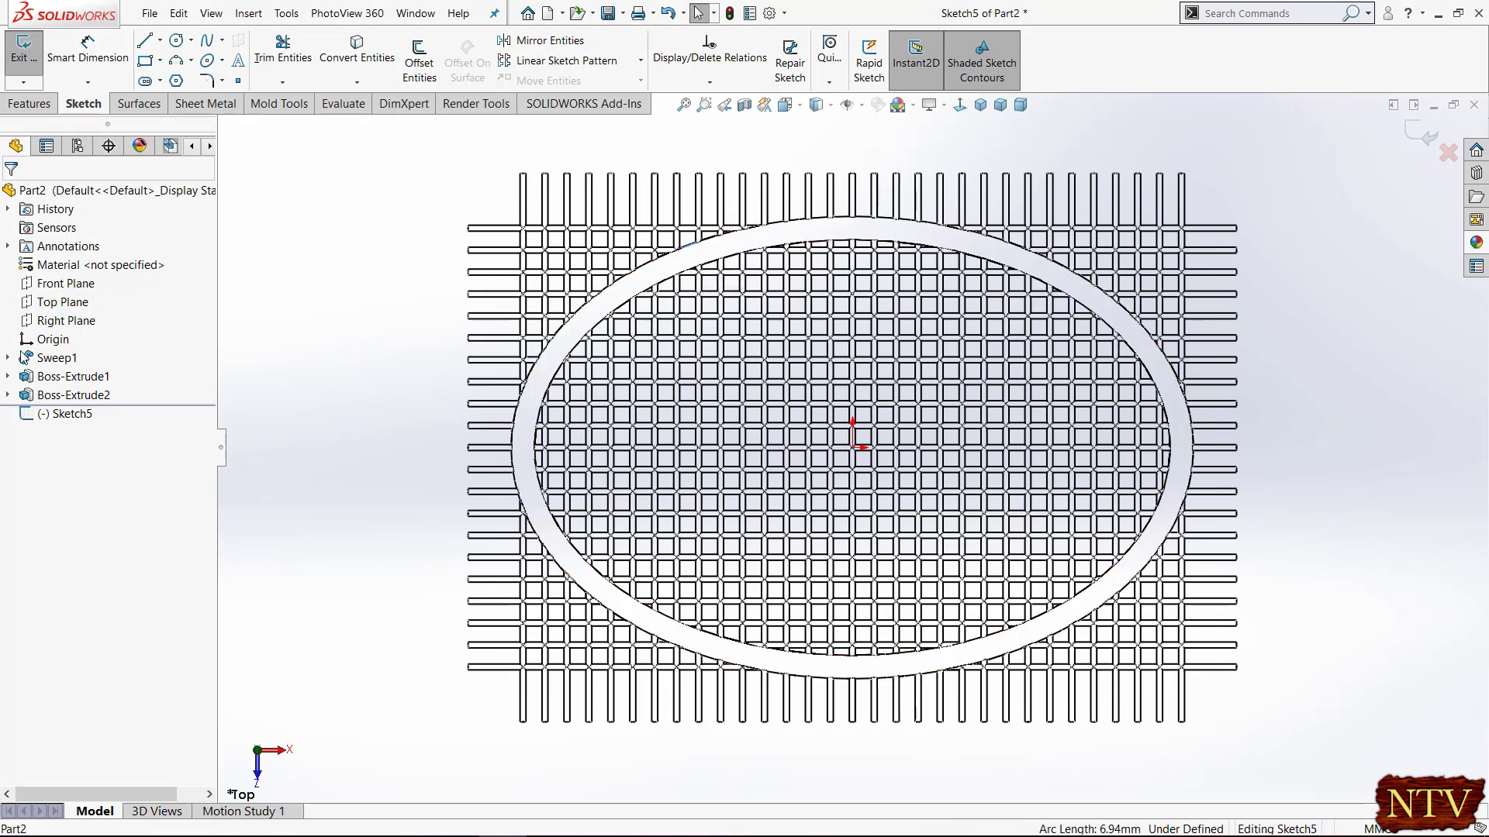
left_click(357, 50)
left_click(224, 129)
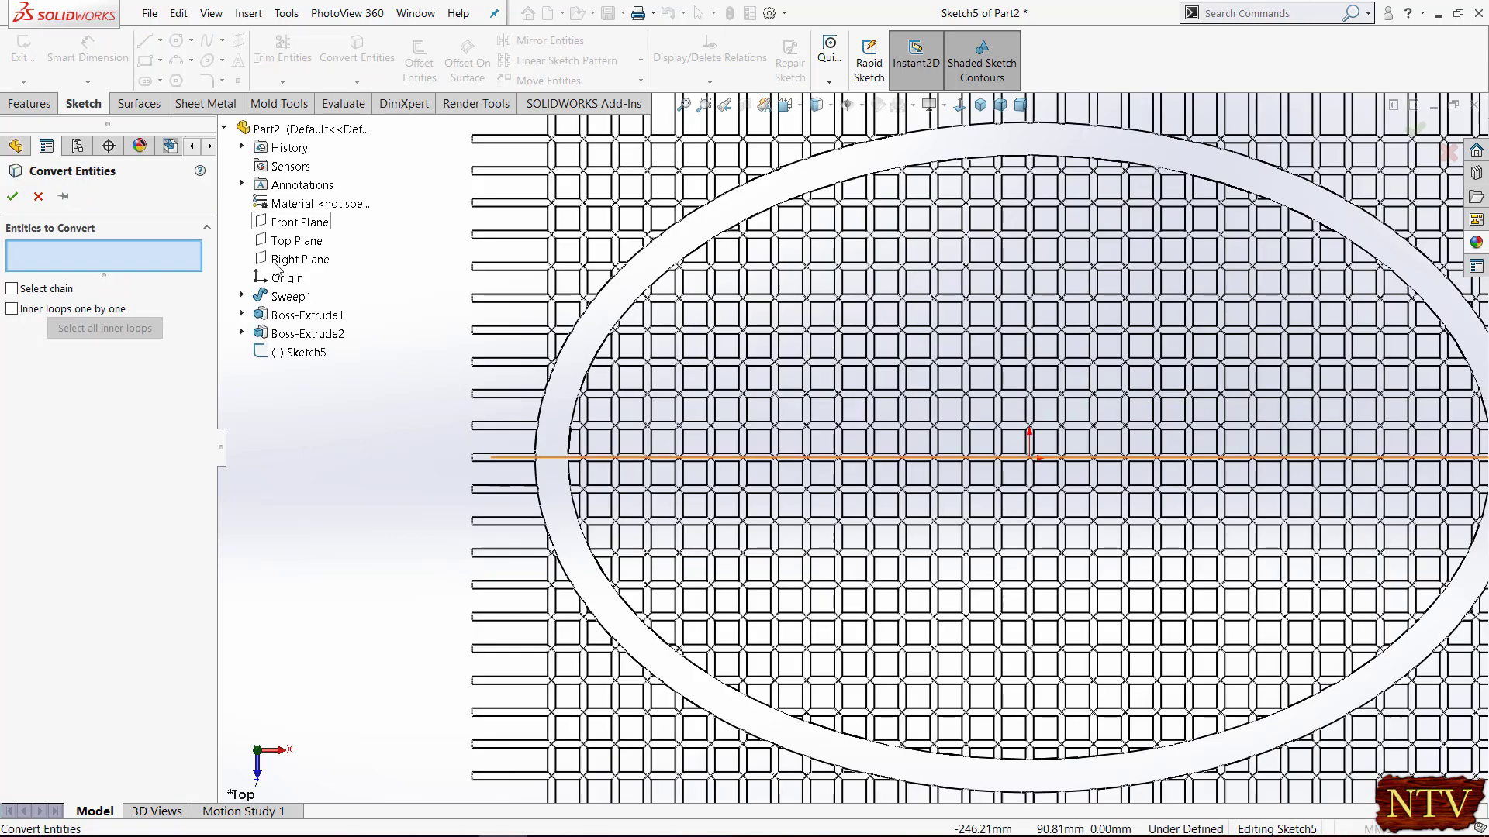
left_click(242, 297)
left_click(312, 335)
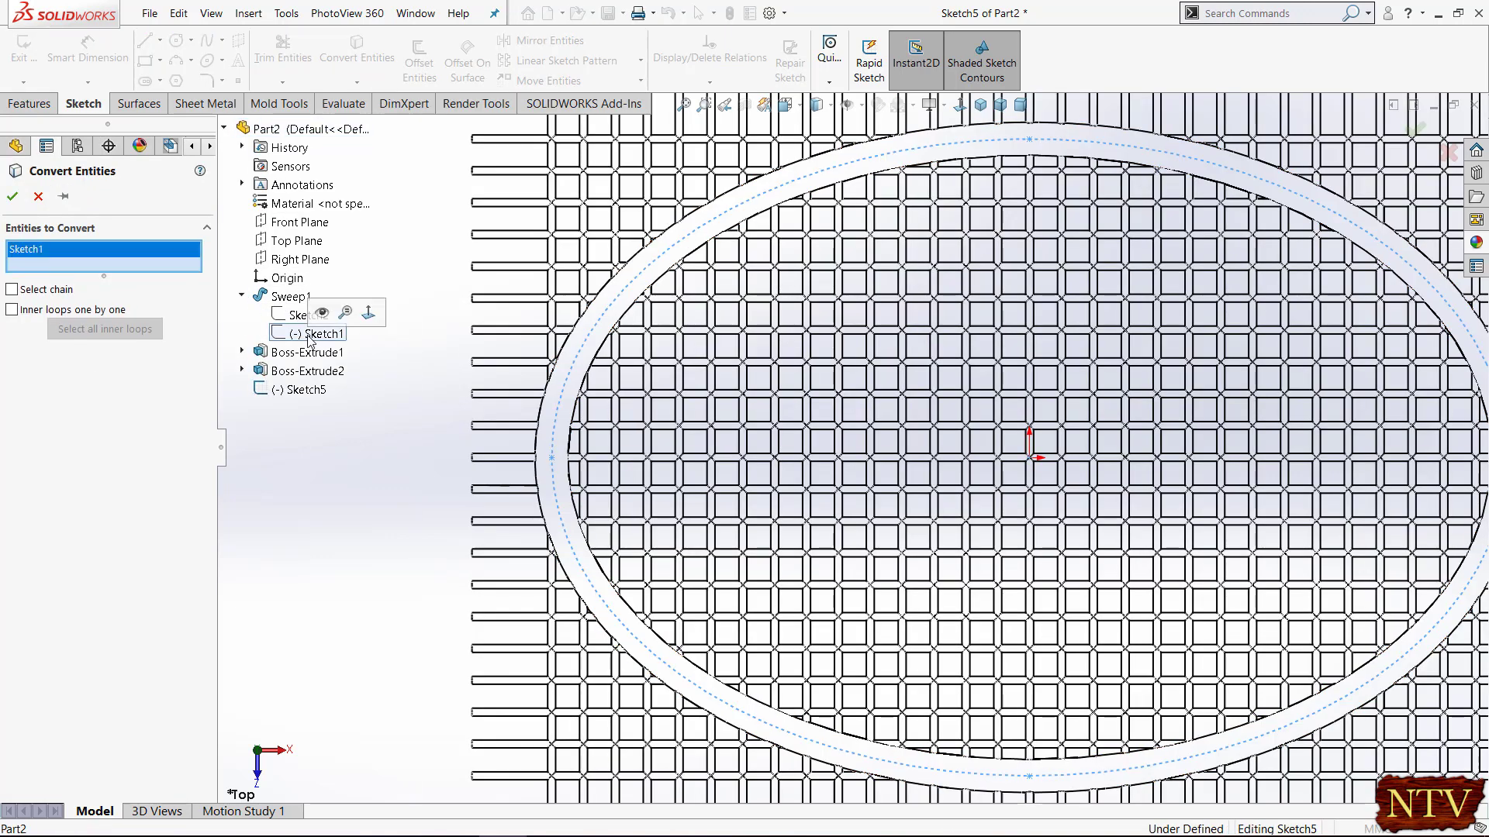
left_click(12, 197)
Turn the converted ellipse into construction geometry, then offset it 5 mm outward and finish the Top Plane sketch
left_click(562, 397)
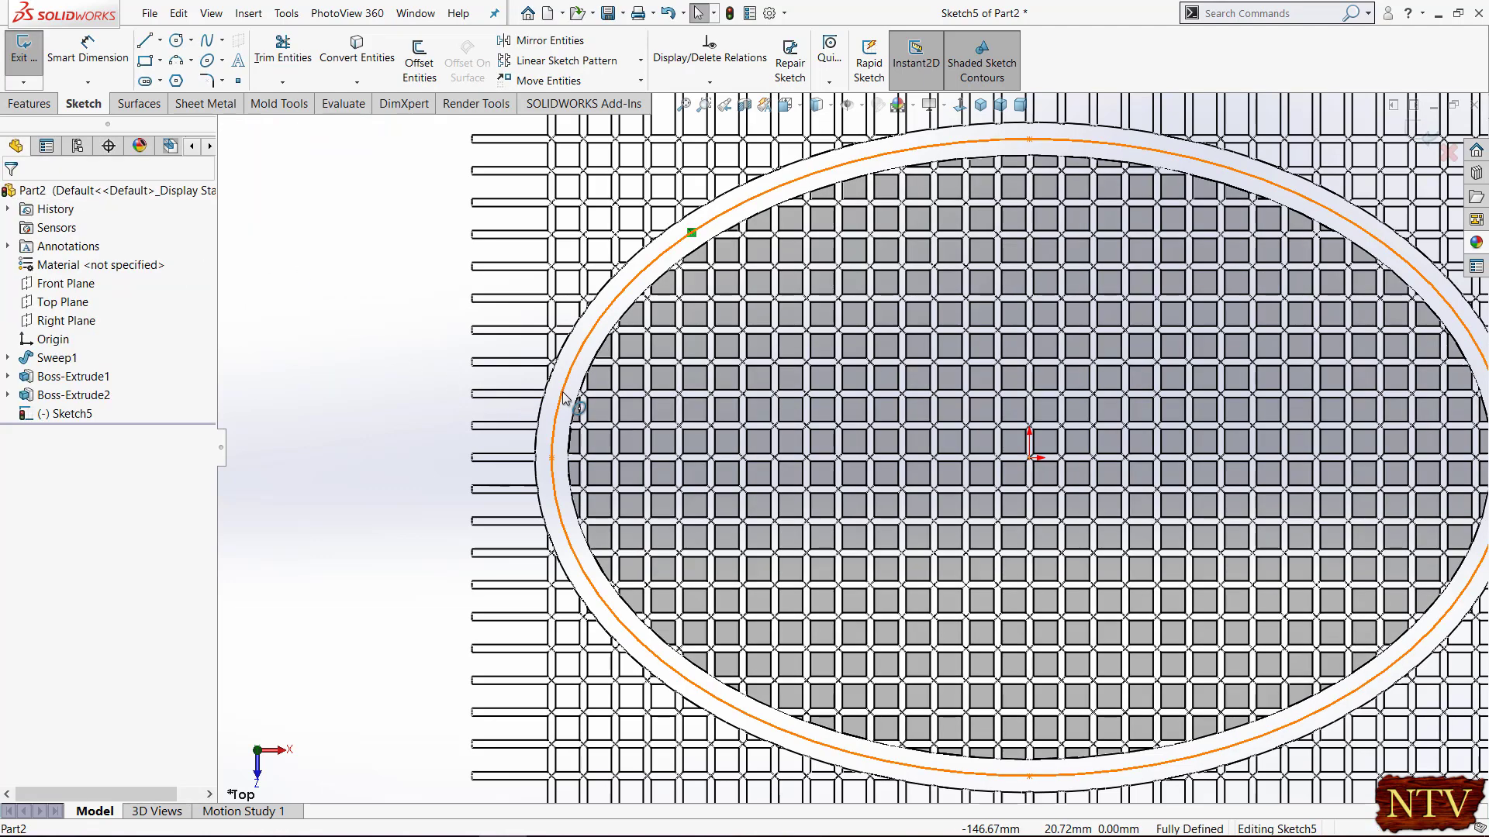
left_click(98, 445)
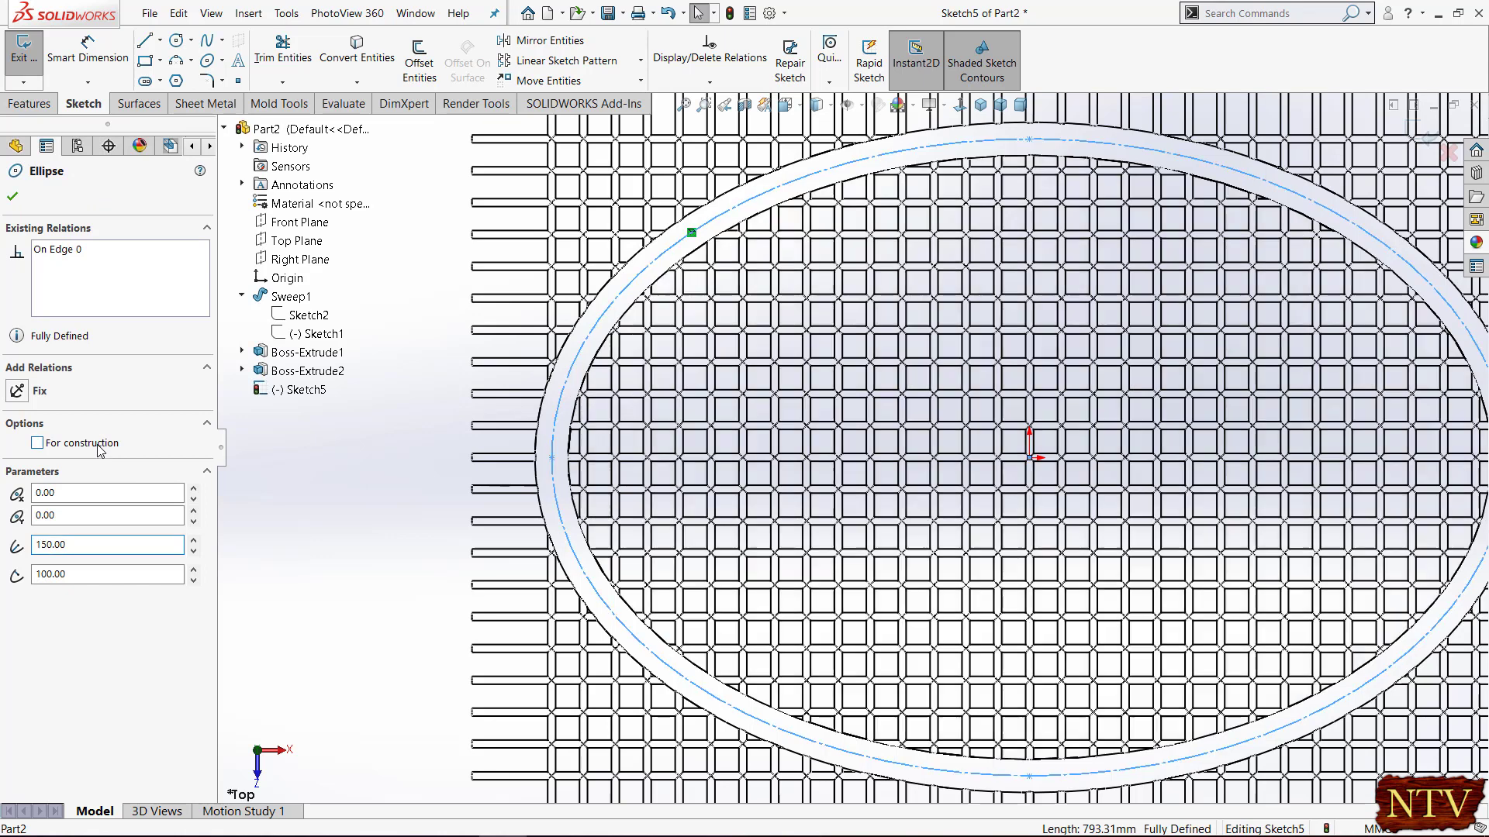
left_click(12, 196)
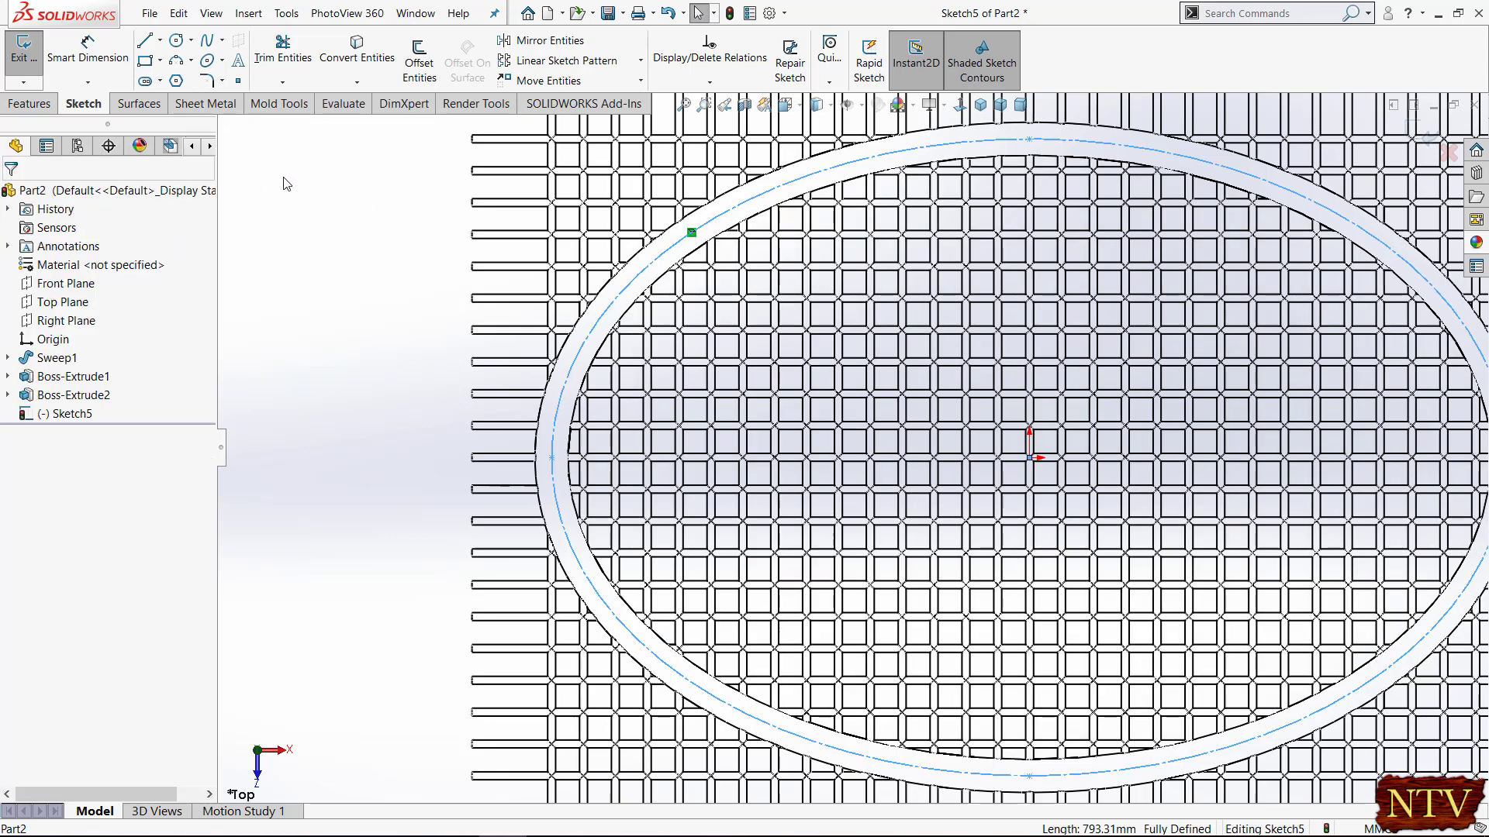
left_click(408, 76)
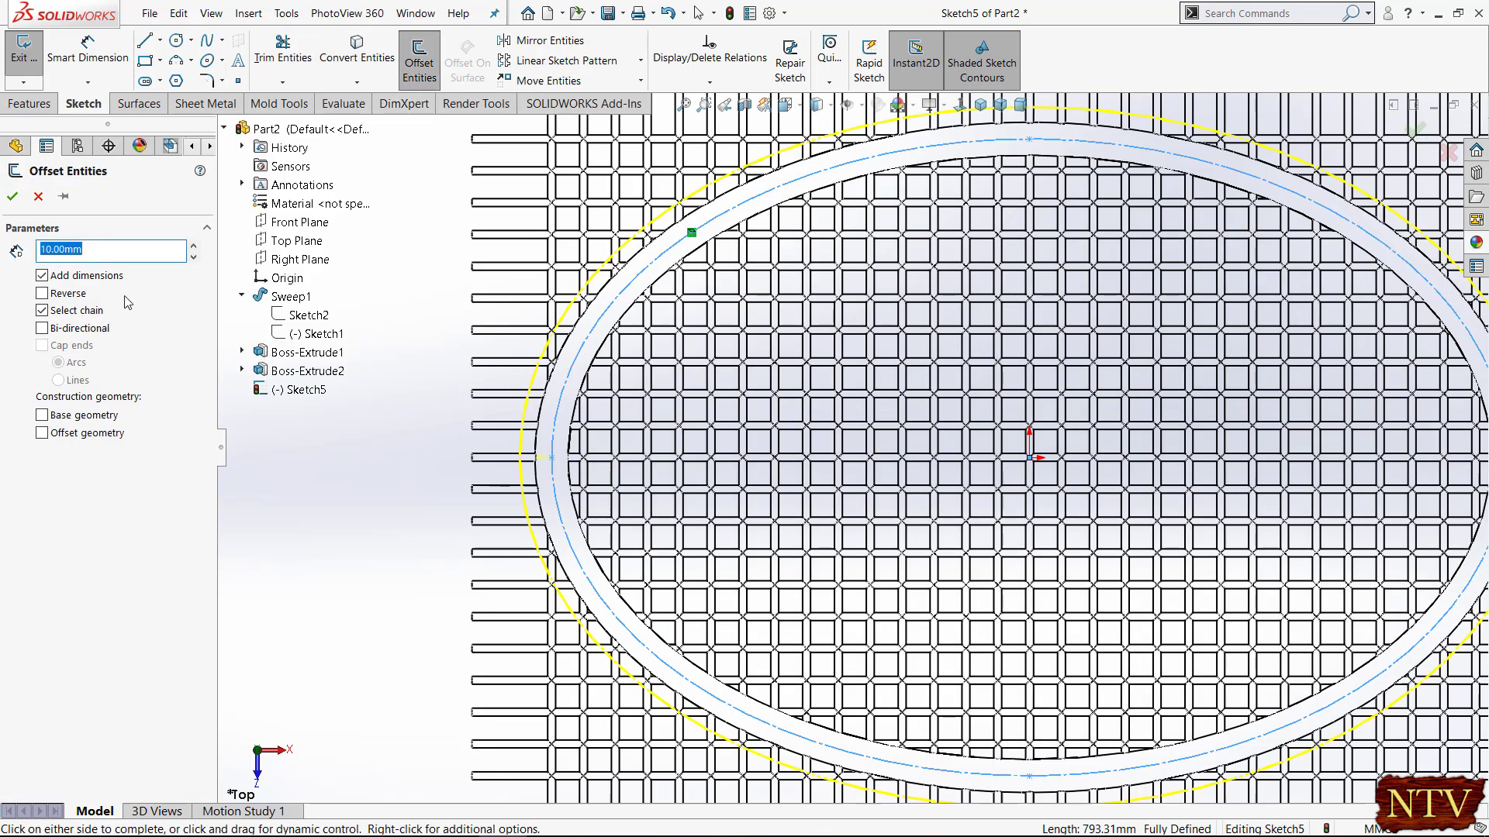
type("5")
key("Return")
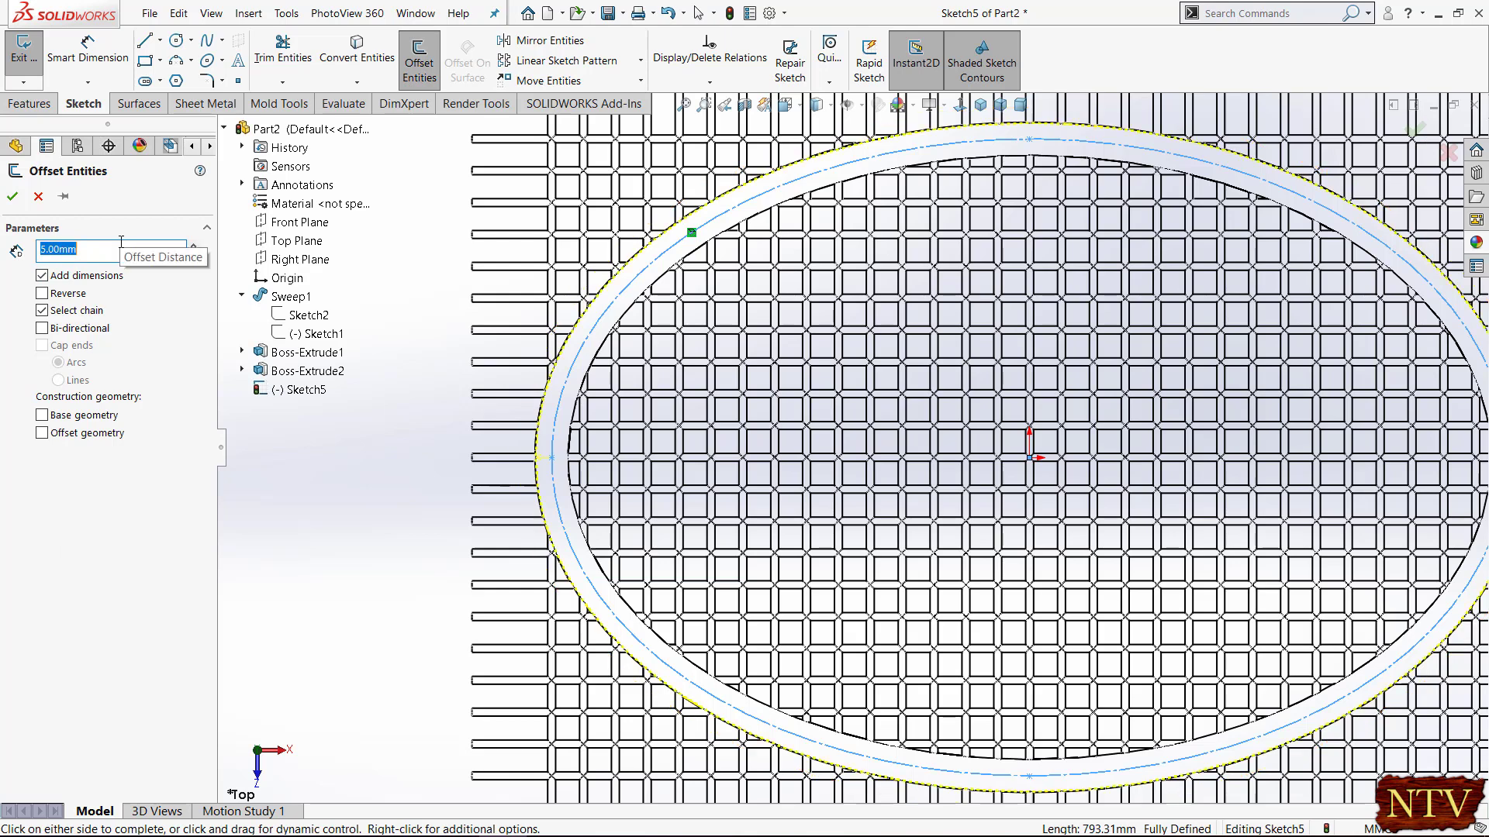
left_click(14, 197)
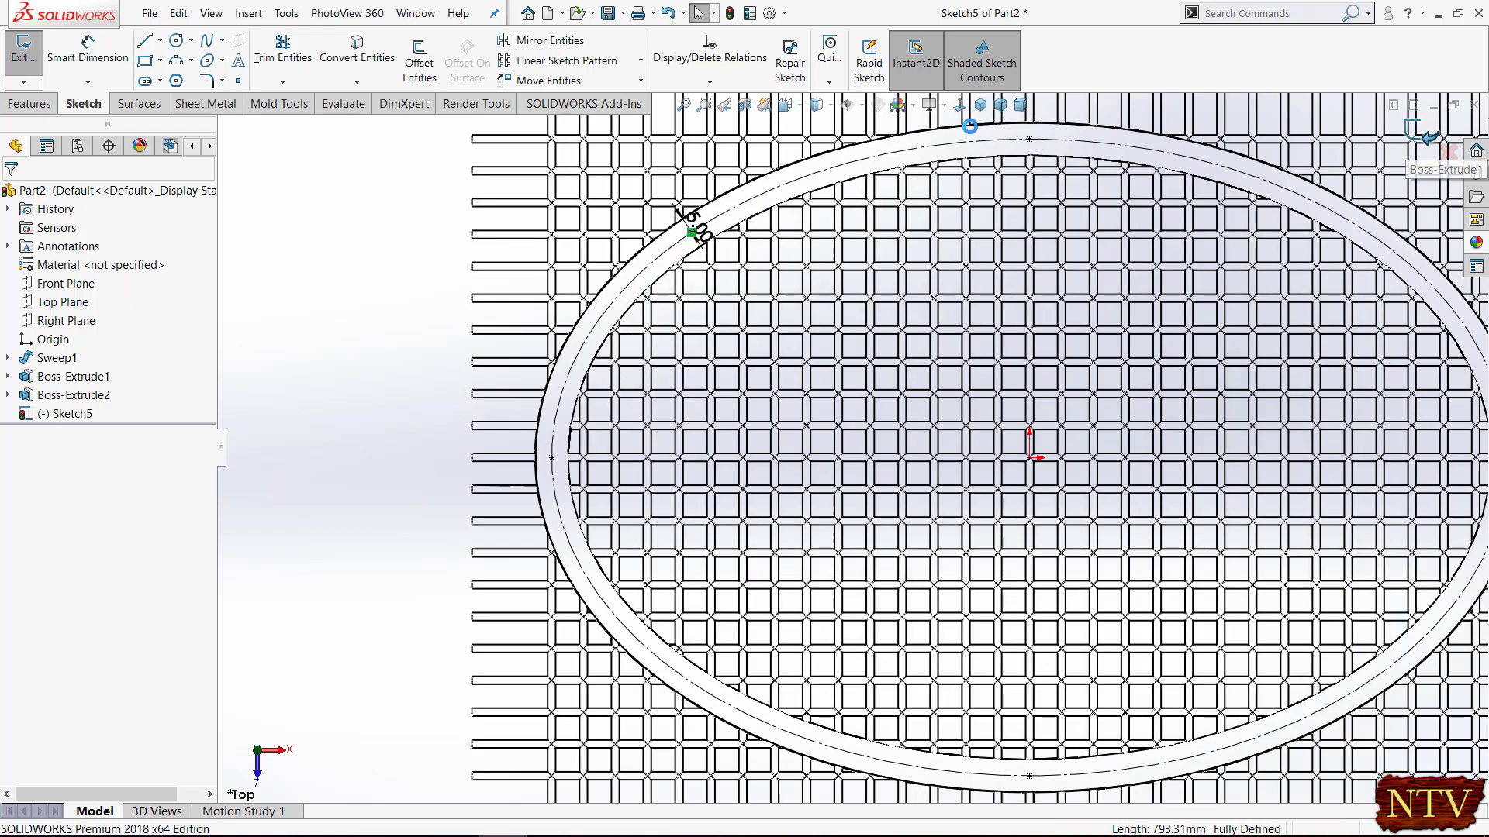
Extrude-cut the rods outside the offset ellipse of Sketch5 using Through All - Both with the side to cut flipped
left_click(979, 109)
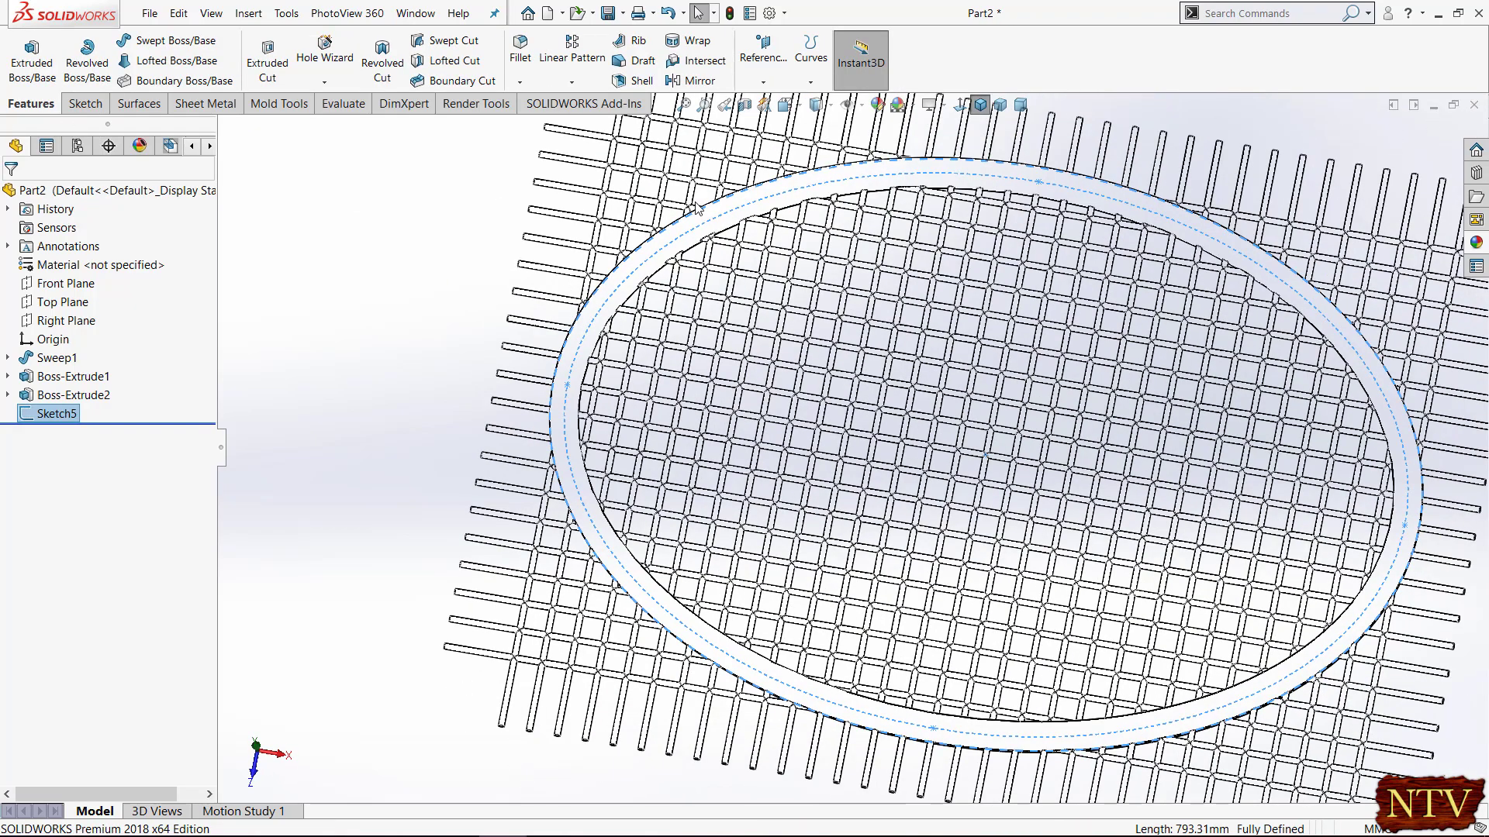
left_click(72, 413)
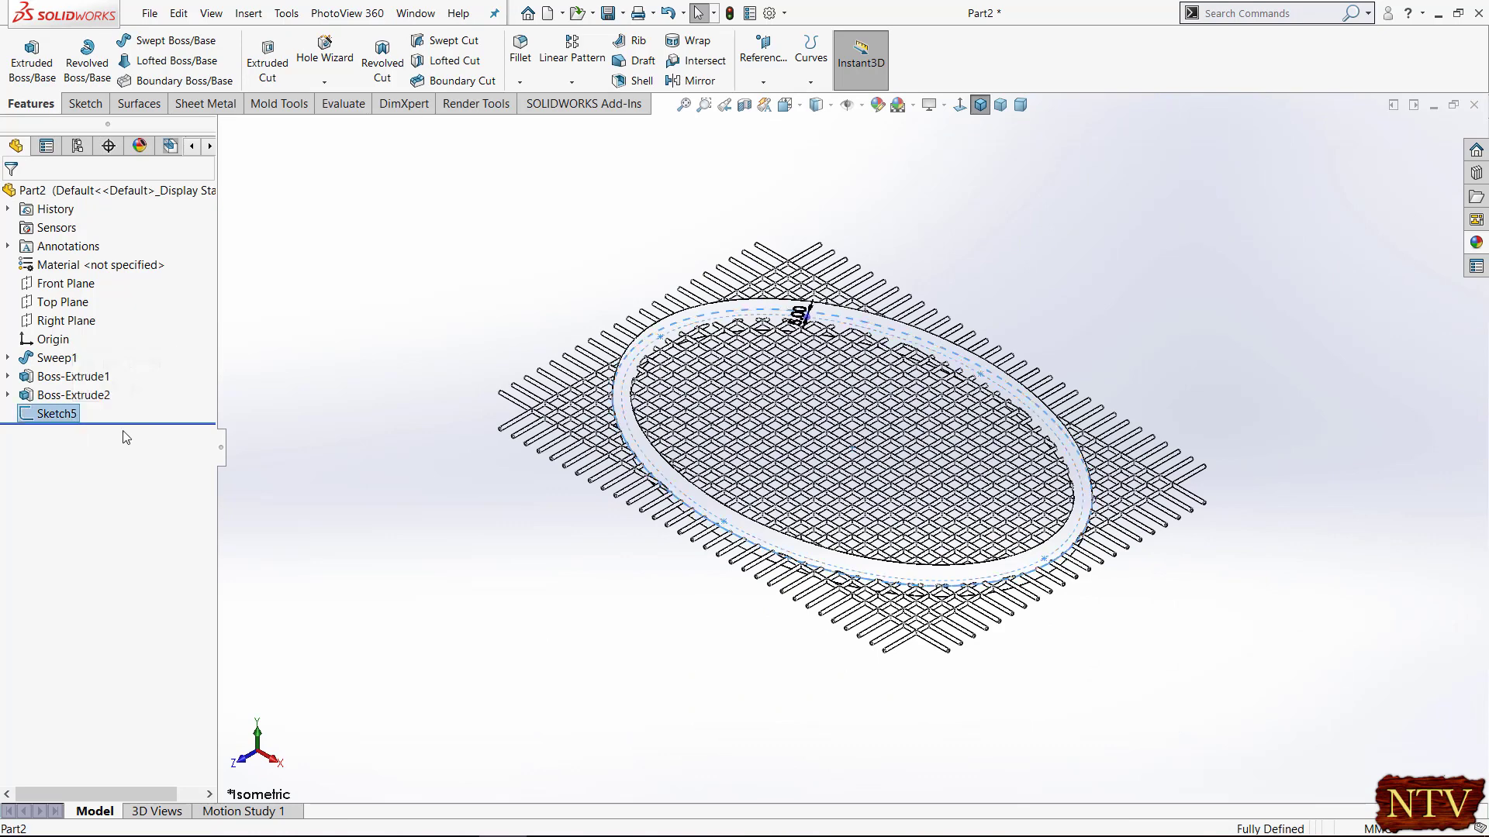
left_click(267, 68)
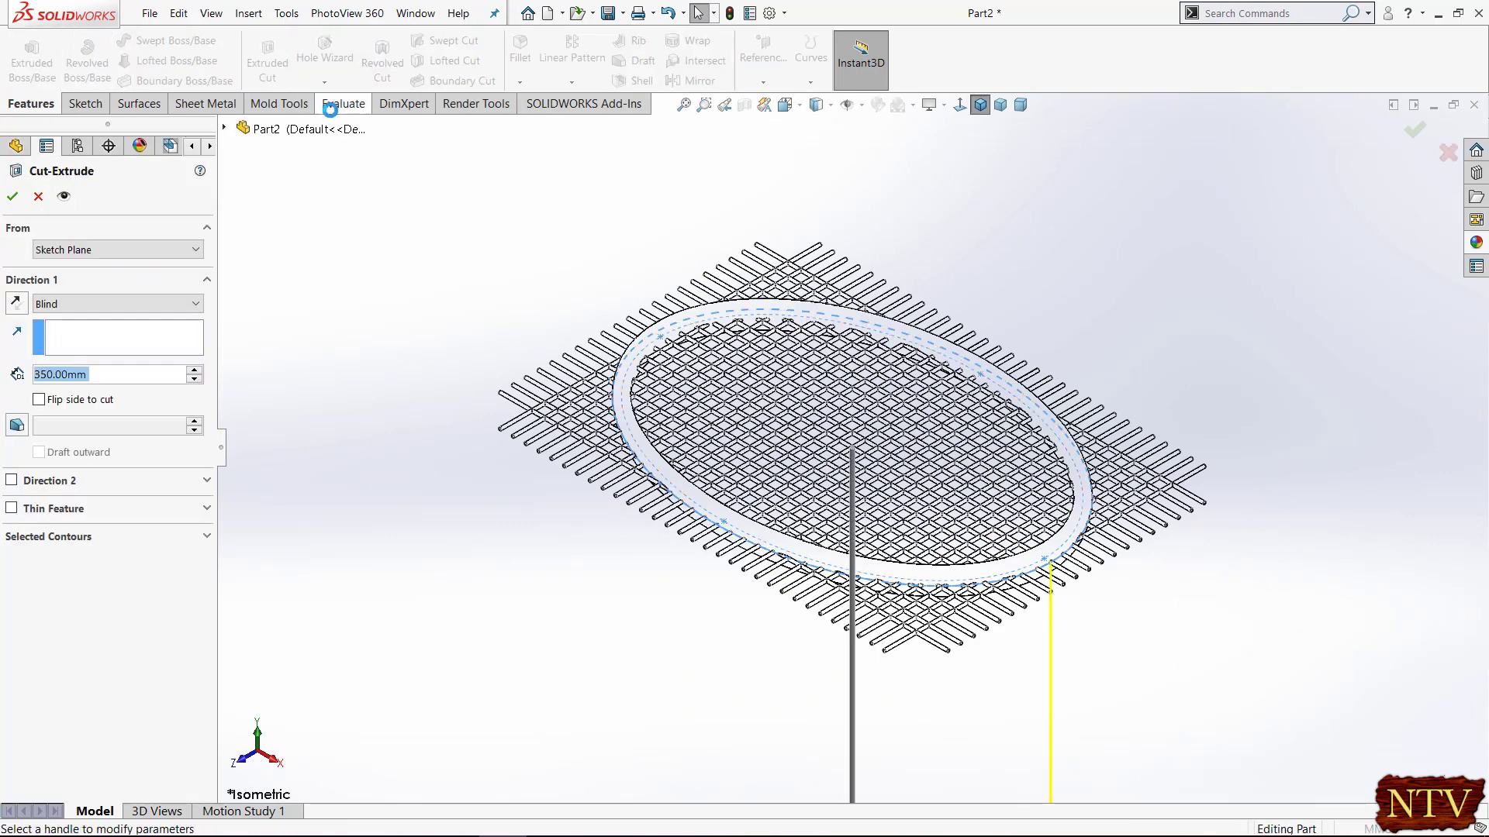
left_click(121, 302)
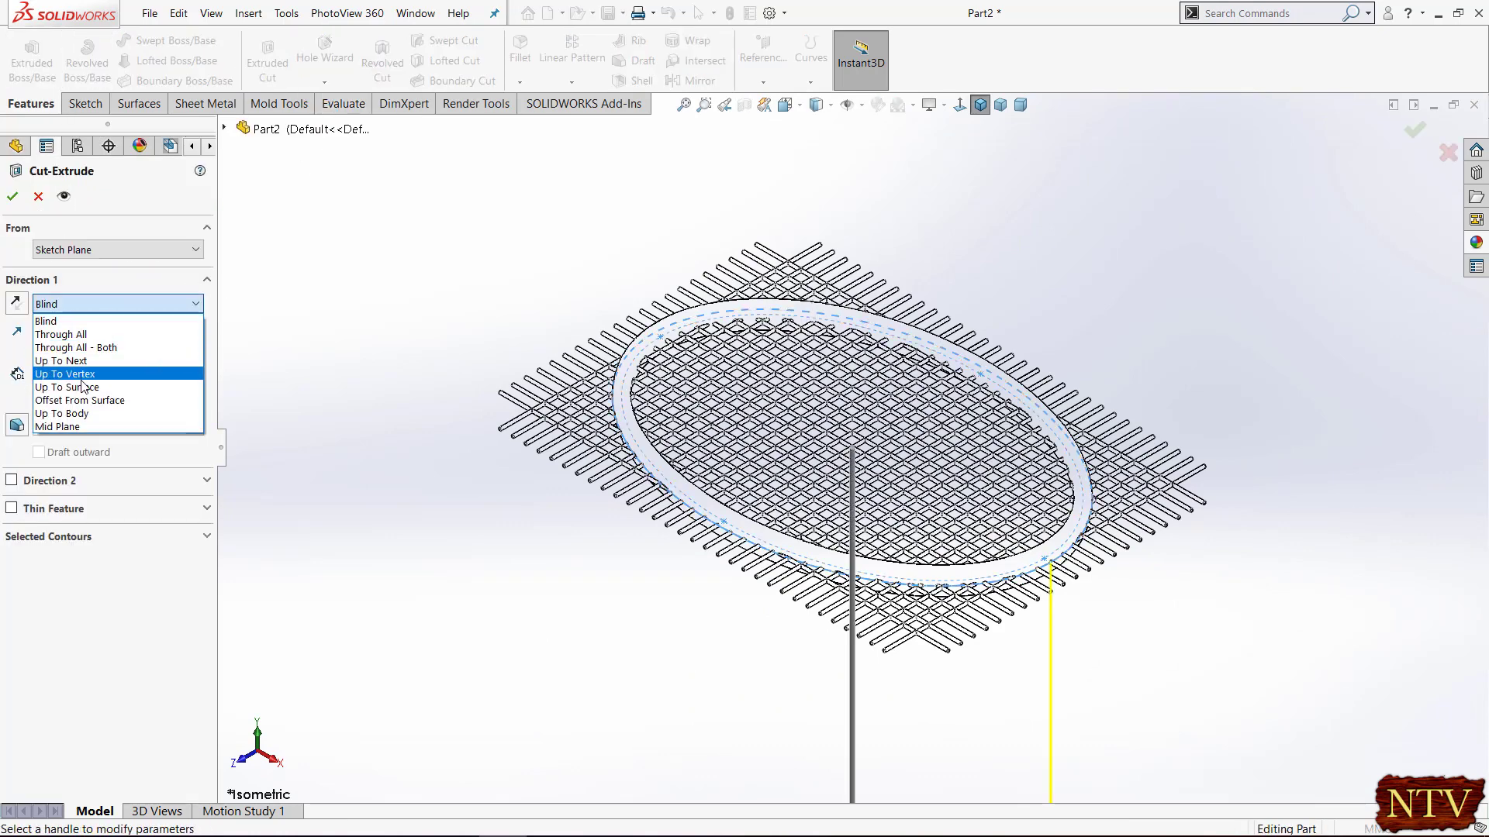
left_click(73, 428)
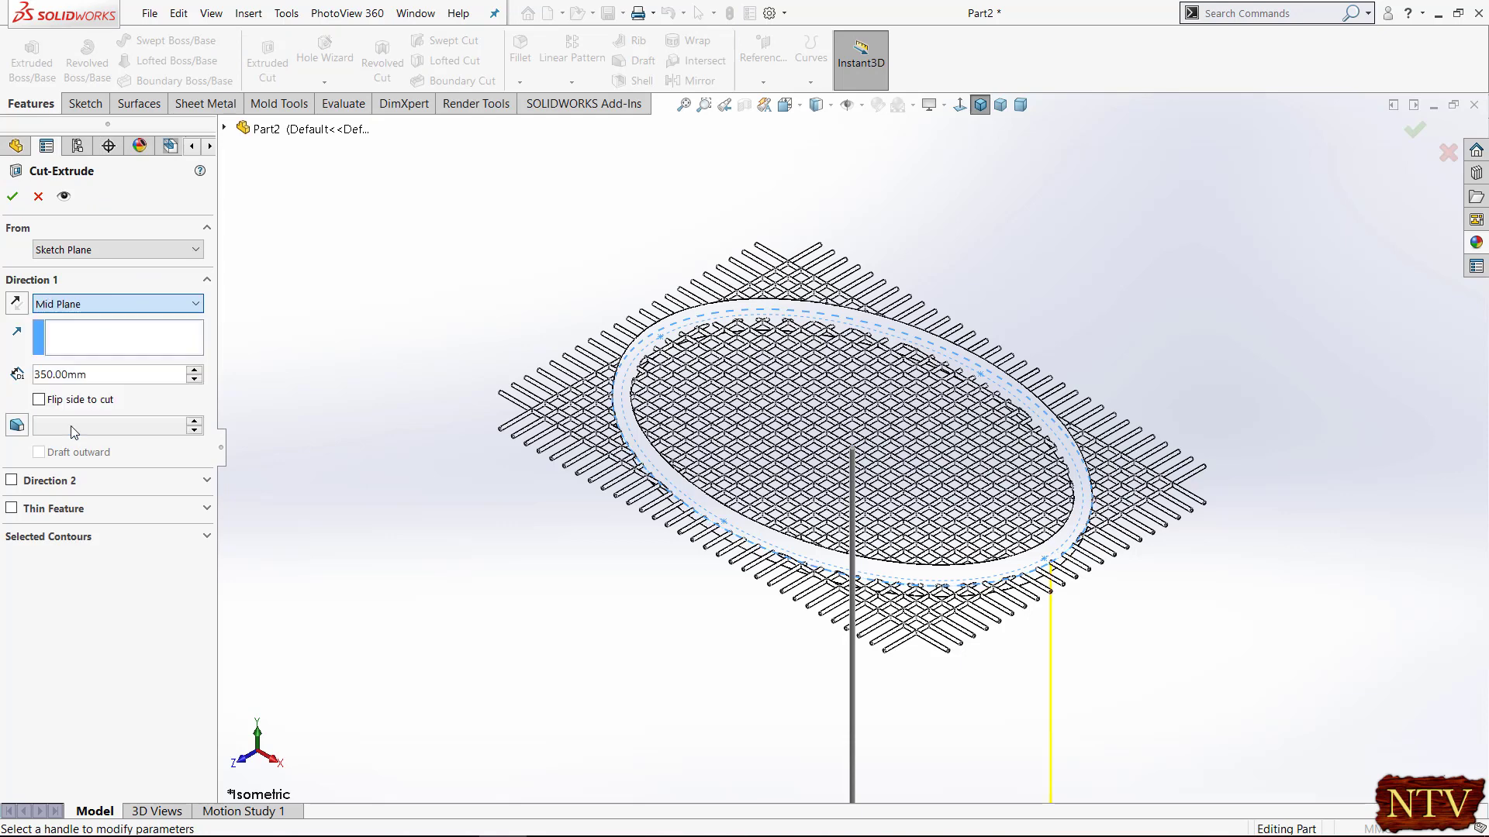
left_click(91, 304)
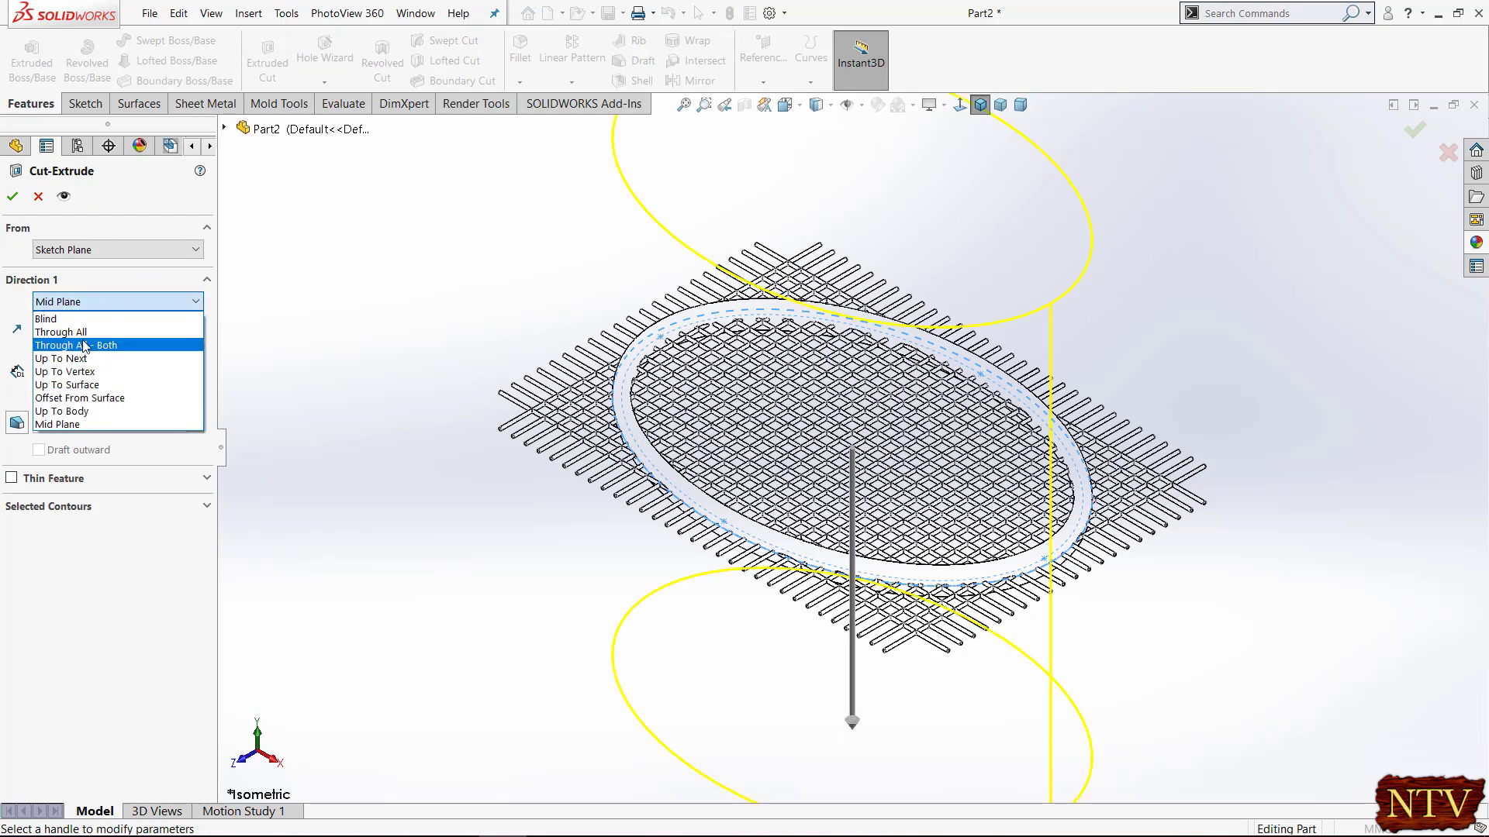
left_click(93, 345)
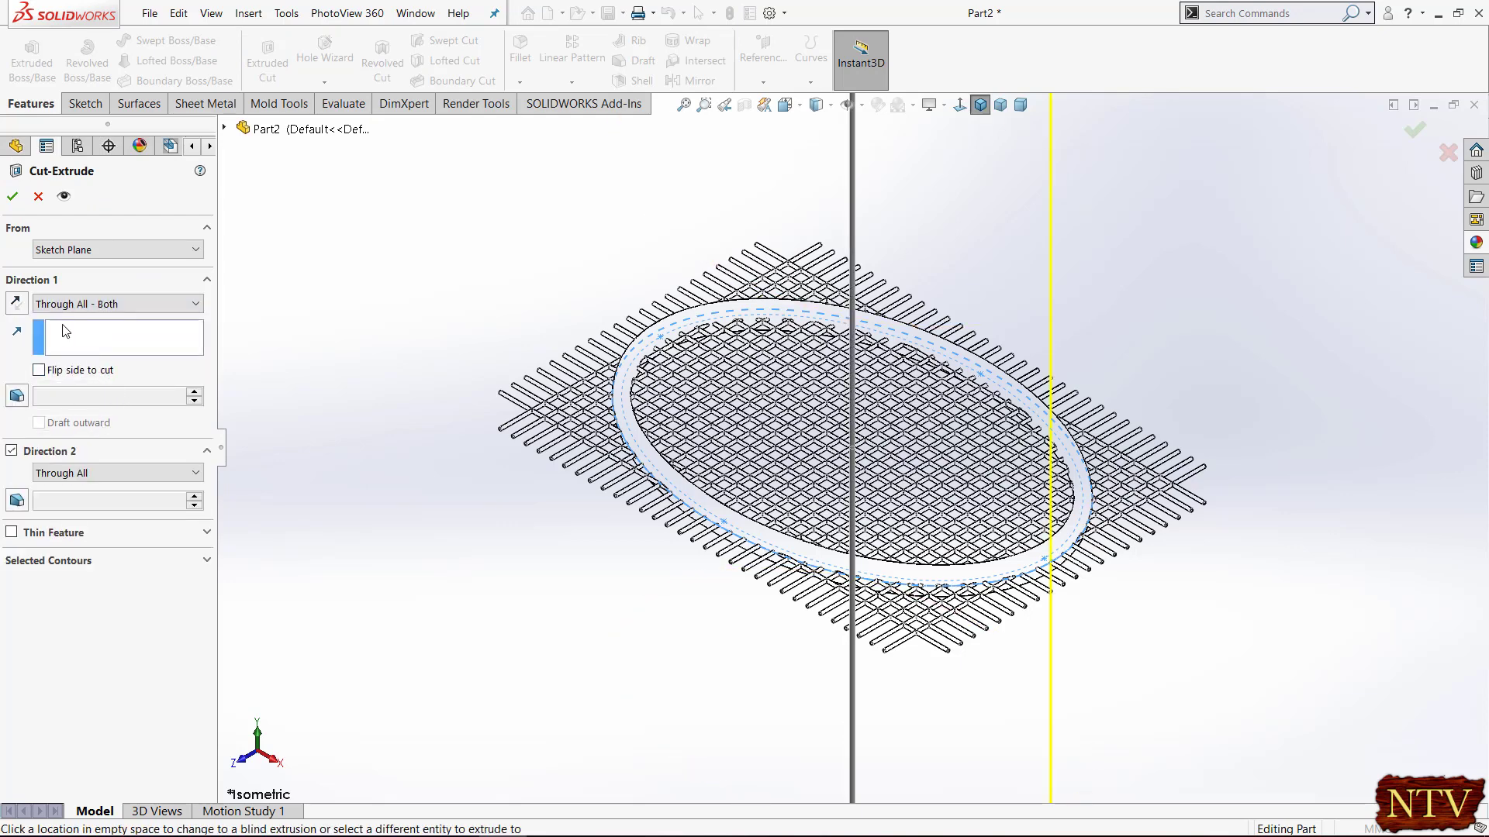
left_click(39, 371)
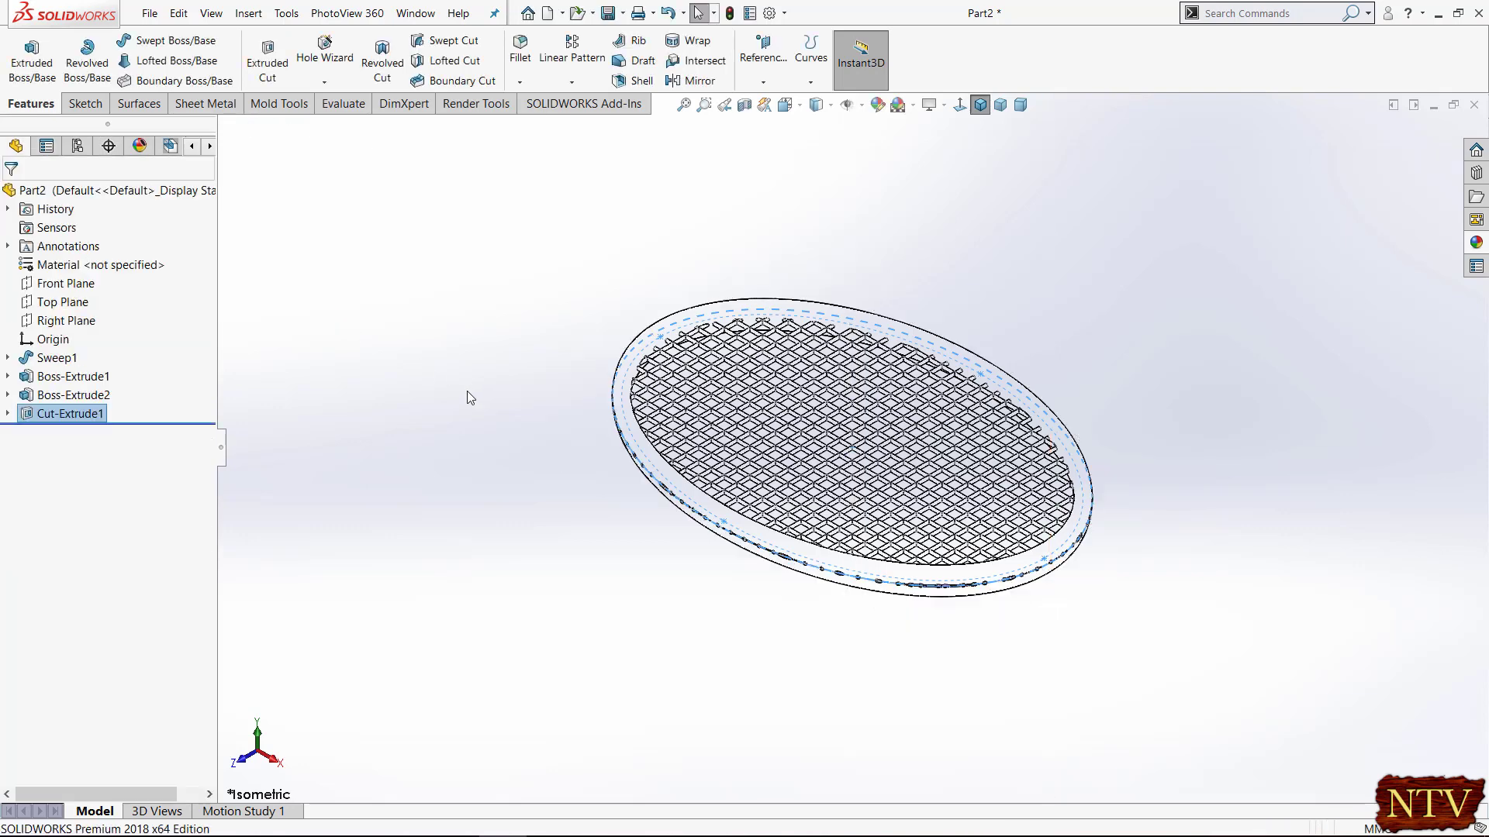
Set the display style to Shaded With Edges and view the trimmed mesh and ring in Dimetric orientation
scroll(1128, 622, "down", 2)
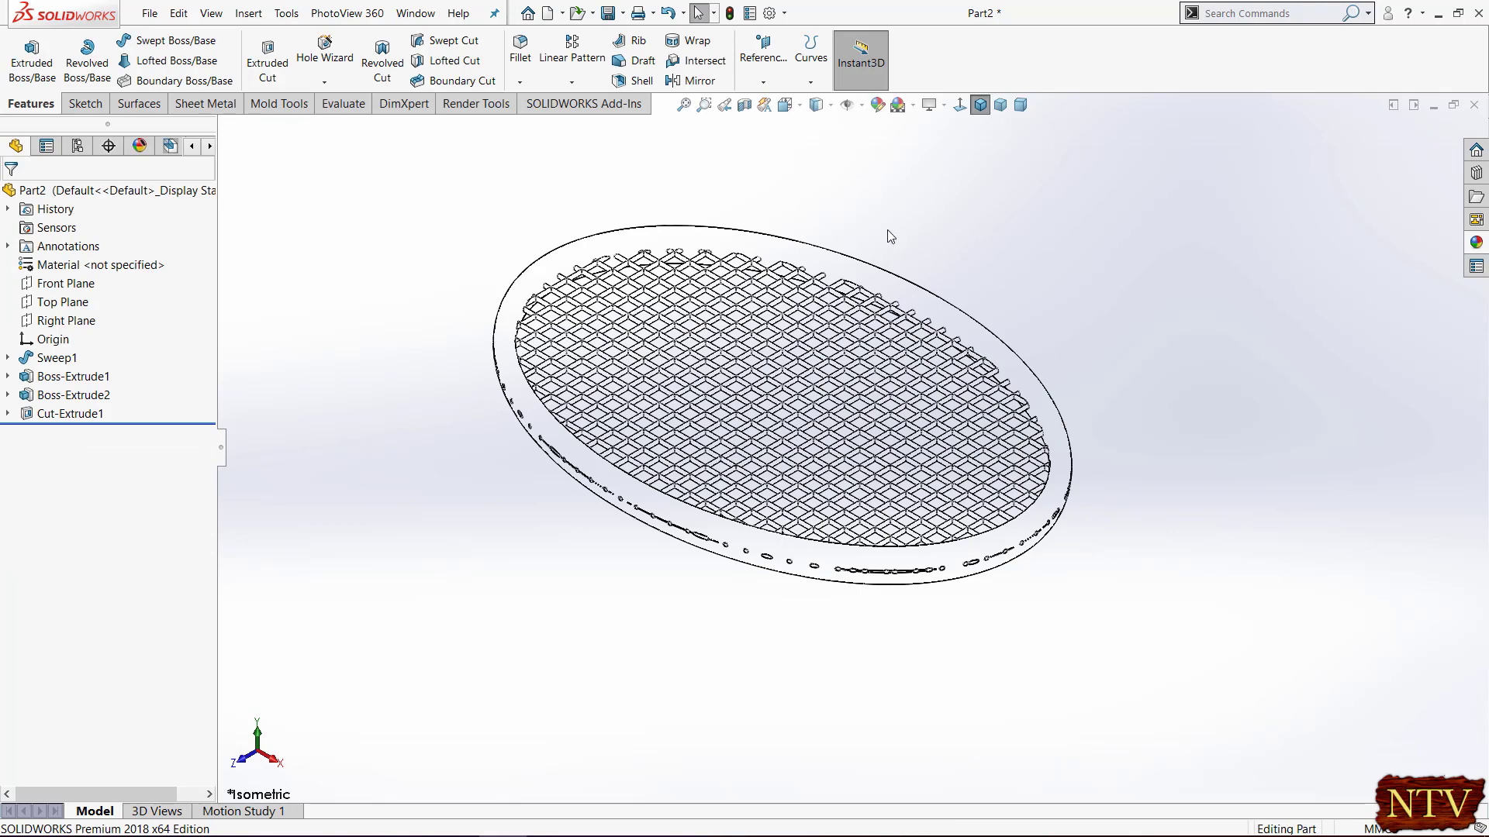
left_click(819, 105)
left_click(822, 134)
middle_click_drag(1058, 268, 1045, 327)
middle_click_drag(1054, 499, 967, 688)
scroll(967, 688, "down", 3)
middle_click_drag(938, 628, 1003, 296)
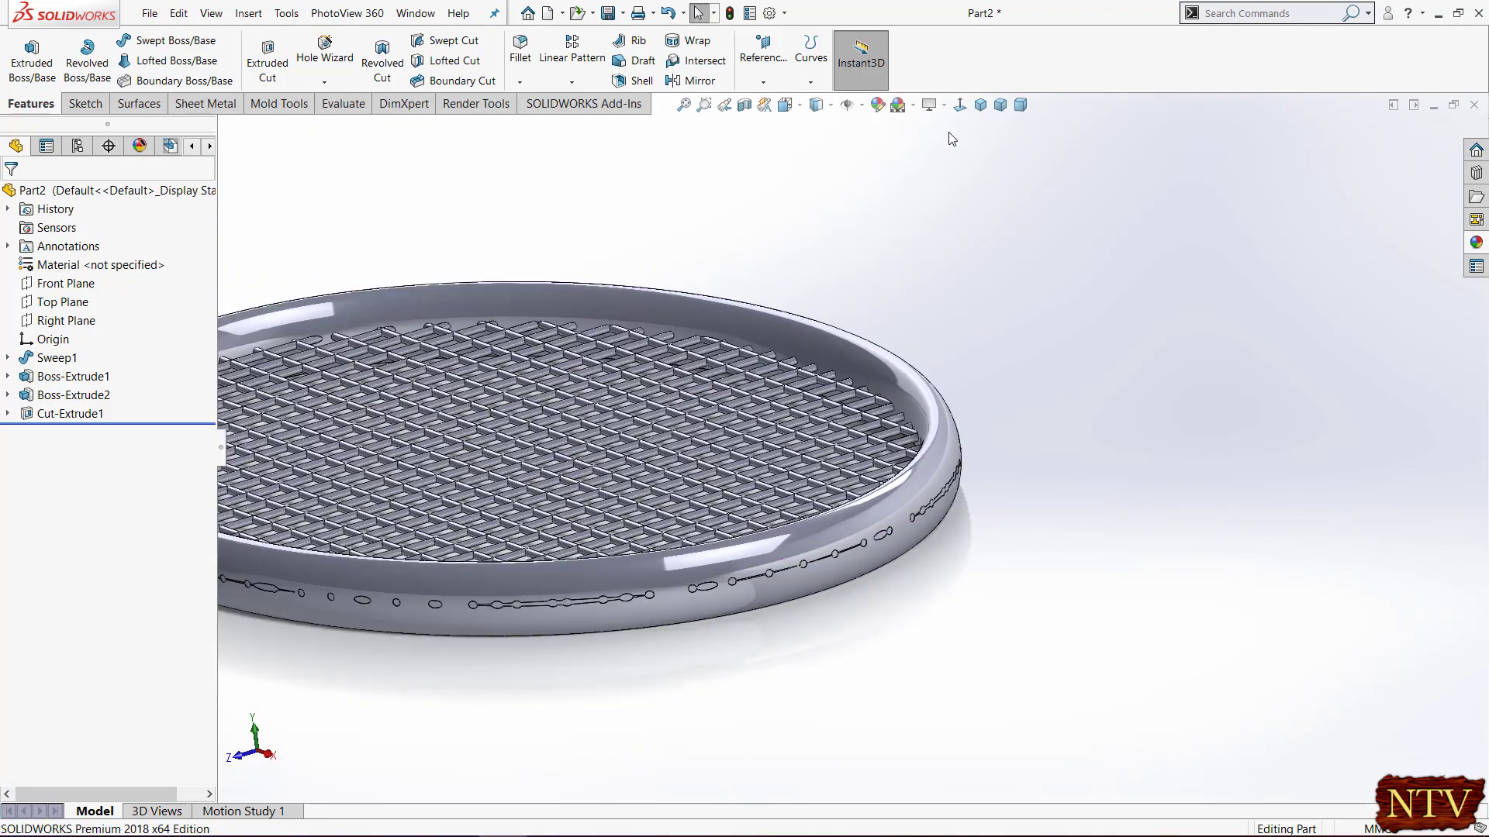
left_click(1021, 105)
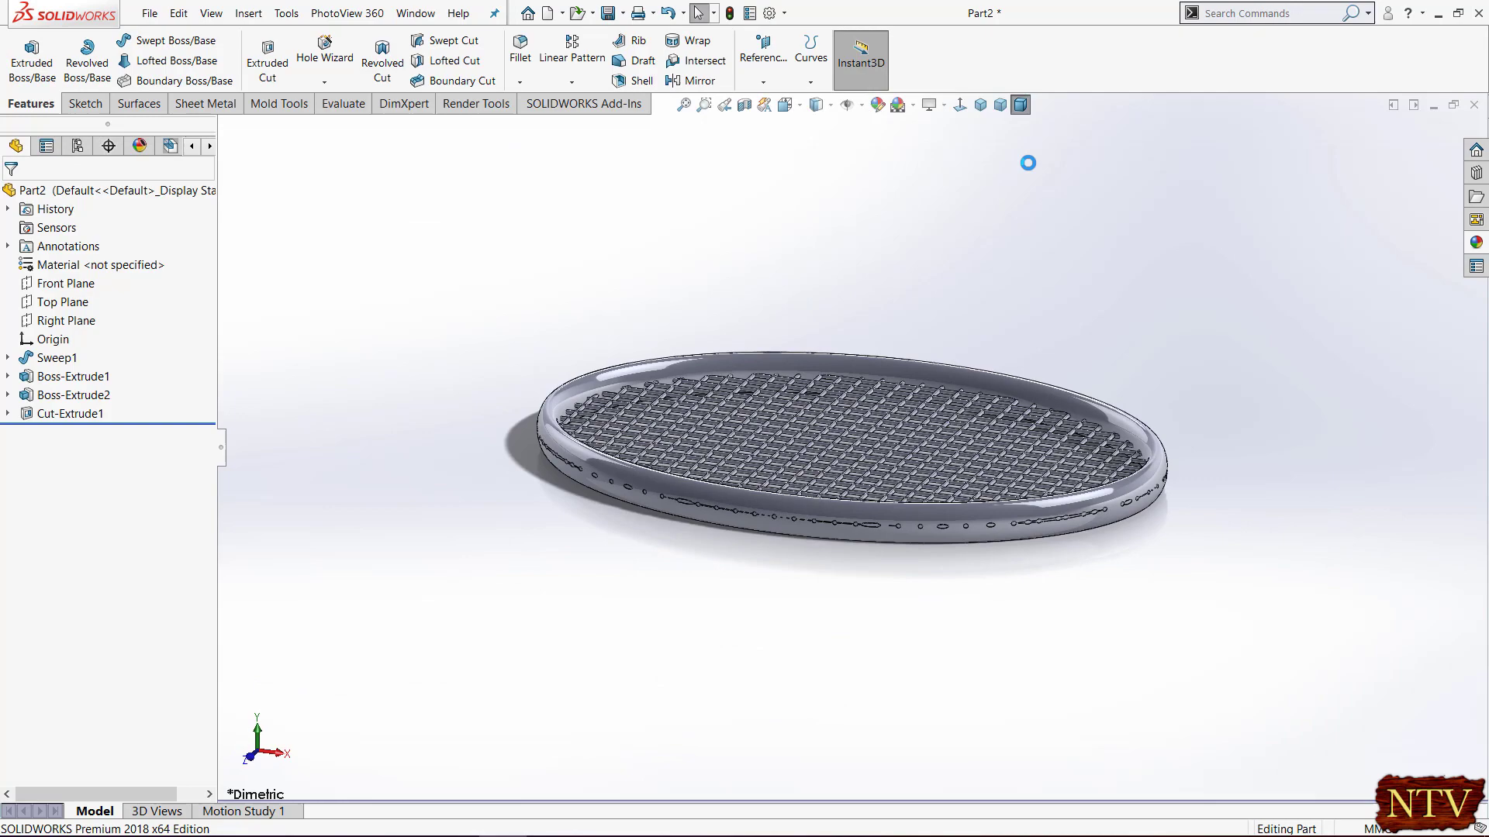
Start a new sketch on the Top Plane, viewed head-on, with the display style set to Hidden Lines Removed
left_click(1001, 105)
key("ctrl+7")
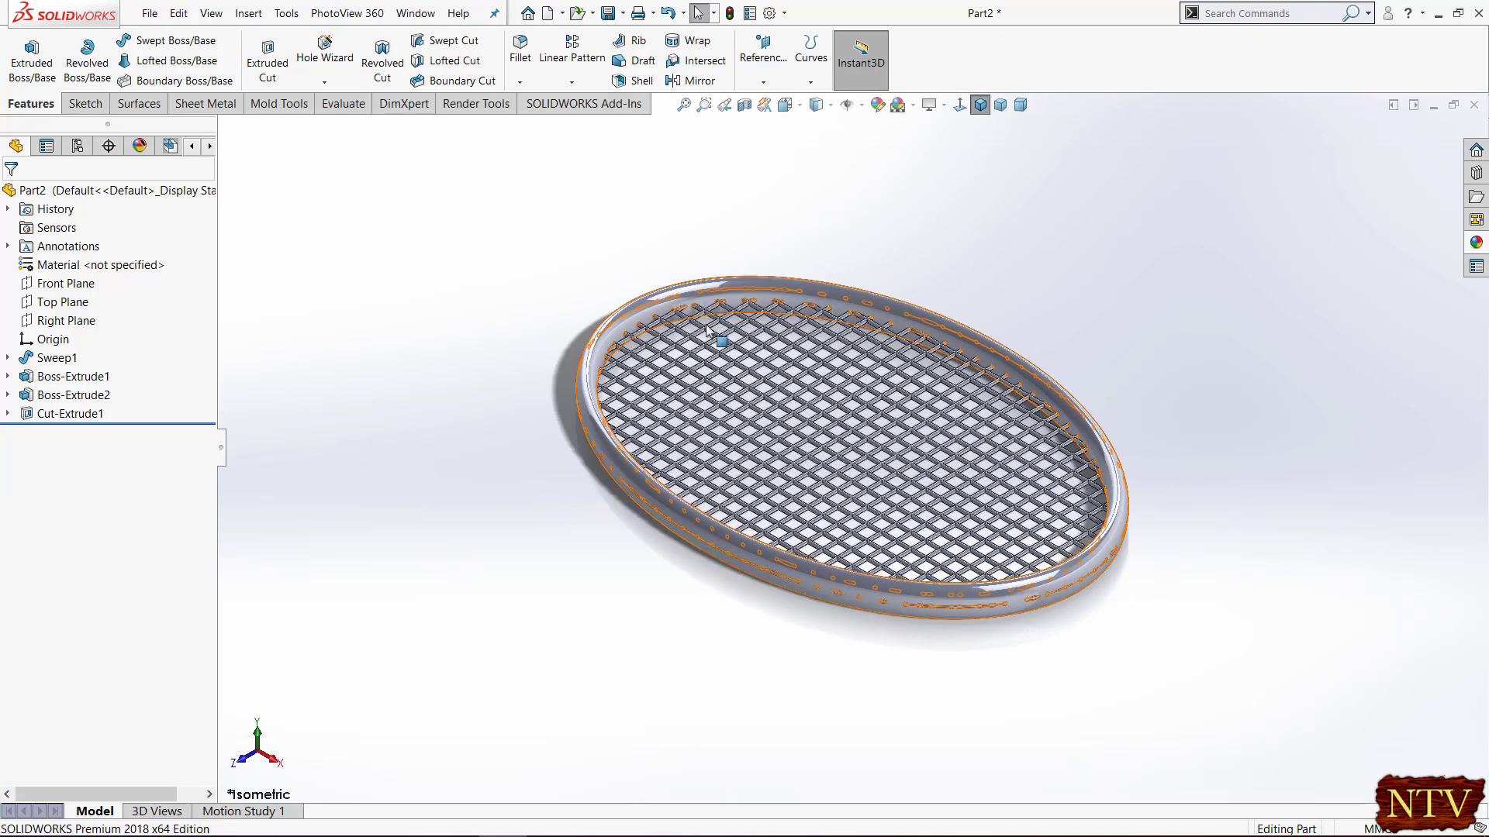
left_click(83, 304)
left_click(93, 281)
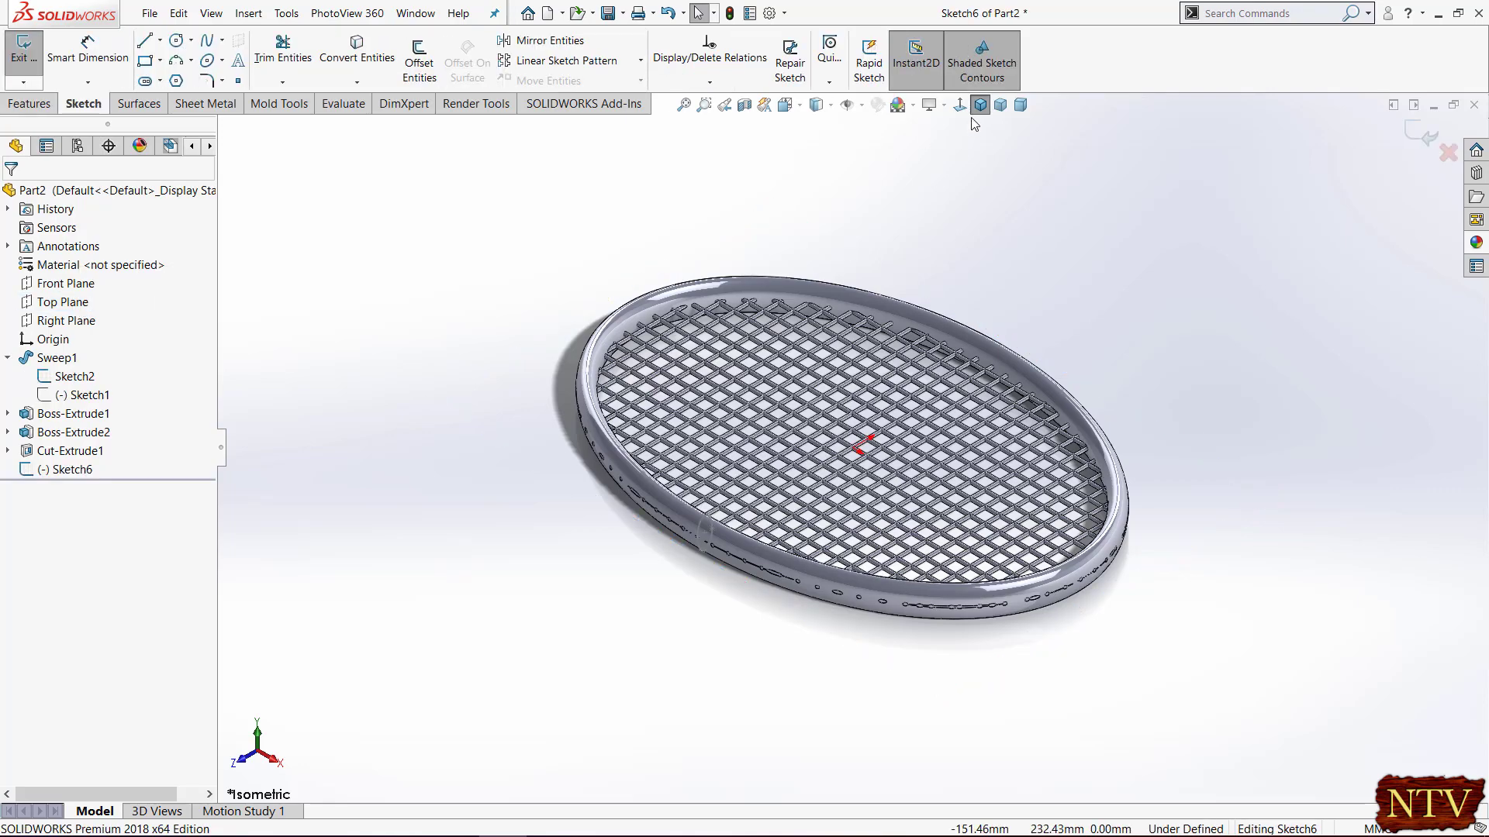
left_click(960, 105)
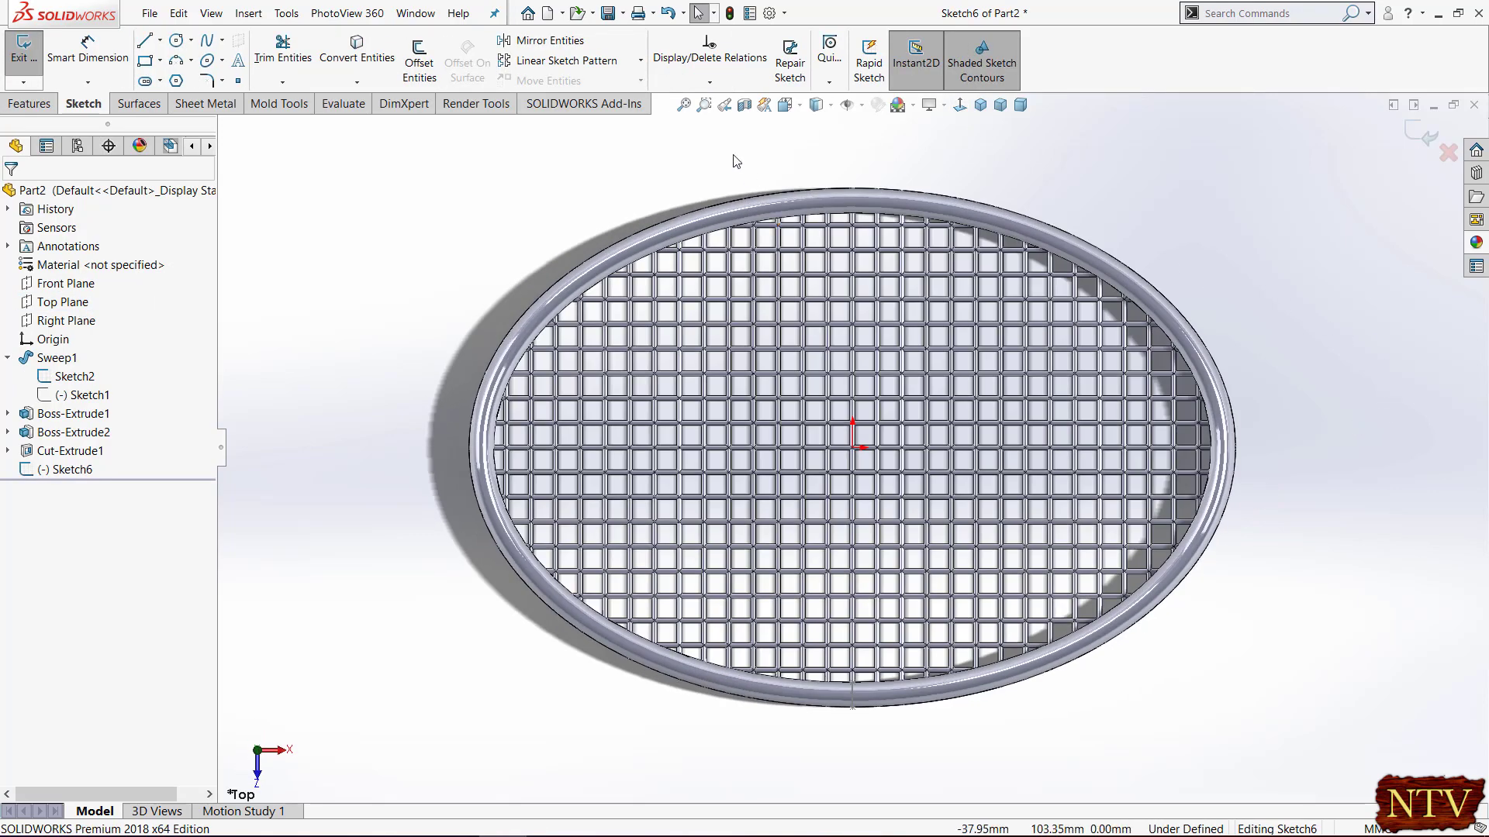
left_click(830, 106)
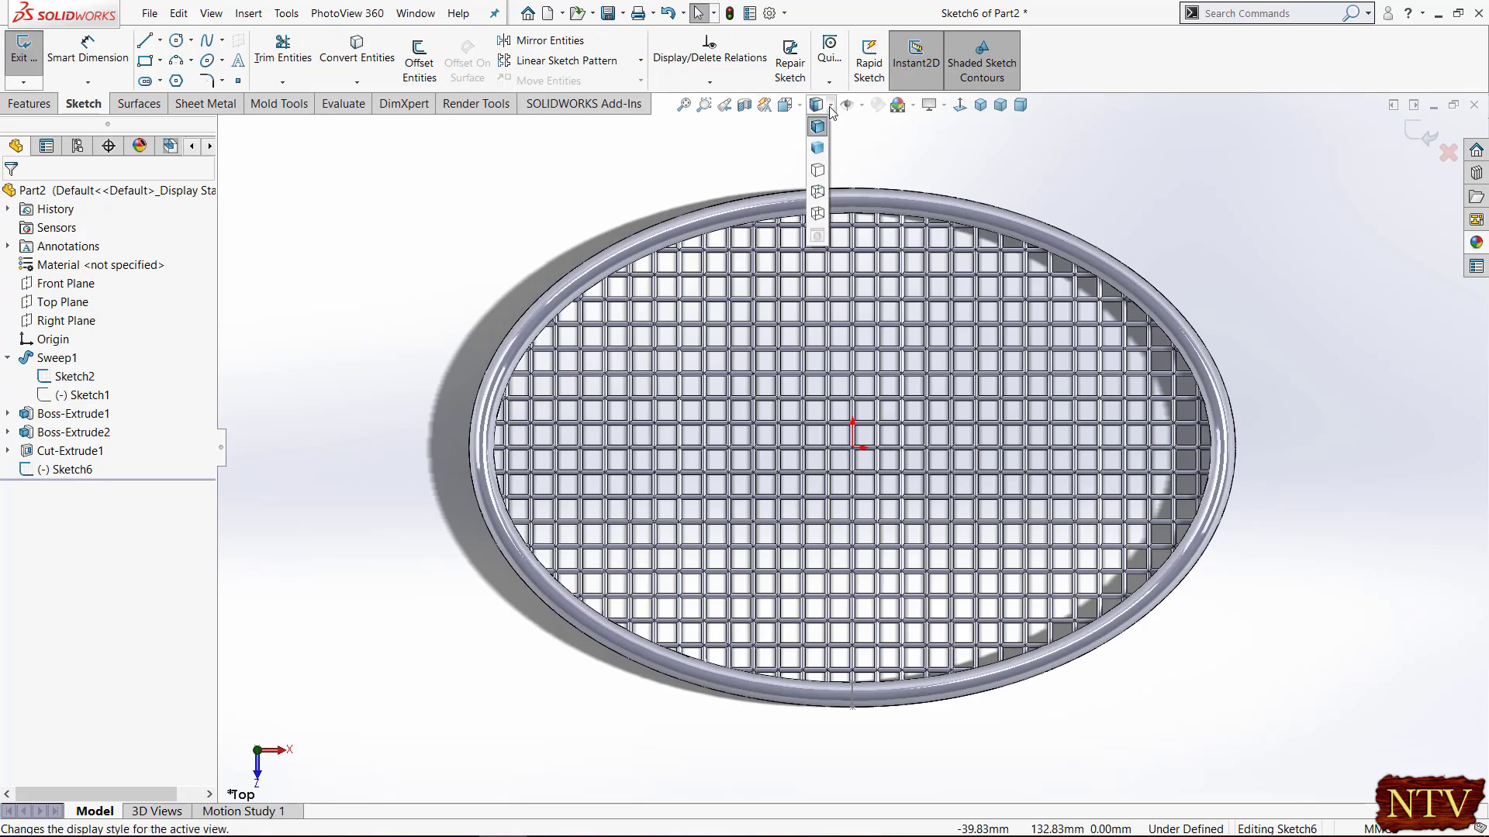
left_click(818, 171)
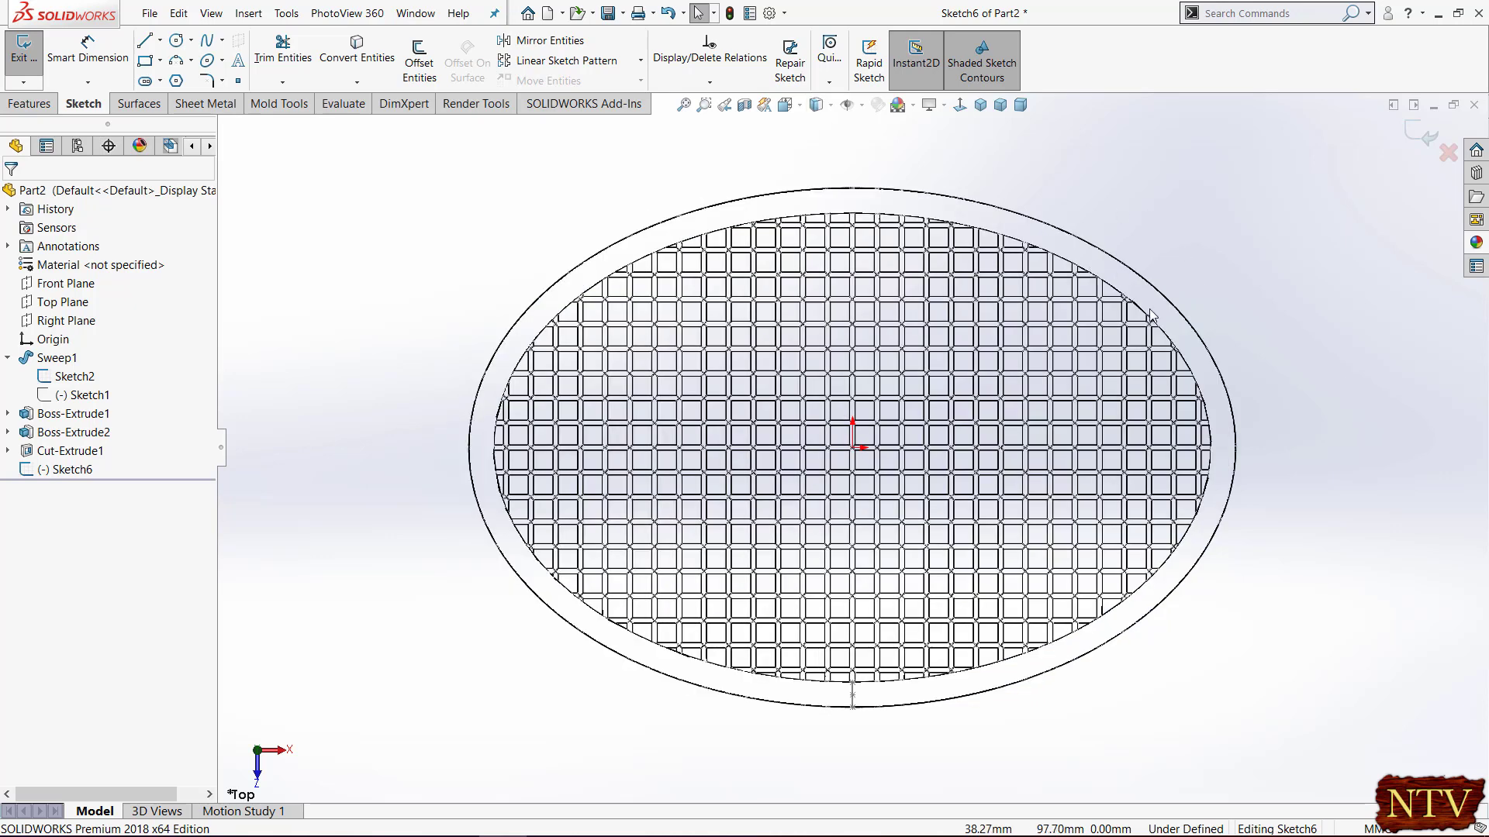
Sketch a three-point arc with a radius of about 127 mm beside the ring, curving down and away from it
key("z")
scroll(1159, 495, "down", 2)
key("a")
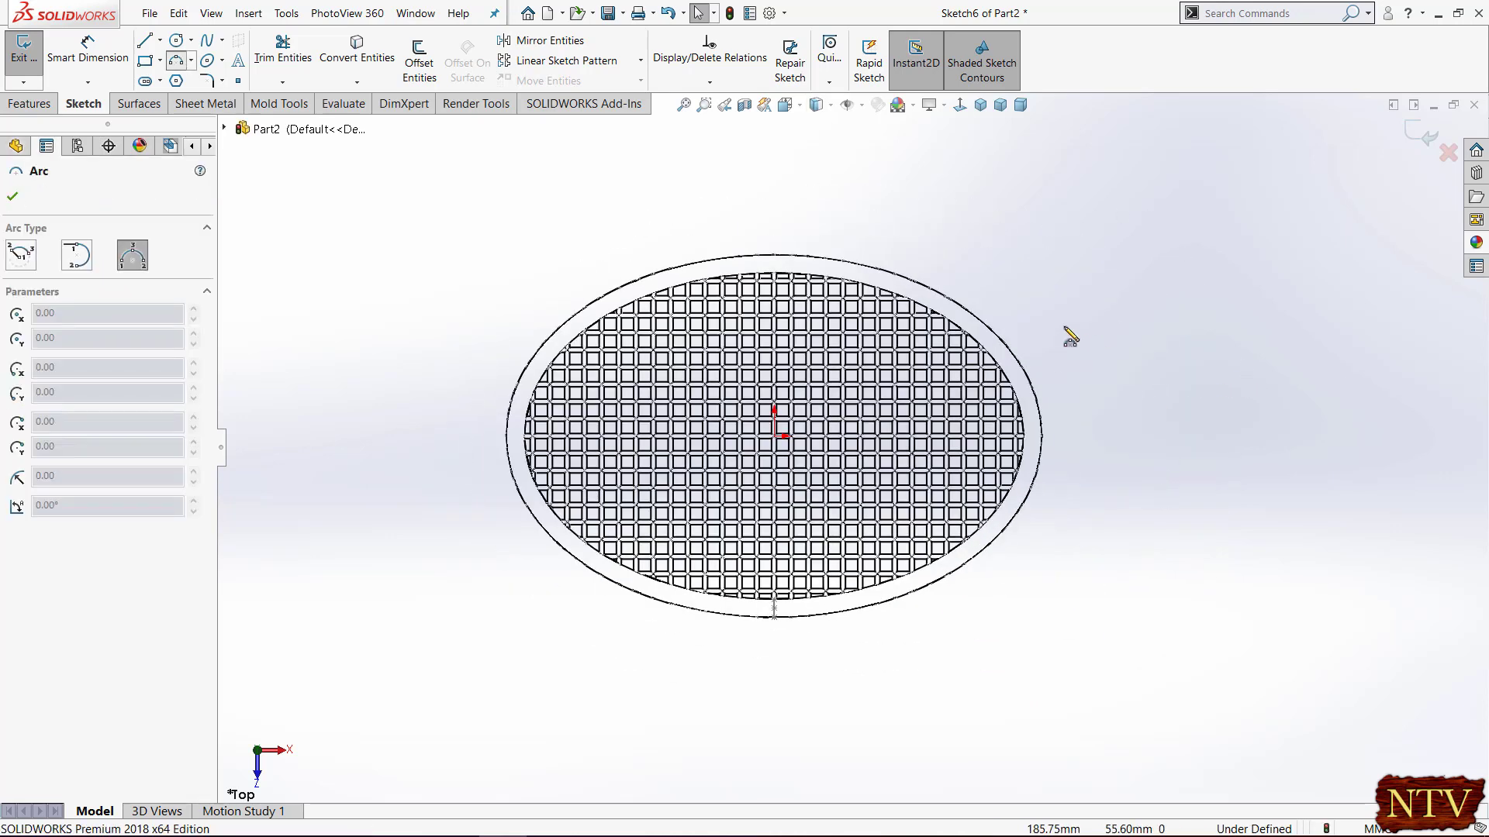
left_click(1047, 323)
left_click(1243, 418)
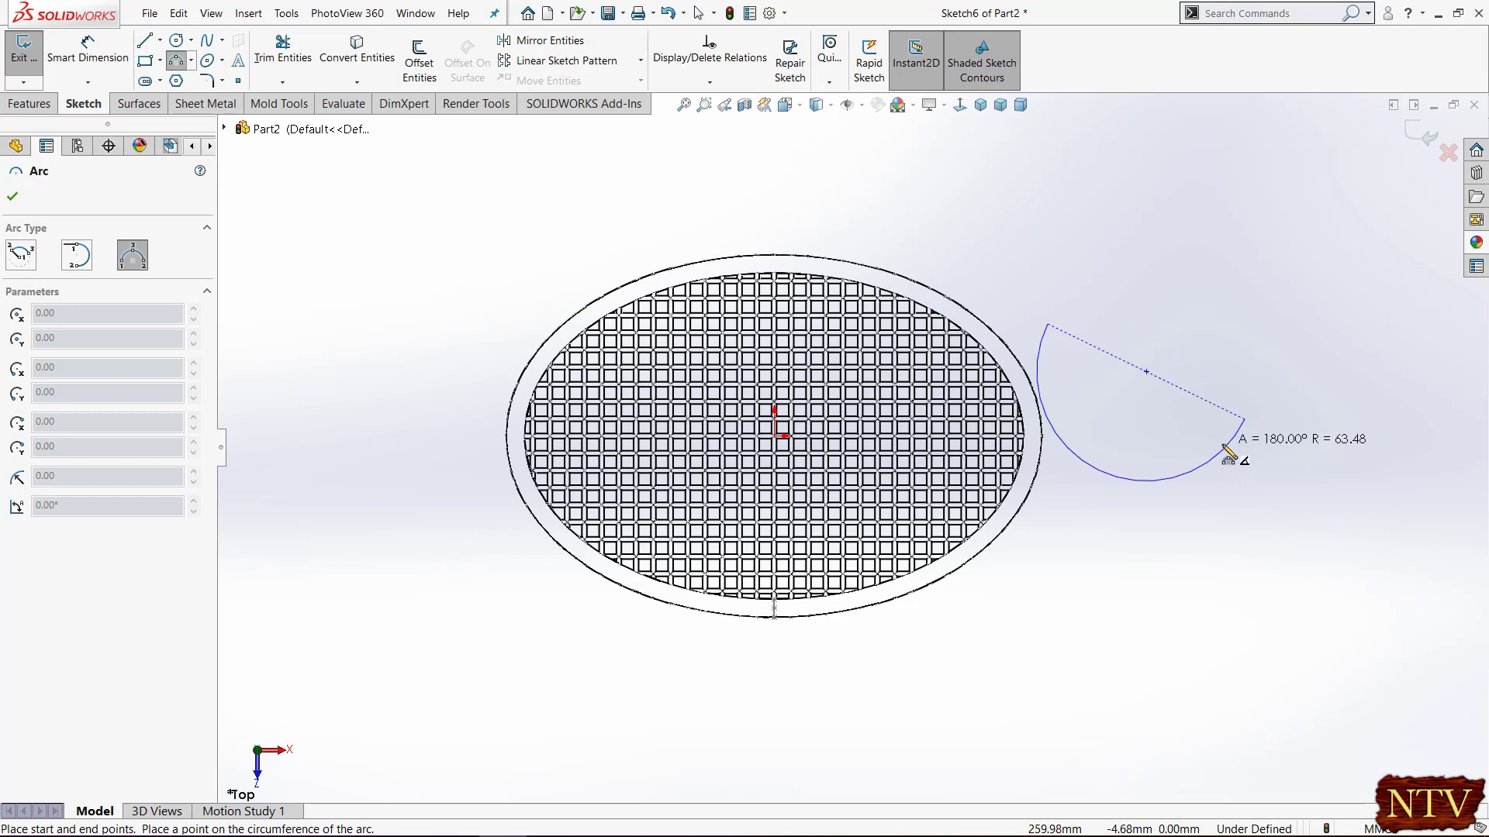
left_click(1214, 421)
right_click(1211, 359)
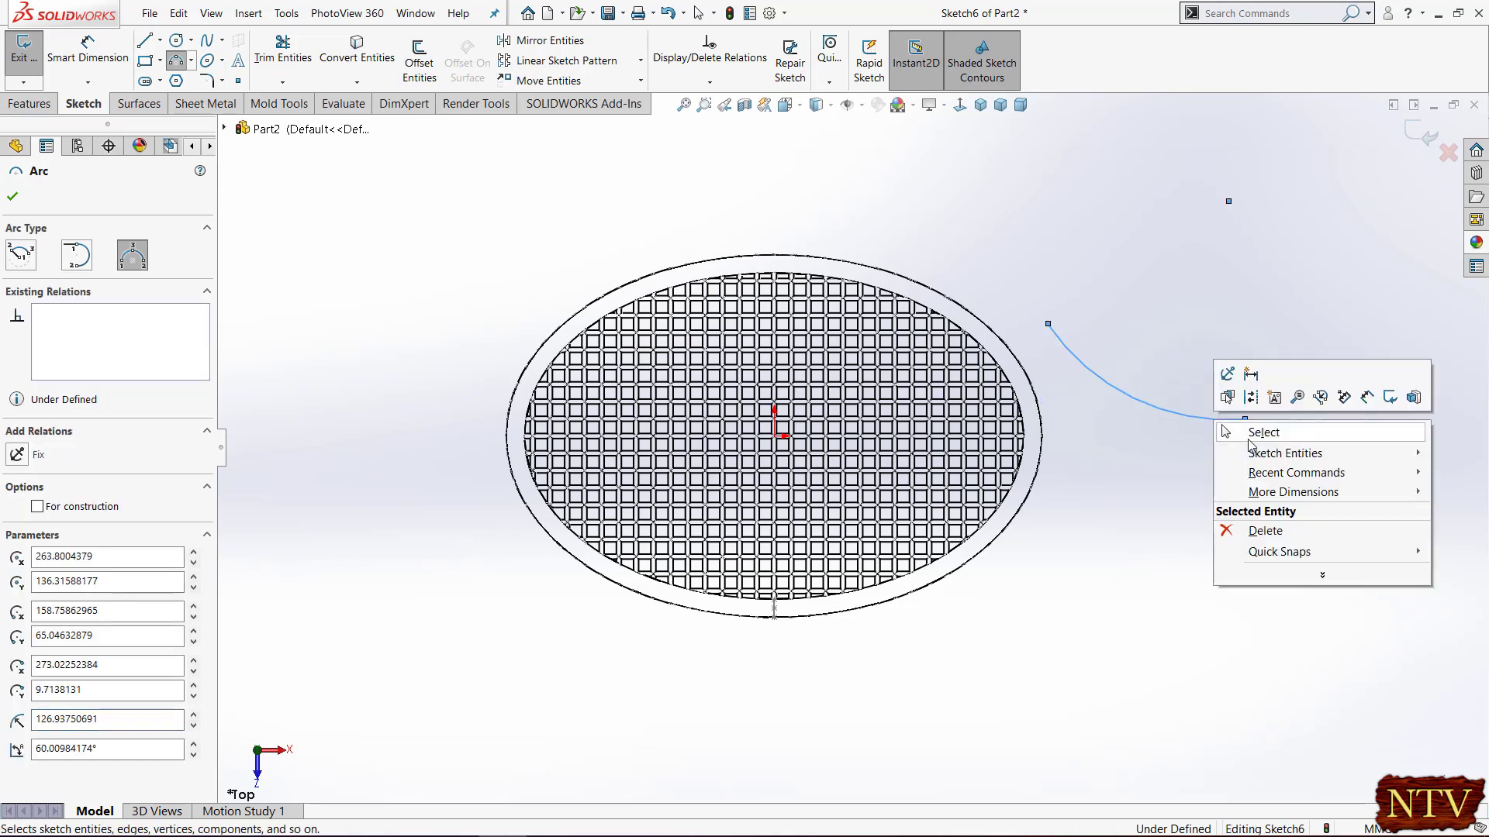
left_click(1255, 429)
Dimension the arc's radius as 200 mm
left_click(99, 68)
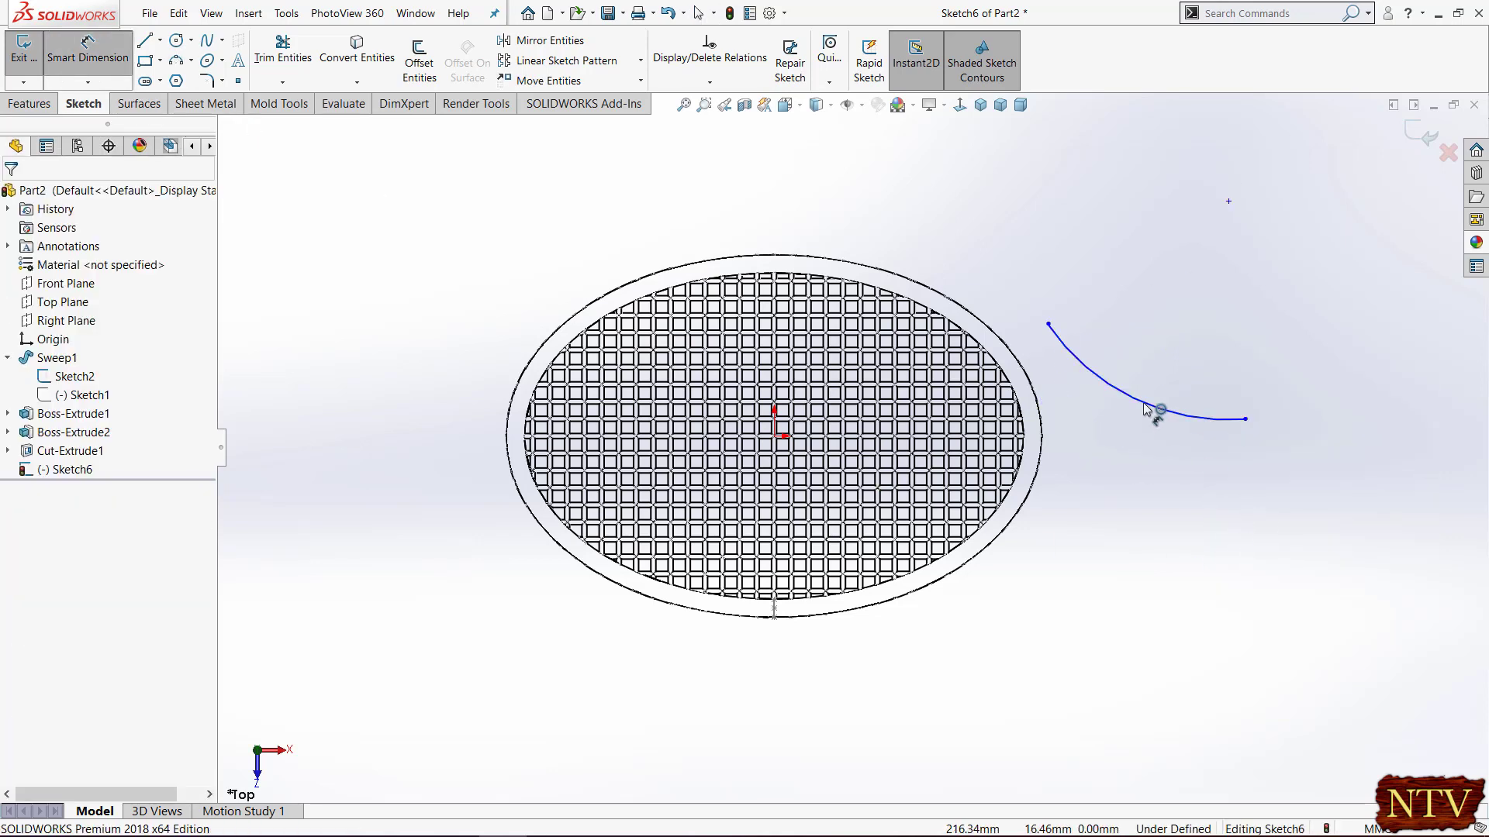
left_click(1212, 333)
left_click(1253, 291)
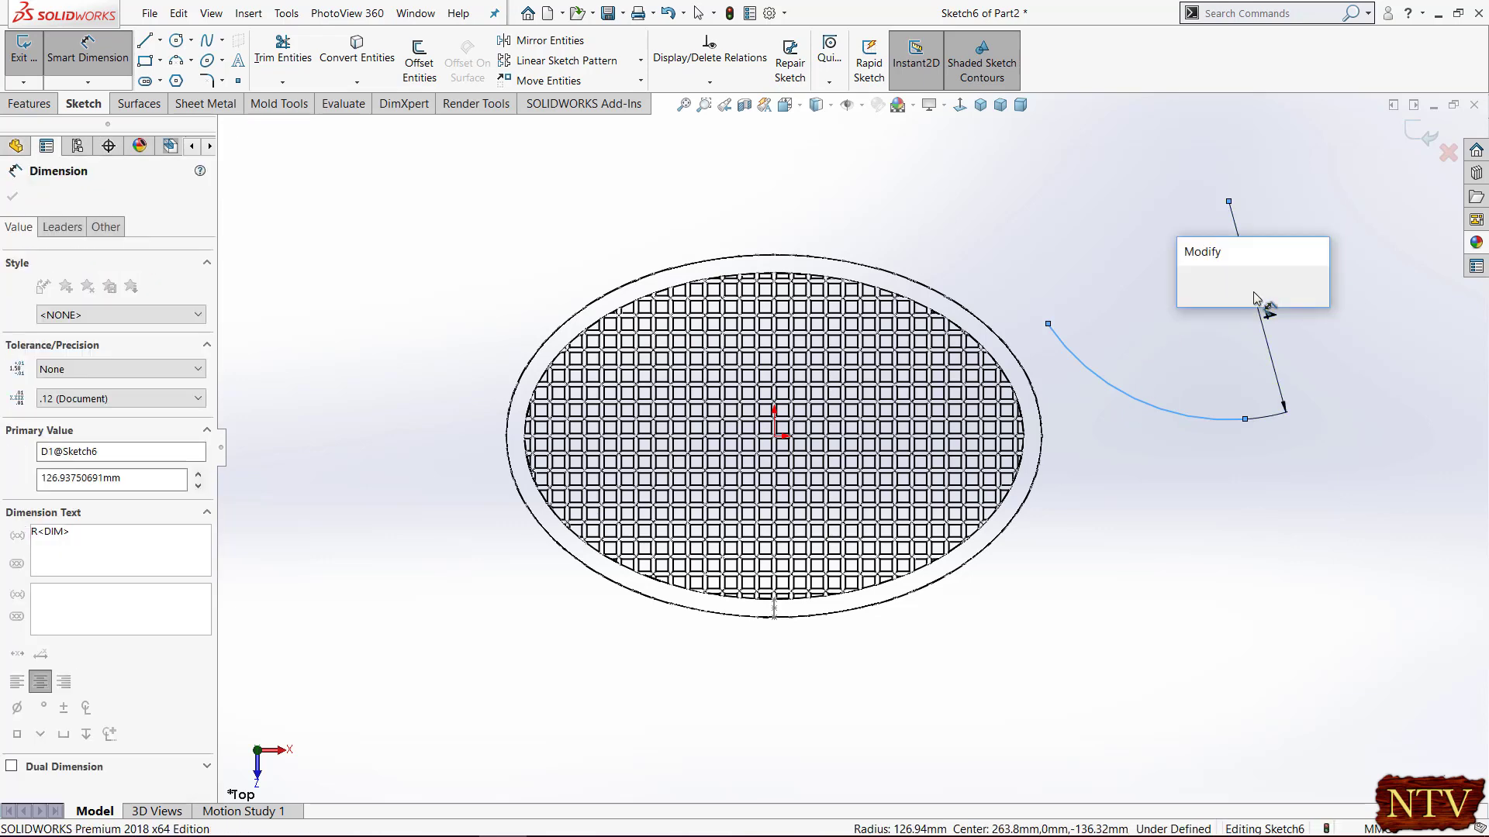
type("200")
key("Return")
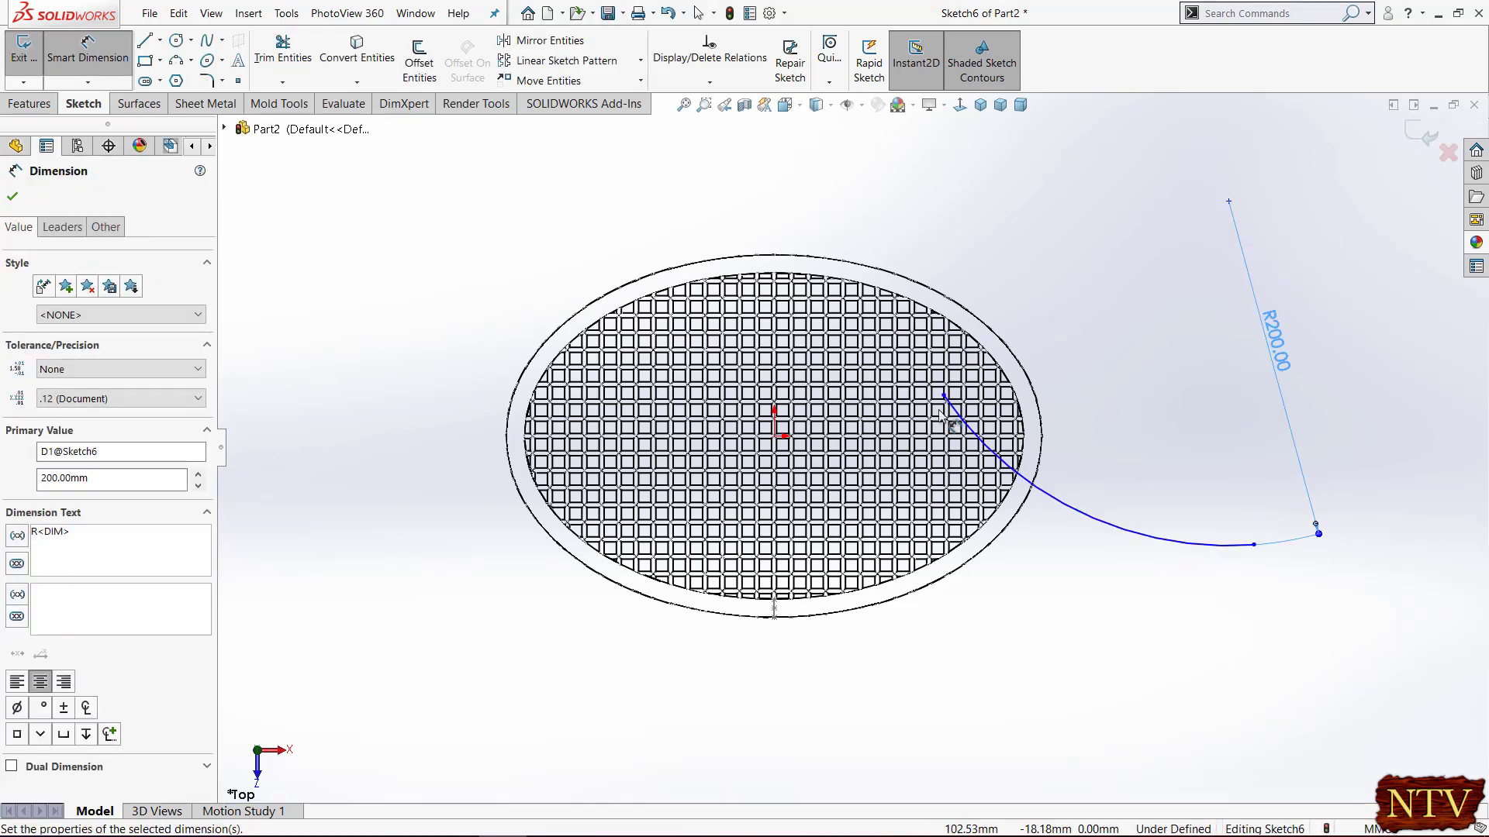
Dimension the arc's inner end 125 mm and its outer end 250 mm horizontally from the origin
left_click(943, 396)
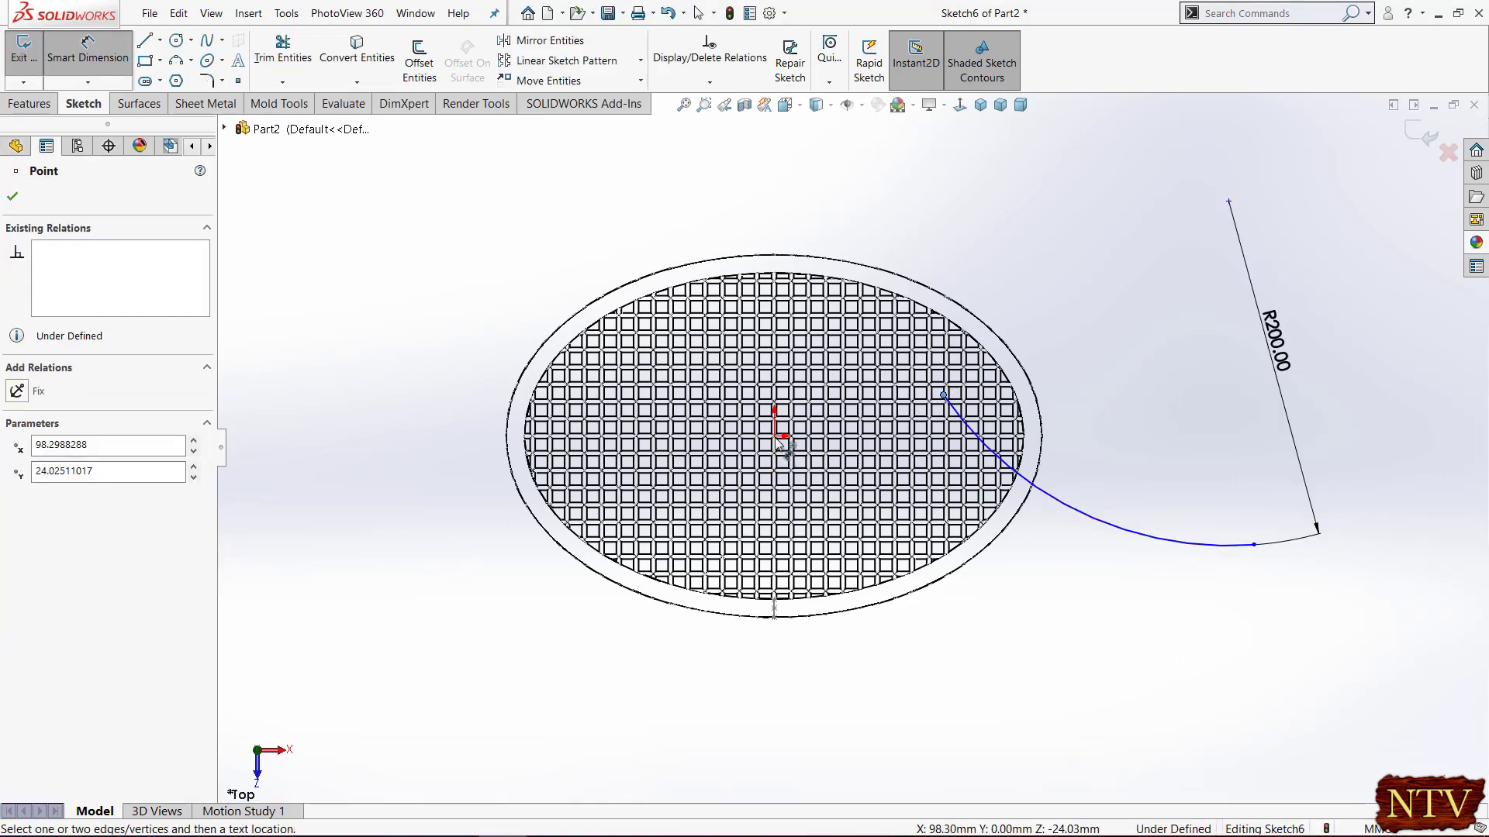
left_click(806, 420)
left_click(899, 197)
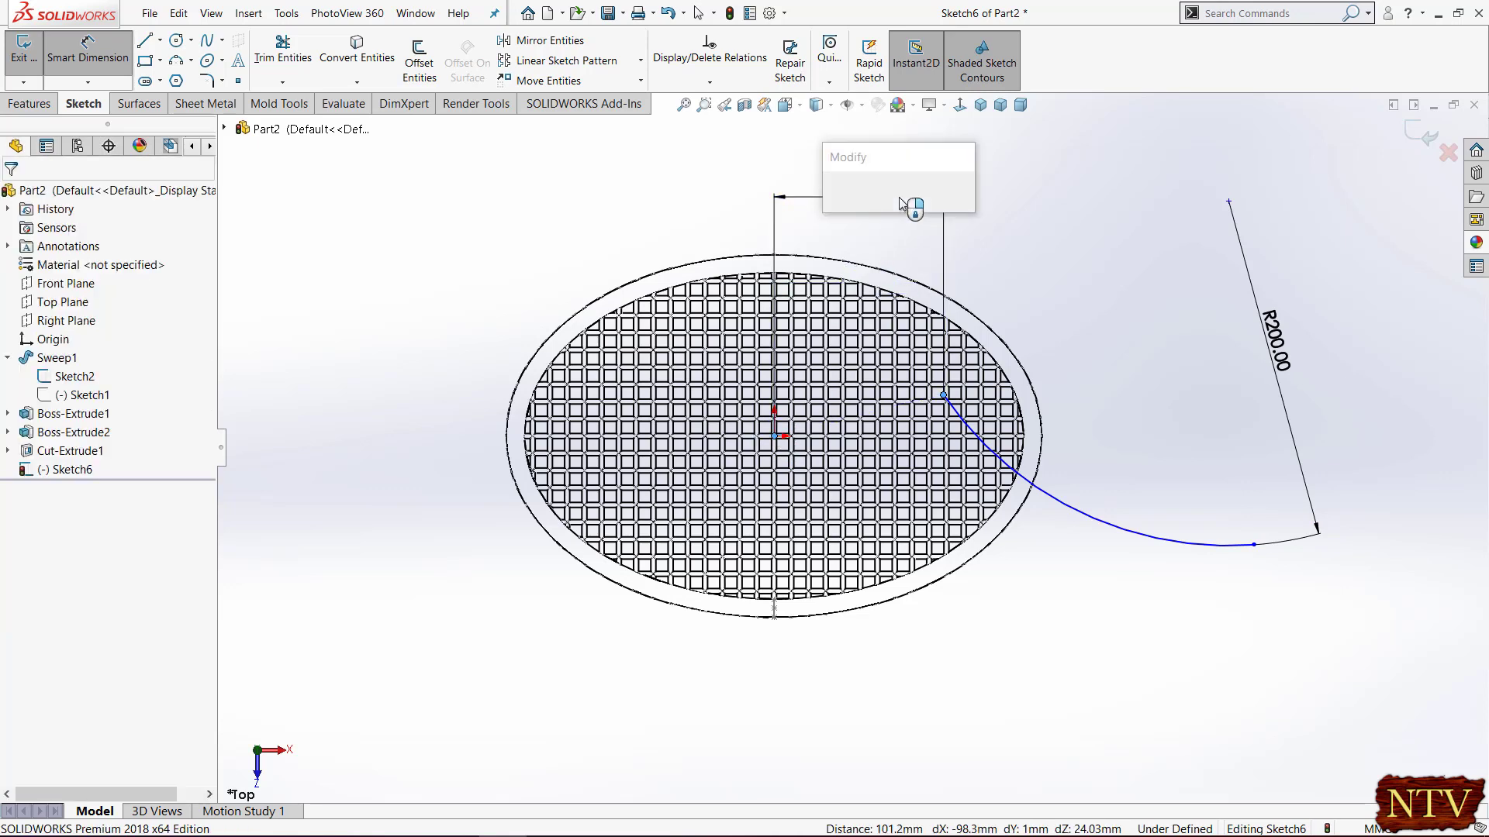
type("125")
key("Return")
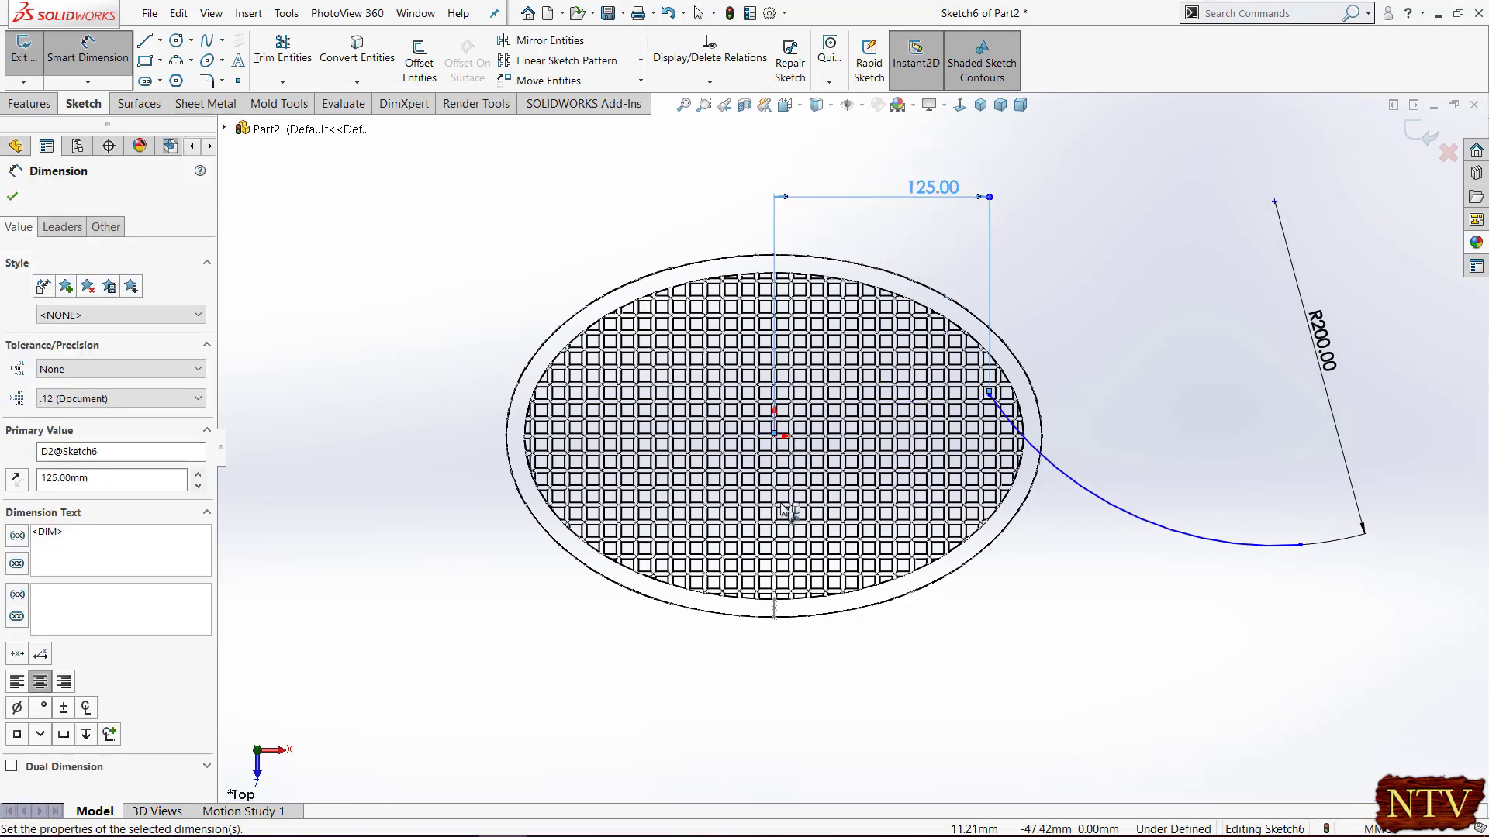
left_click(1301, 545)
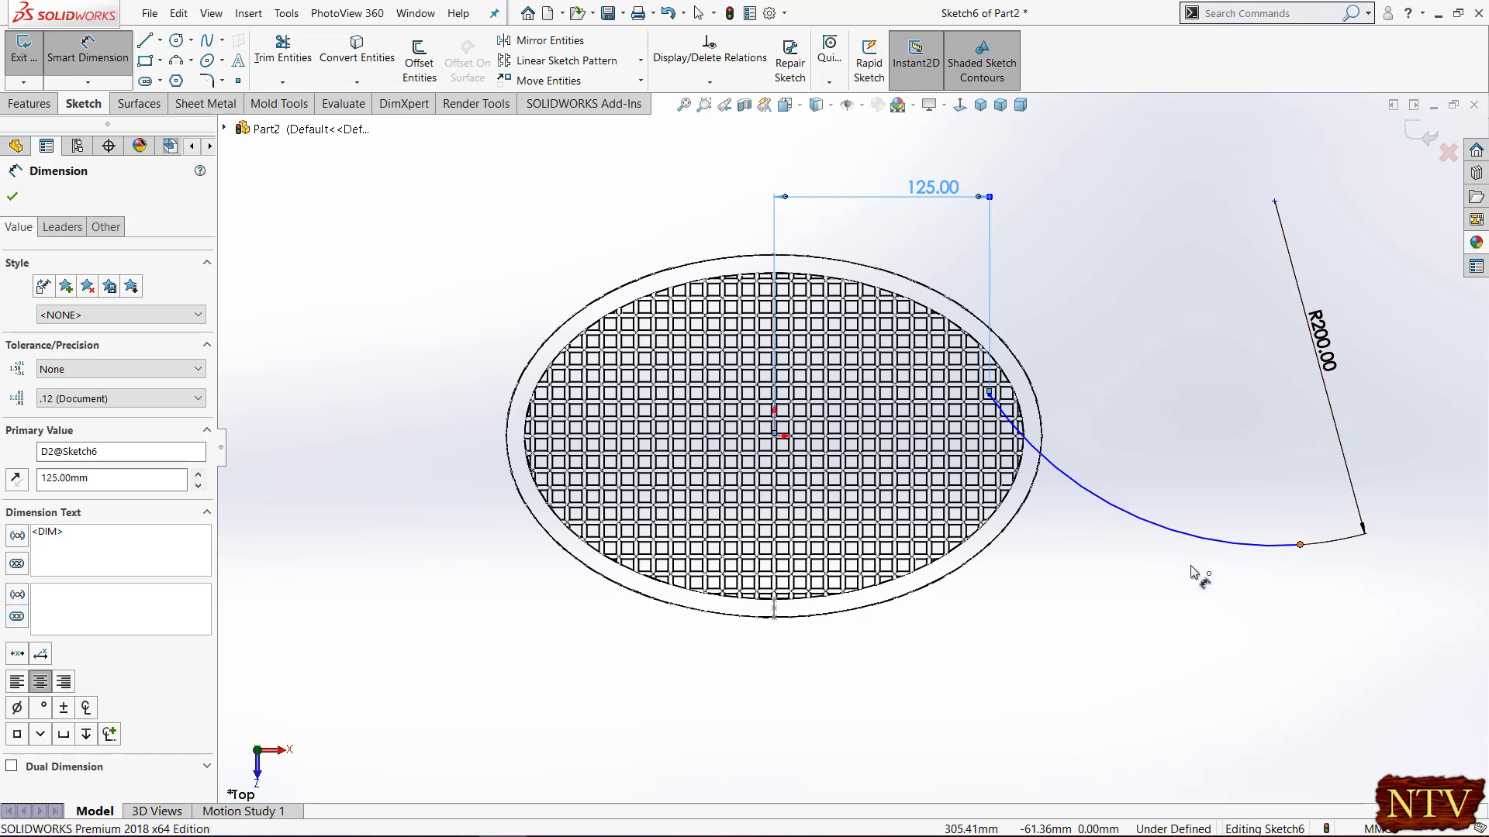
left_click(775, 435)
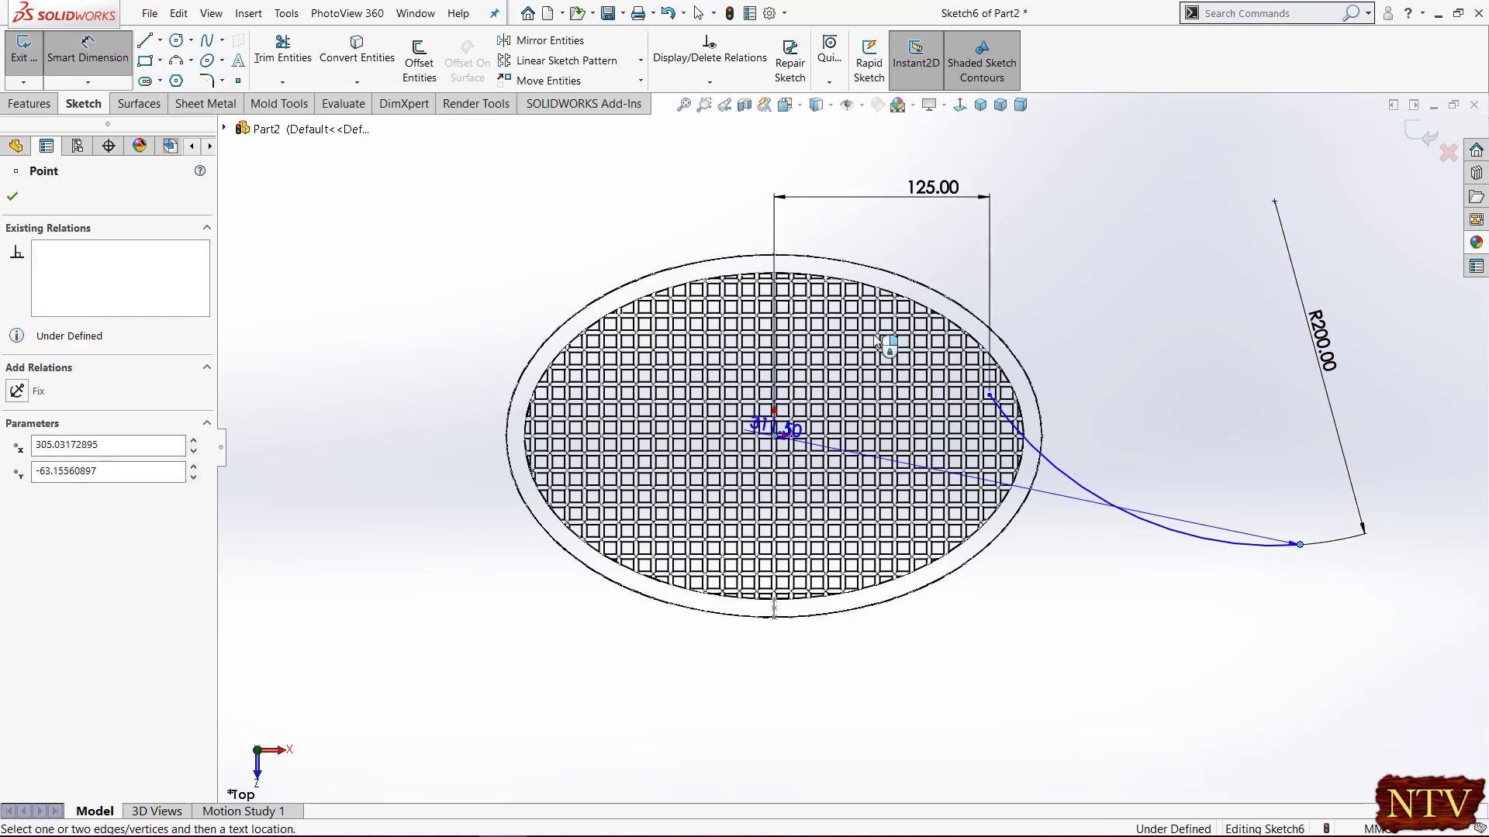
left_click(1048, 161)
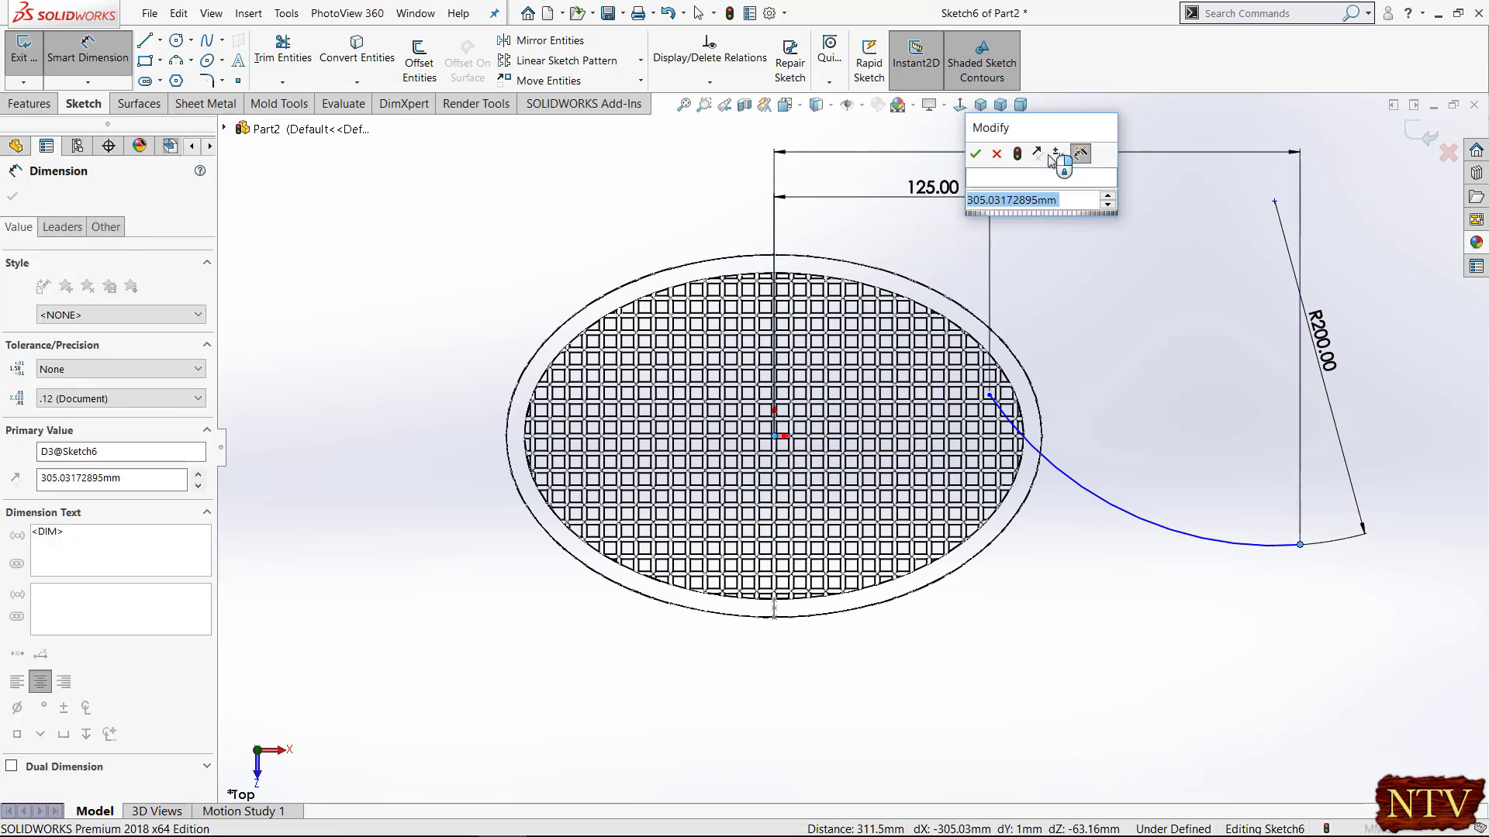
type("250")
key("Return")
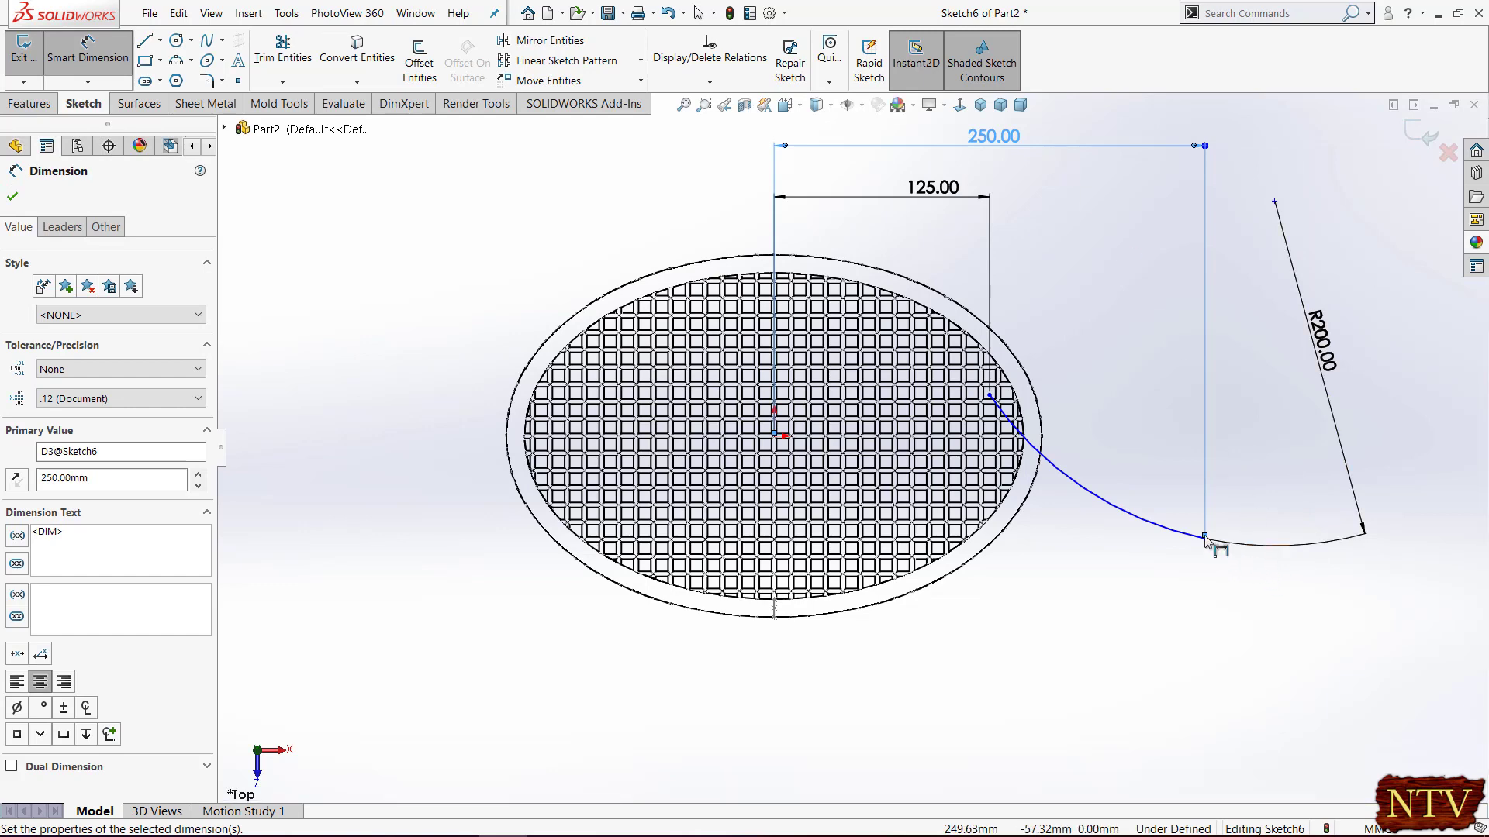
Dimension the arc's inner end 55 mm vertically from the origin
scroll(943, 410, "down", 3)
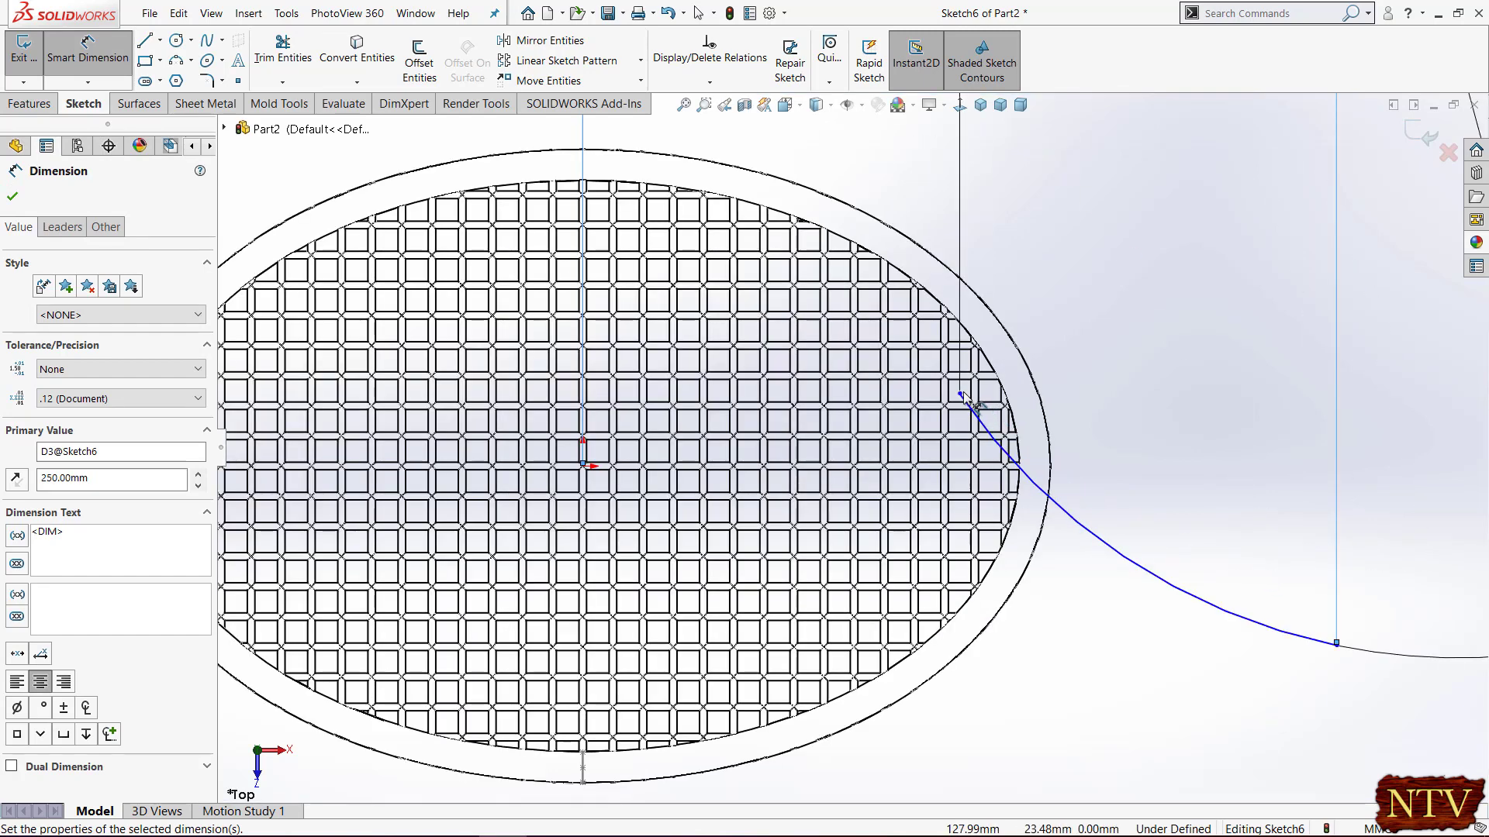
left_click(960, 395)
left_click(583, 466)
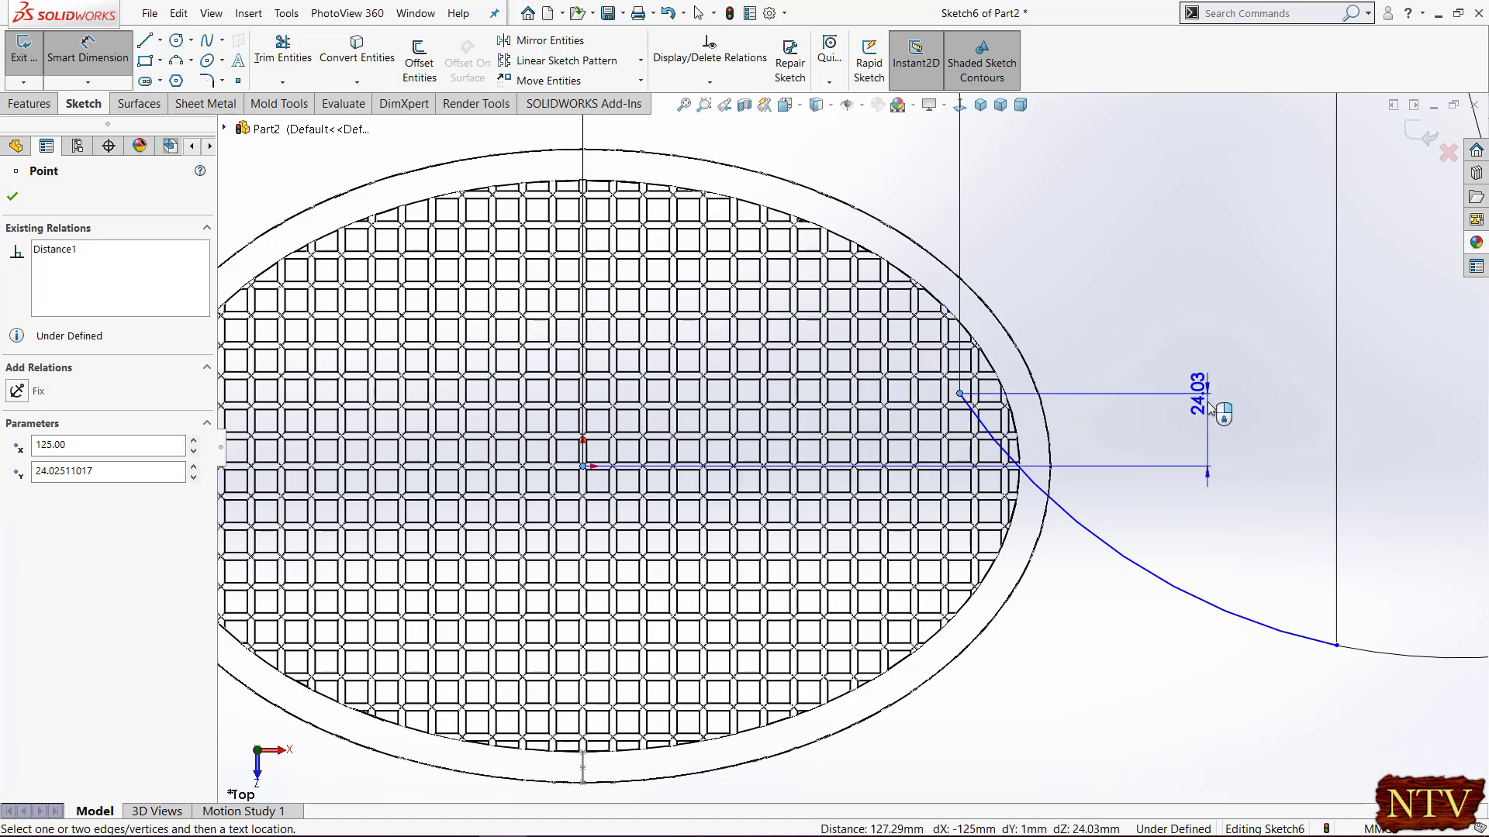
left_click(1208, 401)
type("55")
key("Return")
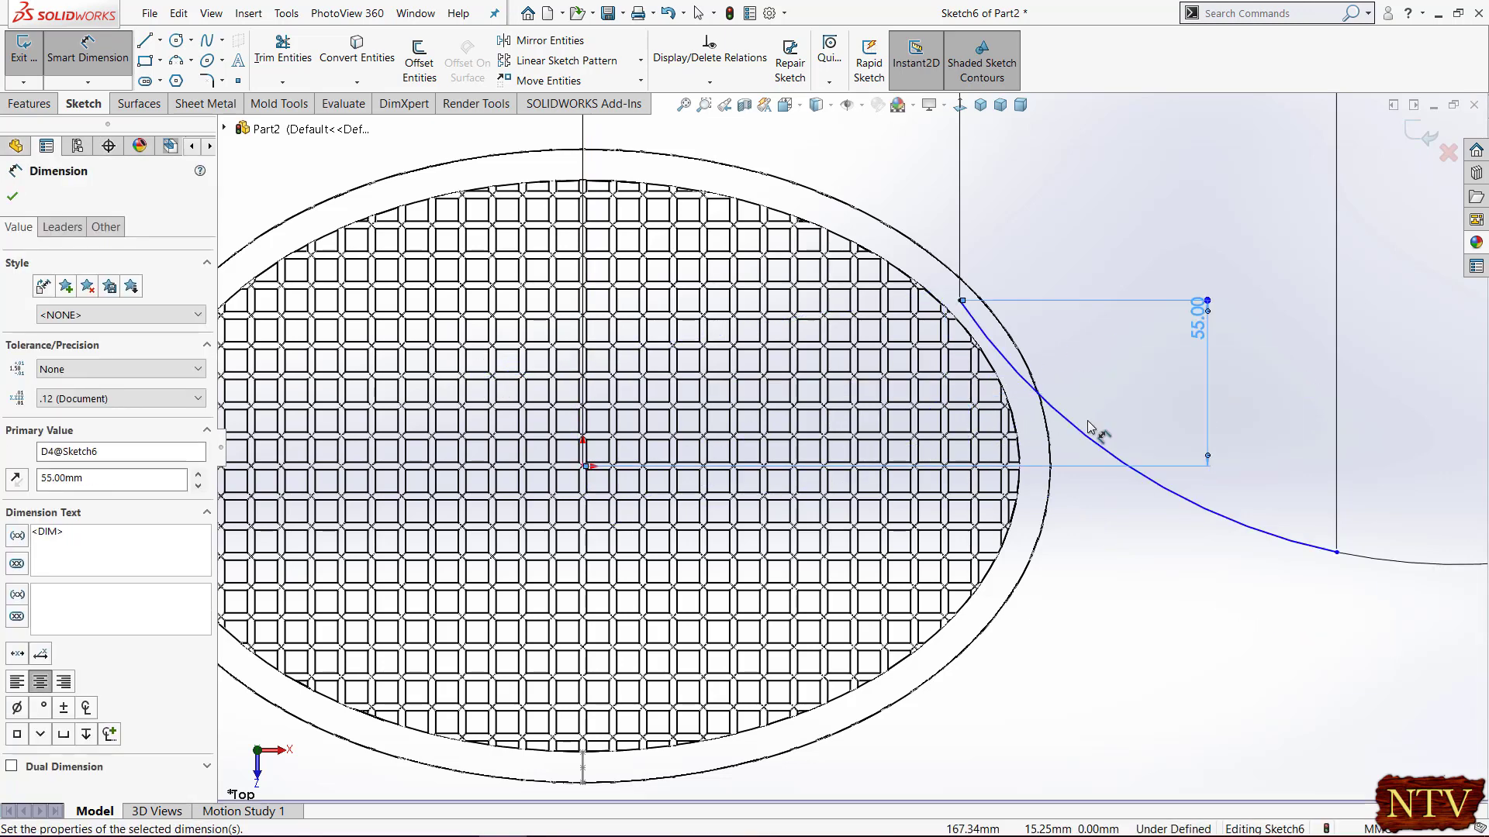
Dimension the arc's outer end 15 mm vertically from the origin, reverse the sense of that dimension and finish the sketch
key("z")
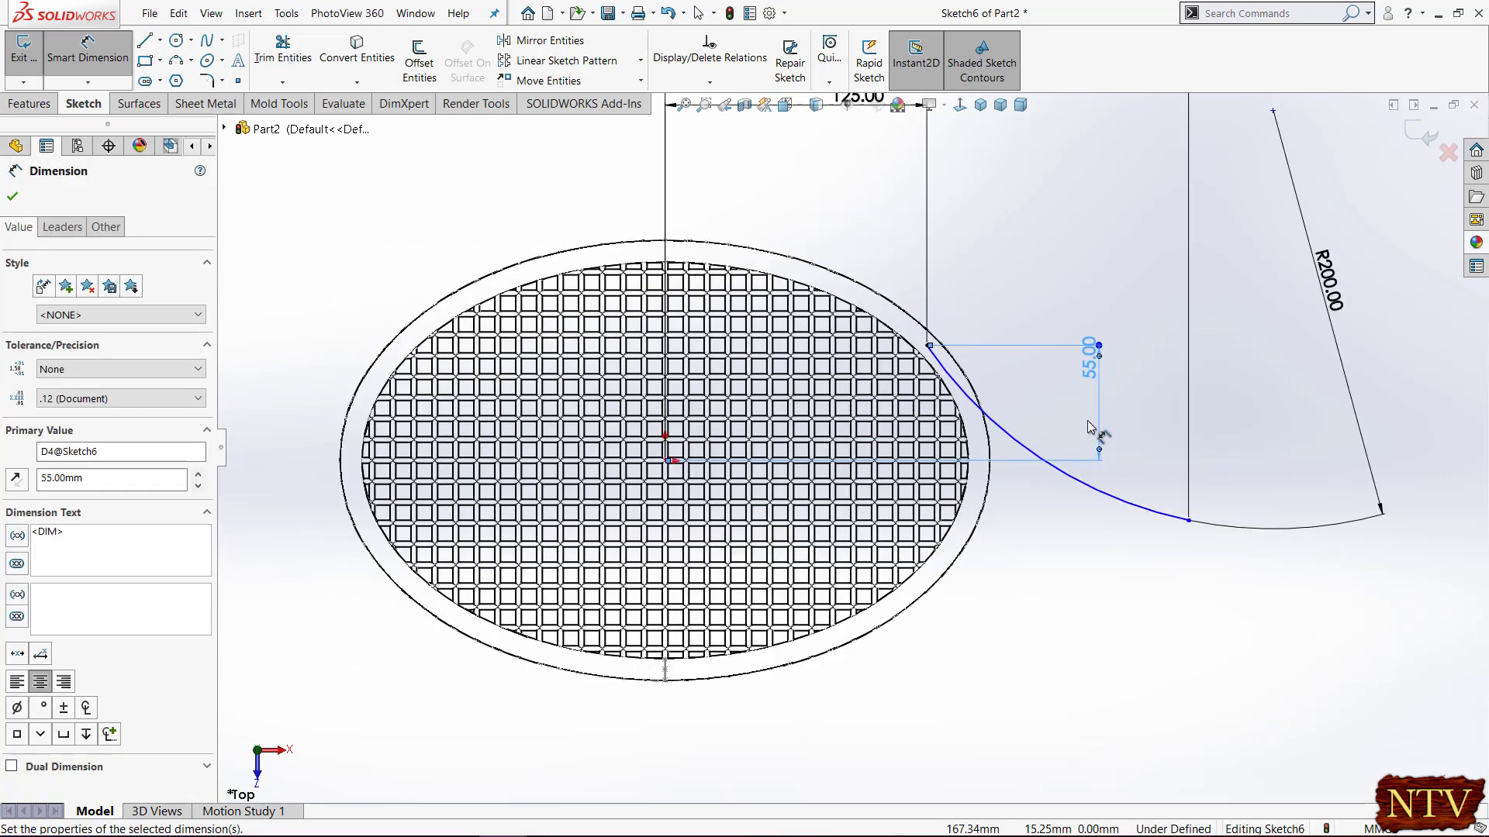
left_click(1188, 521)
left_click(667, 463)
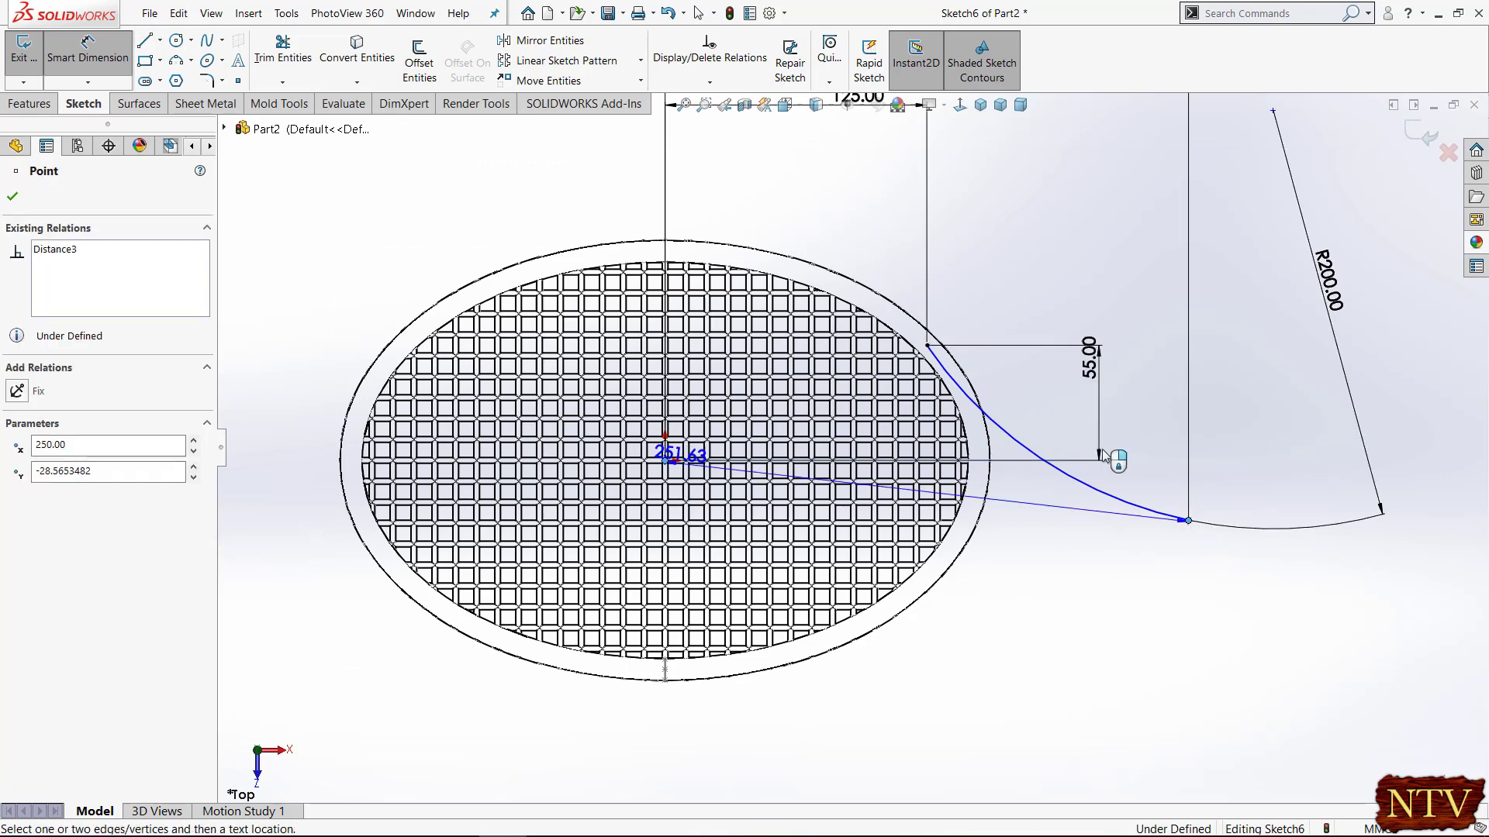
left_click(1260, 484)
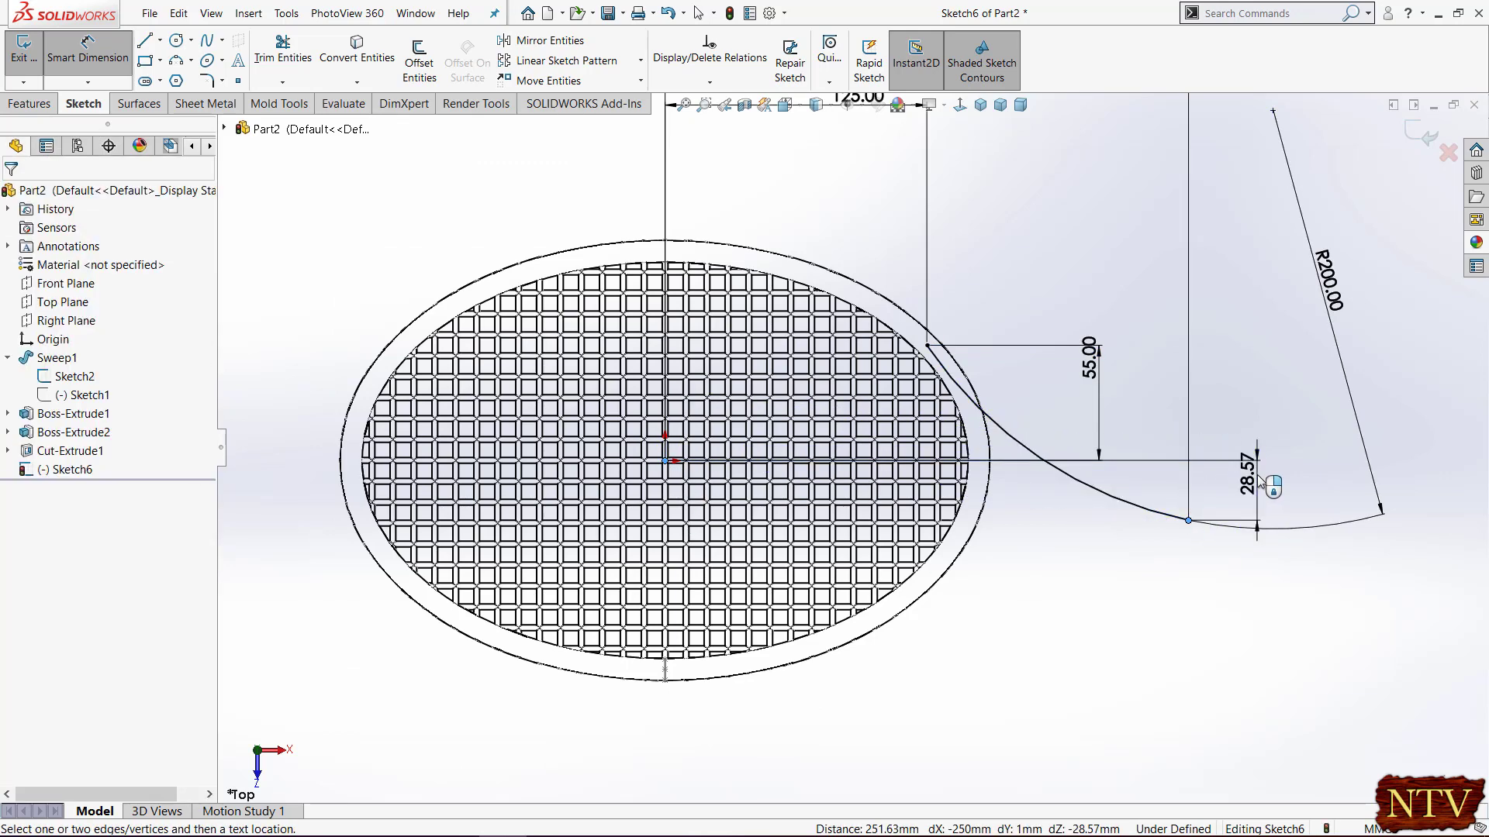
type("15")
key("Return")
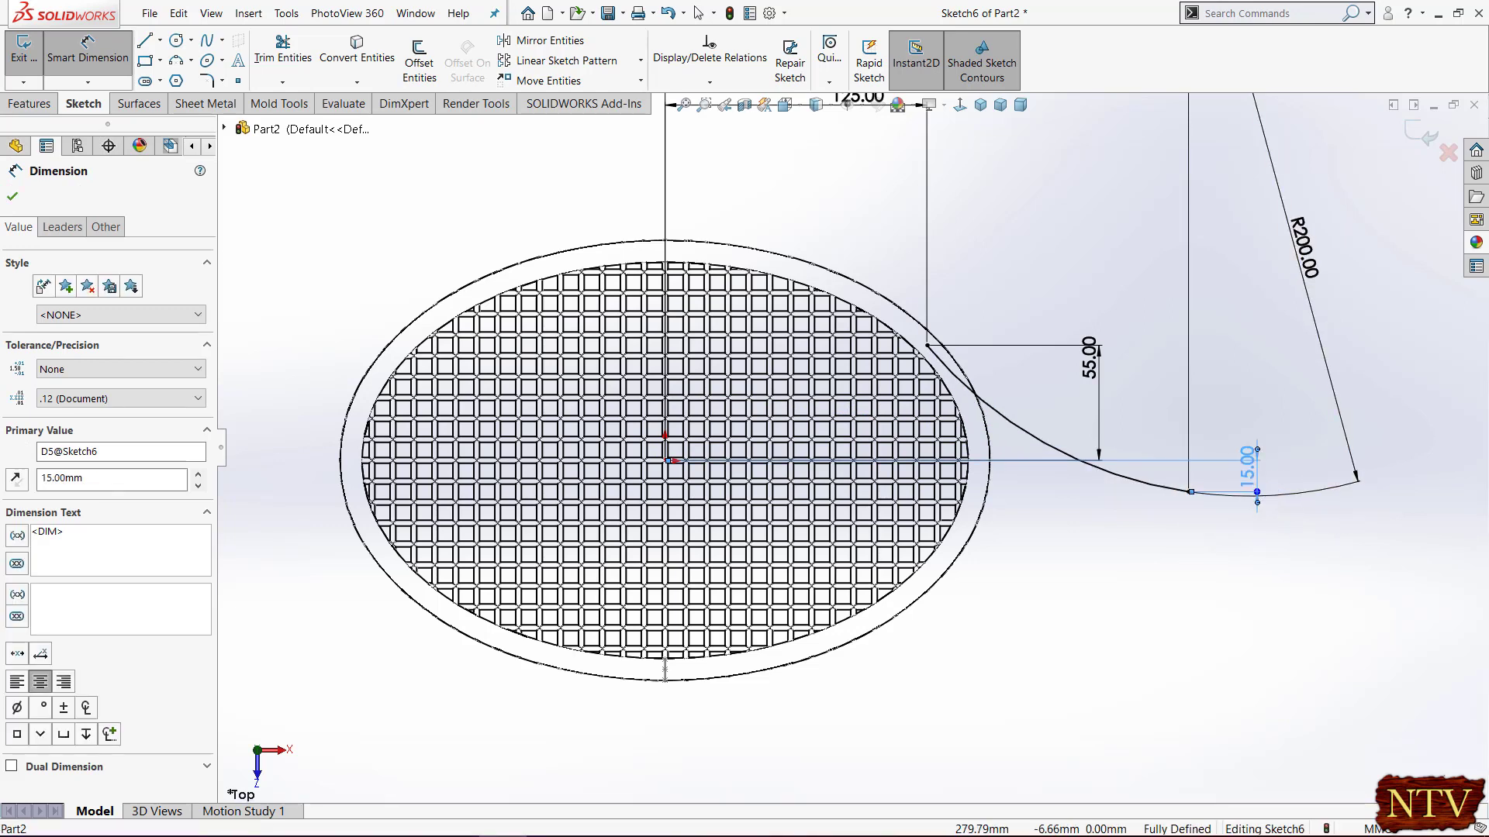
double_click(1251, 481)
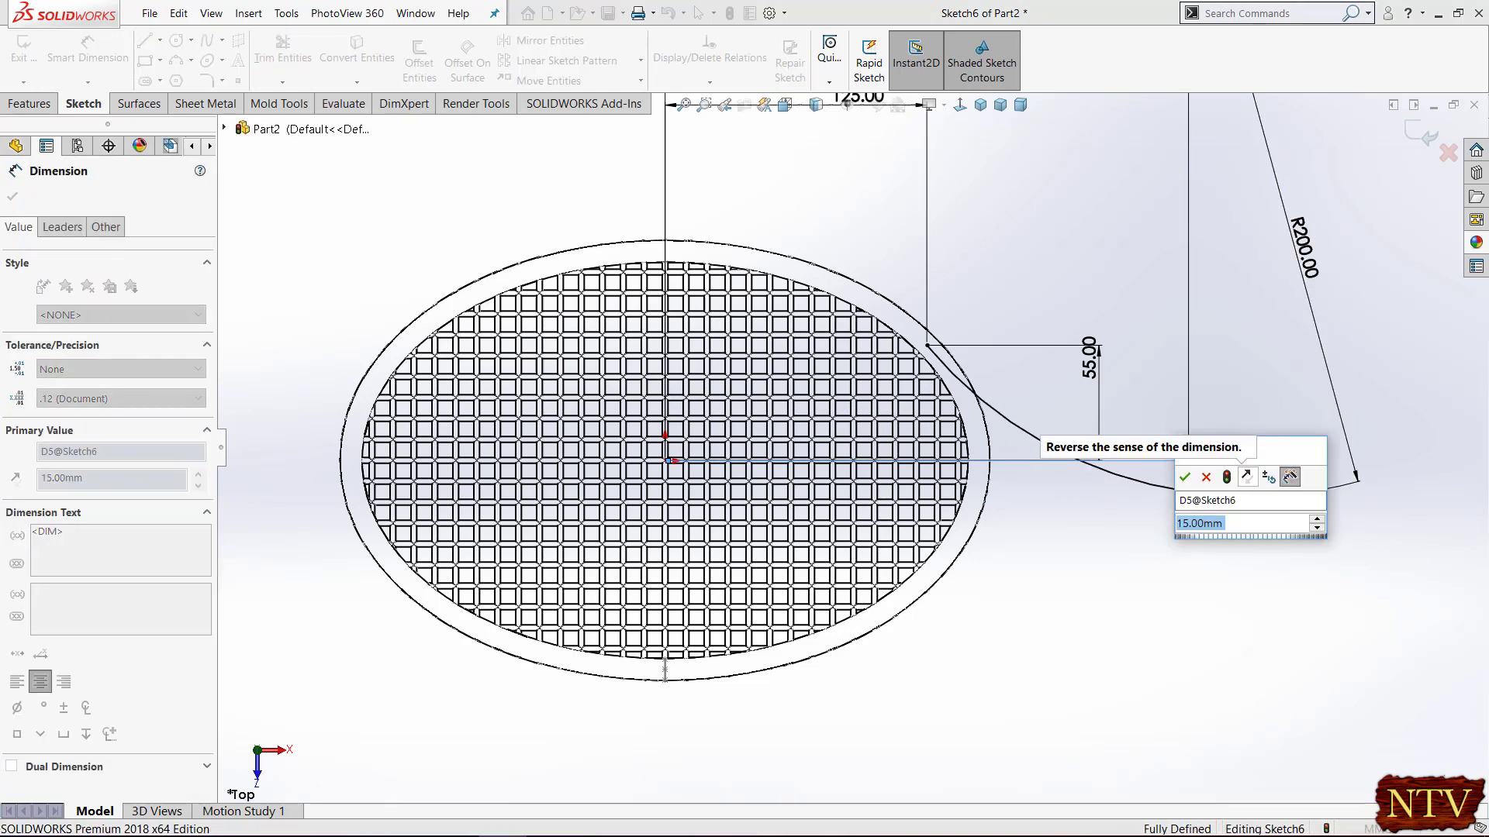
left_click(1247, 476)
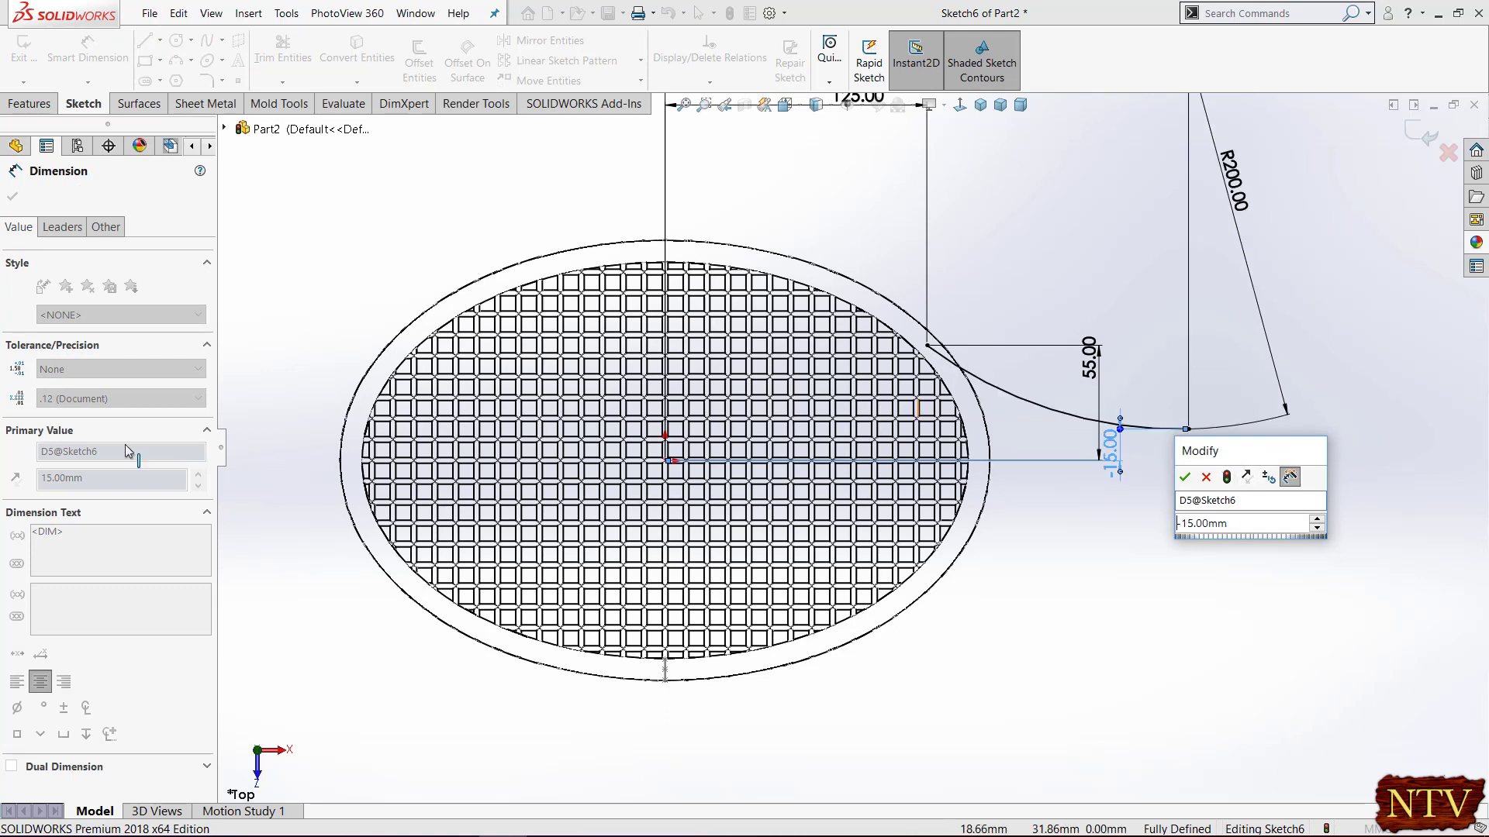
left_click(1185, 477)
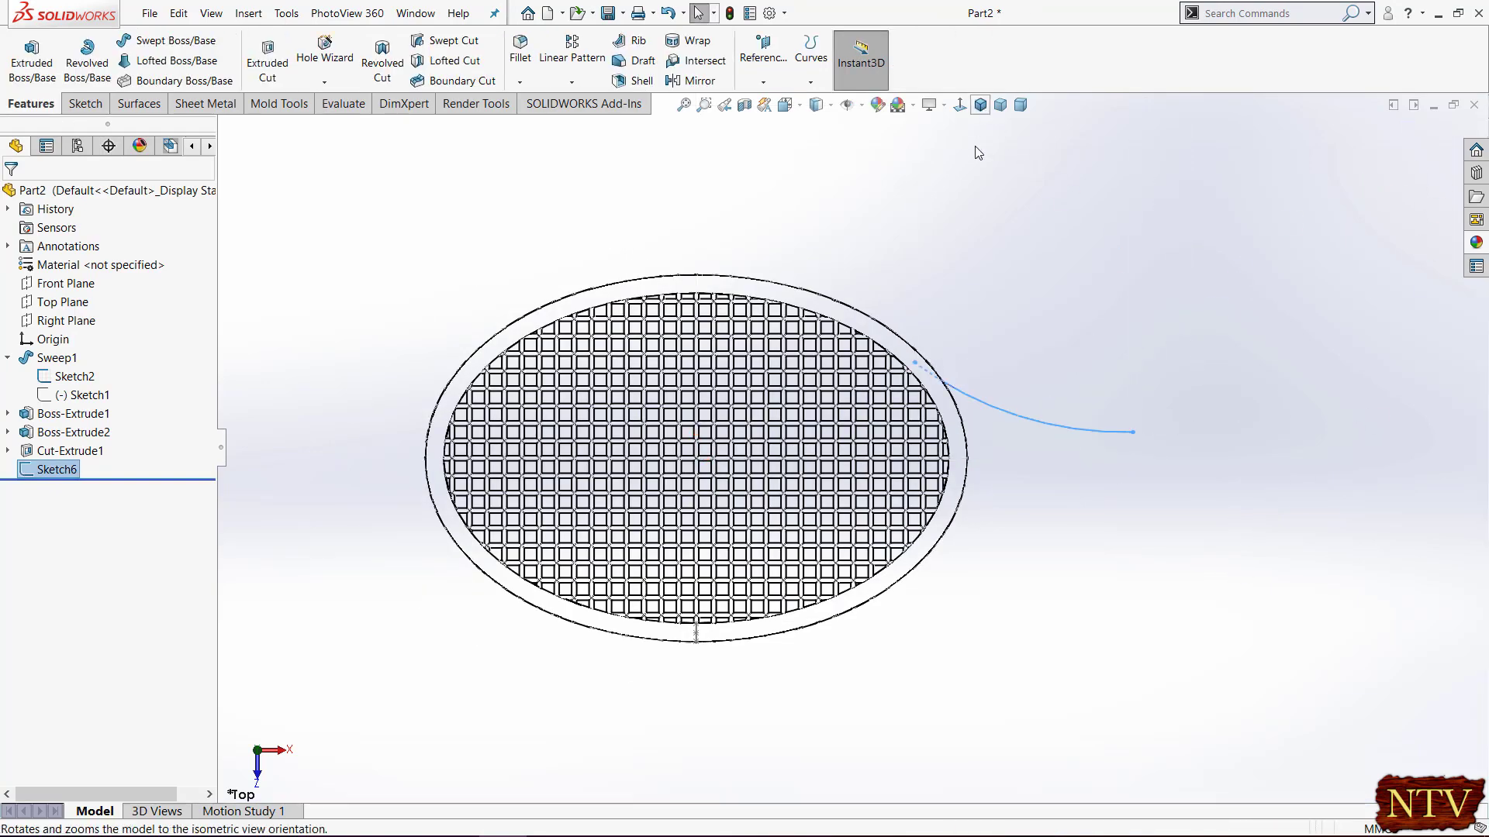
Create a reference plane parallel to the Right Plane through the arc's outer endpoint, working in Isometric view
left_click(980, 105)
left_click(1041, 247)
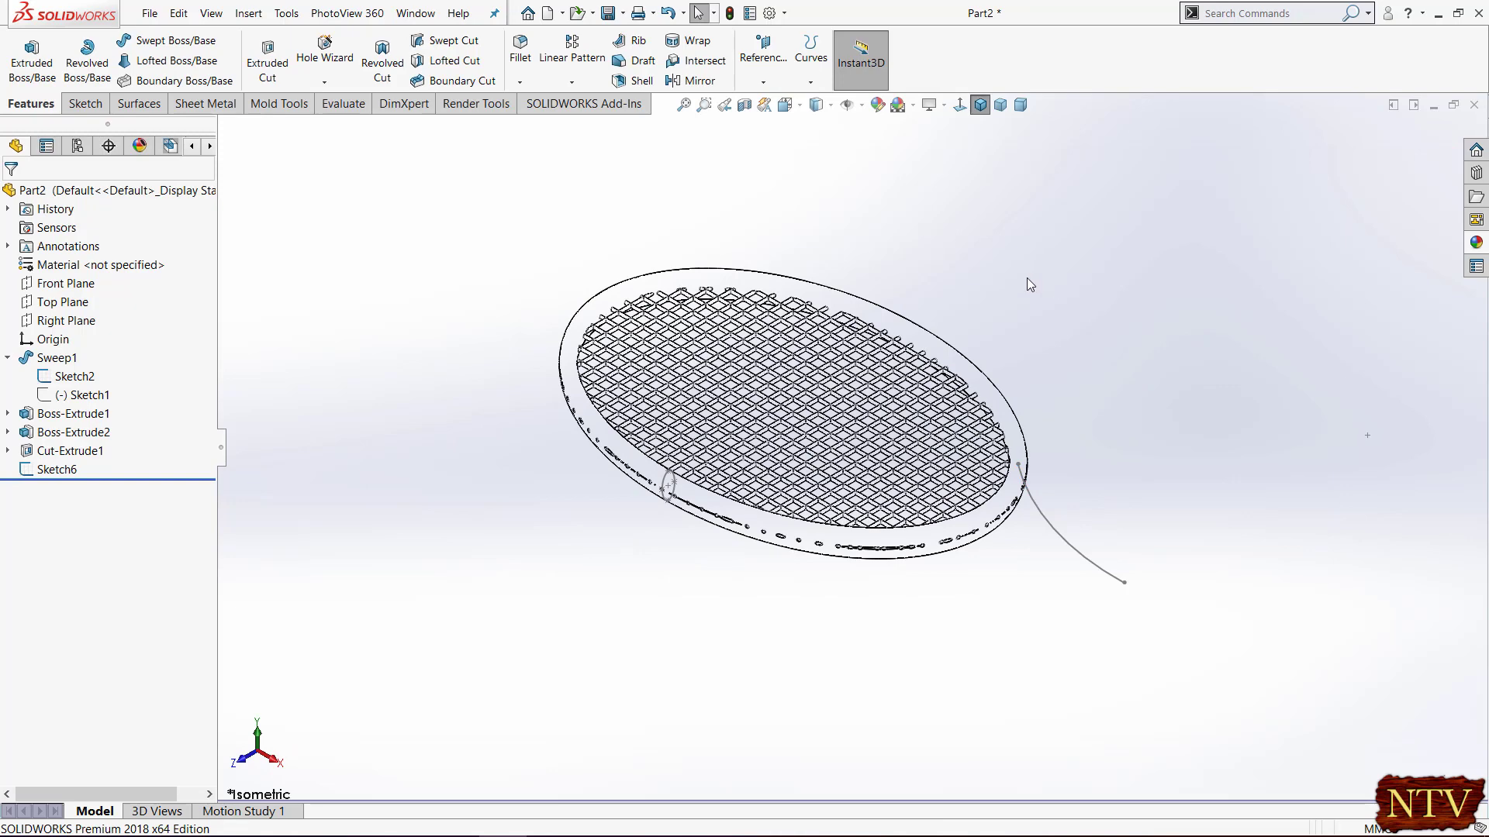
left_click(66, 320)
left_click(764, 56)
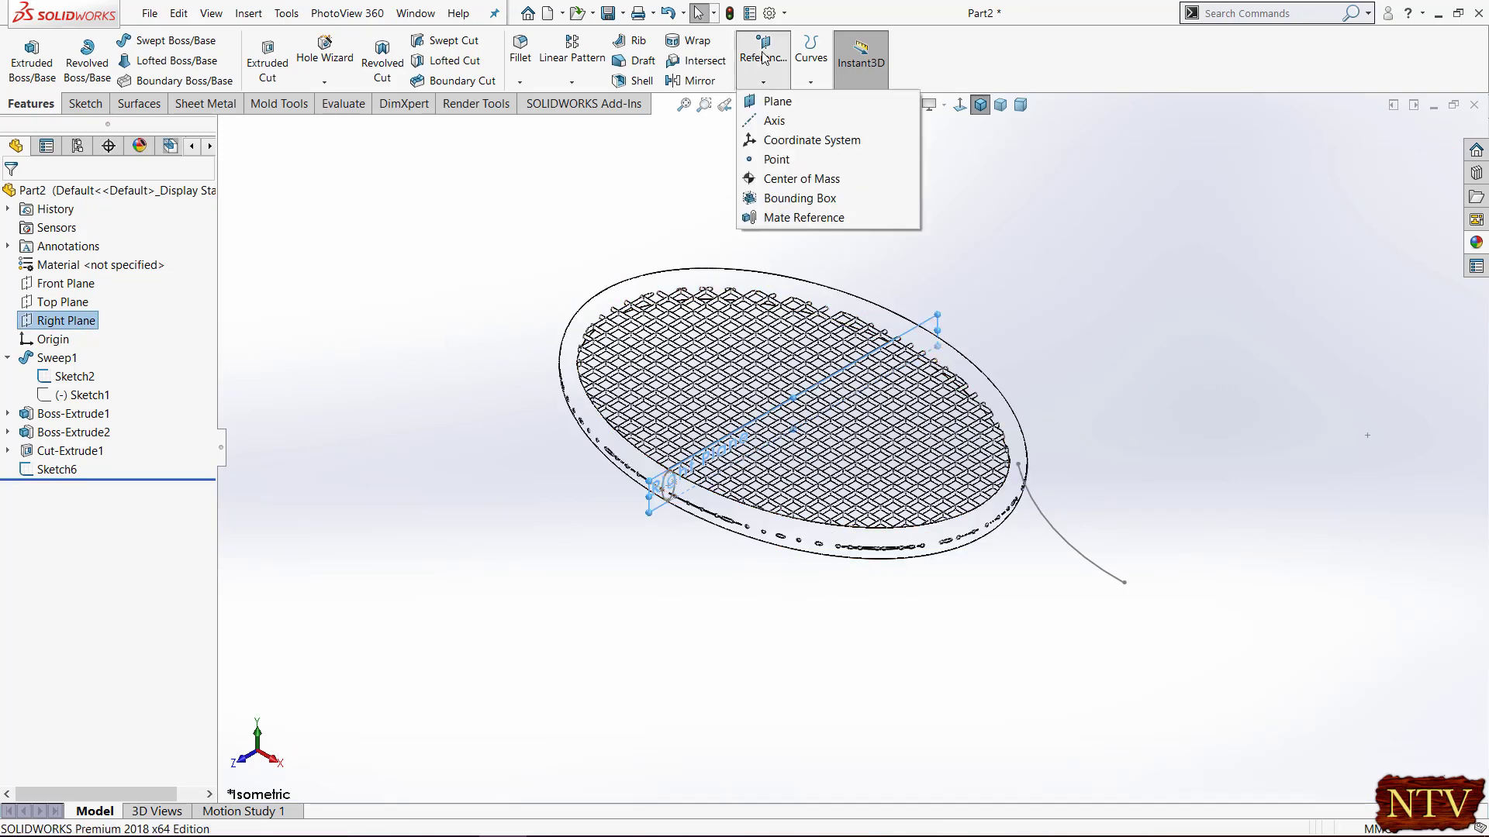
left_click(777, 101)
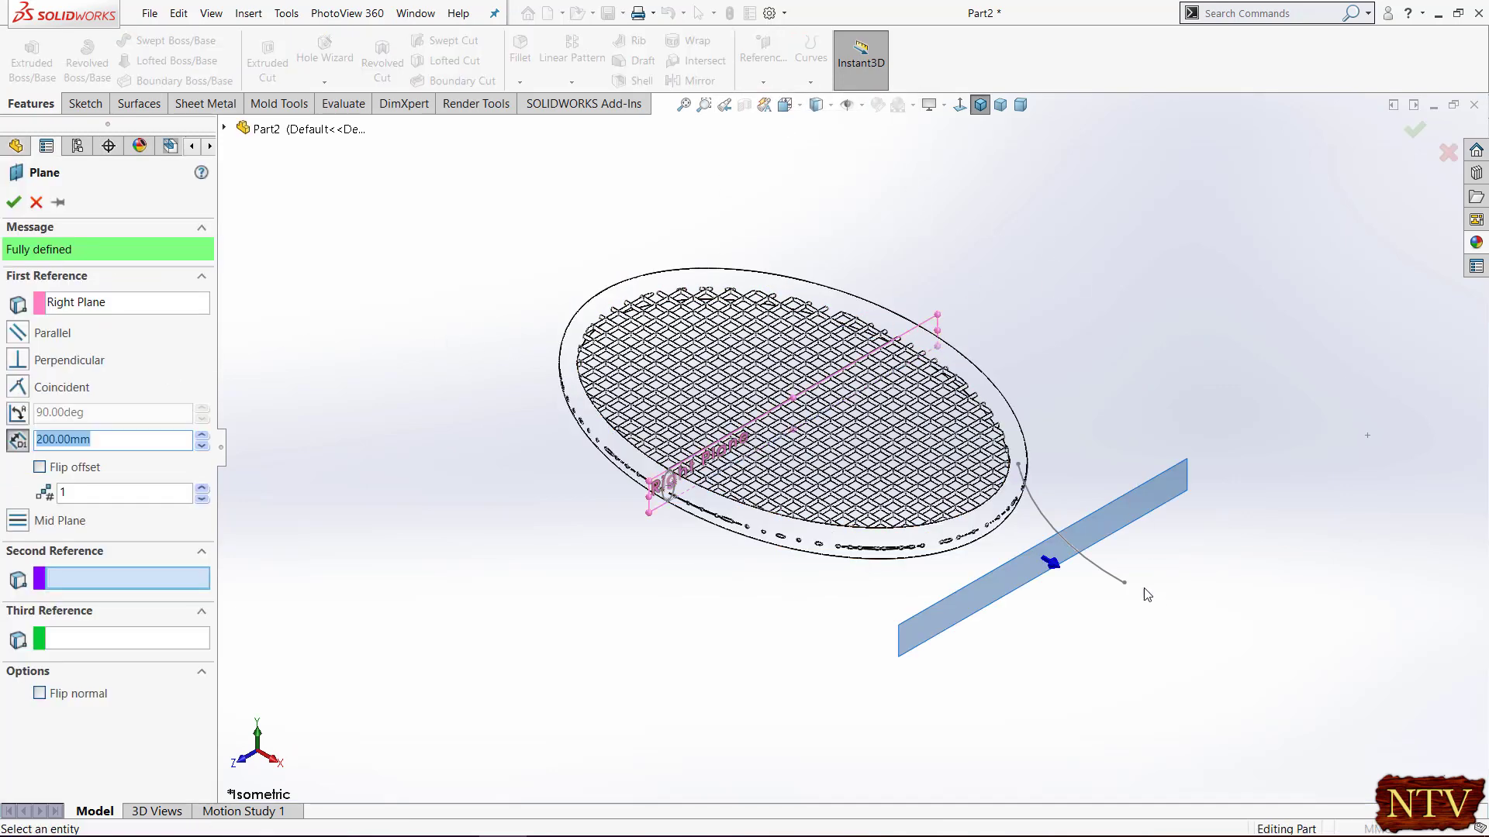
left_click(1124, 583)
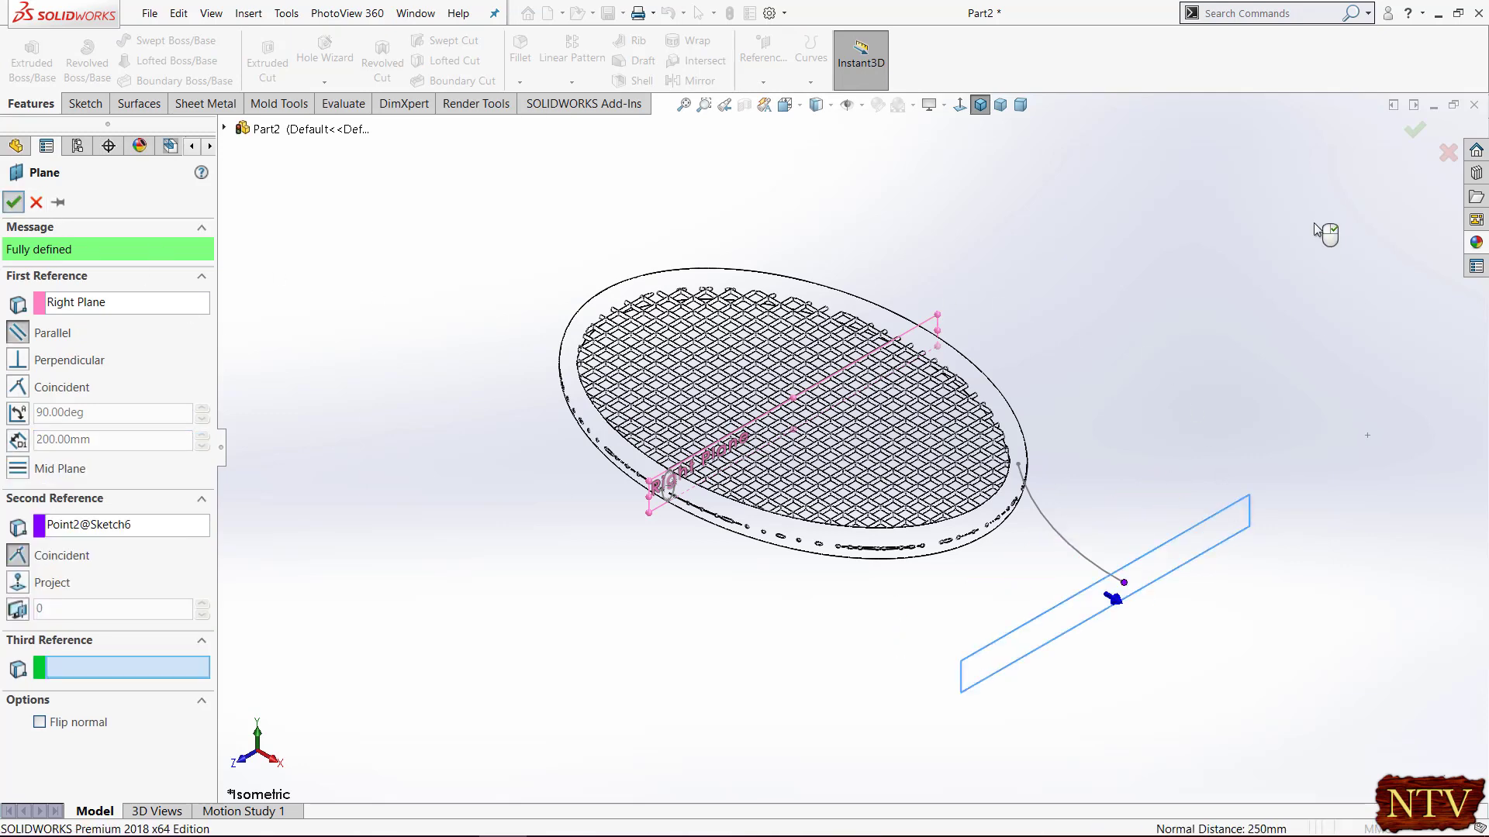
right_click(1326, 233)
Start a sketch on the plane at the arc's outer end and draw an ellipse about 21 mm wide and 17 mm high beside the ring
left_click(1229, 541)
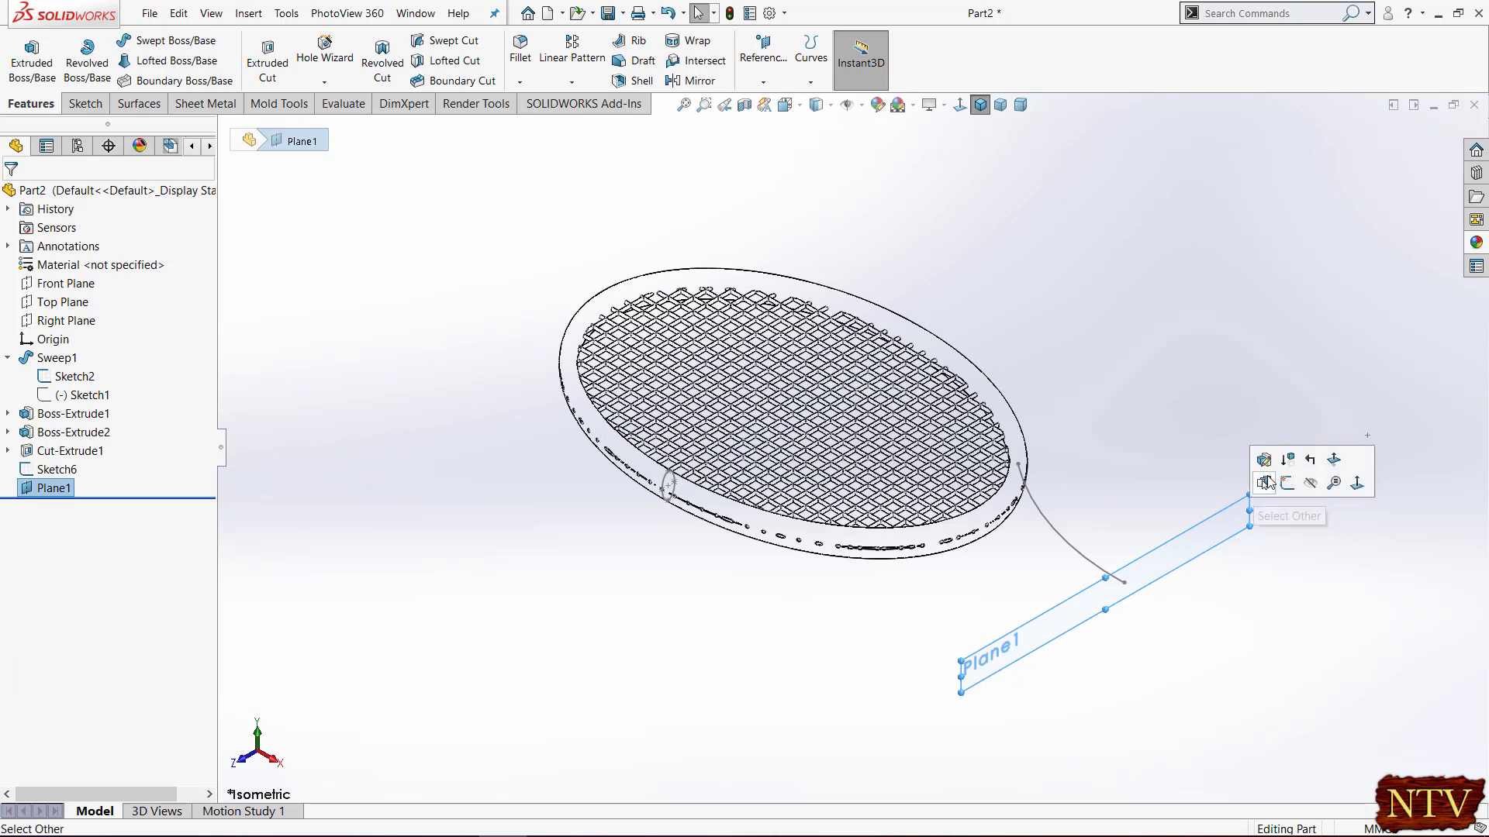
left_click(1264, 482)
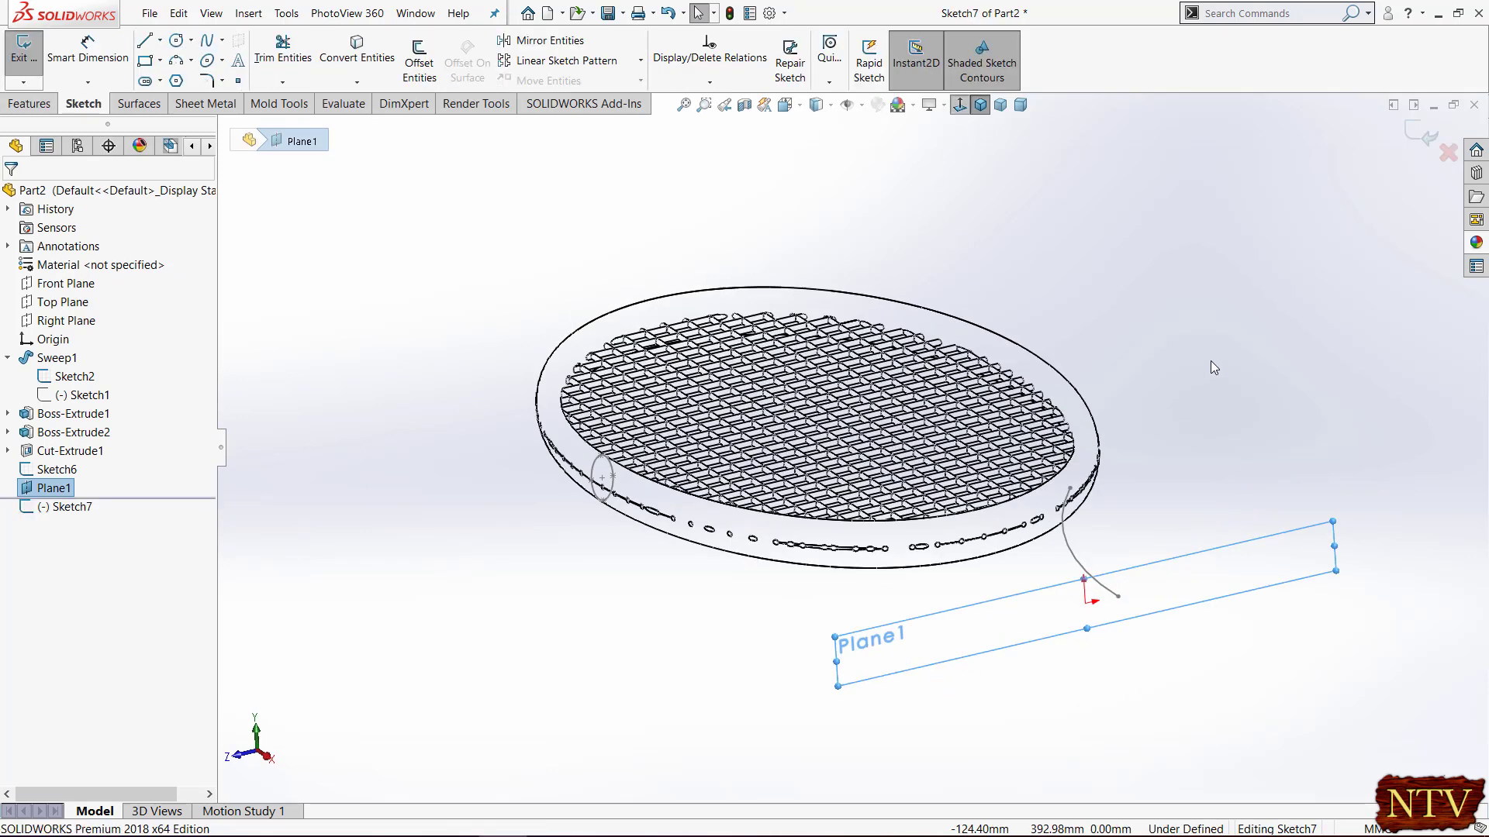
left_click(207, 63)
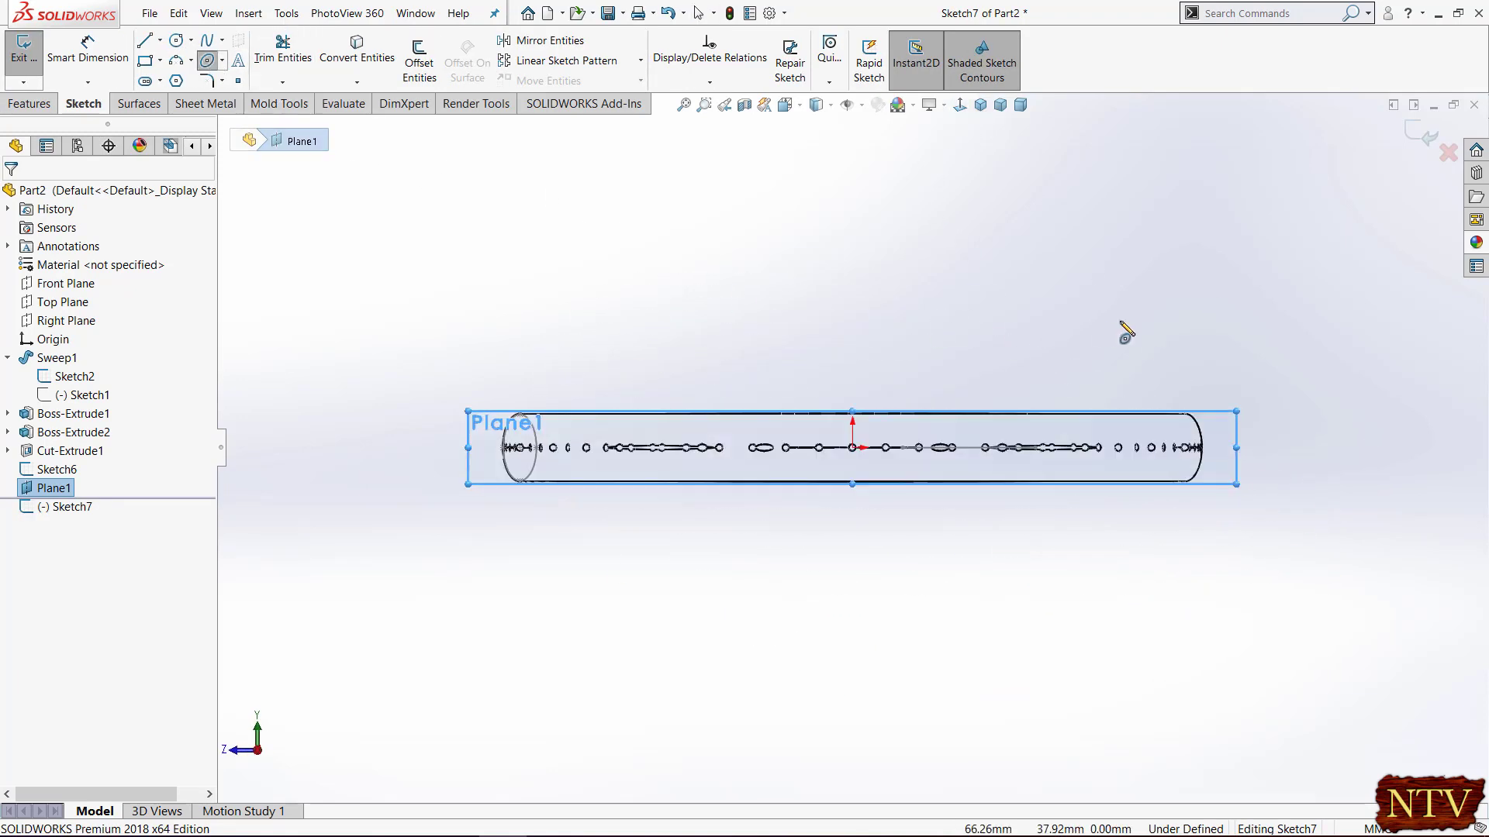
left_click(1140, 267)
left_click(1140, 293)
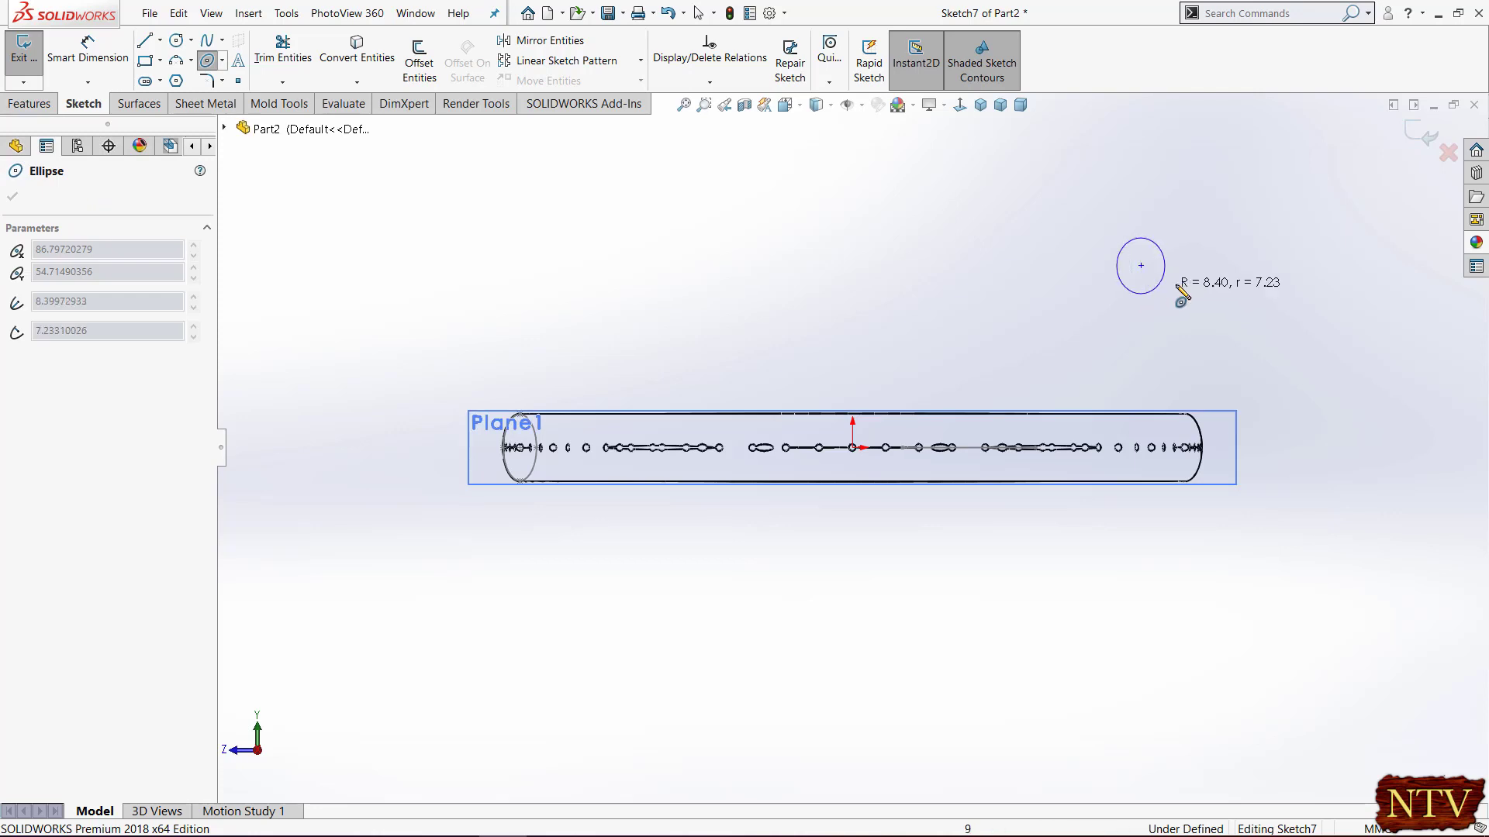
left_click(1177, 287)
right_click(1186, 295)
left_click(1210, 296)
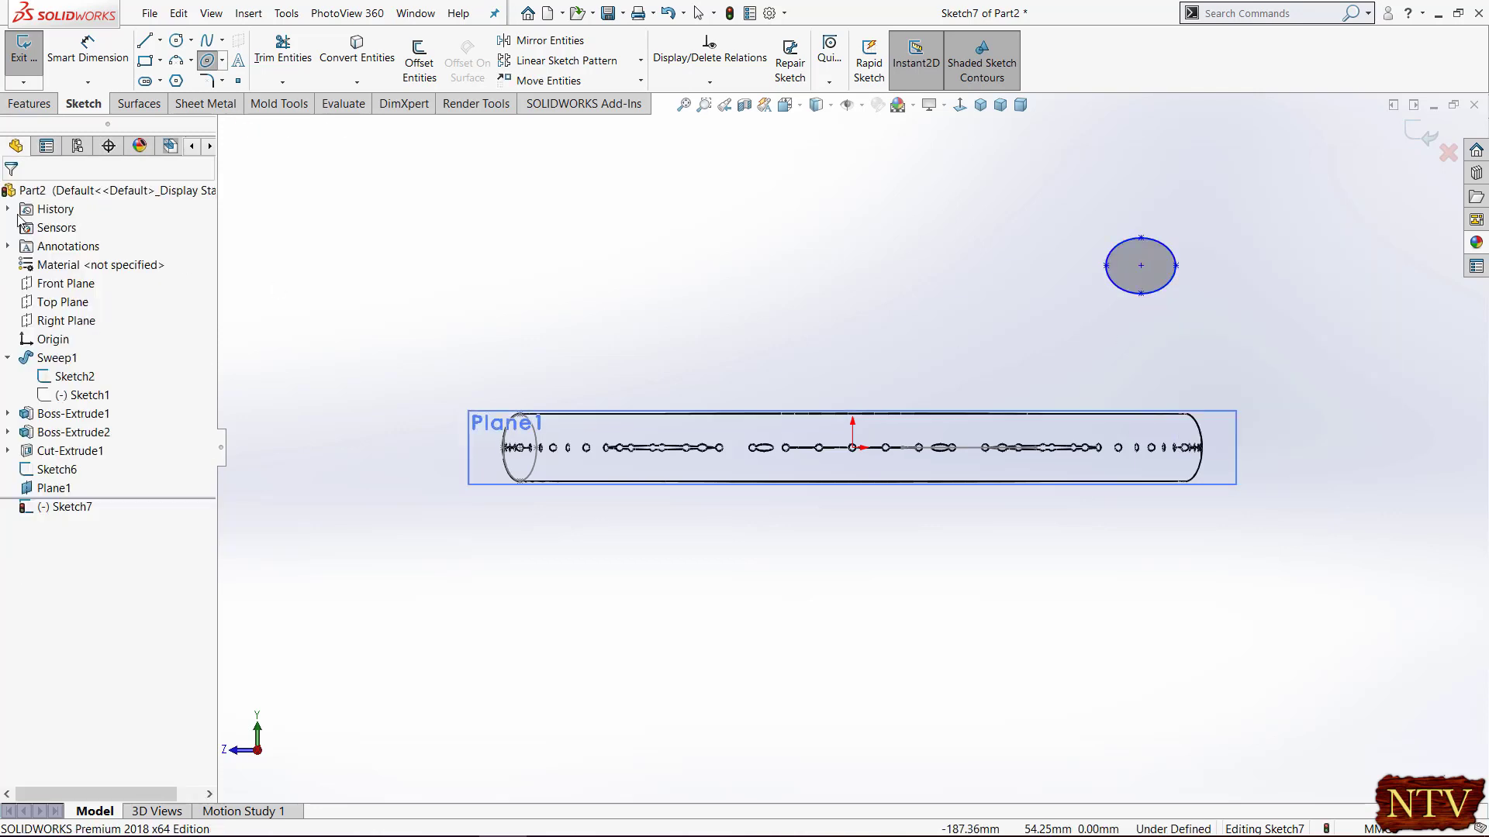
Dimension the ellipse's overall width as 10 mm between its two side points
left_click(67, 73)
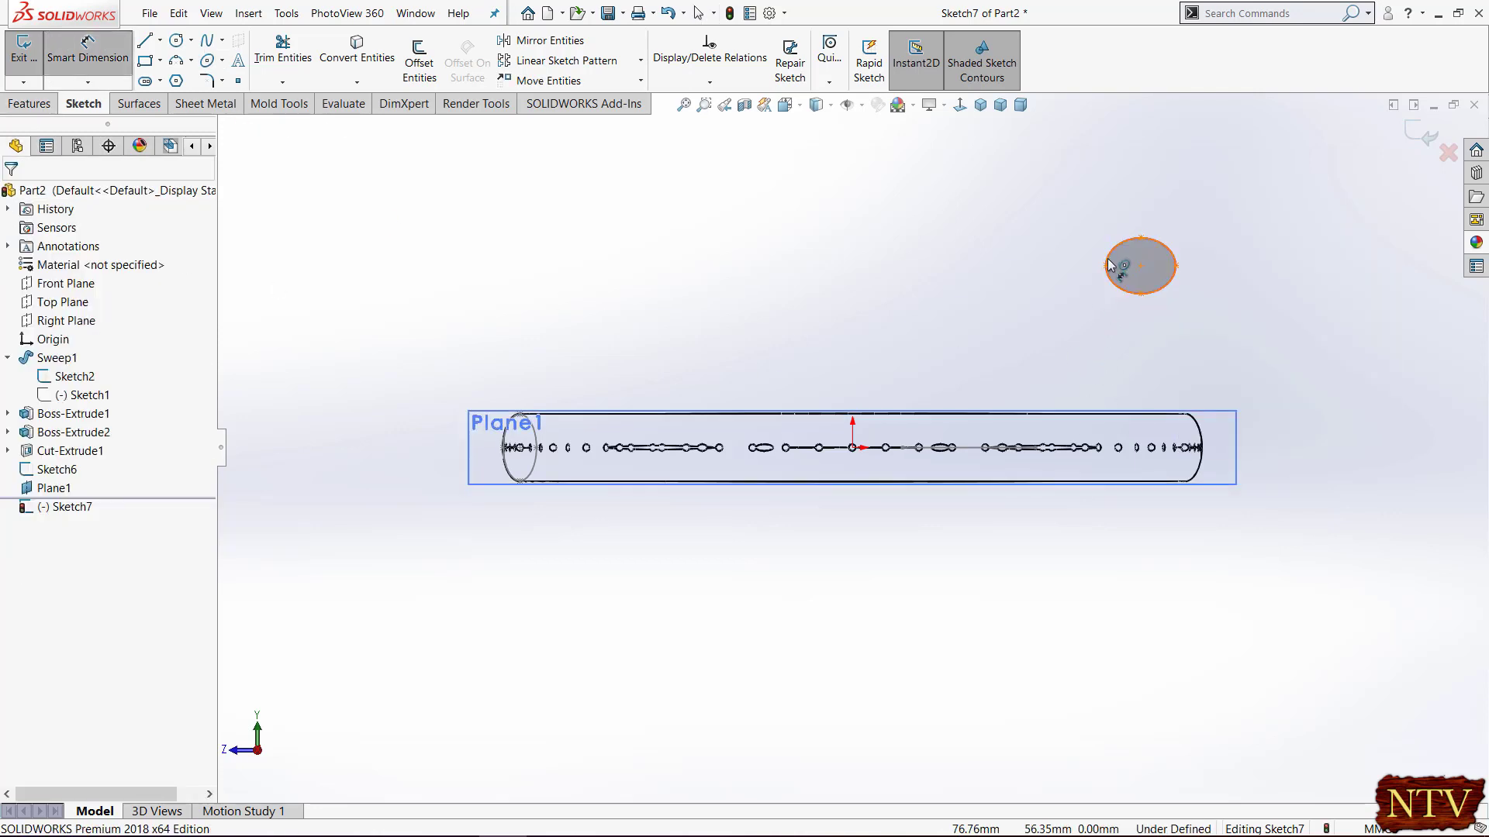
left_click(1107, 267)
left_click(1176, 269)
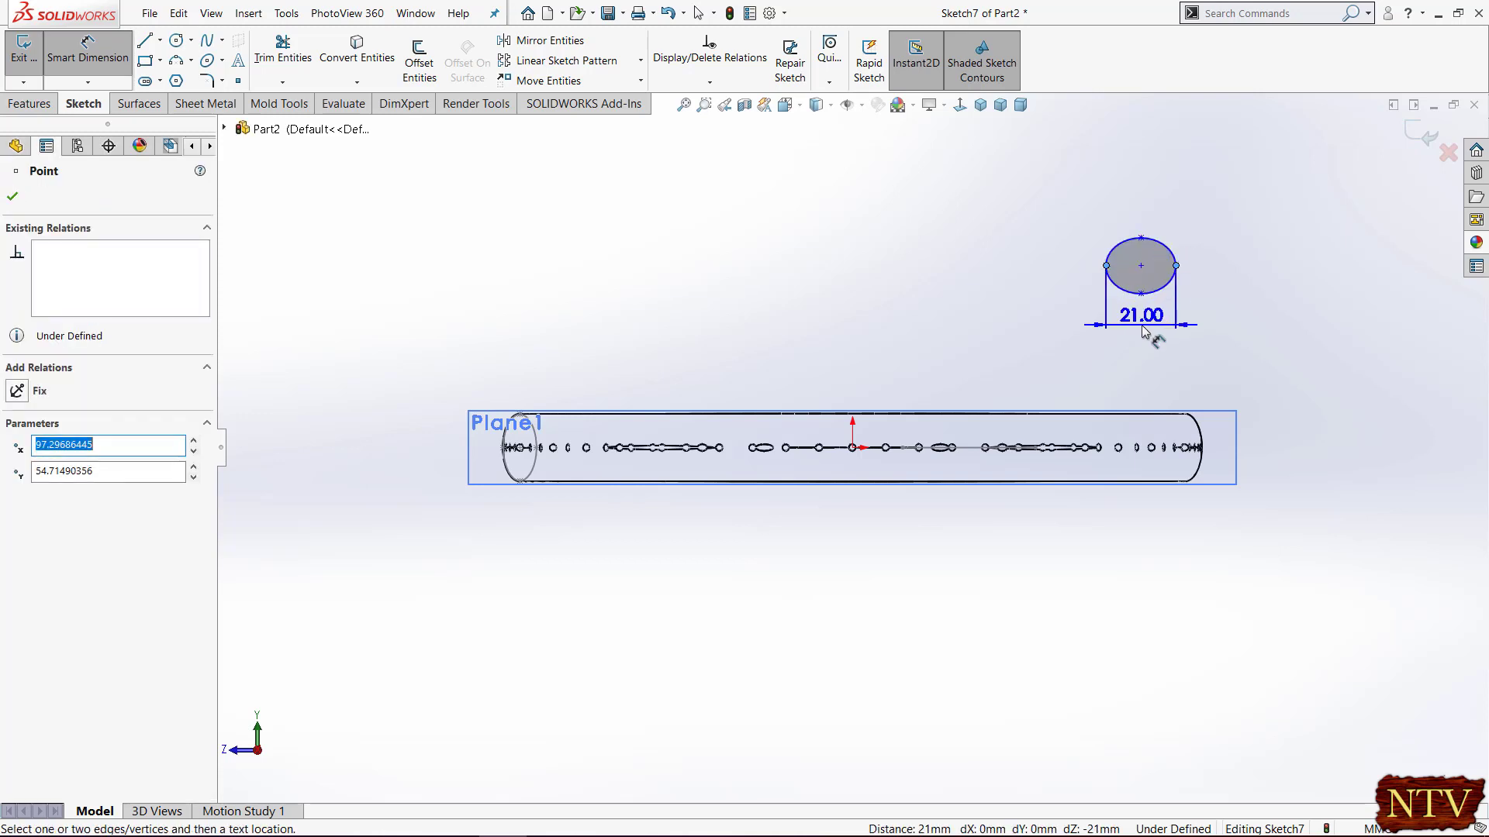
left_click(1141, 324)
key("Return")
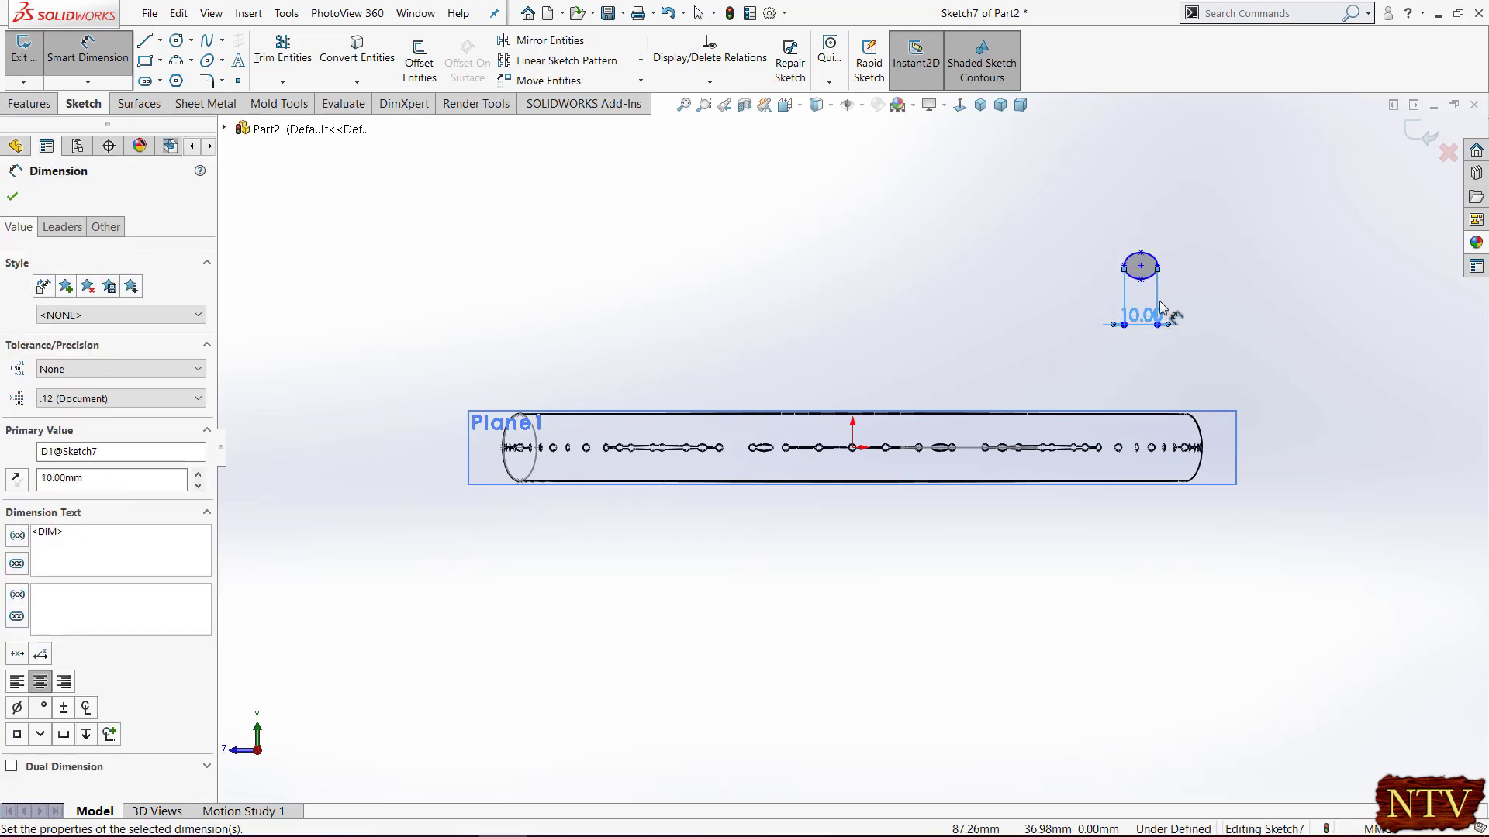
Dimension the ellipse's overall height as 18 mm between its upper and lower points
left_click(1141, 280)
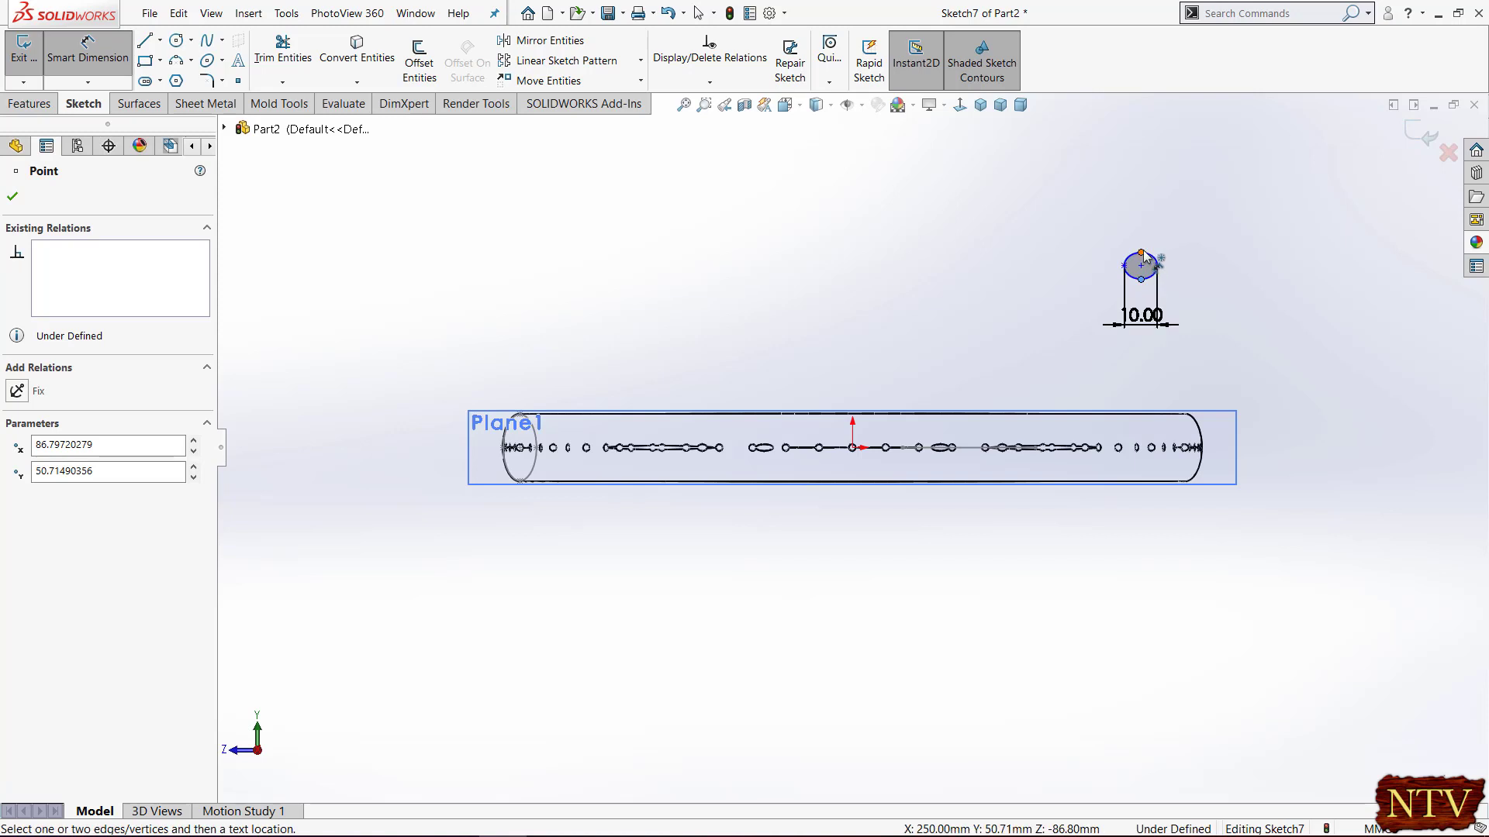
left_click(1141, 252)
left_click(1246, 277)
type("18")
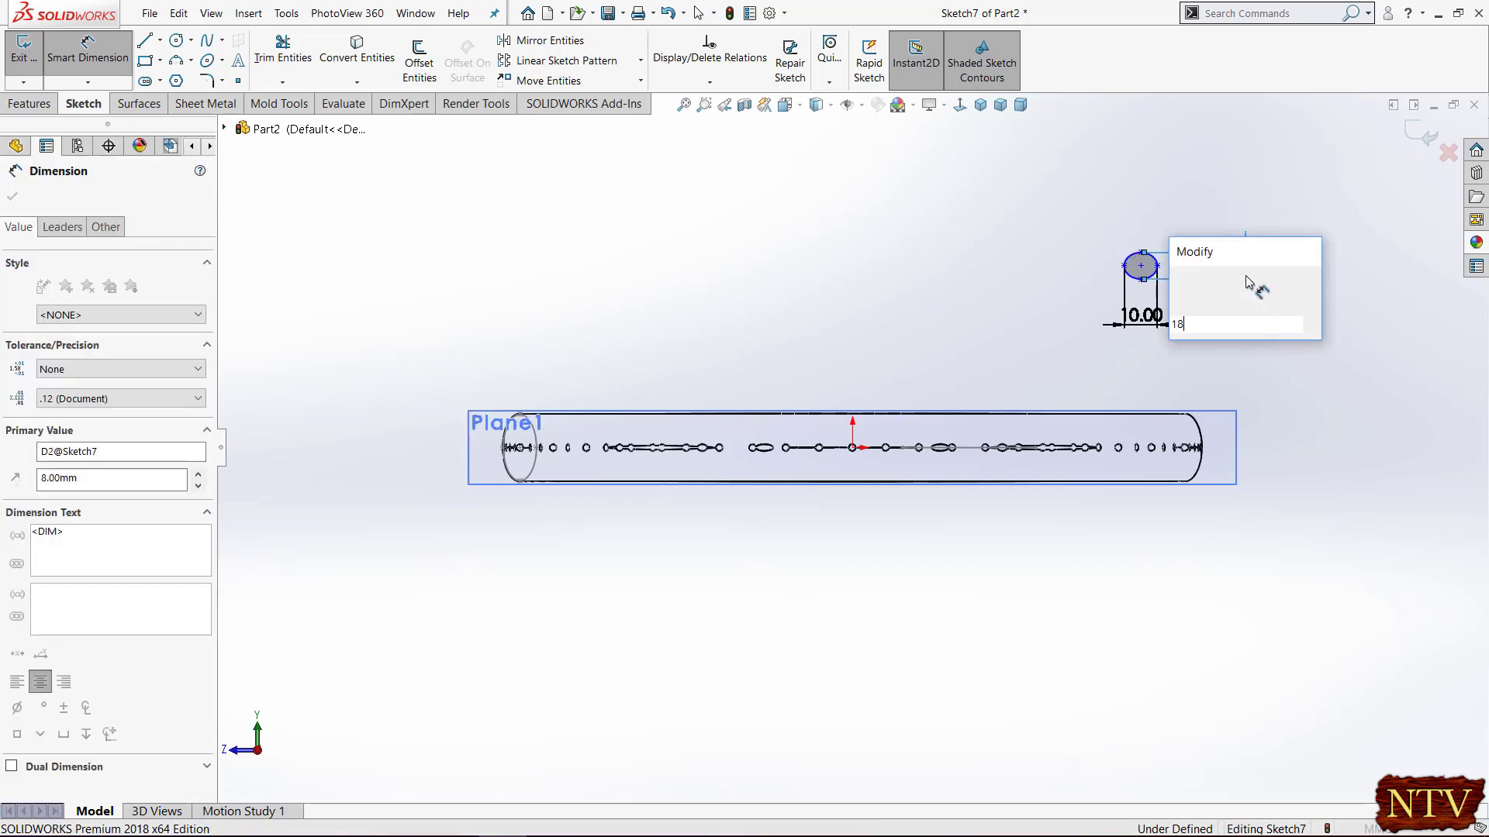
key("Return")
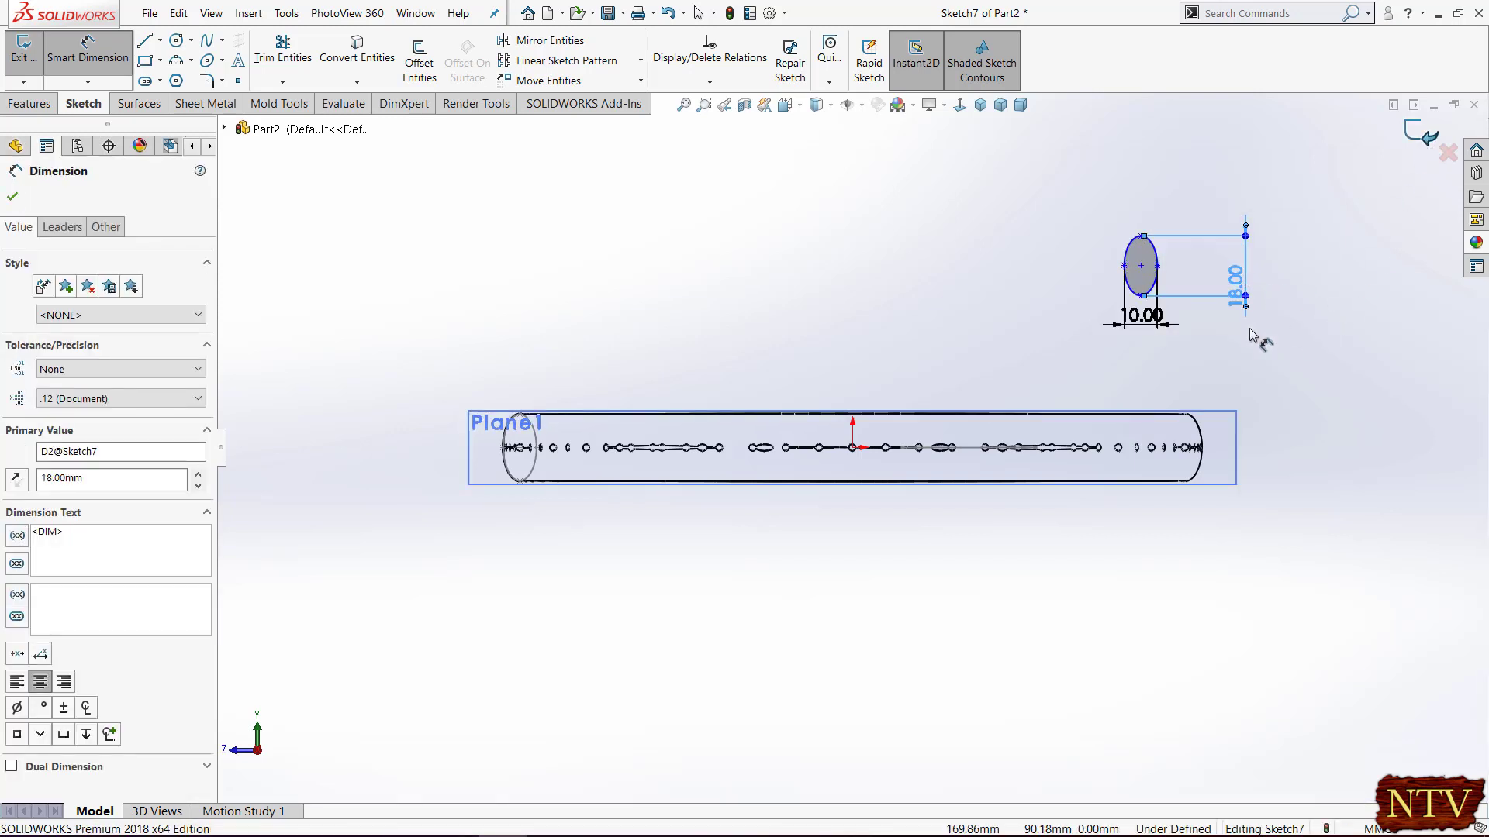
key("Escape")
Add a Pierce relation between the ellipse's centre and the arc path
left_click(1141, 314)
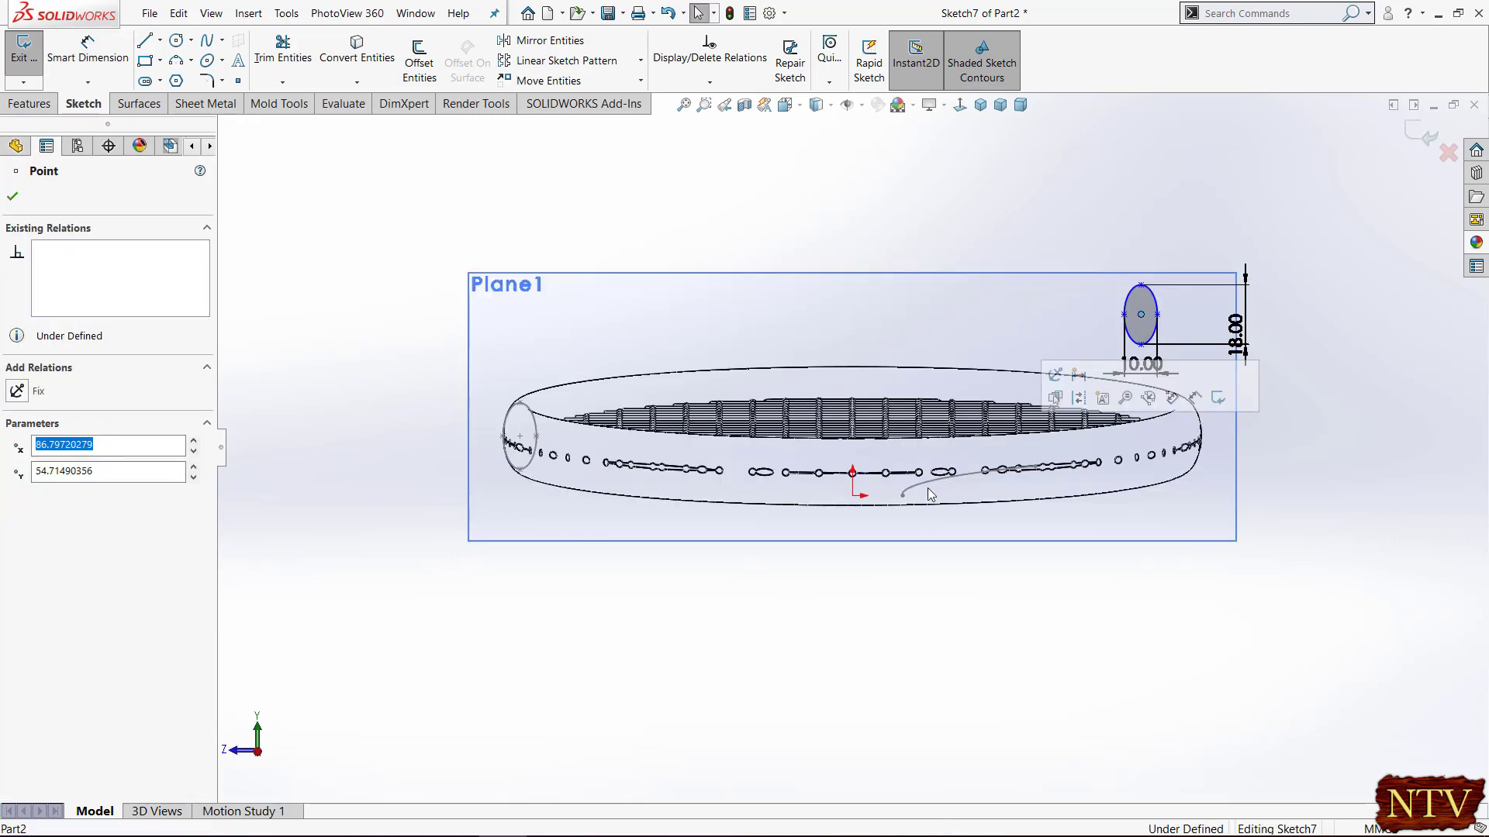
left_click(901, 495, "ctrl")
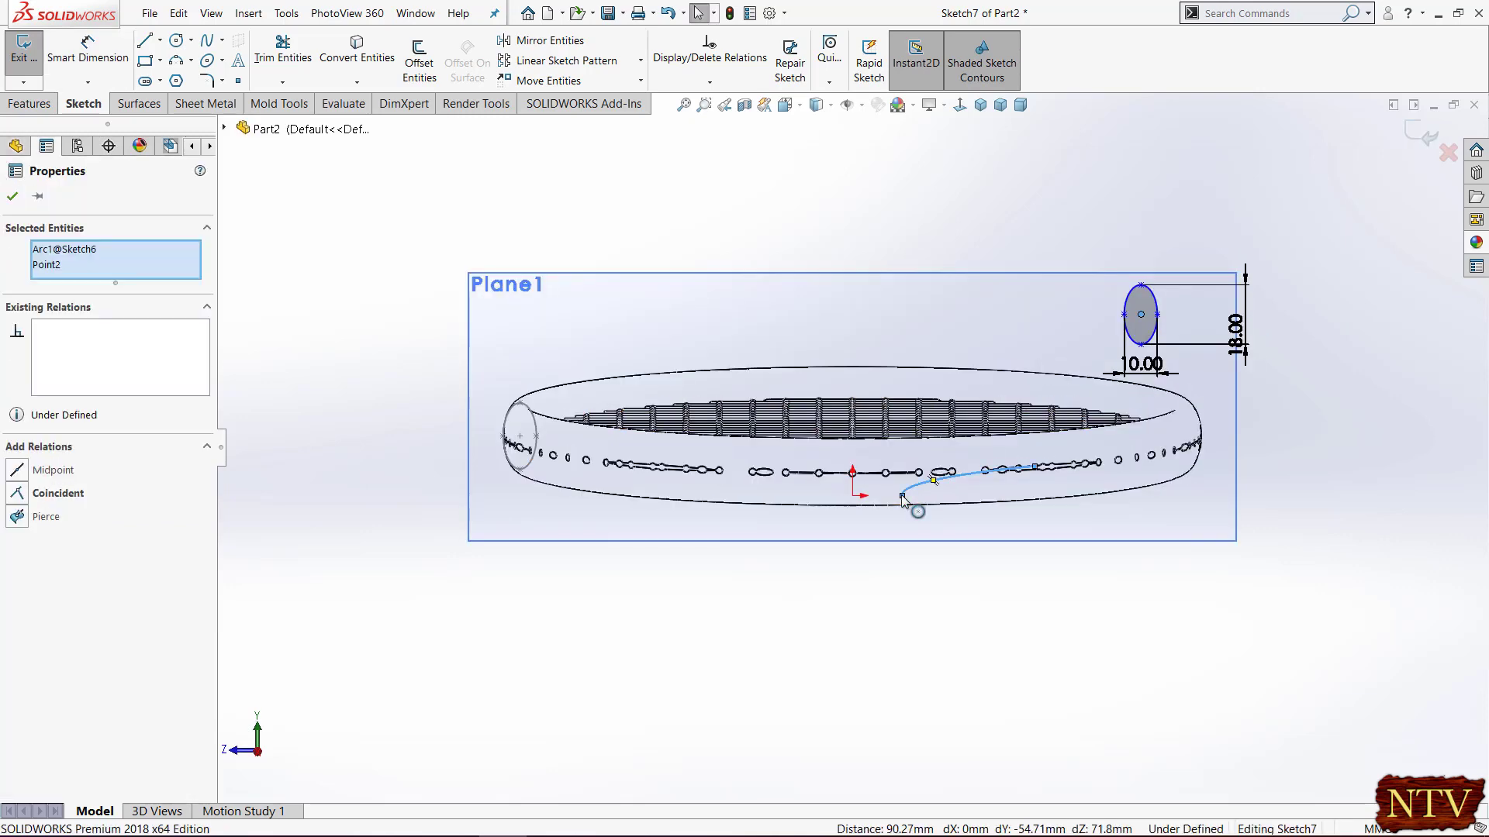
left_click(23, 525)
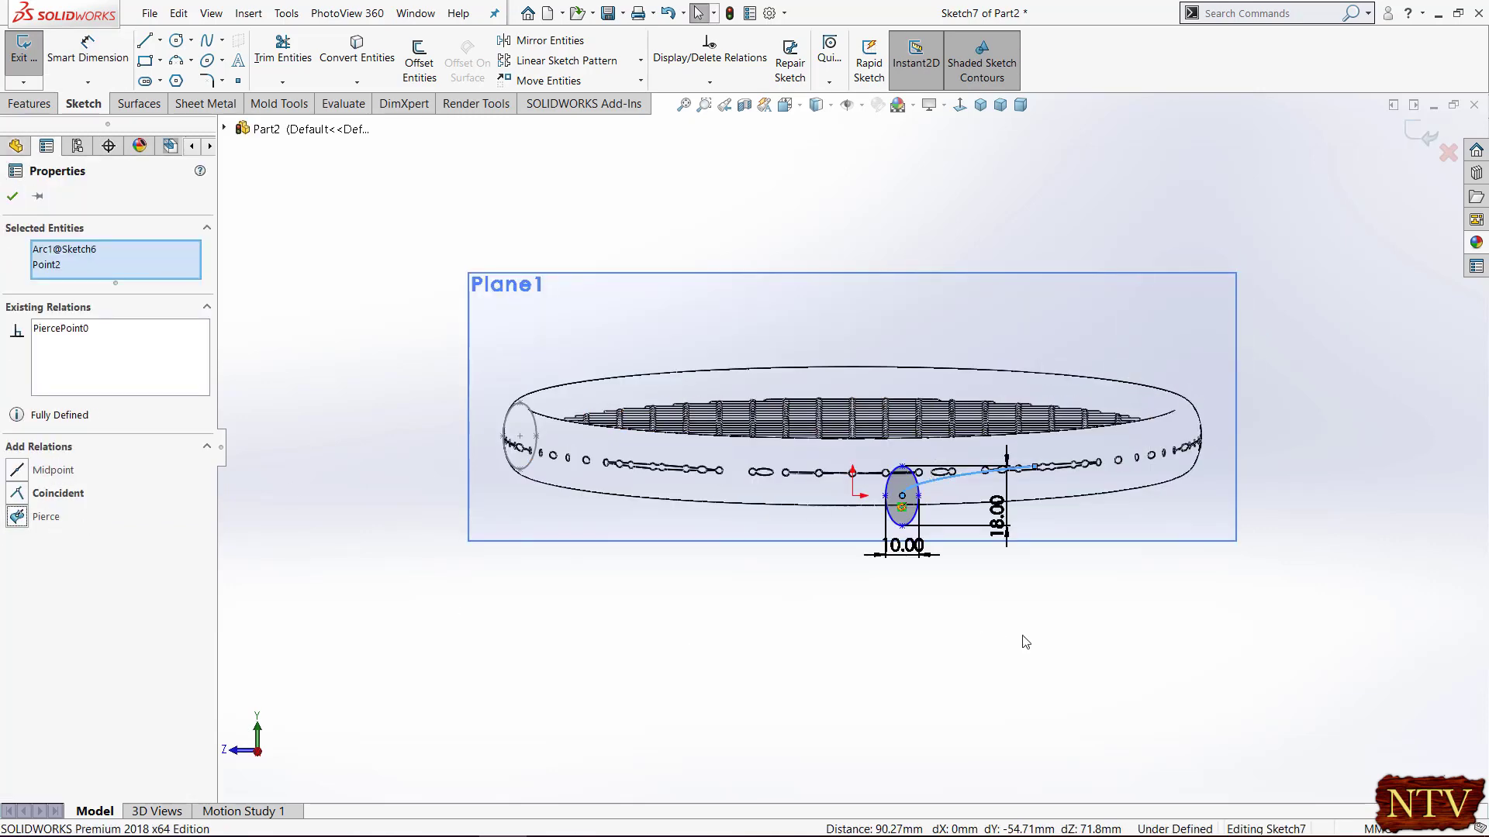
Make the ellipse's centre and upper point vertical to each other and finish the sketch
middle_click_drag(747, 638, 899, 548)
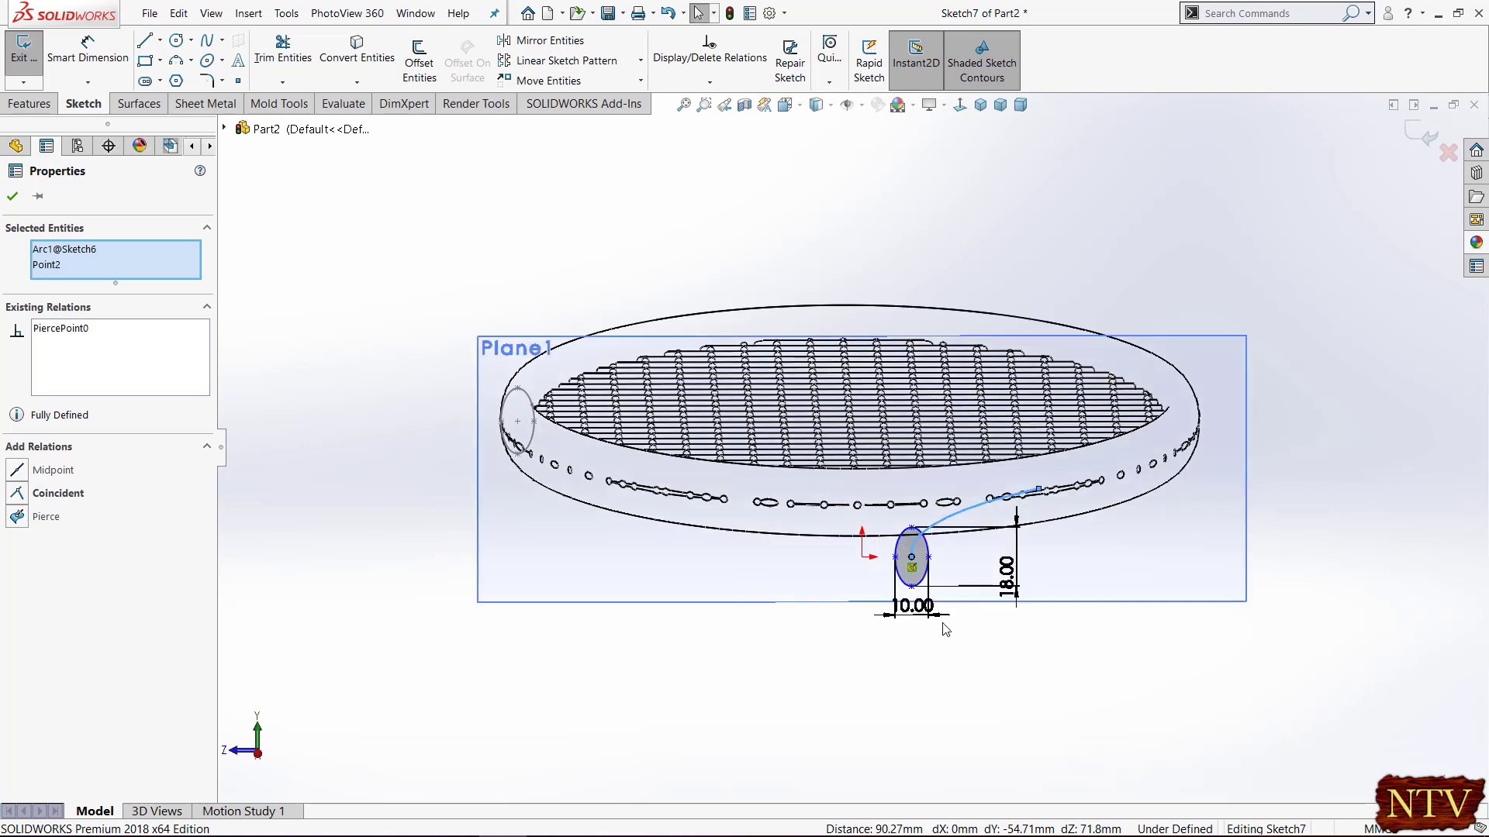
left_click(911, 531)
left_click(911, 558, "ctrl")
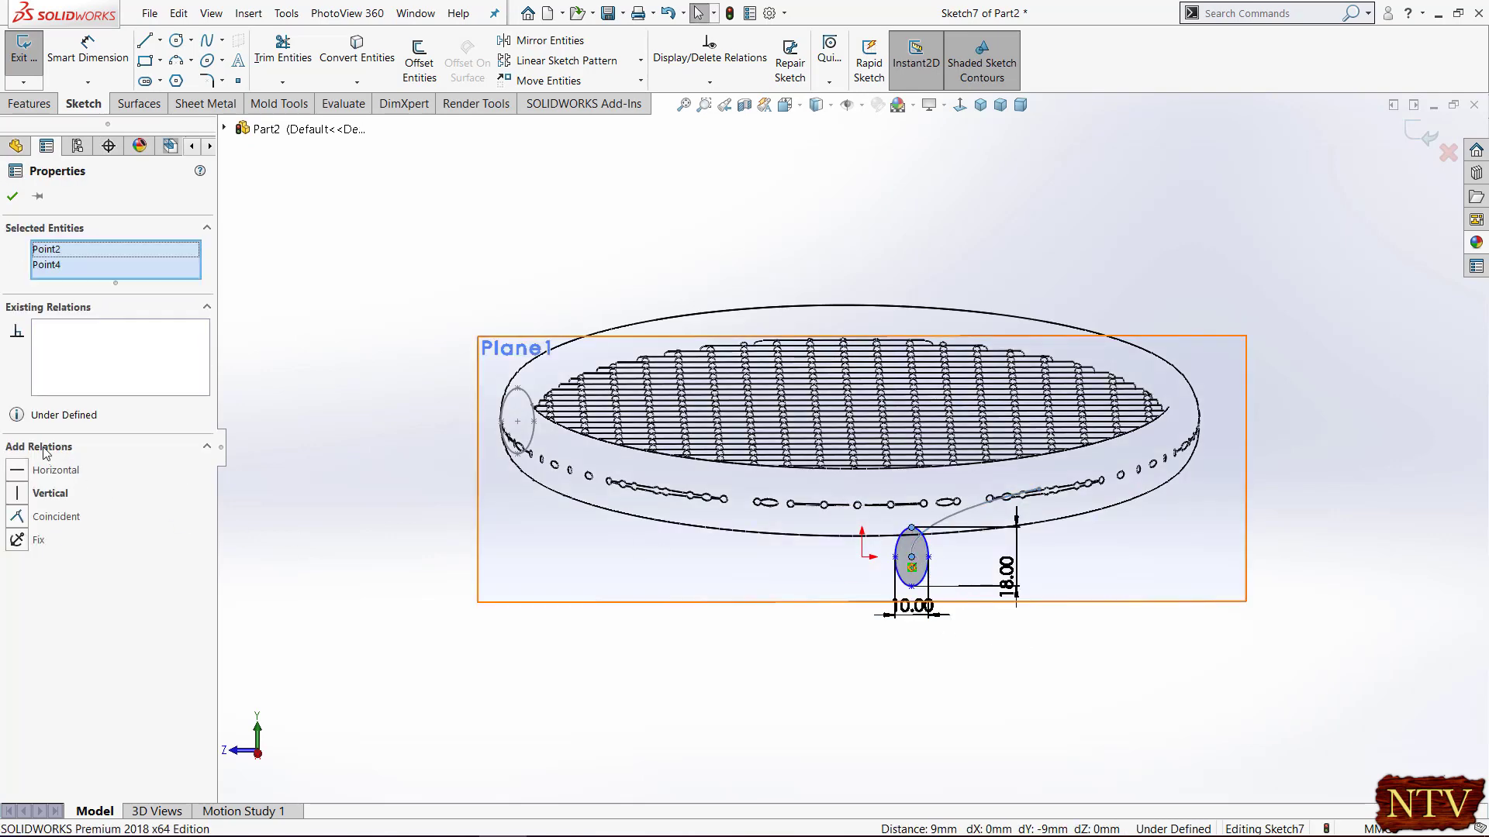
left_click(21, 495)
left_click(1263, 222)
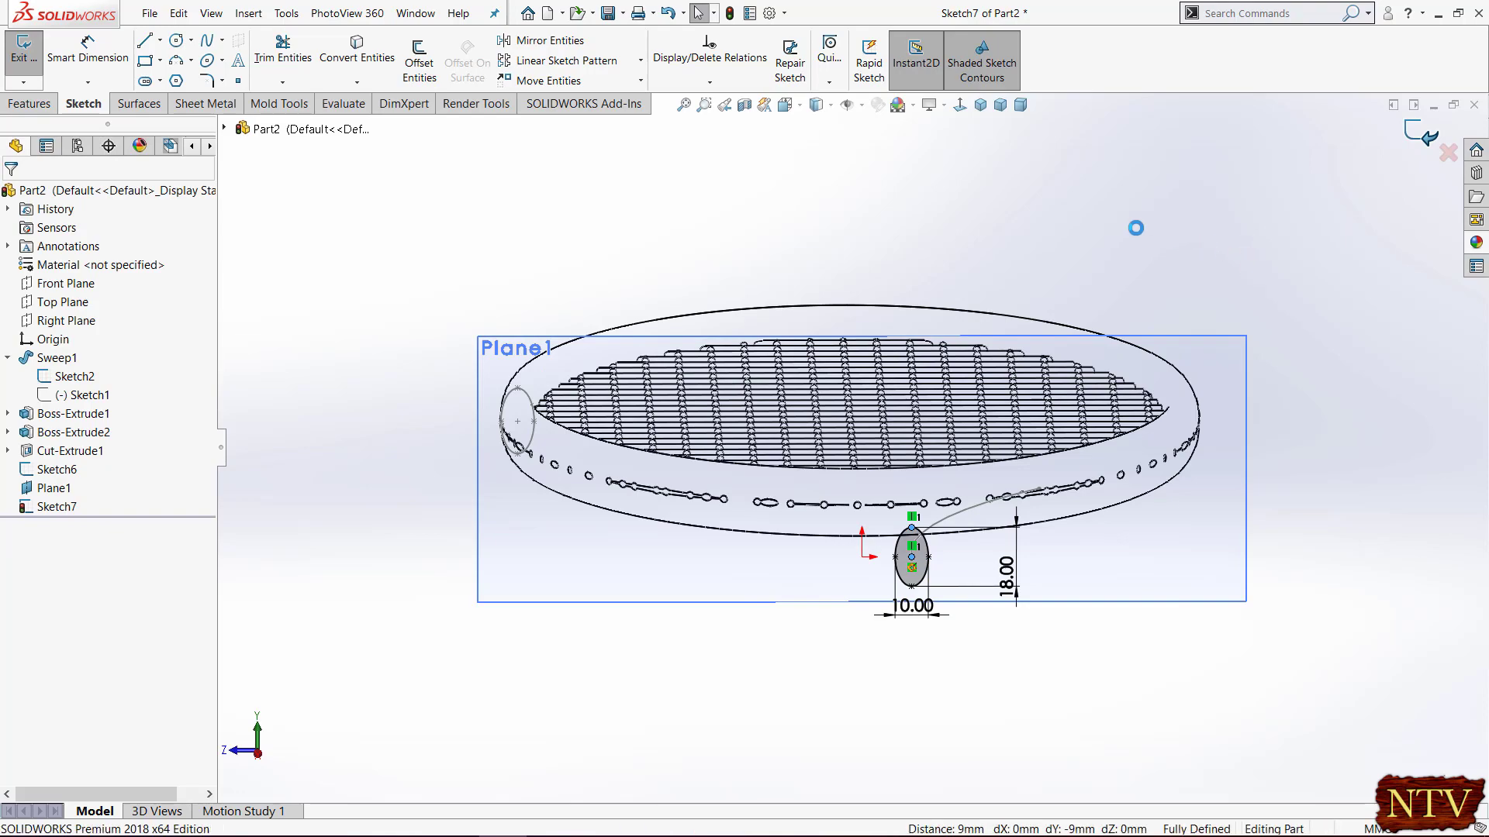
Hide the reference plane at the arc's outer end and return to the Isometric view
right_click(1232, 538)
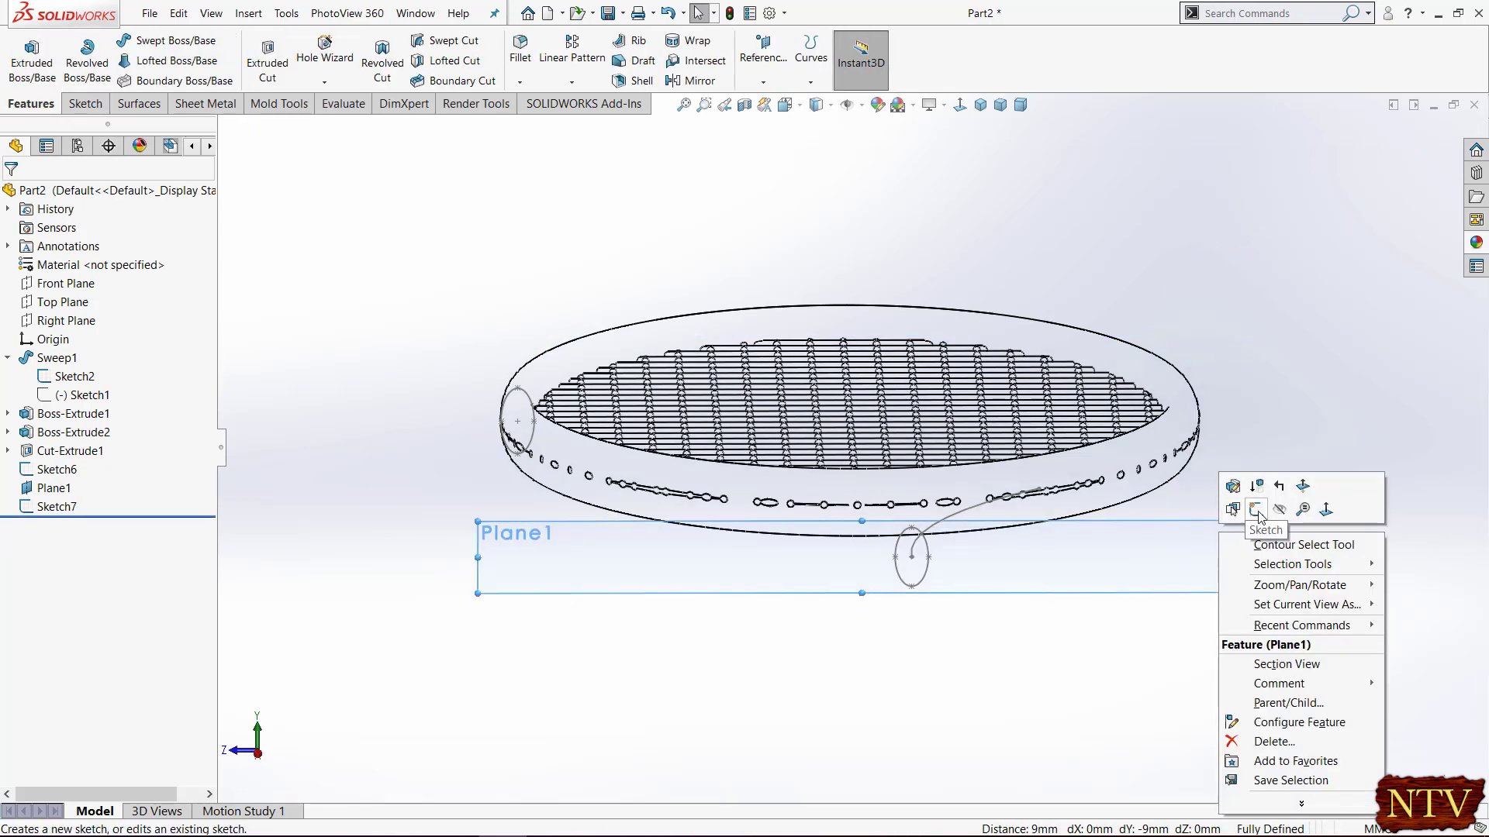
left_click(989, 166)
left_click(980, 105)
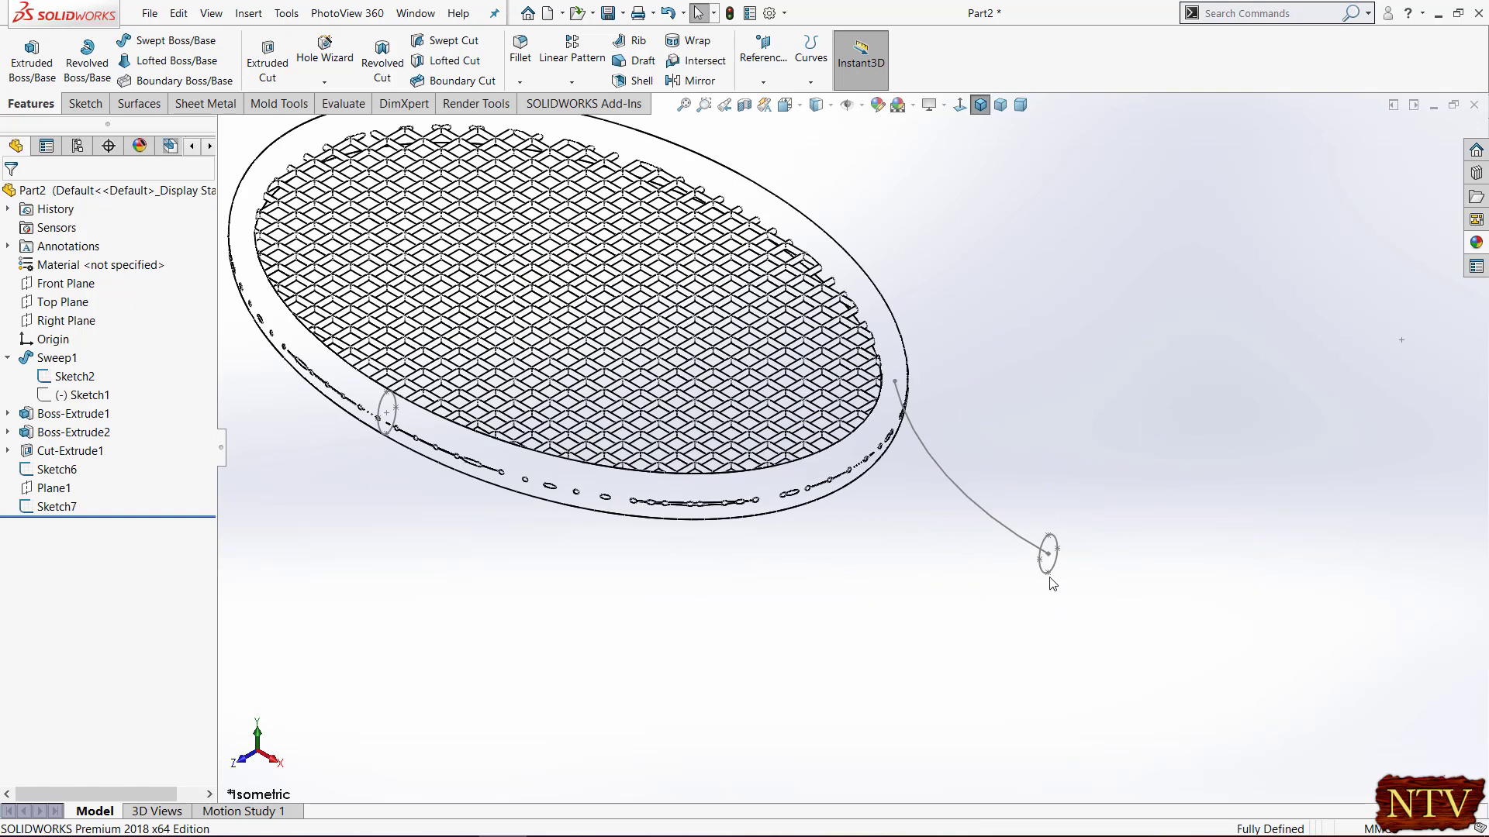
Create a Swept Boss/Base with the ellipse sketch as profile and the arc sketch as path
left_click(1044, 571)
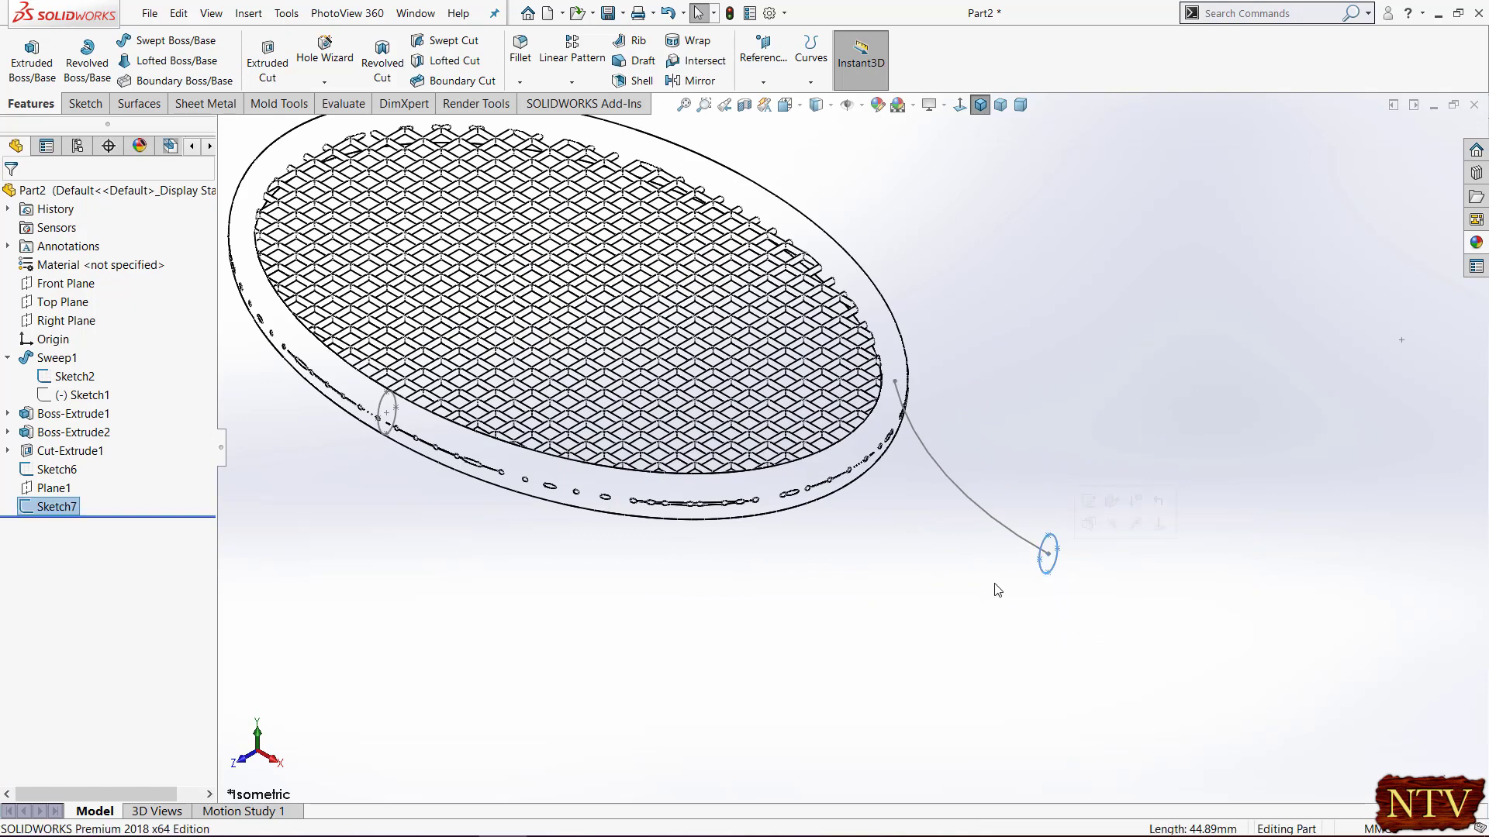
left_click(166, 41)
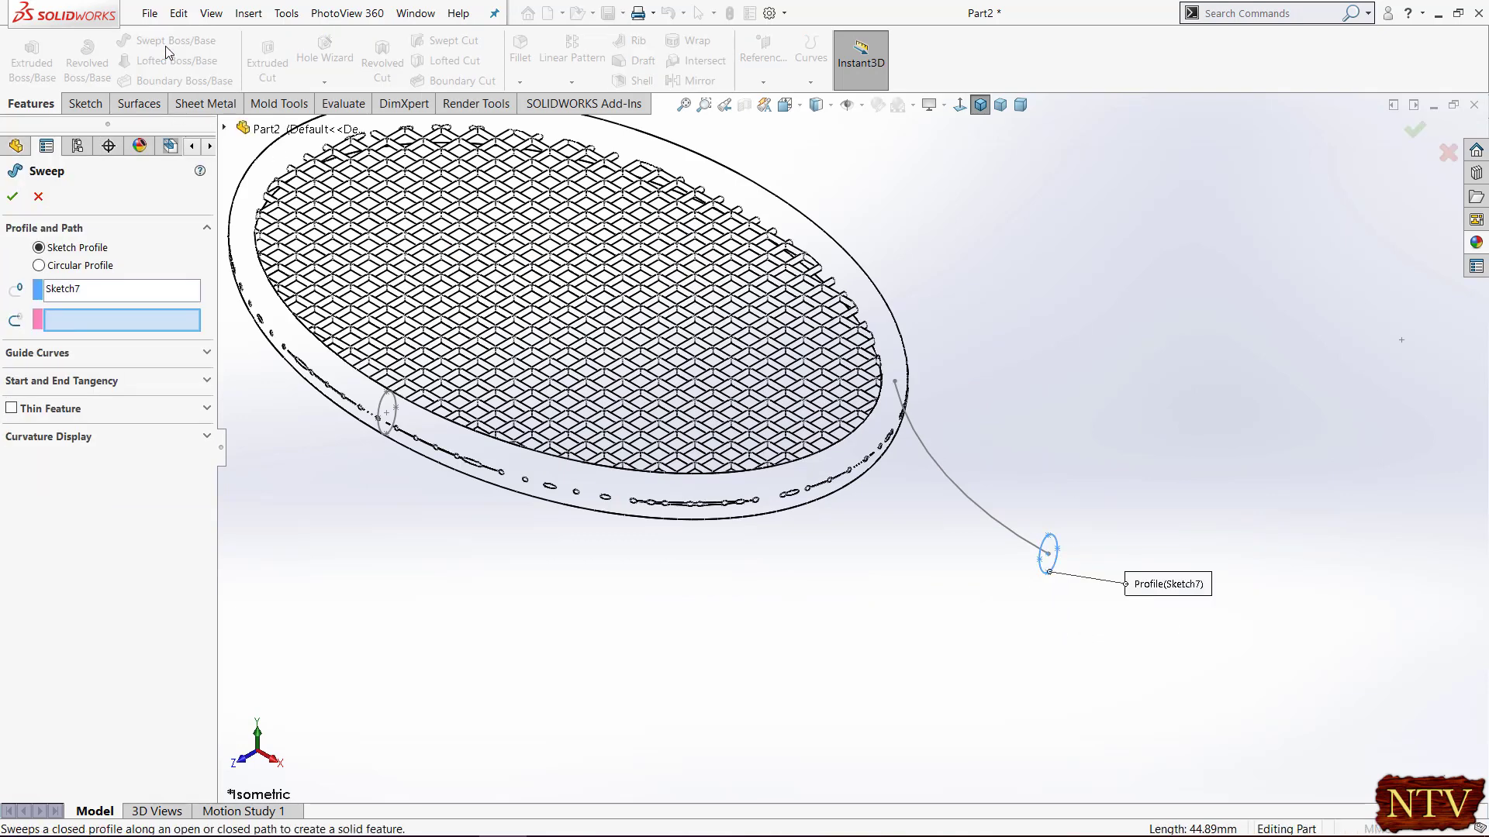
left_click(957, 490)
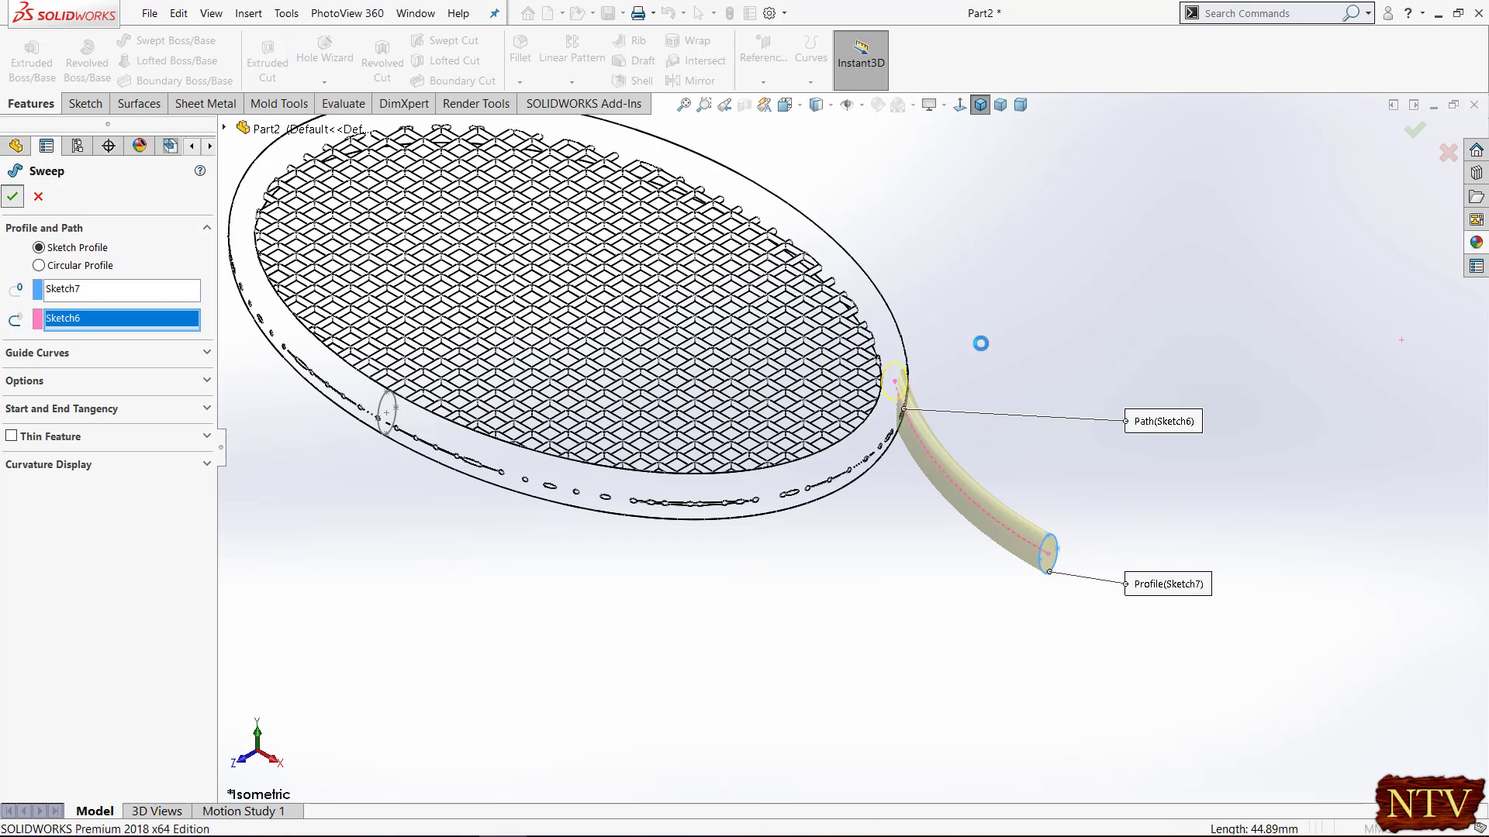
key("Return")
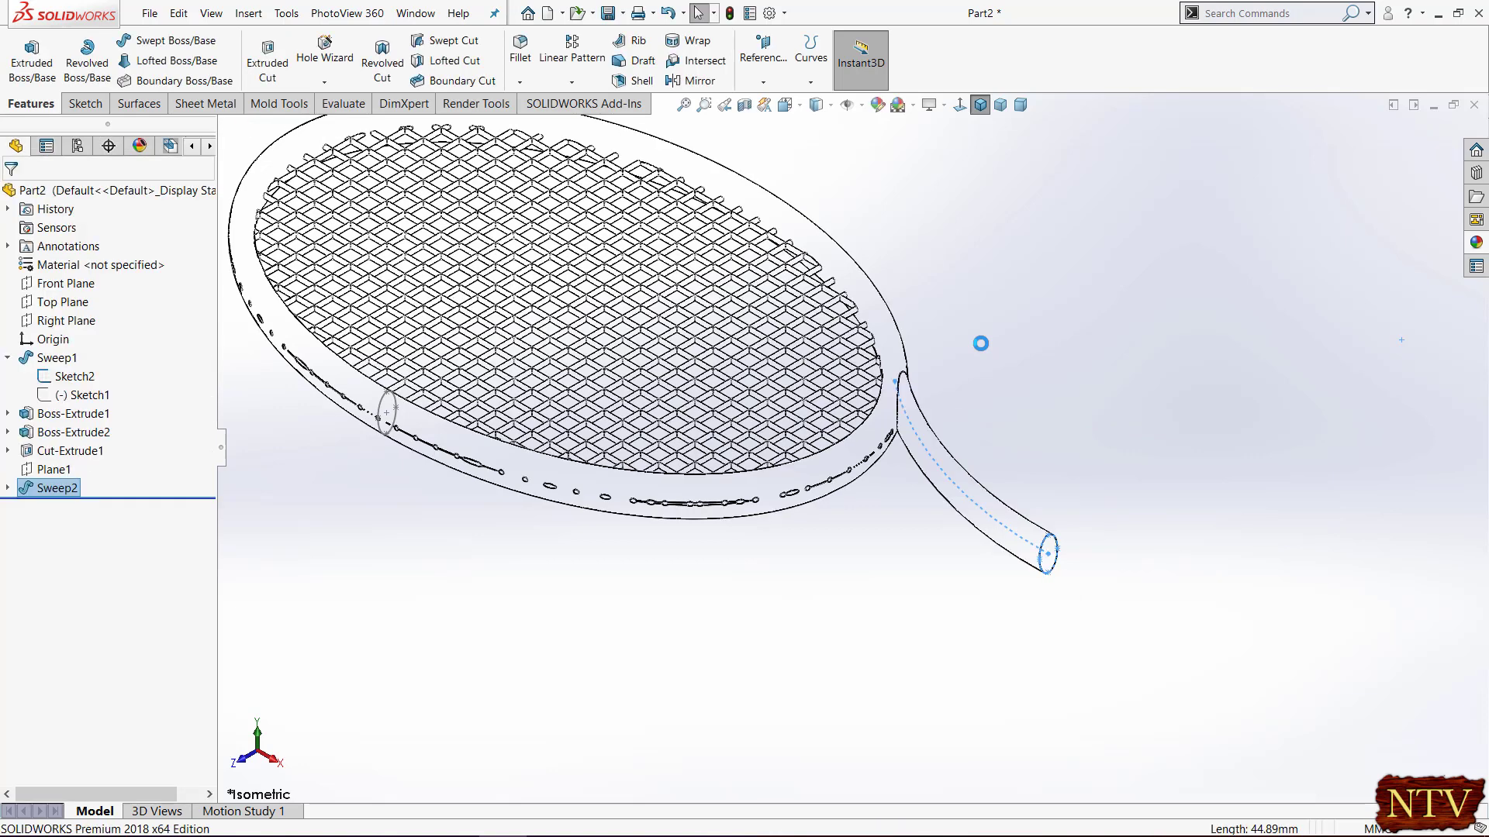
Mirror the swept arm about the Front Plane
scroll(982, 345, "up", 2)
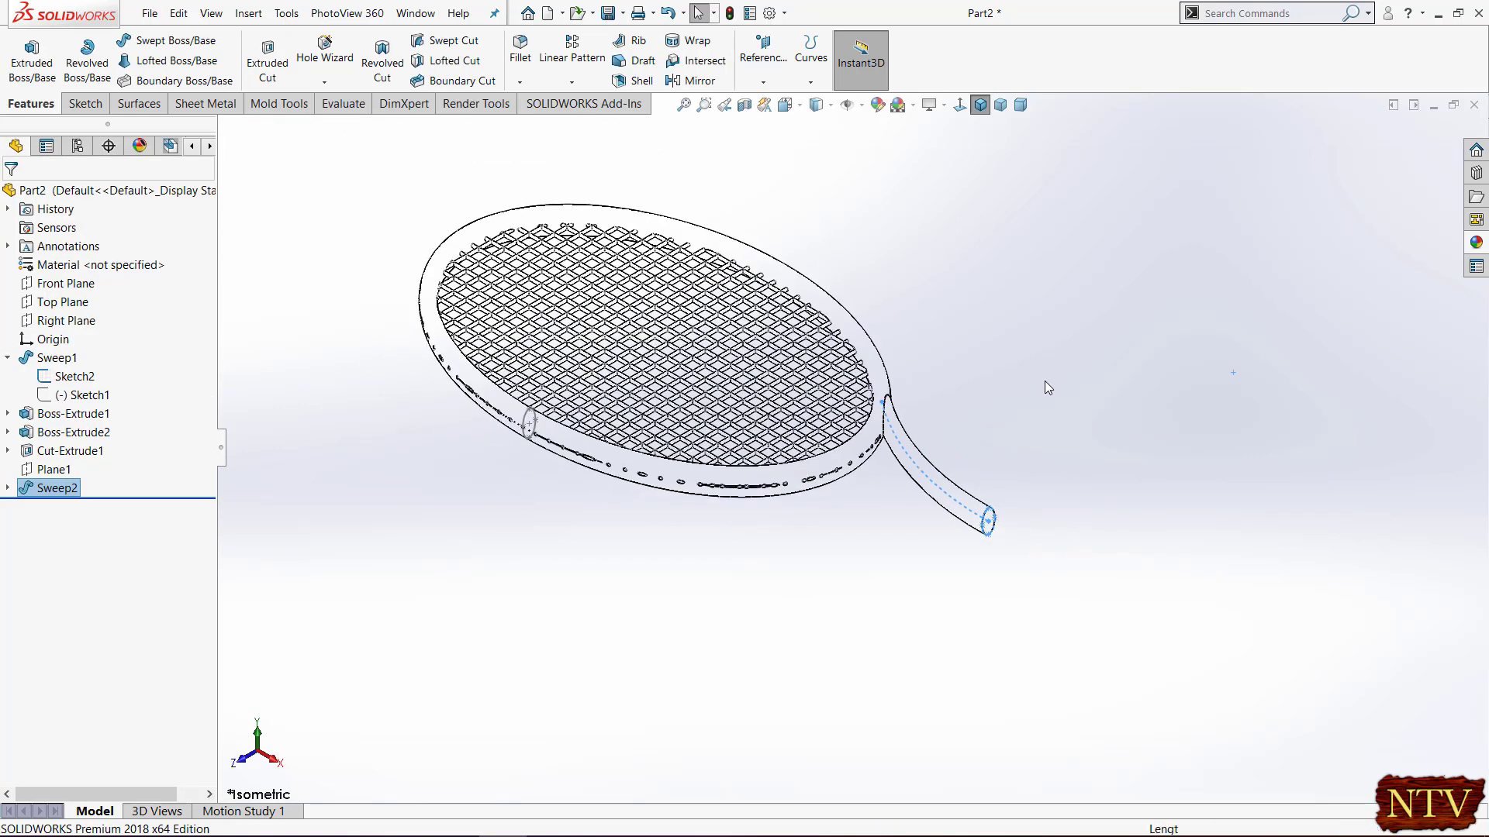
left_click(967, 588)
left_click(57, 488)
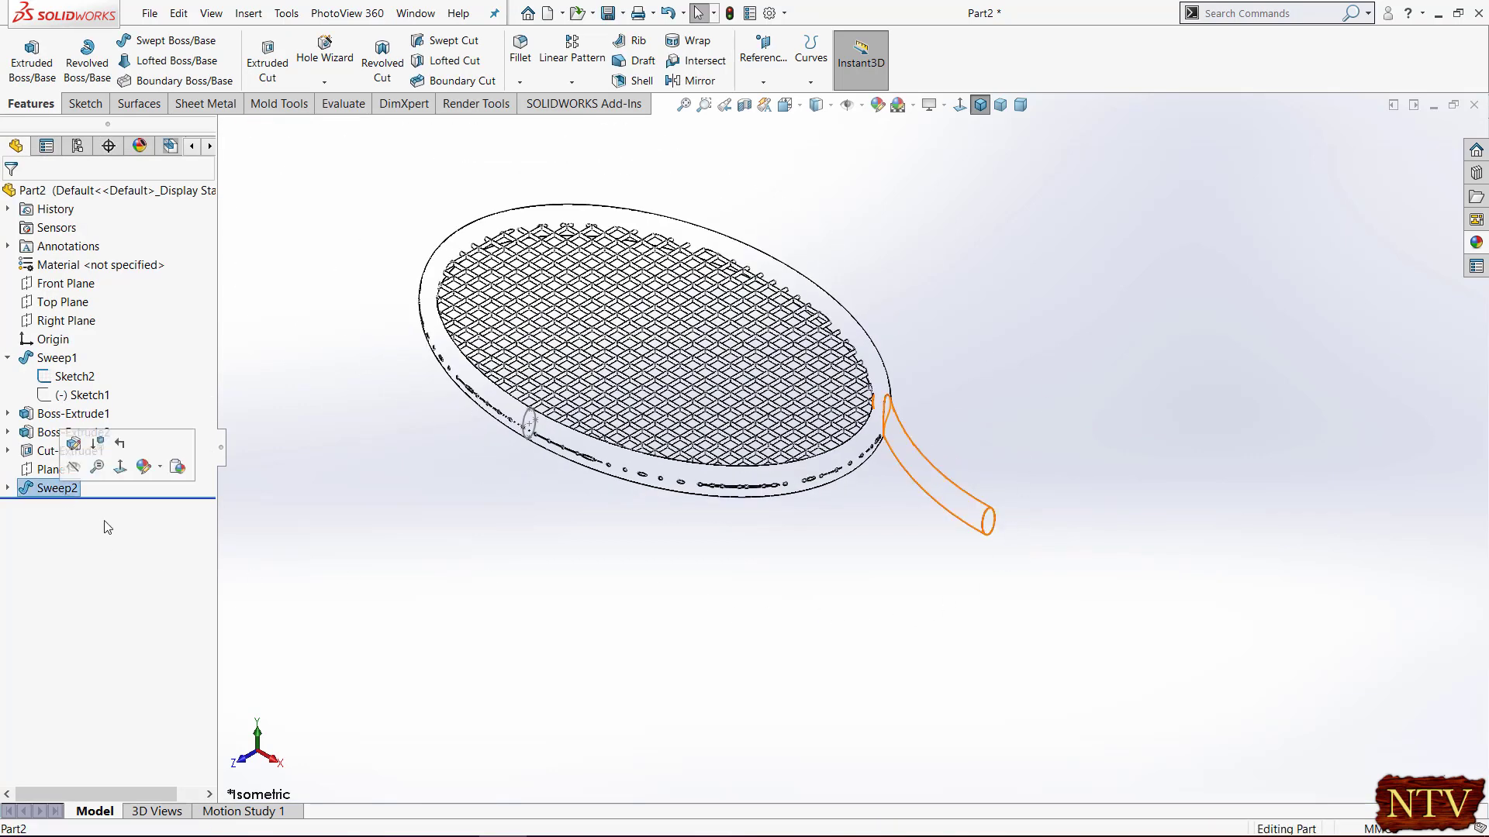
left_click(682, 82)
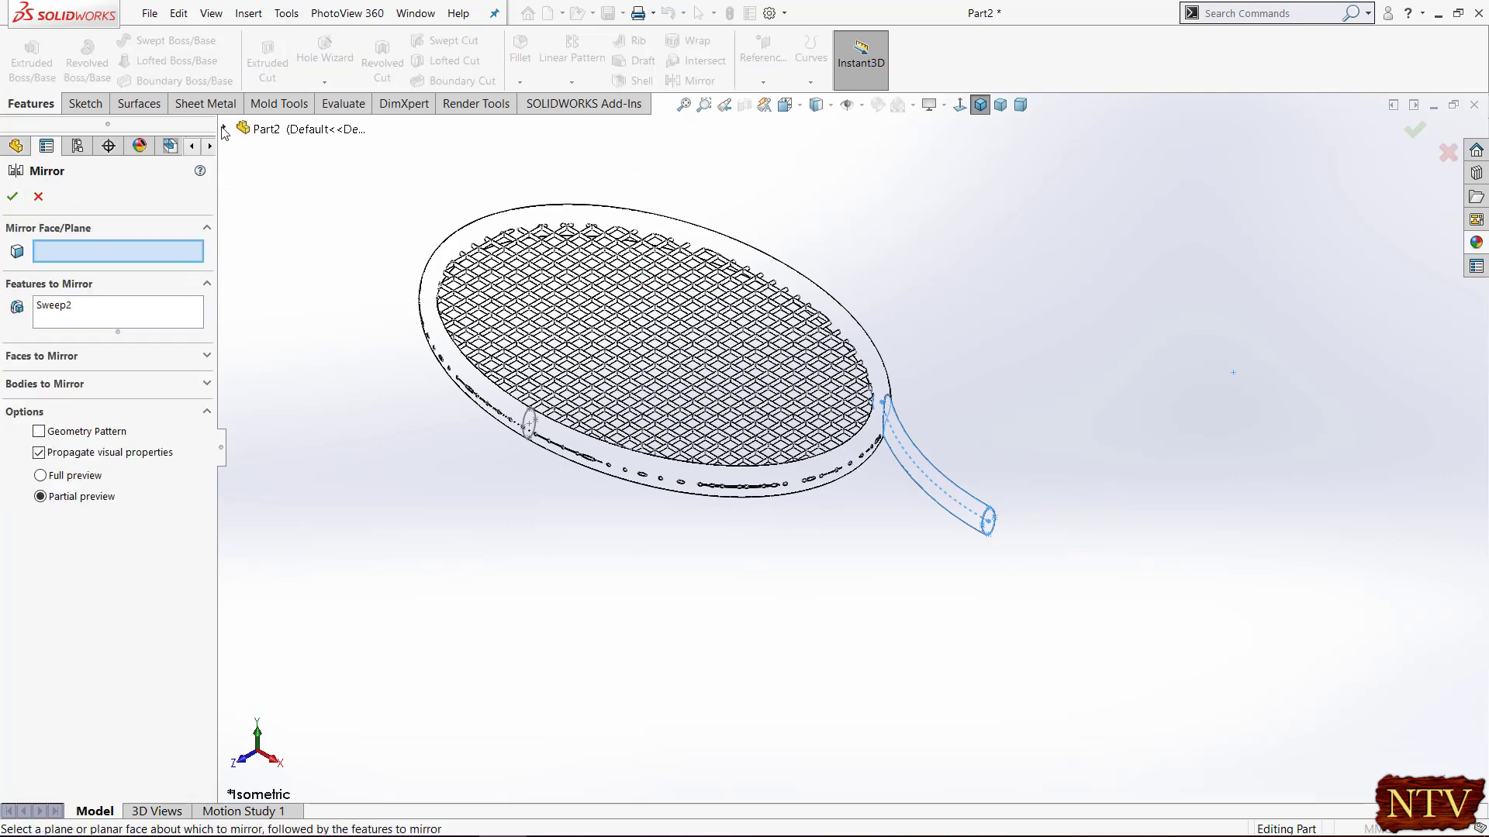
left_click(223, 127)
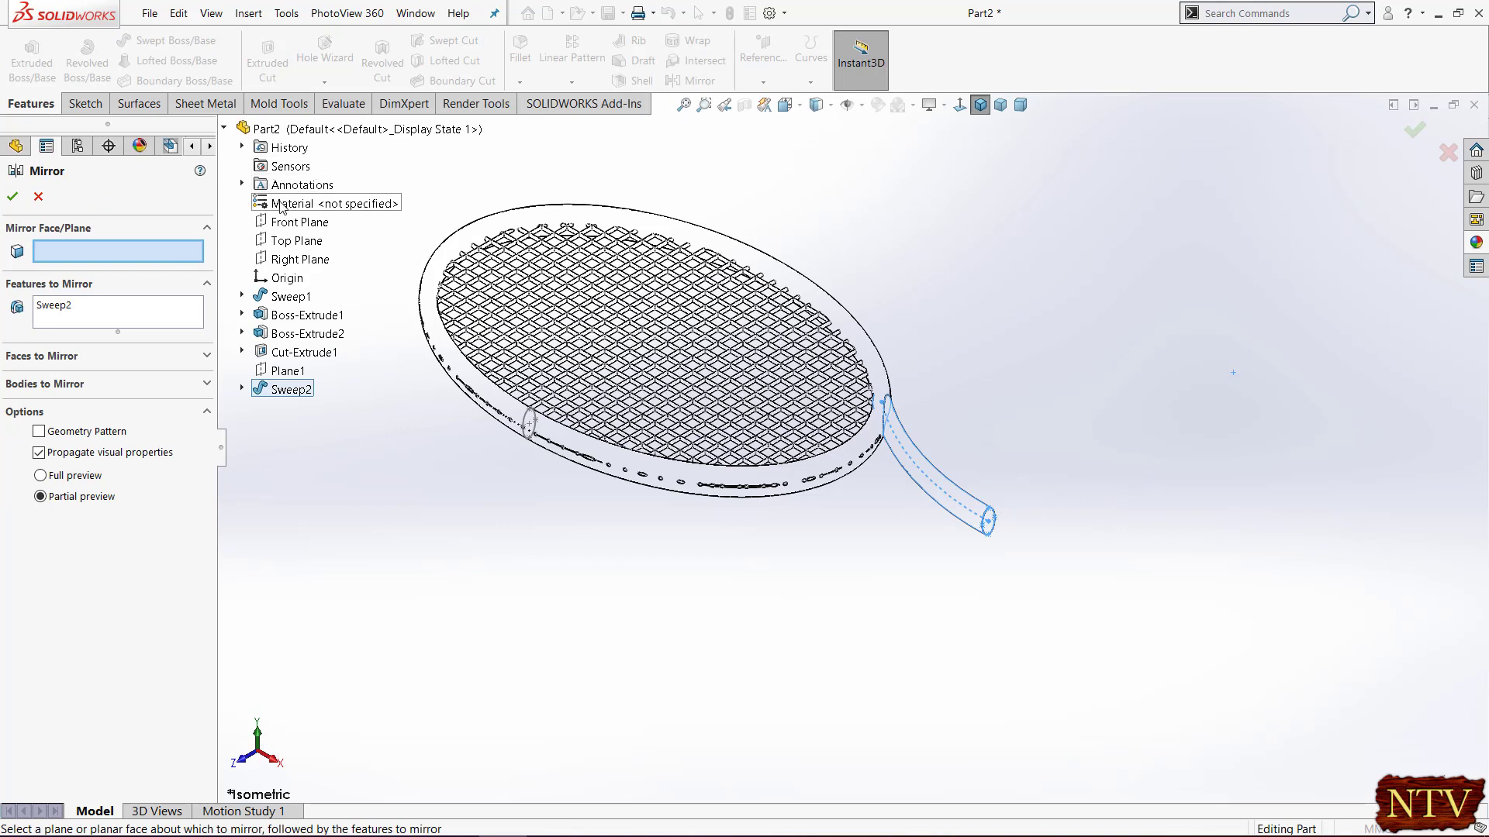
left_click(289, 225)
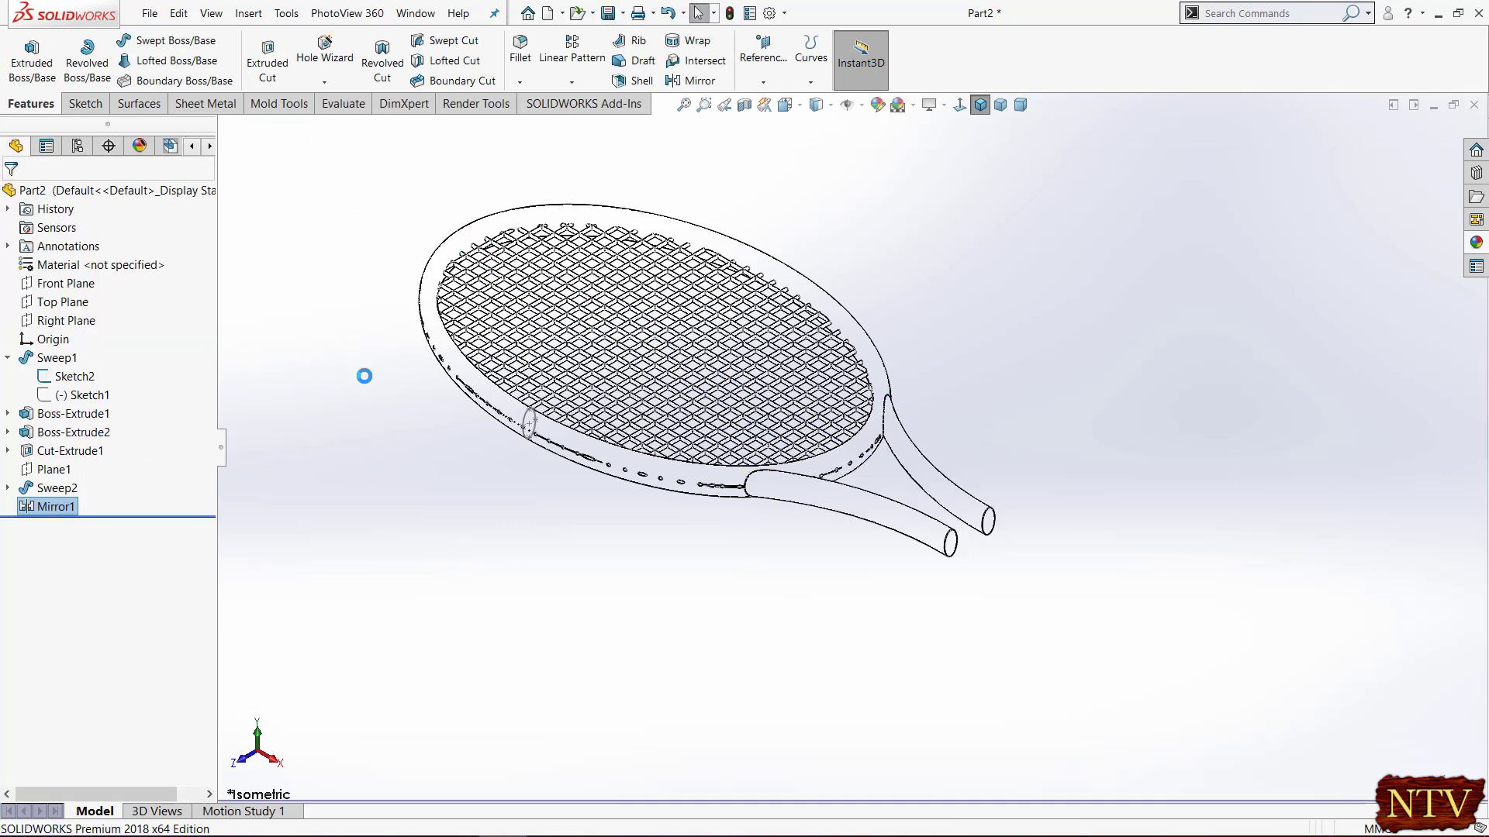
Hide the profile sketch of the ring's sweep that still shows on the model
right_click(525, 422)
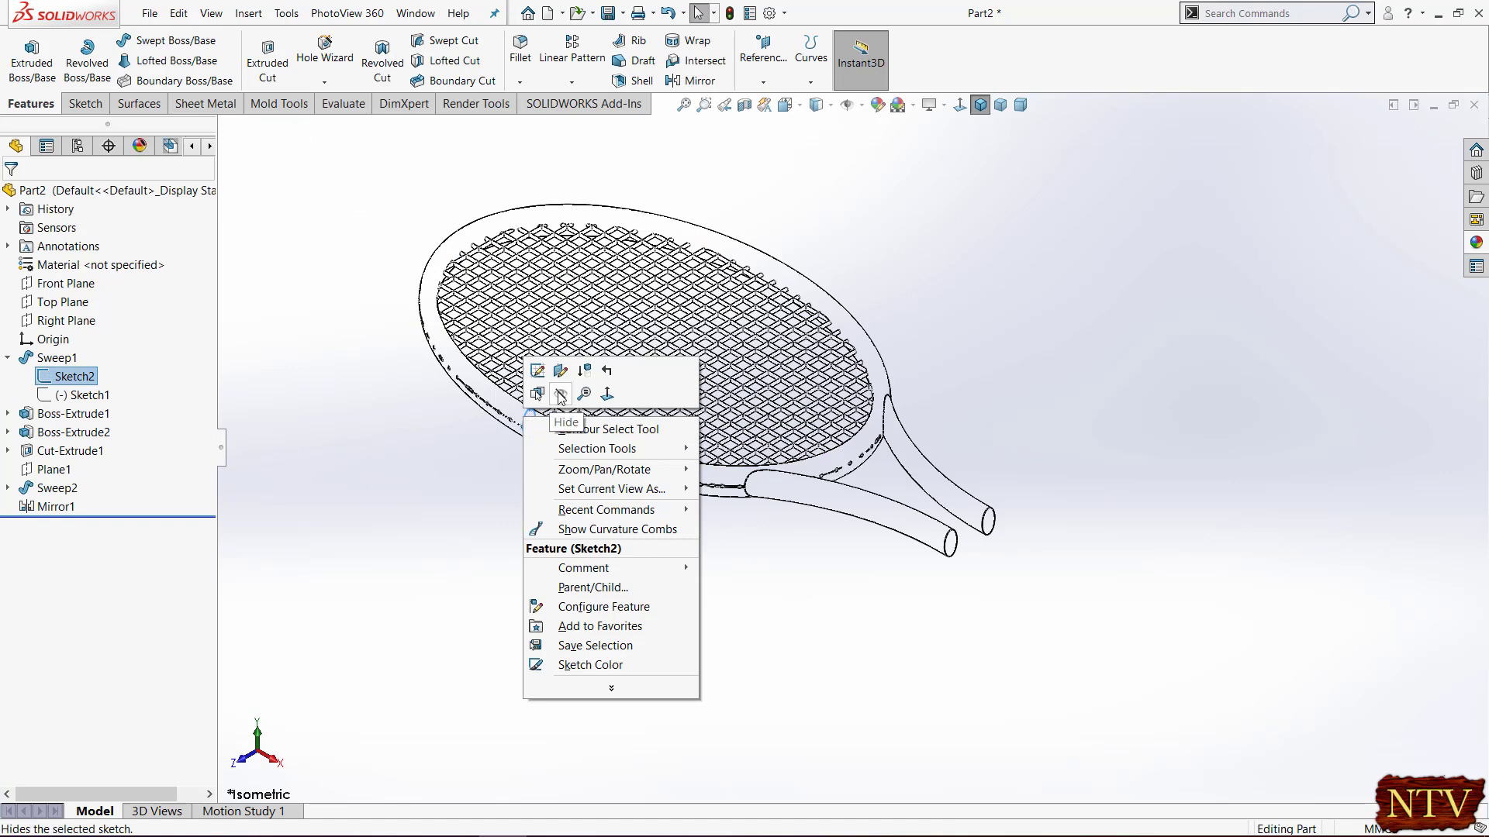
middle_click_drag(1063, 556, 1070, 494)
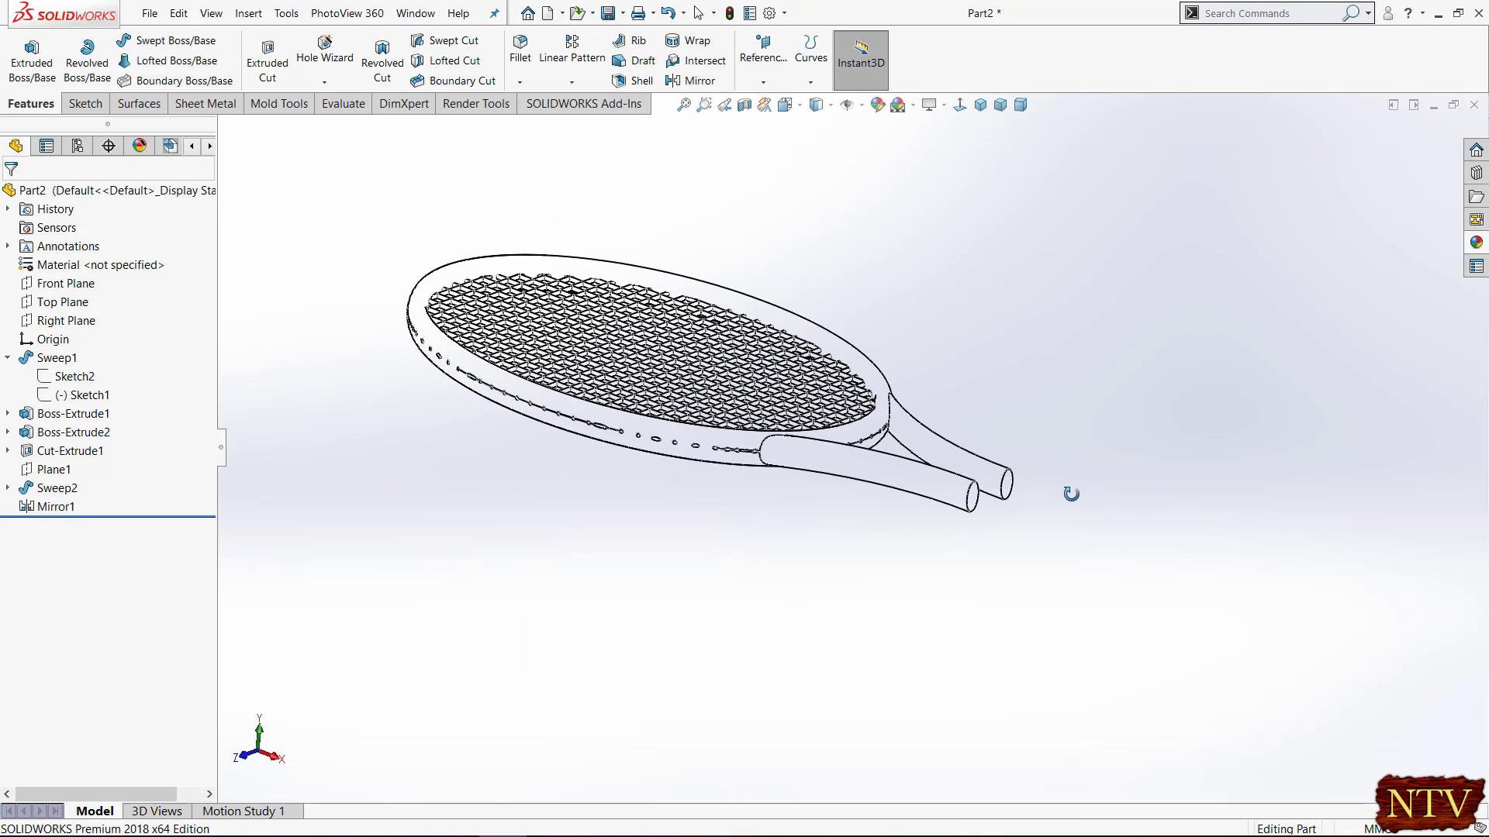
Create a reference plane offset 175 mm outward from Plane1 at the arm ends
left_click(54, 470)
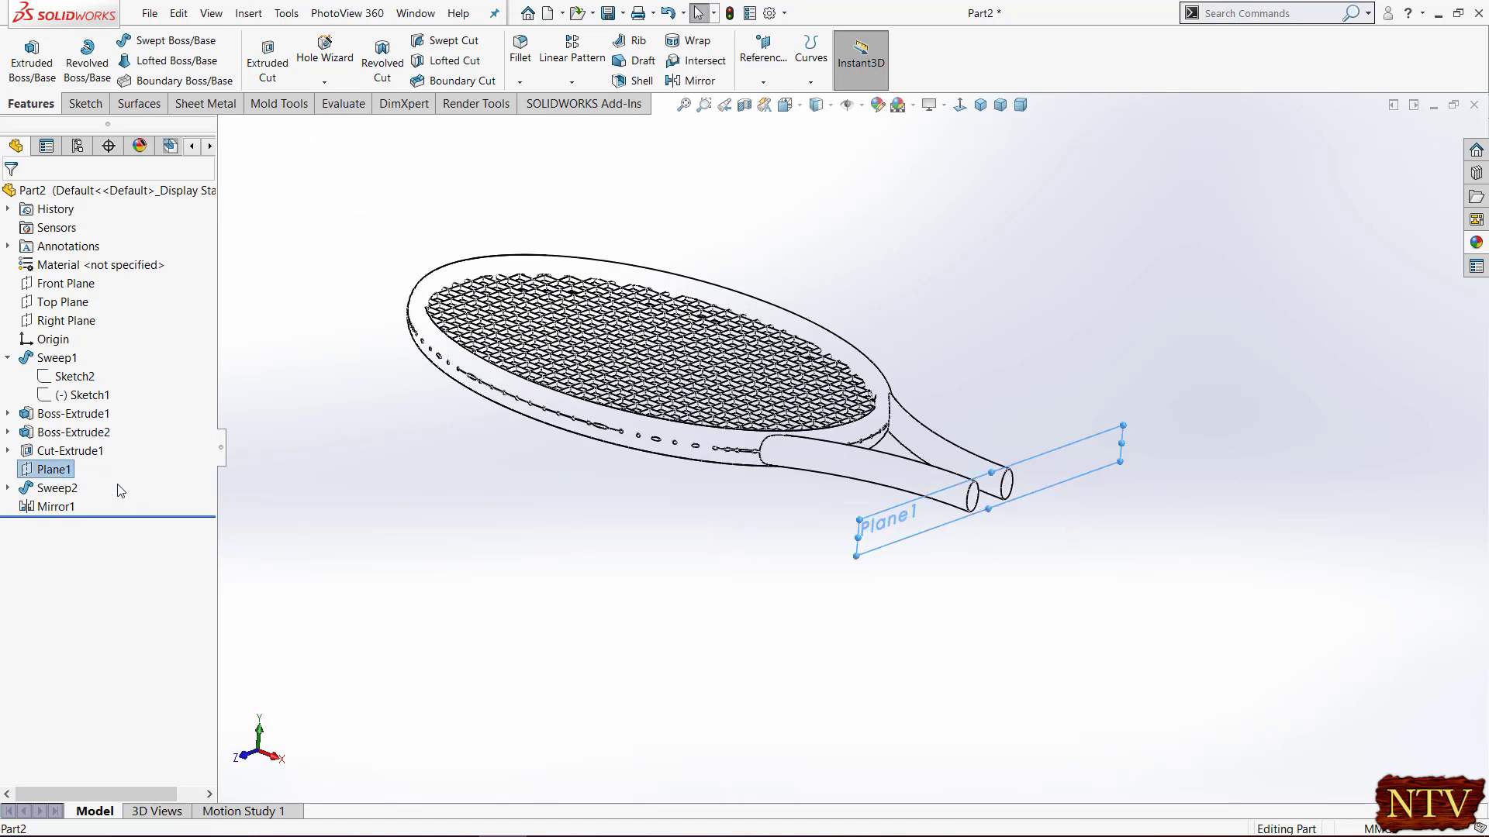
left_click(763, 56)
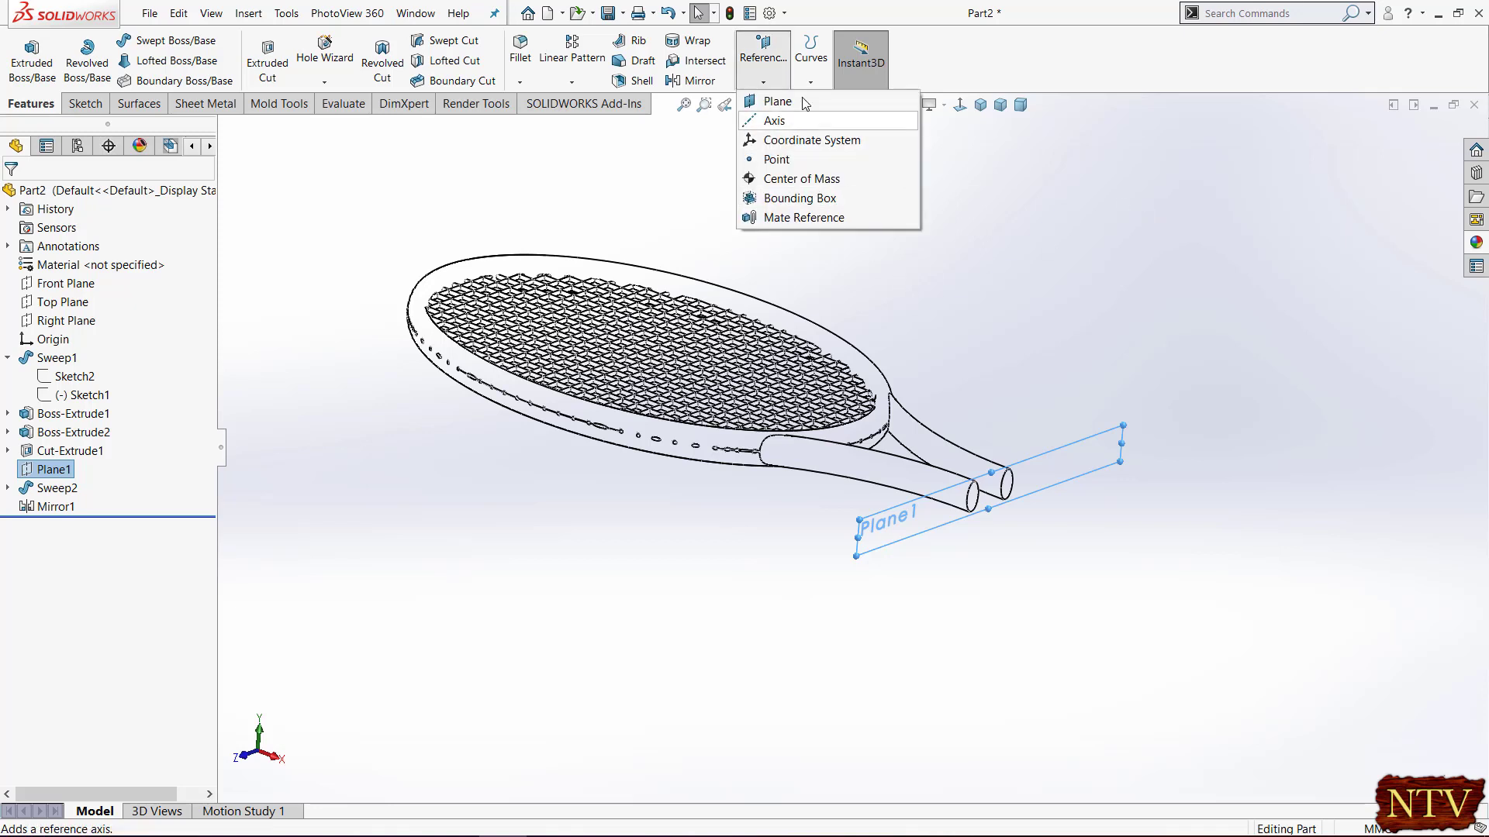
left_click(853, 102)
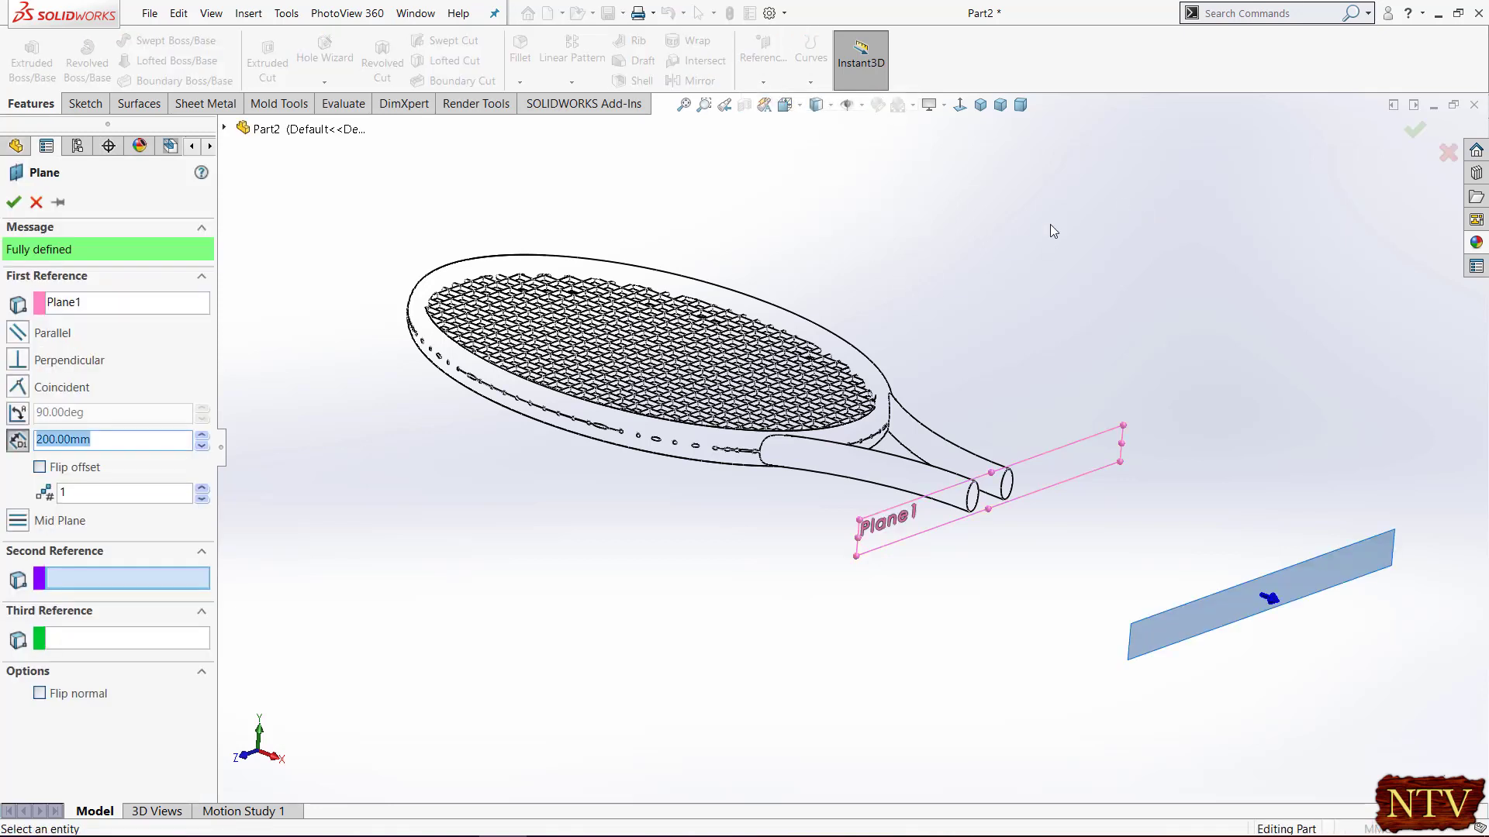
key("Return")
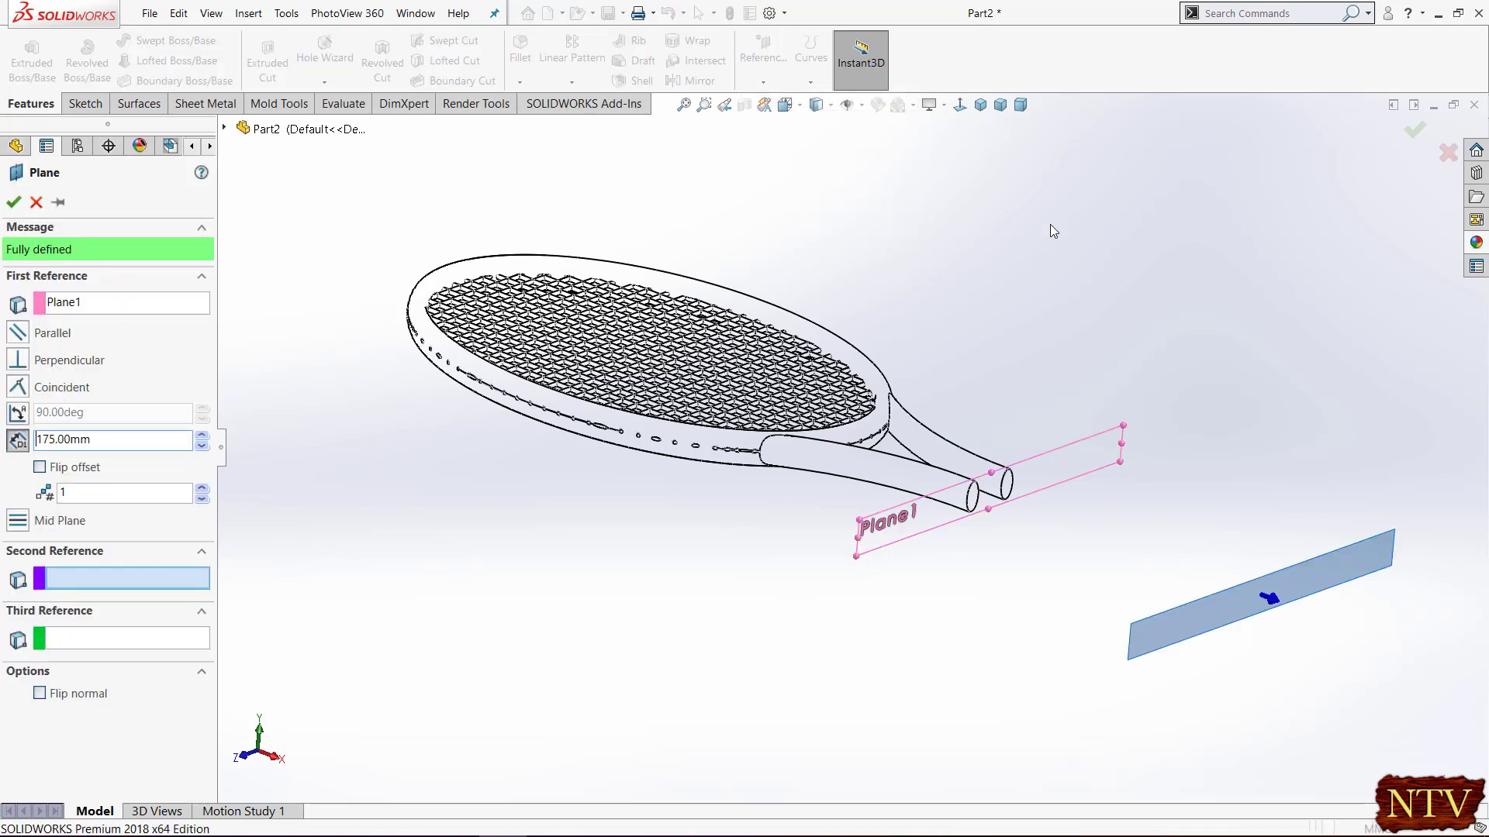
scroll(1020, 431, "up", 2)
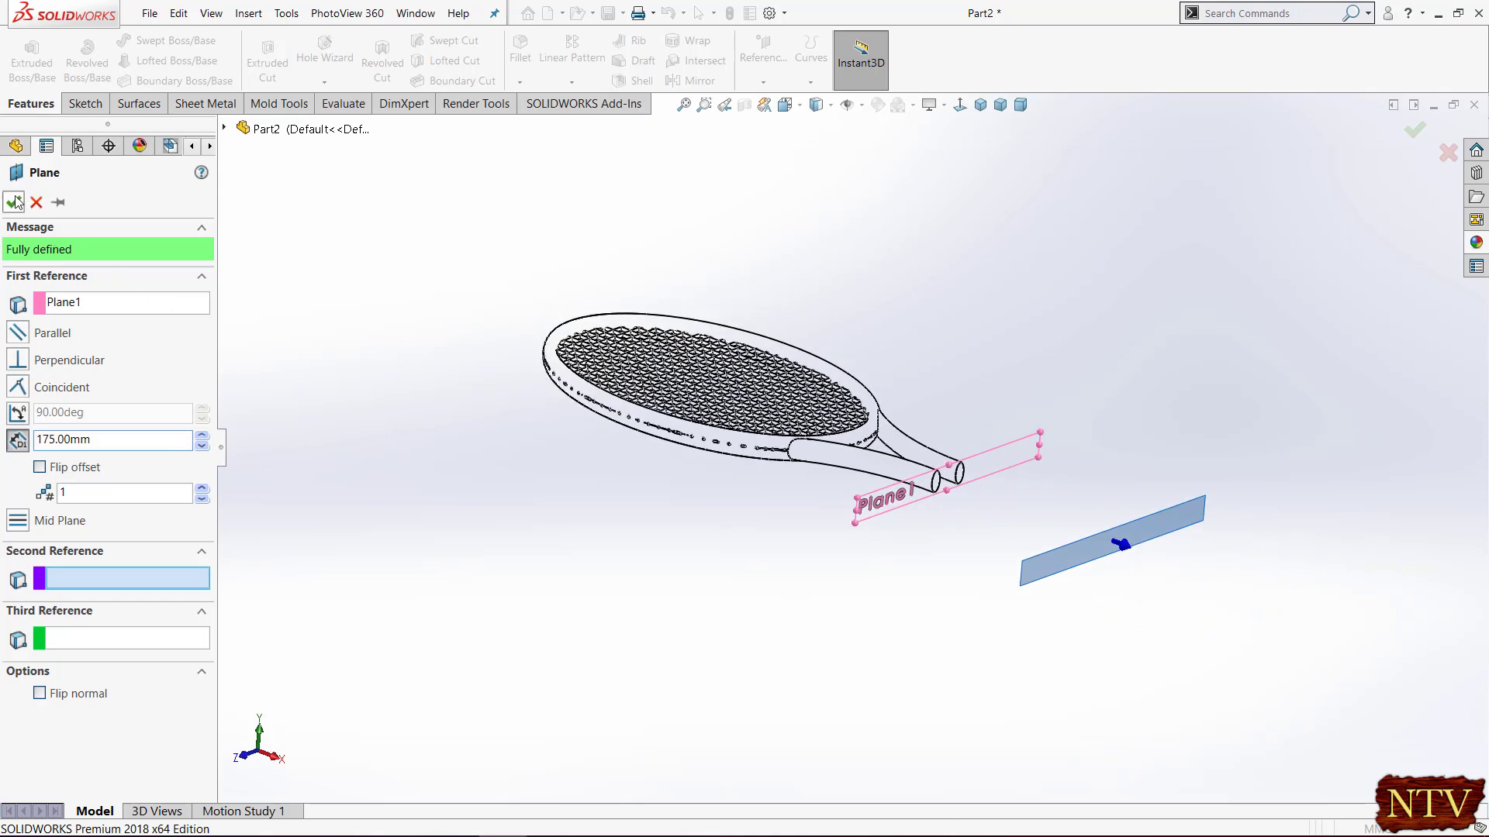
key("Return")
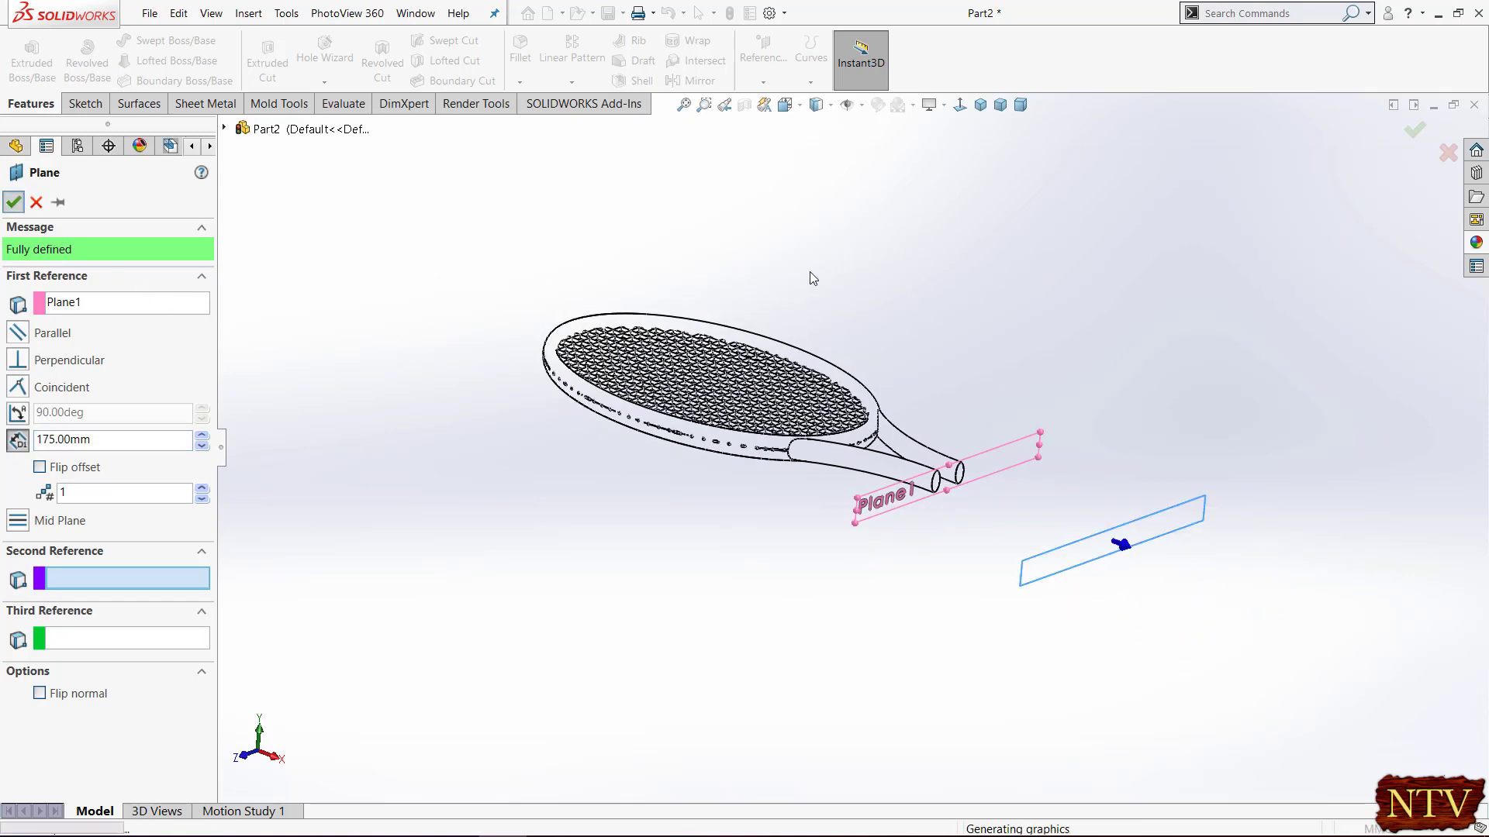
Create another reference plane offset 200 mm from Plane2, farther away from the racket head
left_click(770, 64)
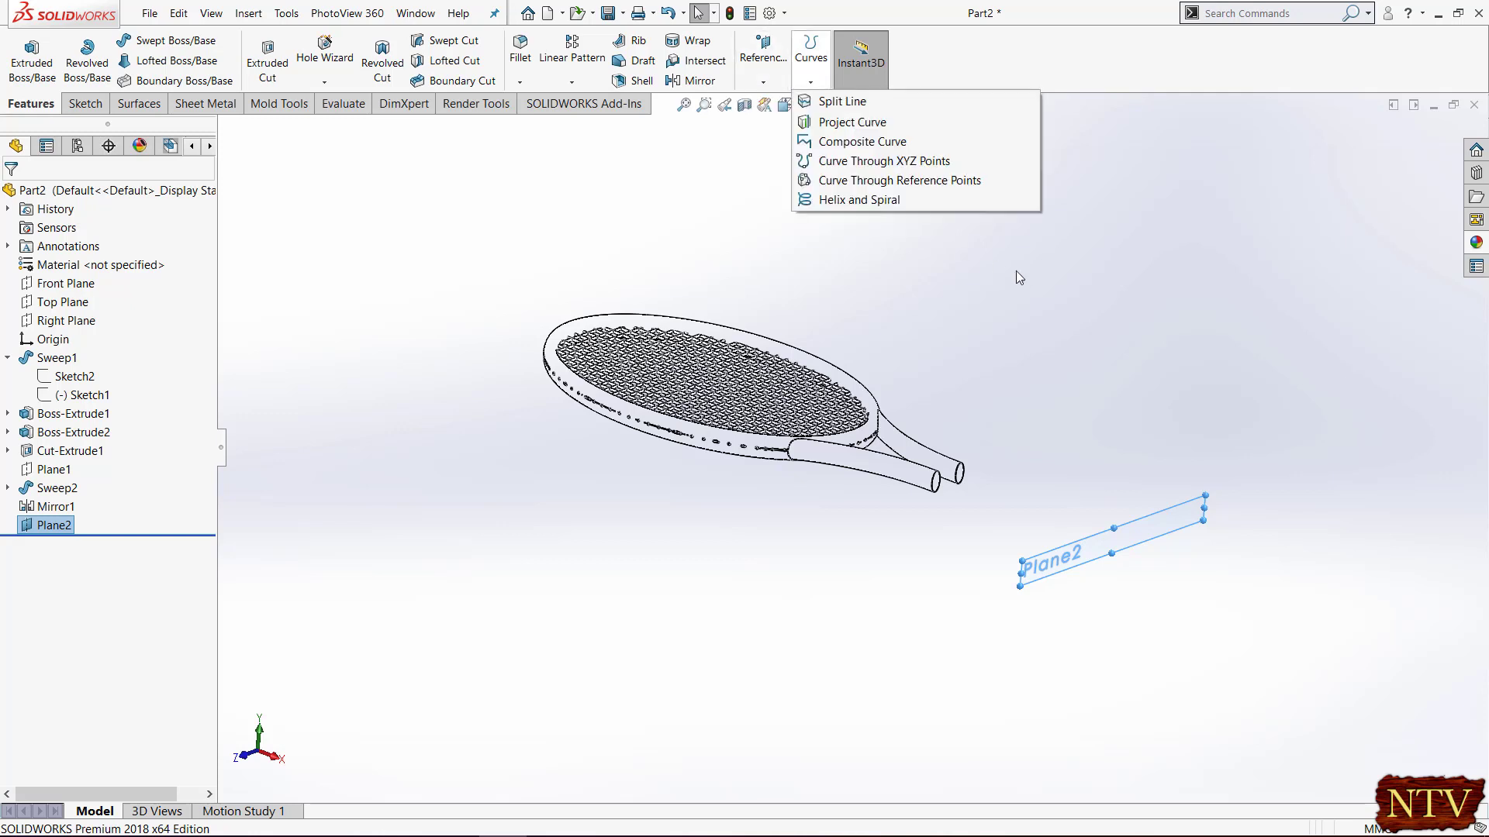
left_click(778, 102)
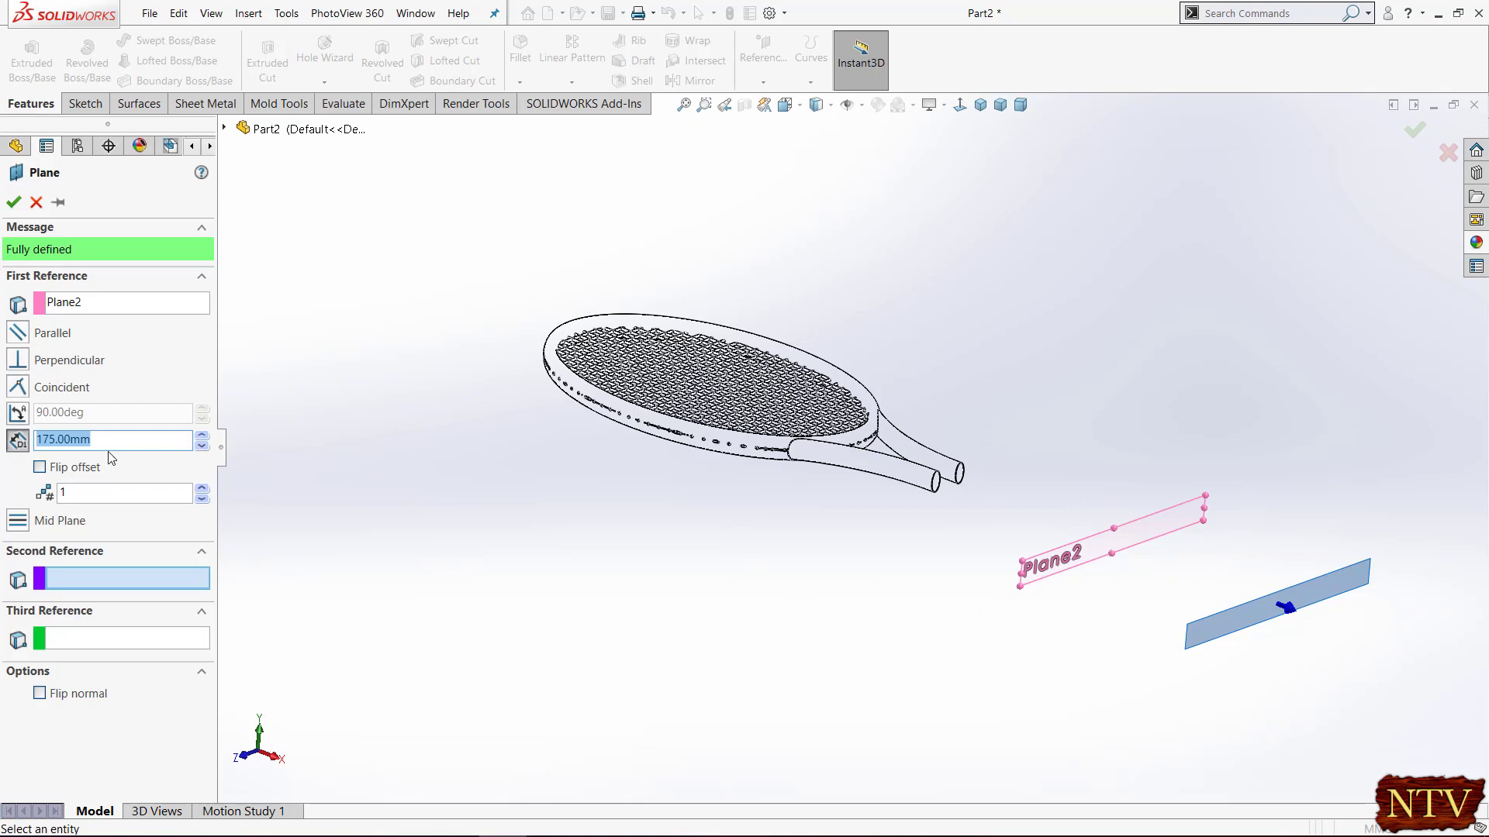
type("200")
key("Return")
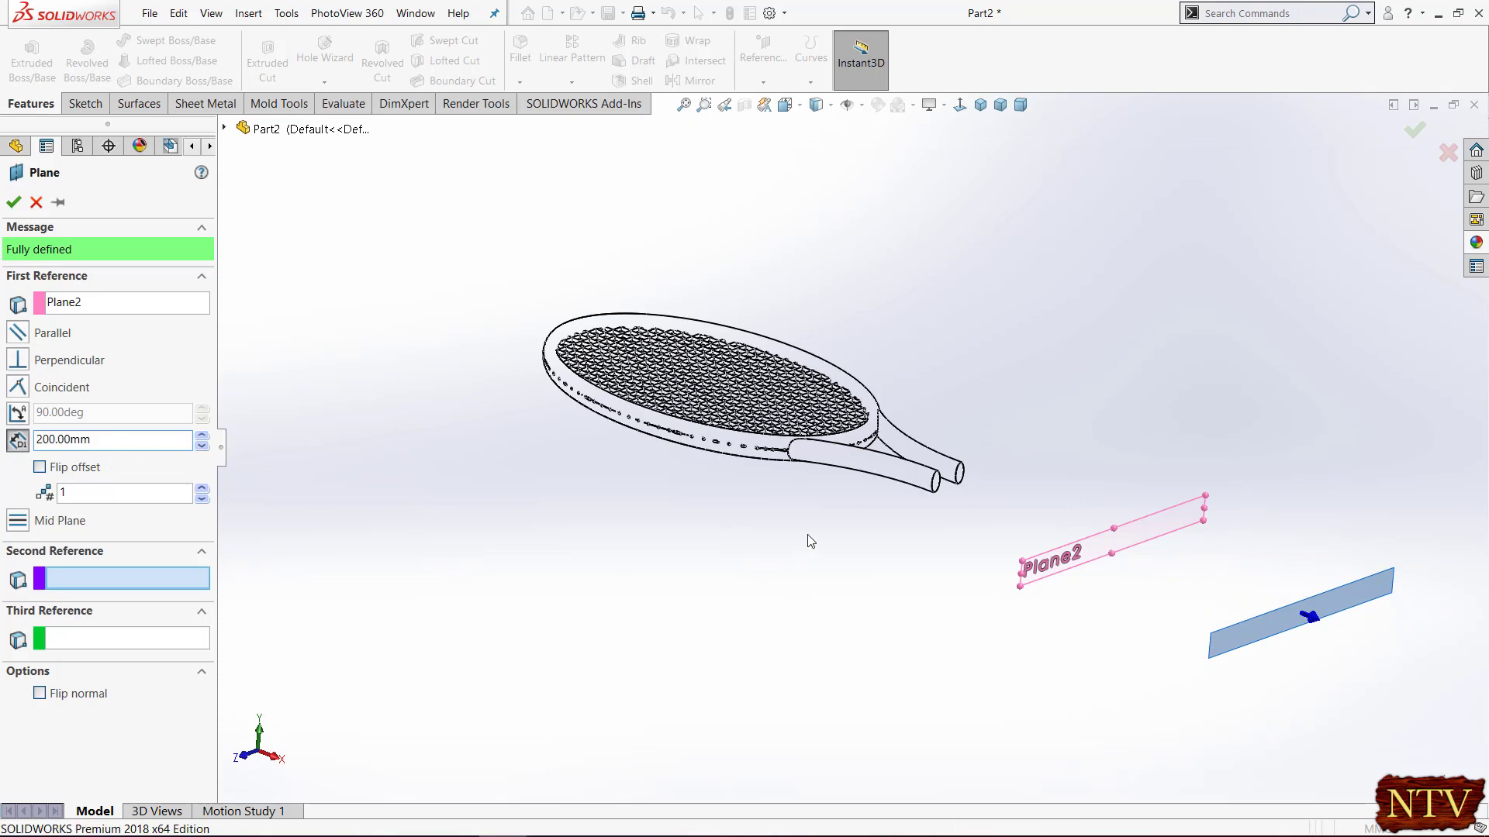
middle_click_drag(1067, 376, 889, 596)
middle_click_drag(1000, 586, 960, 568)
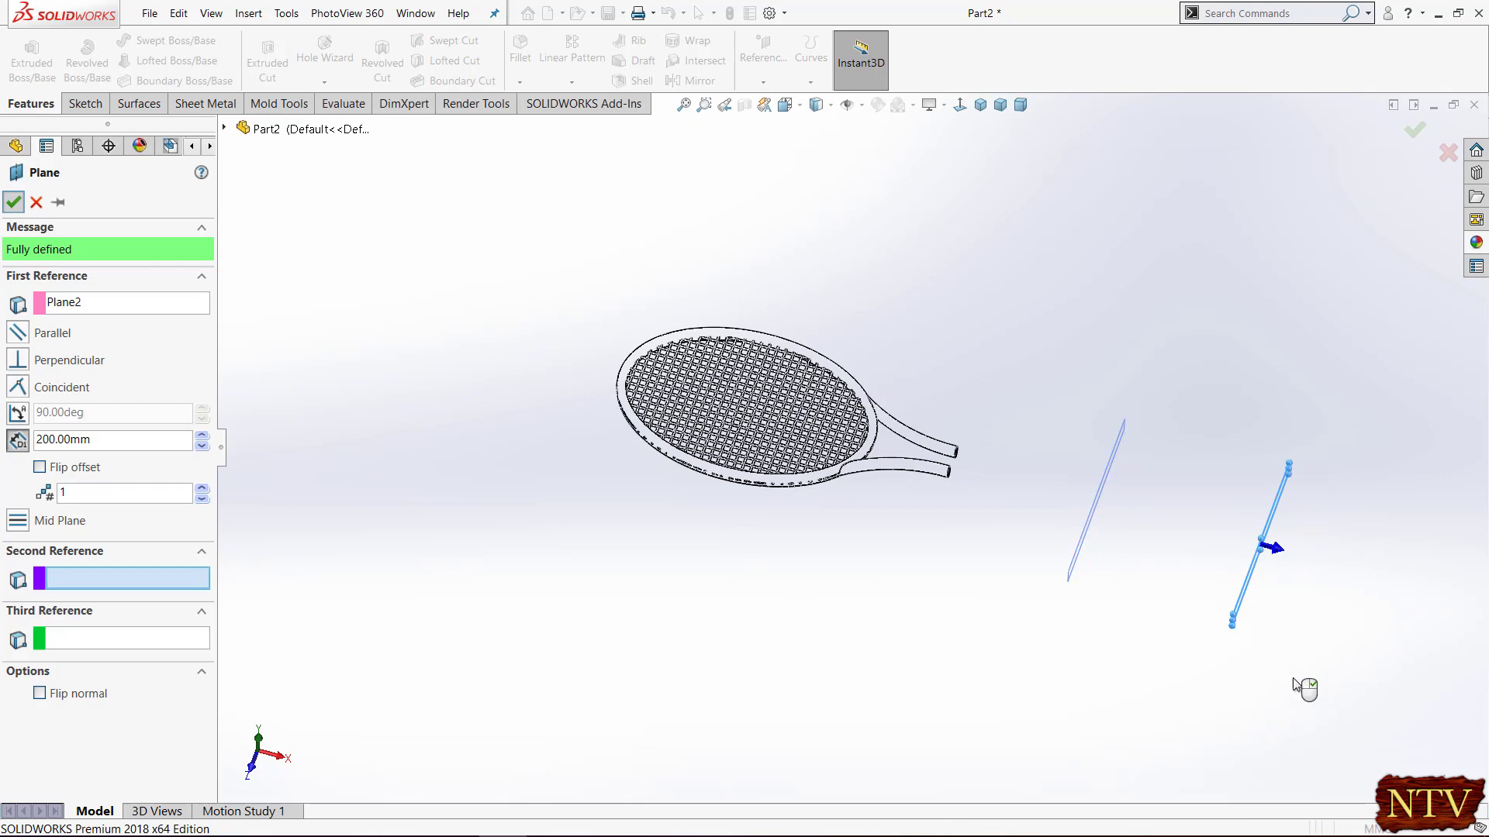
key("Return")
middle_click_drag(1140, 631, 1048, 541)
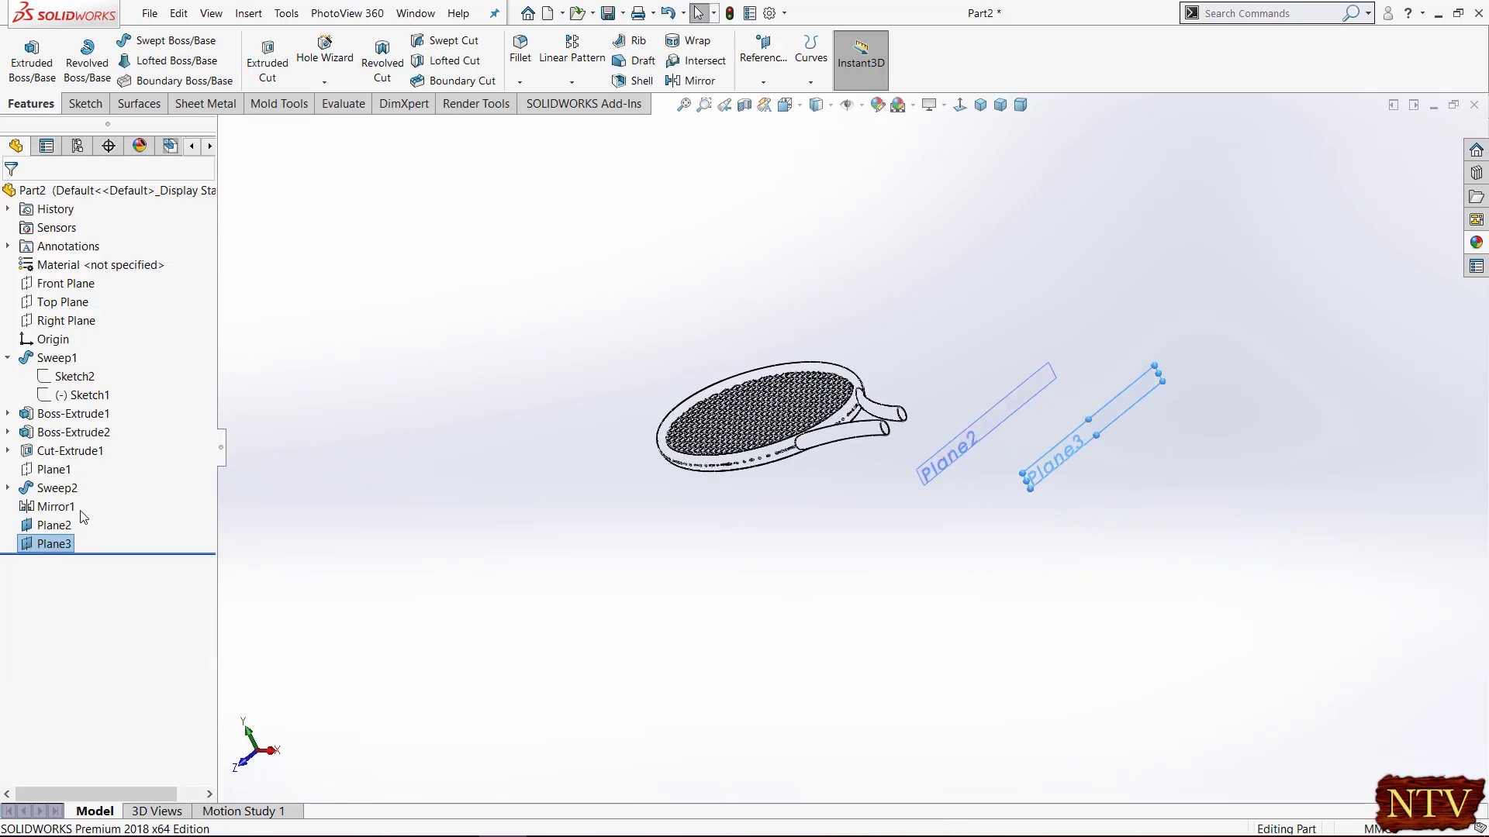
Start a sketch on Plane1, viewed normal, and convert the elliptical end edges of both arms into it
left_click(7, 358)
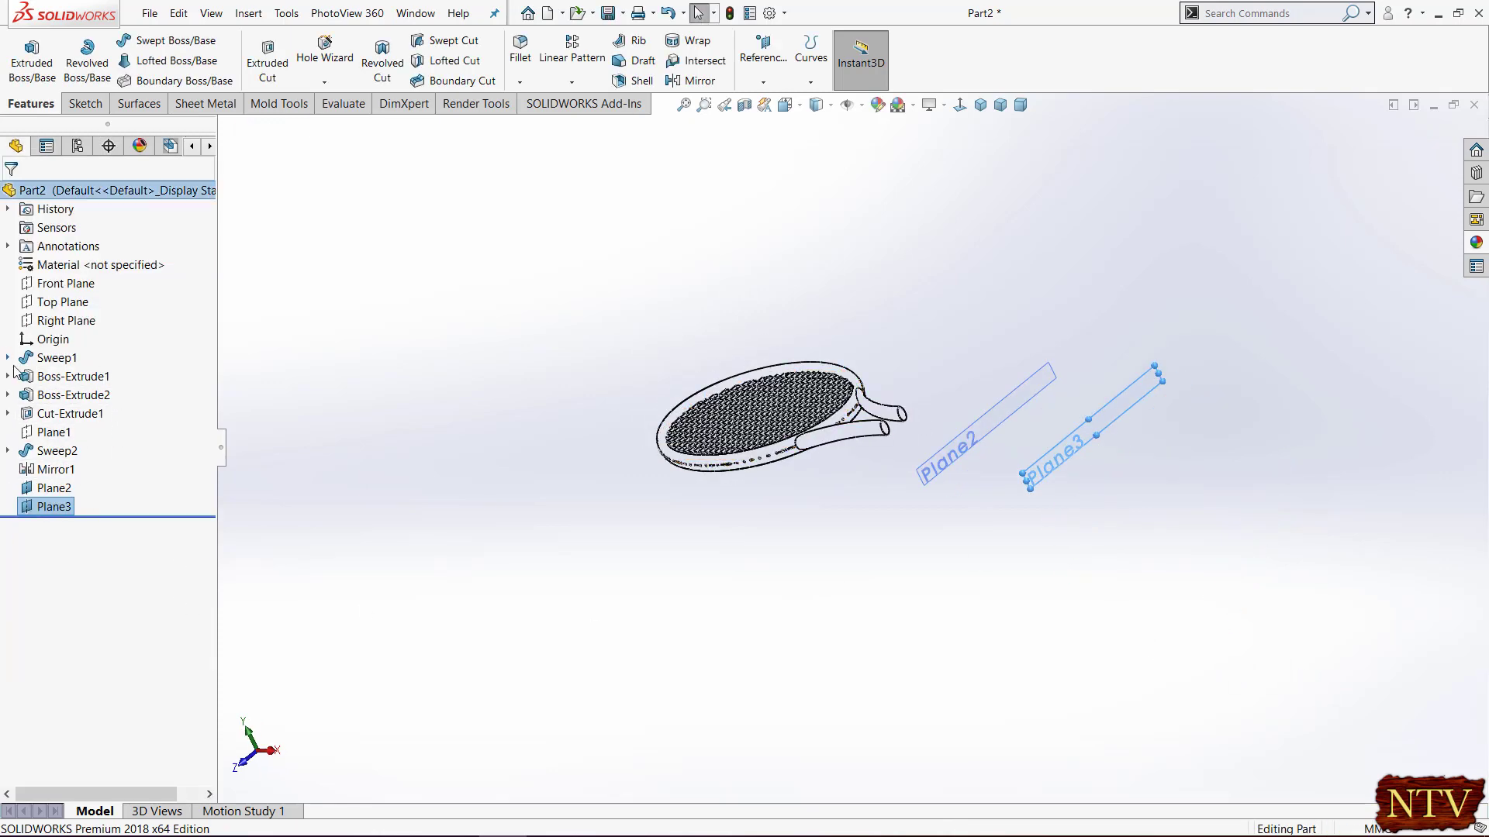
left_click(52, 432)
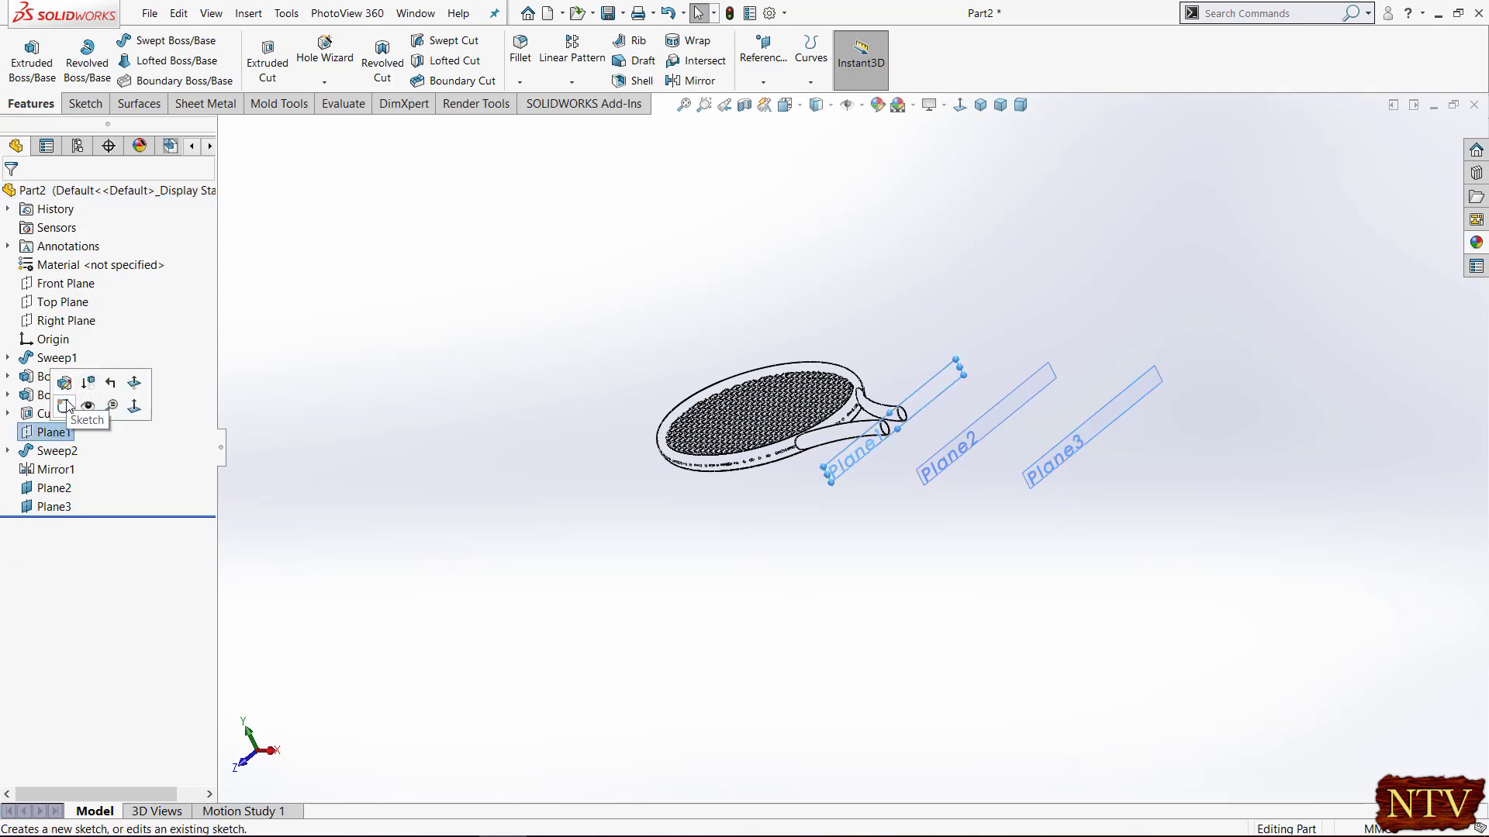
left_click(64, 405)
left_click(963, 107)
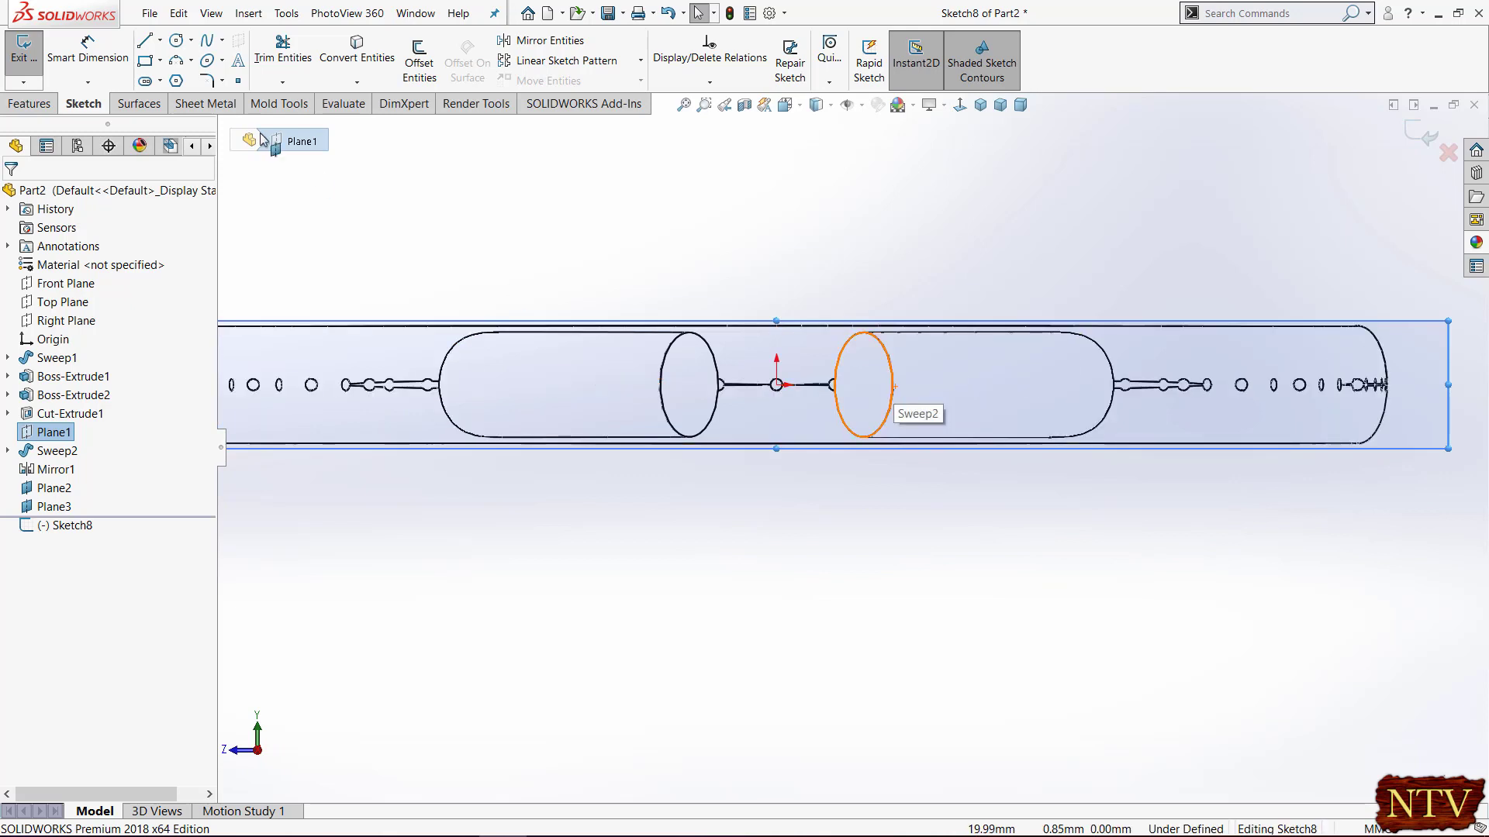
left_click(357, 50)
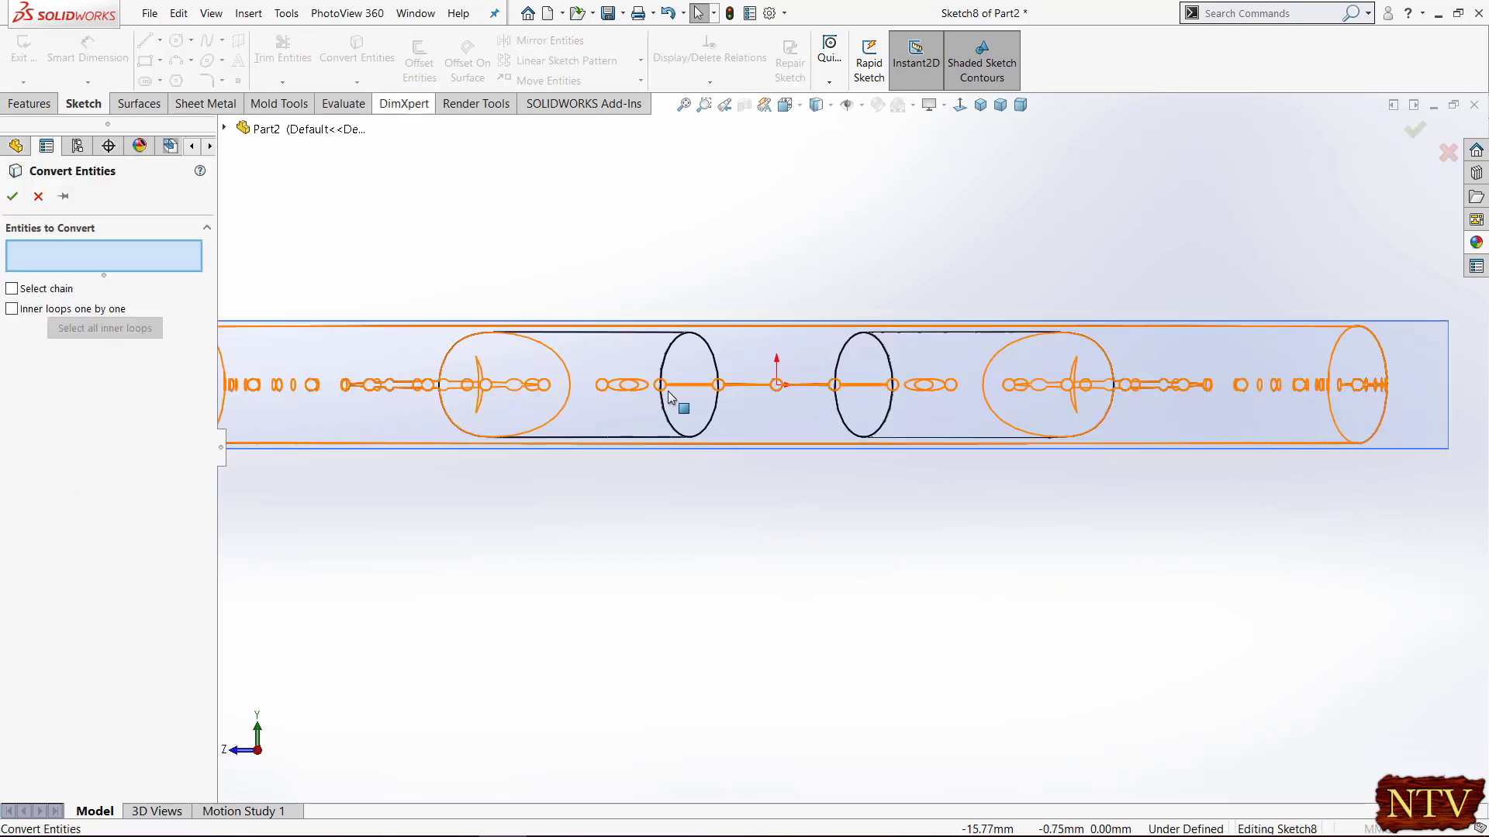
left_click(891, 366)
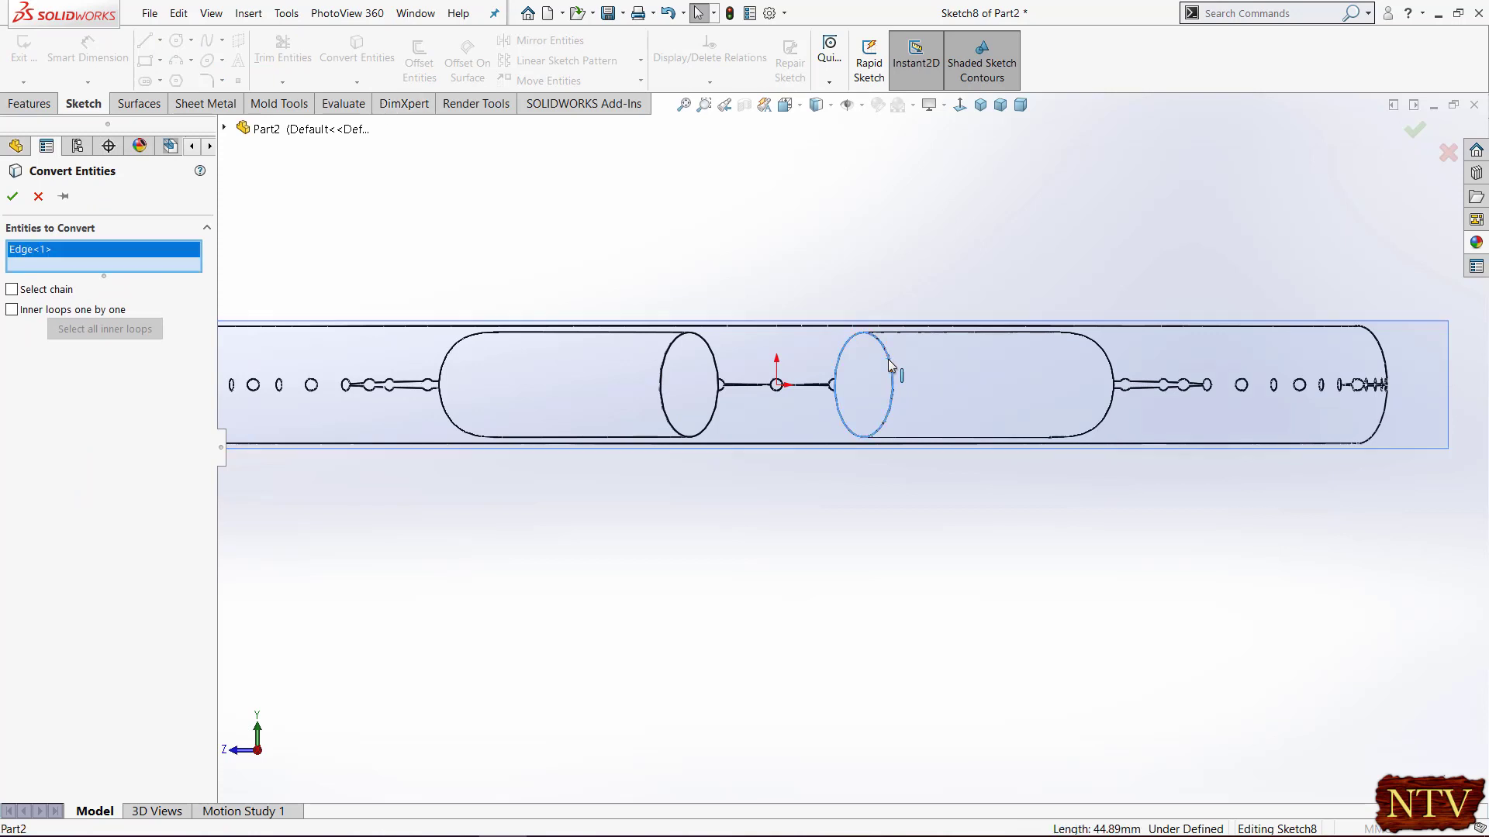
right_click(891, 366)
left_click(365, 58)
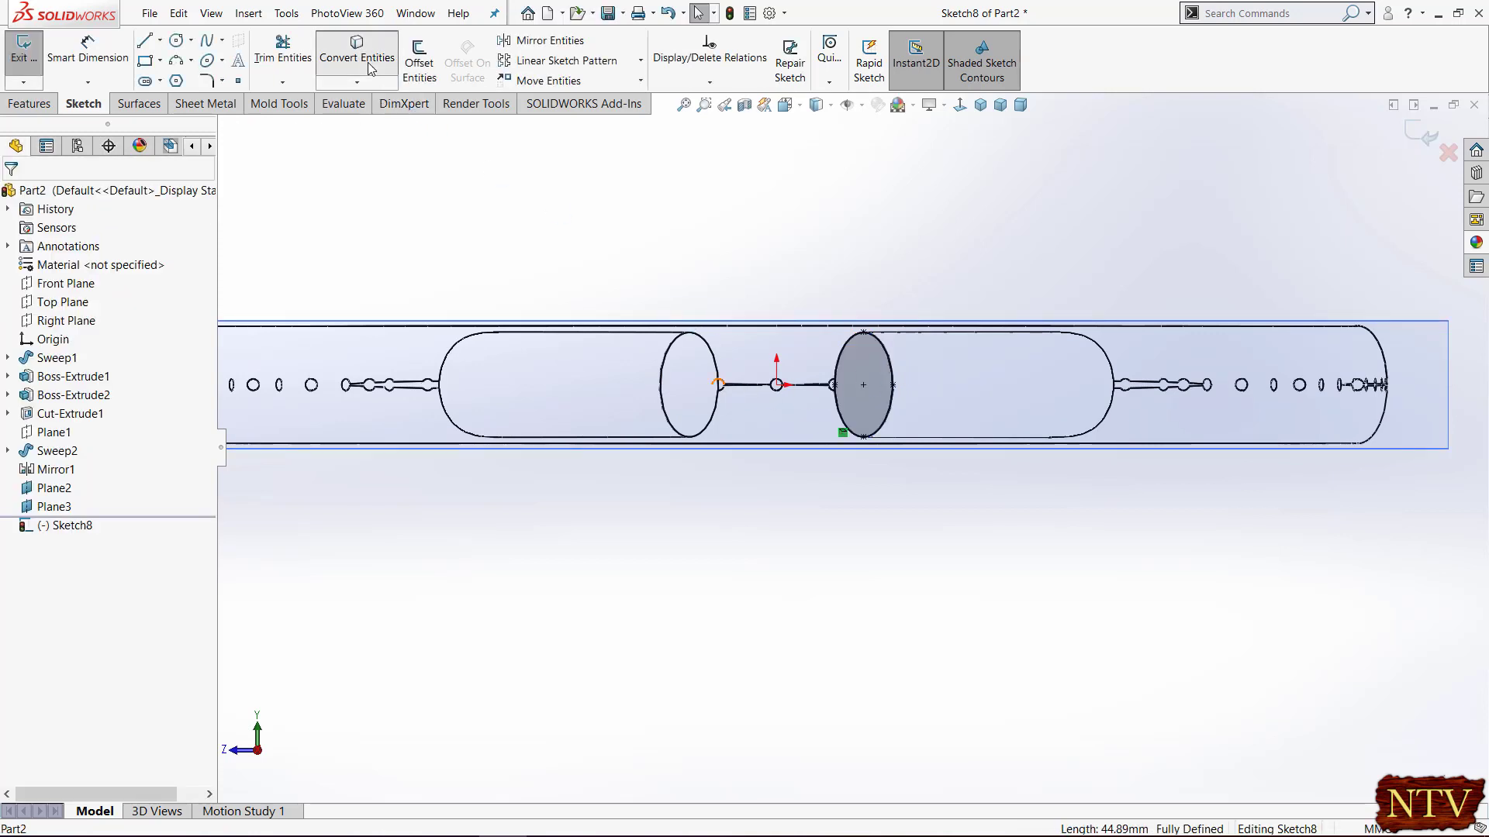
left_click(705, 347)
right_click(705, 348)
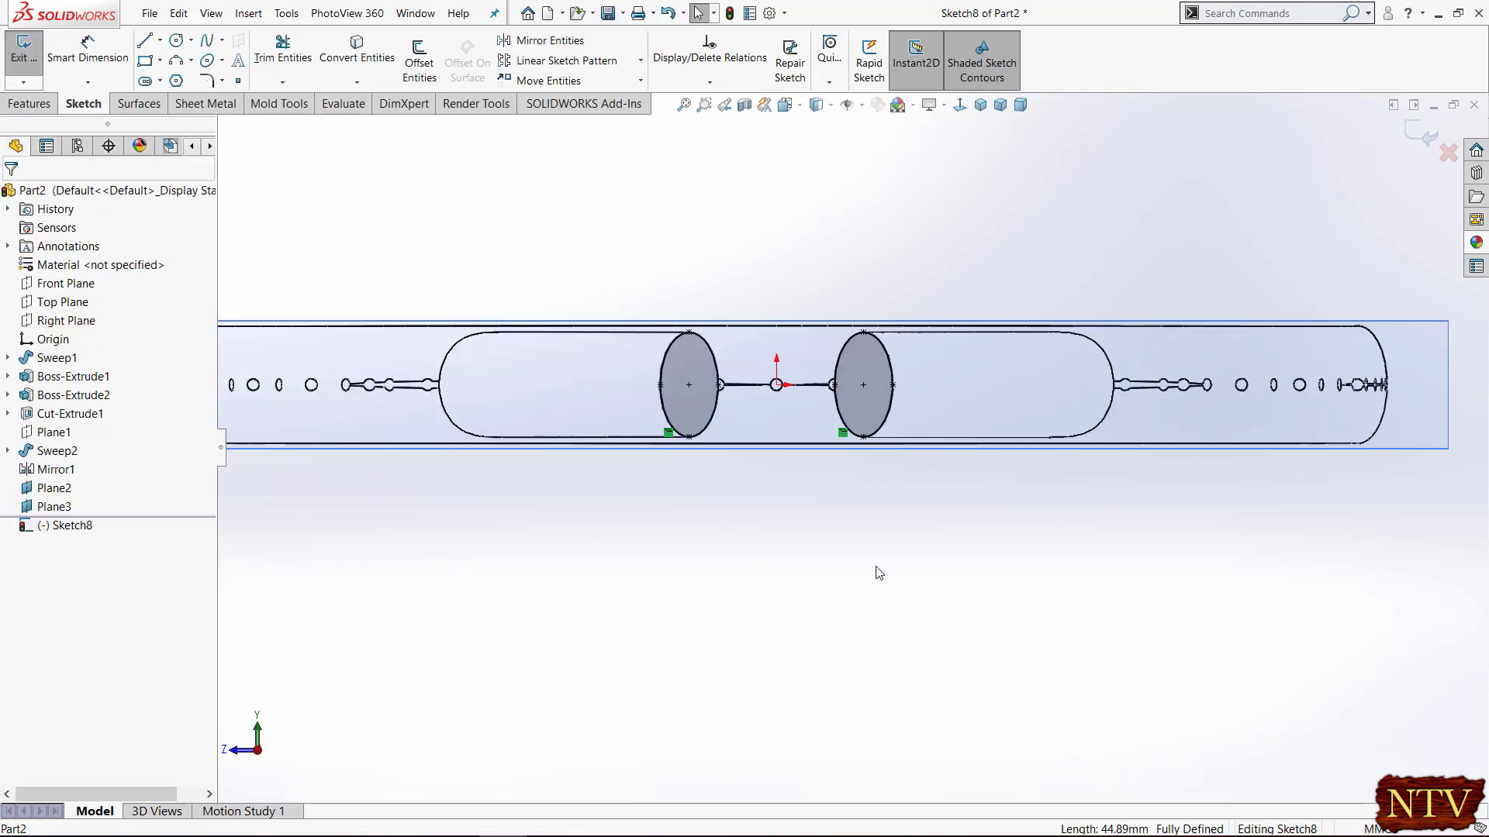
Connect the two converted ellipses with horizontal lines between their lowest points and between their highest points
scroll(911, 410, "down", 1)
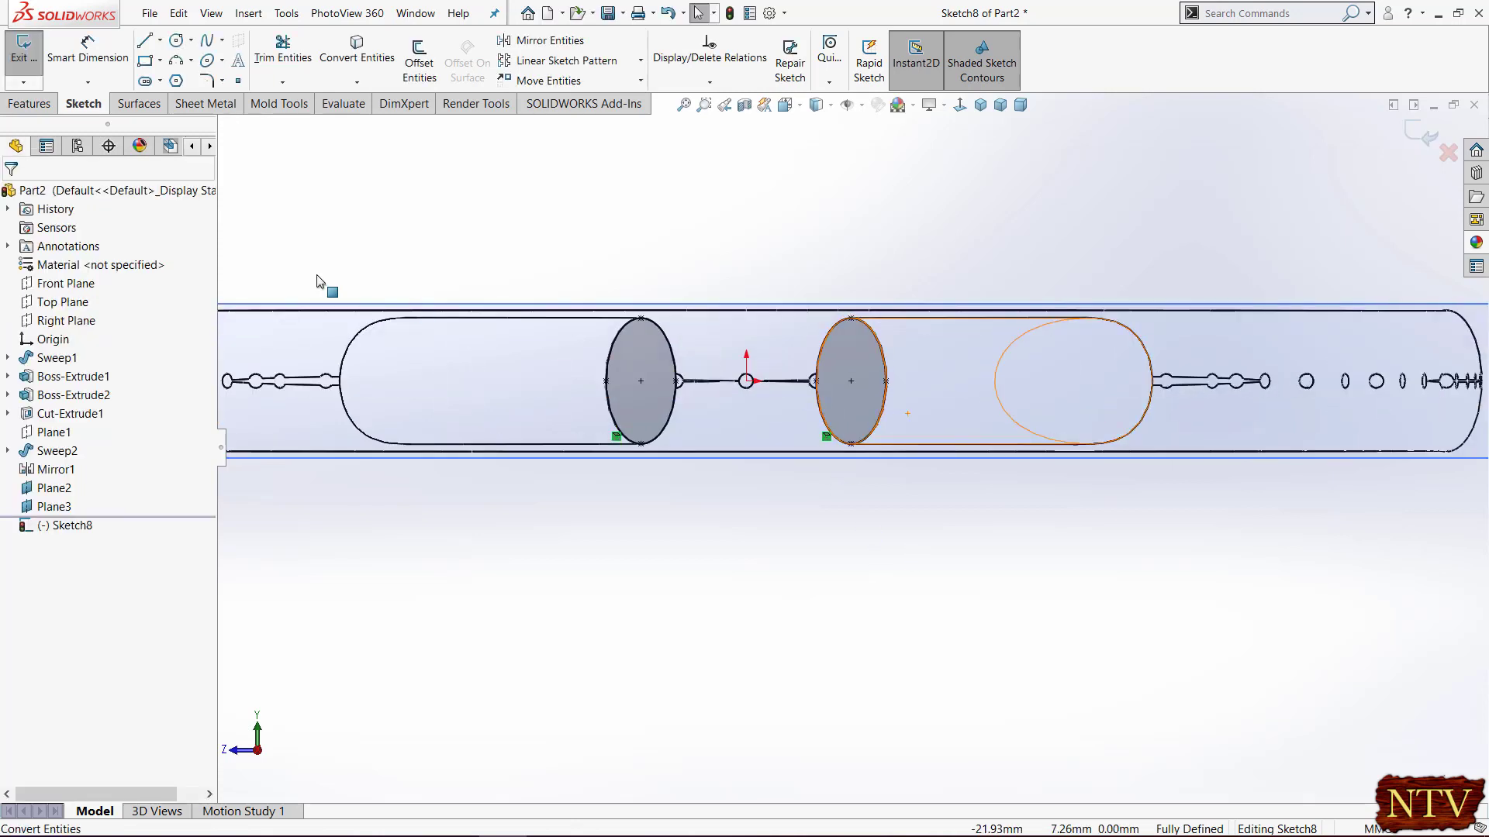
left_click(145, 42)
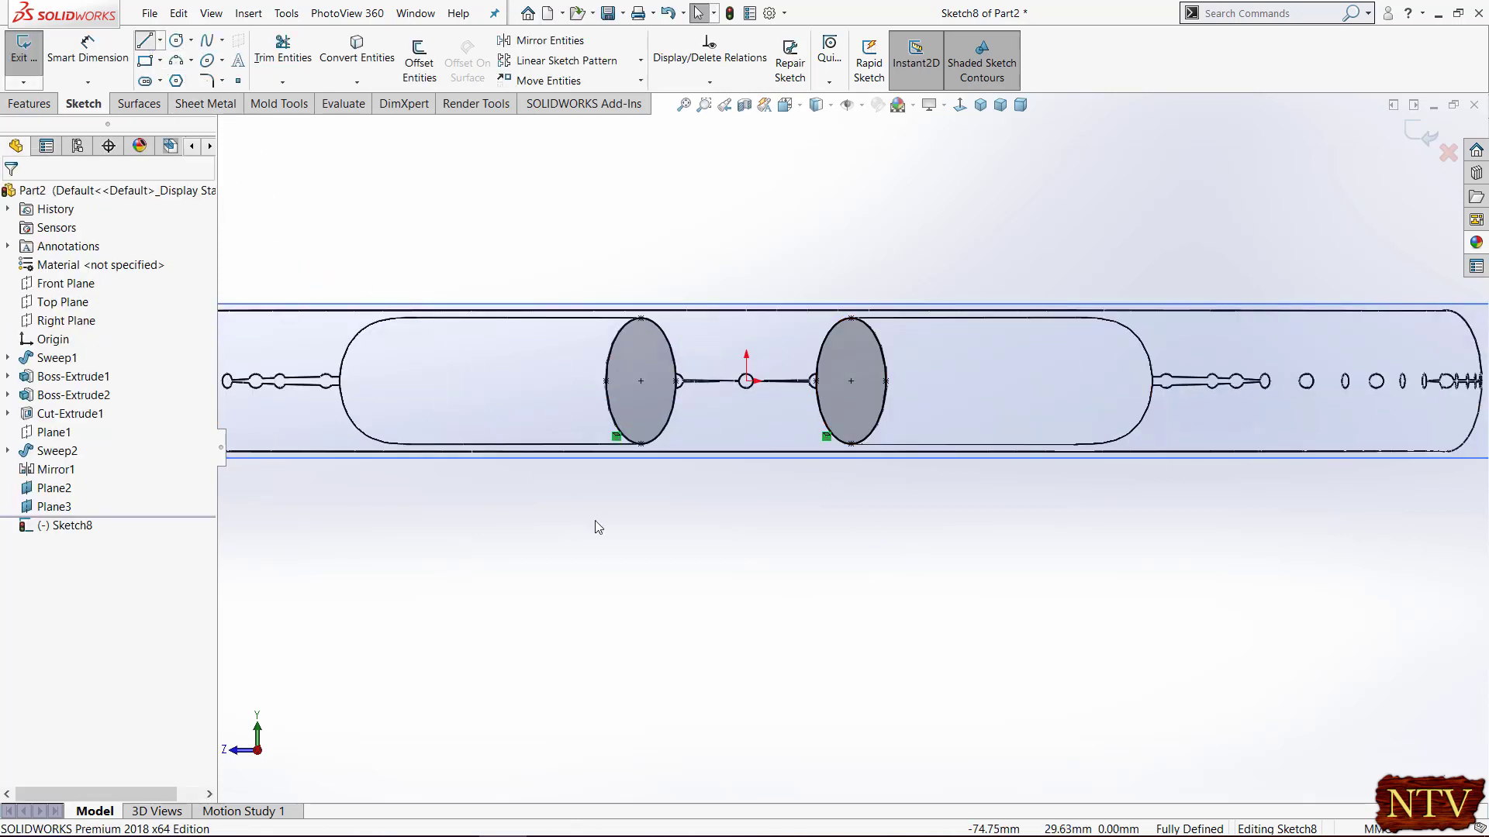
left_click(640, 444)
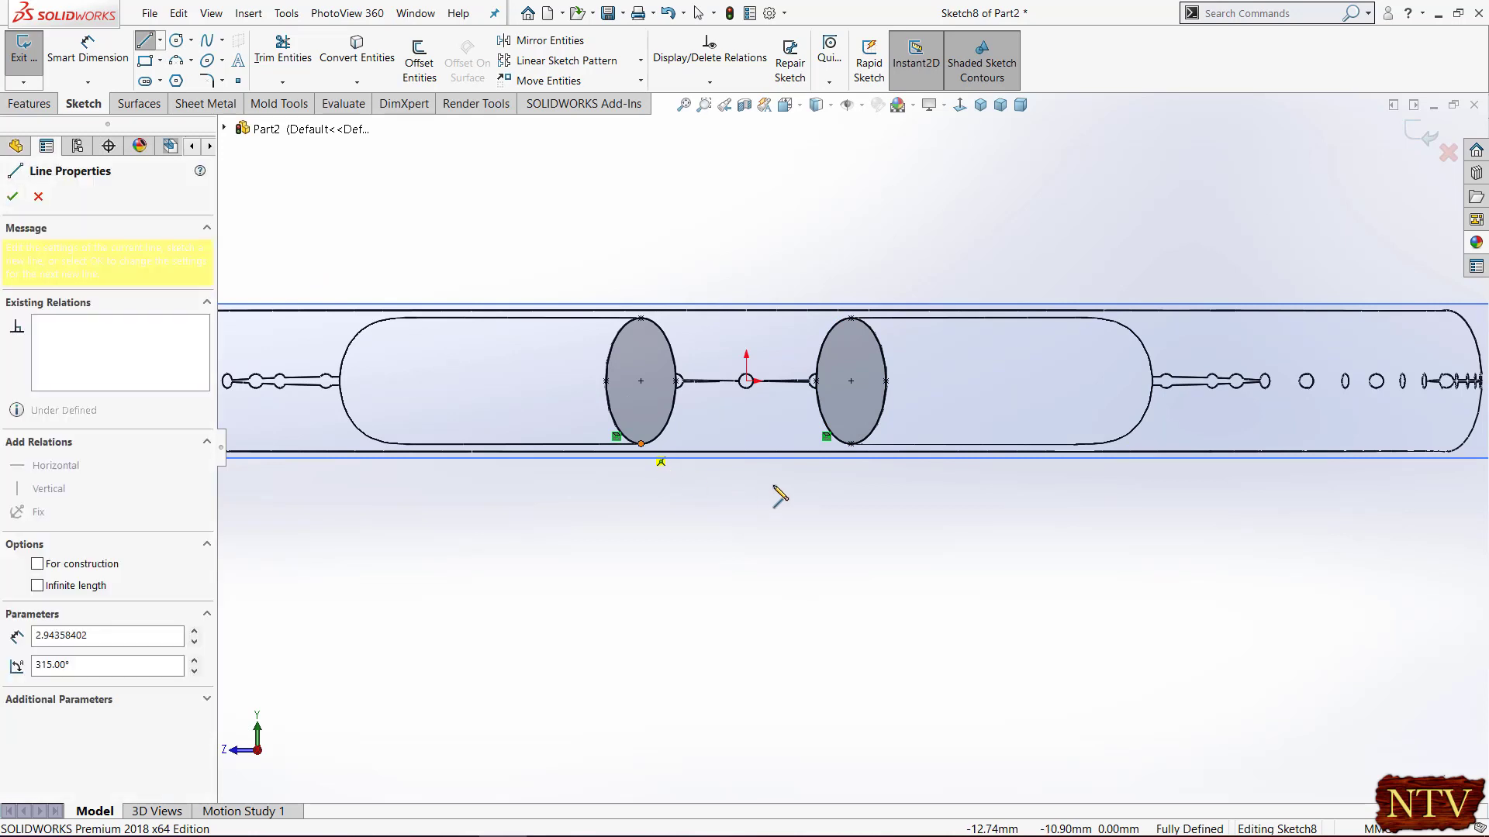
left_click(851, 445)
right_click(852, 444)
left_click(888, 459)
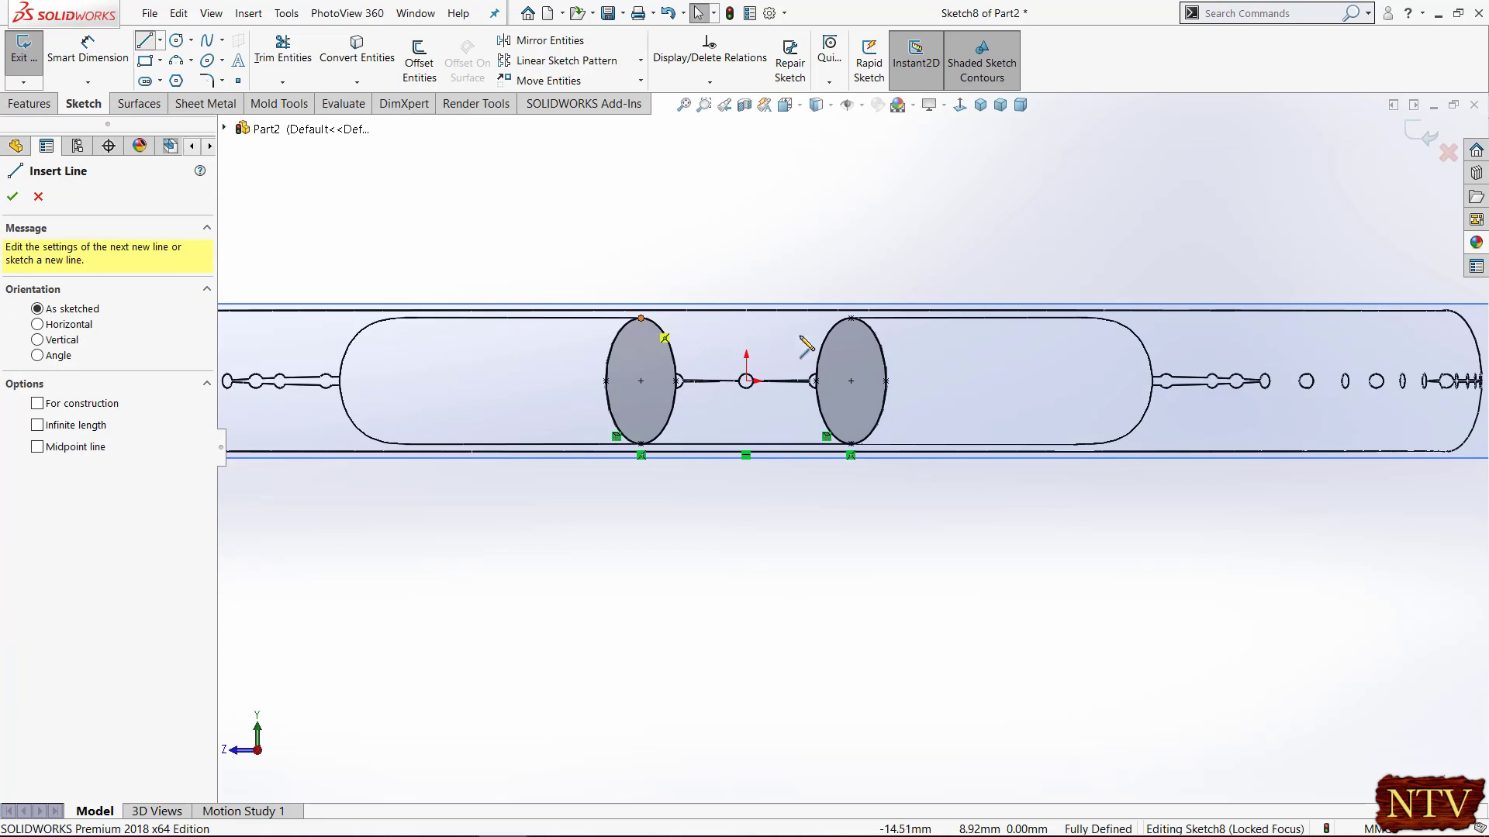
left_click(640, 318)
left_click(852, 318)
right_click(852, 318)
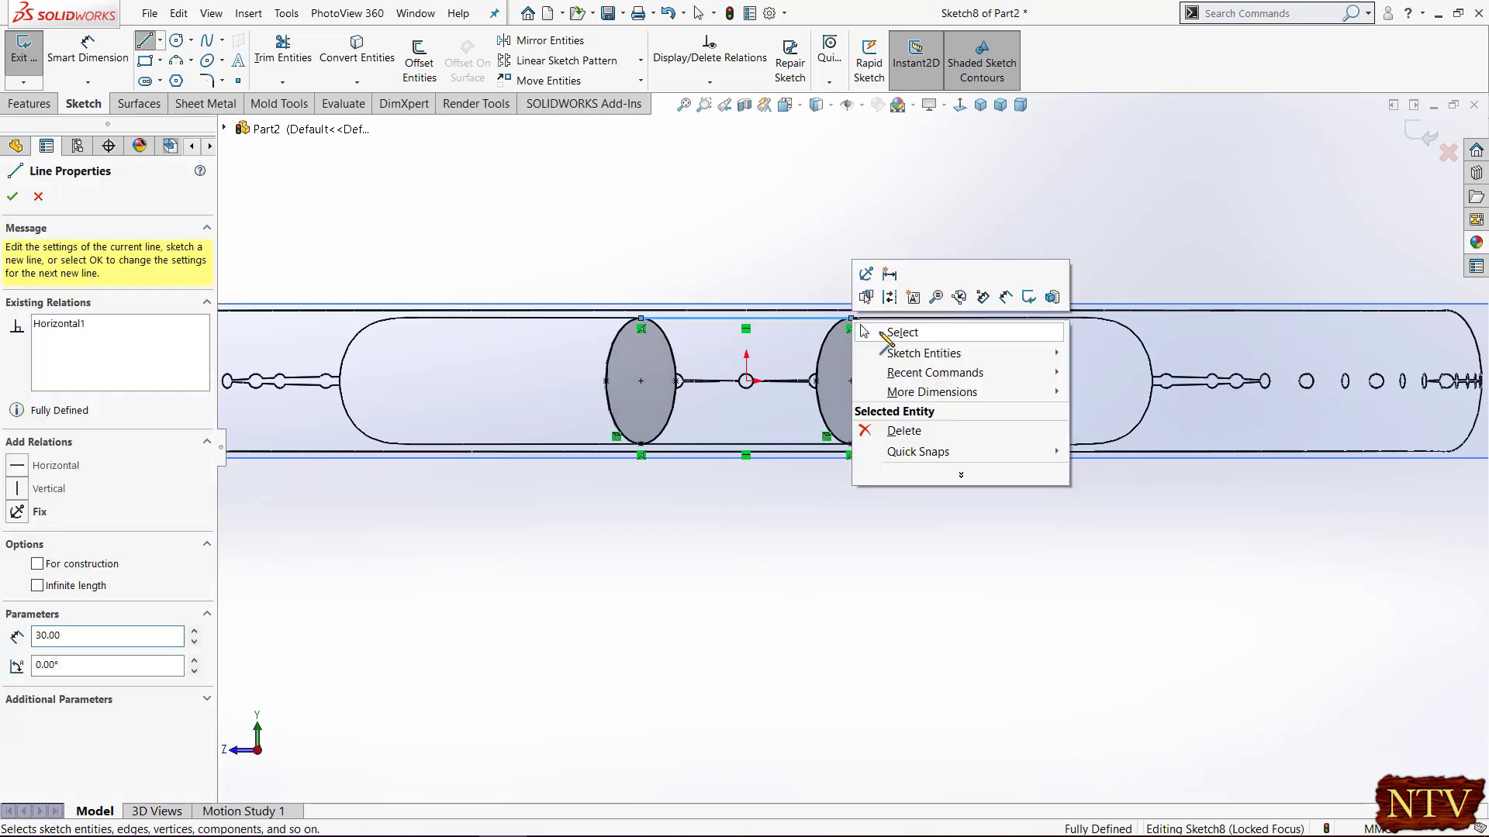
left_click(864, 332)
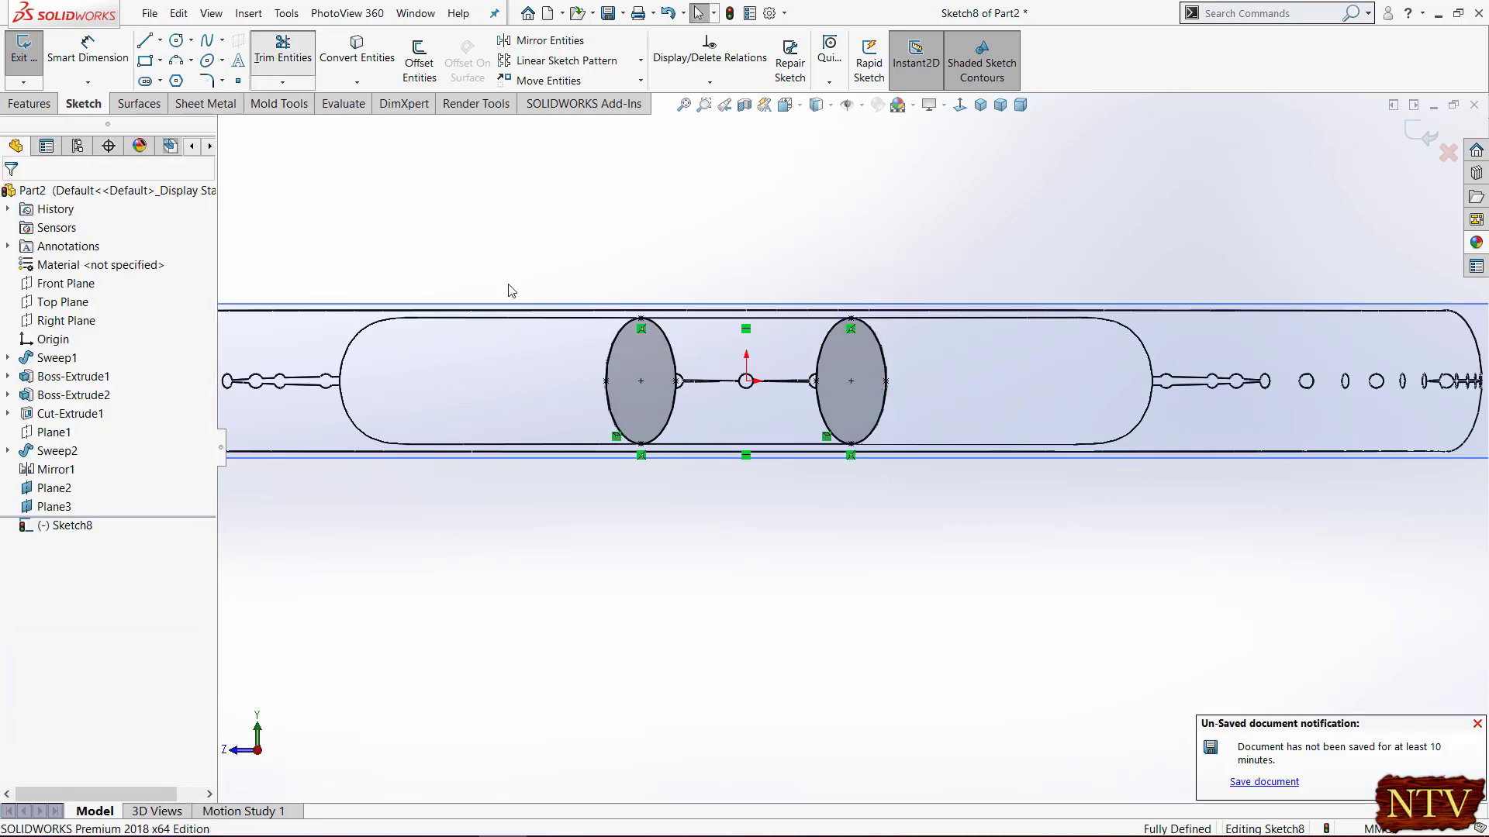
Trim away the inner halves of both ellipses to leave one closed outline, and exit the sketch
scroll(638, 365, "down", 4)
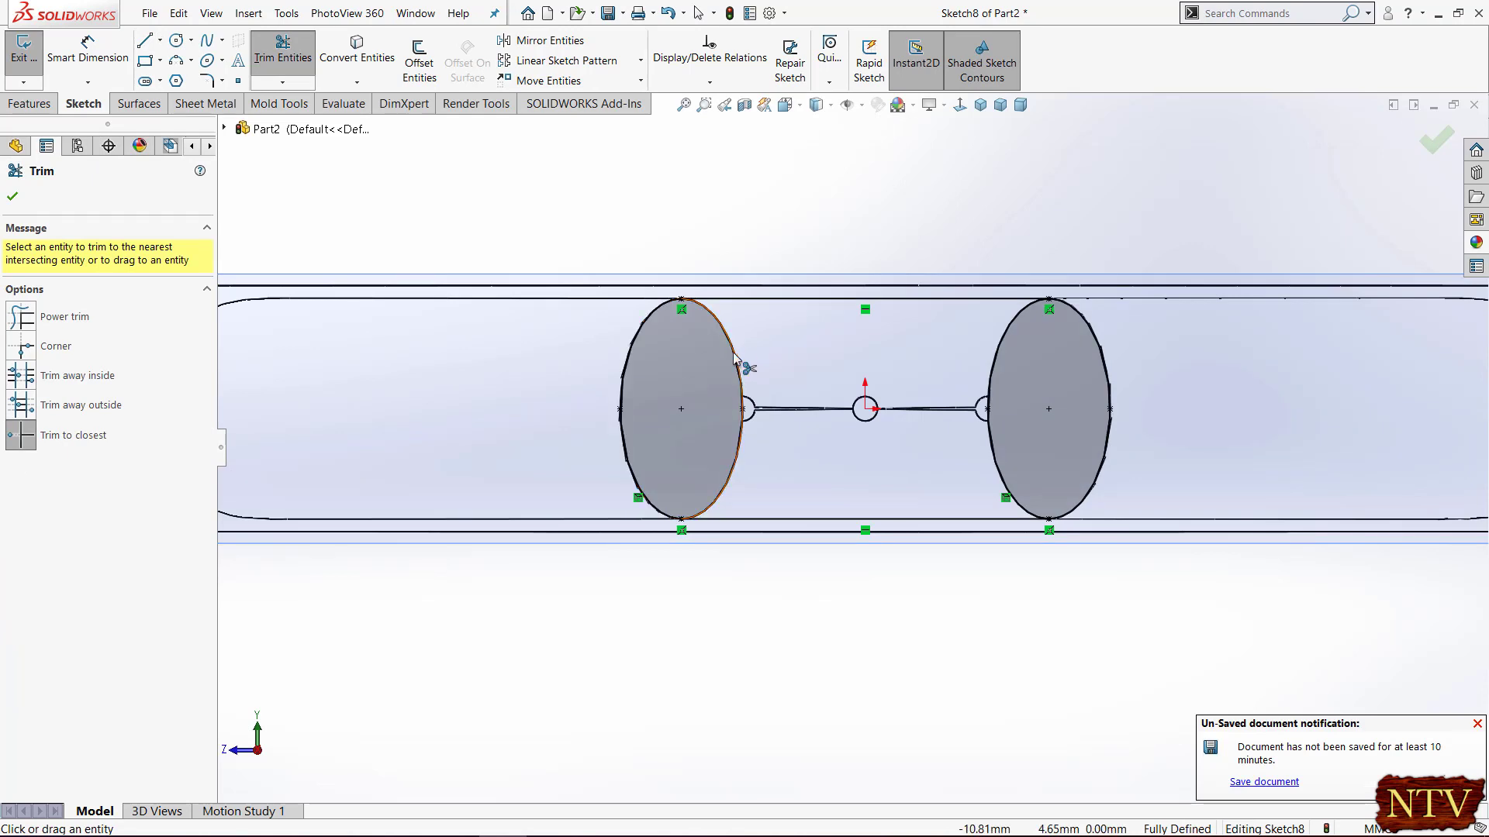
left_click(734, 358)
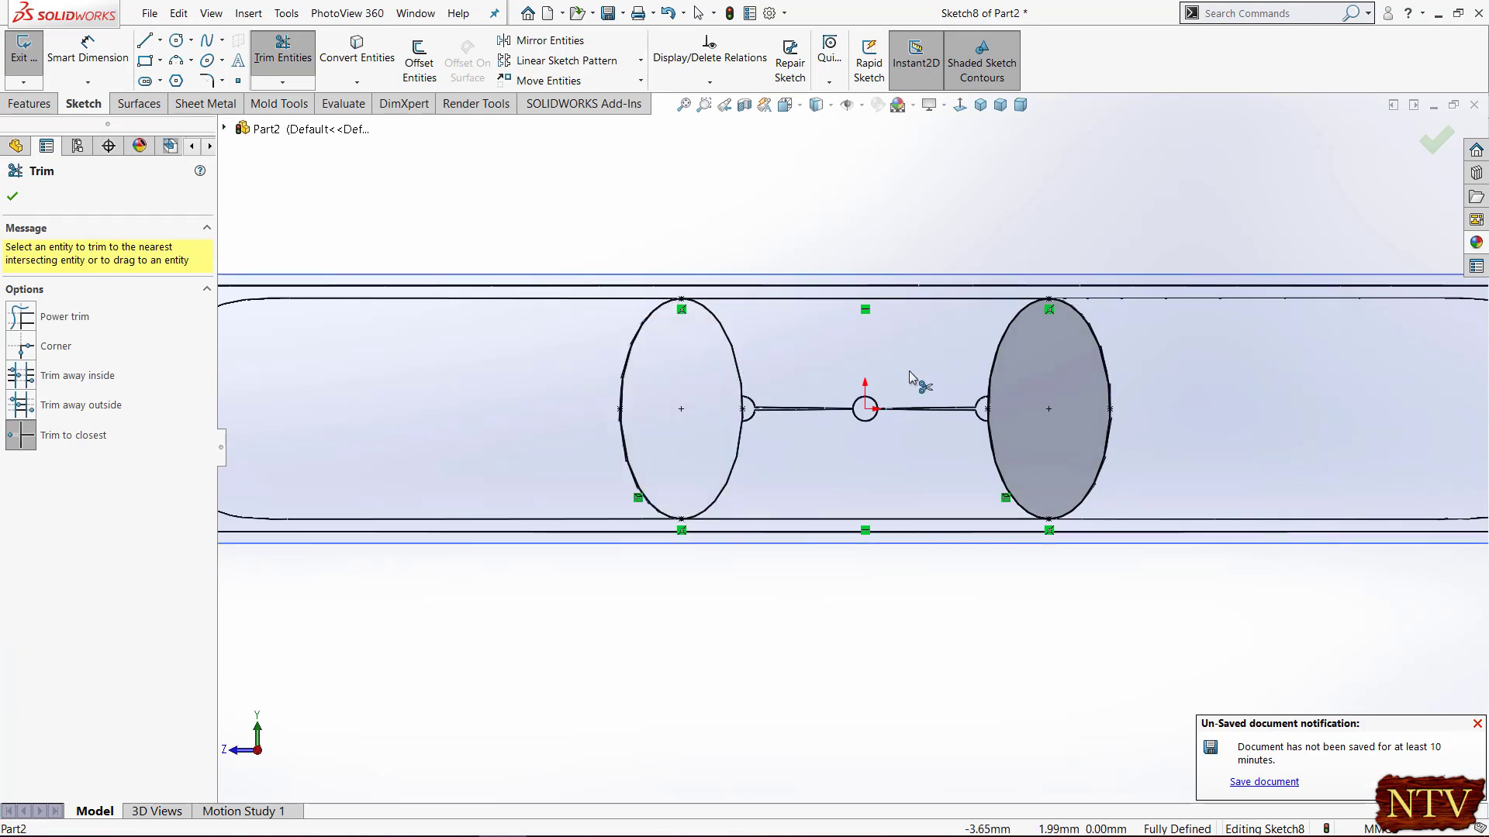
left_click(999, 358)
scroll(1024, 279, "up", 4)
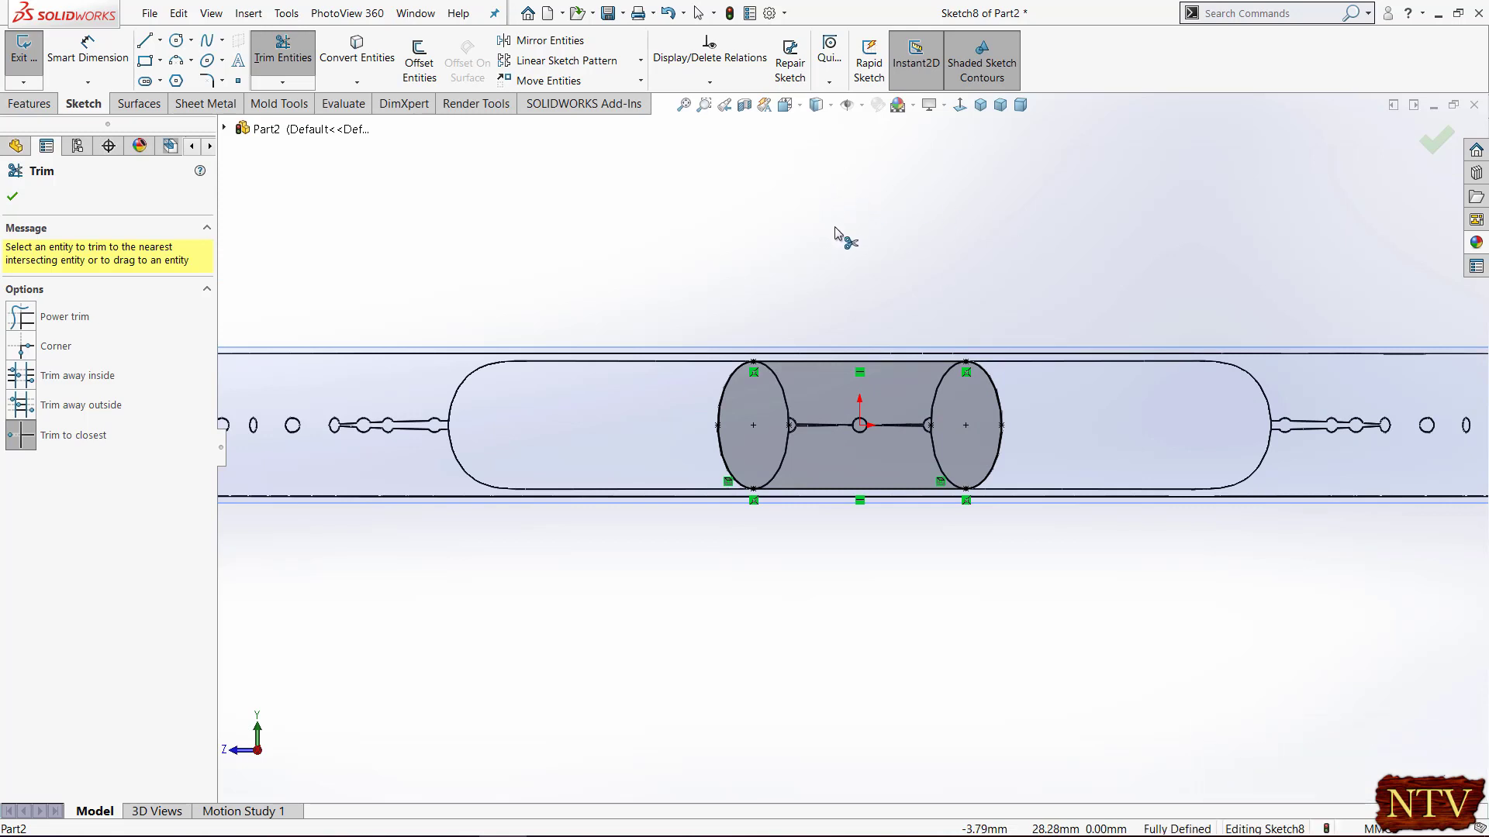
left_click(11, 199)
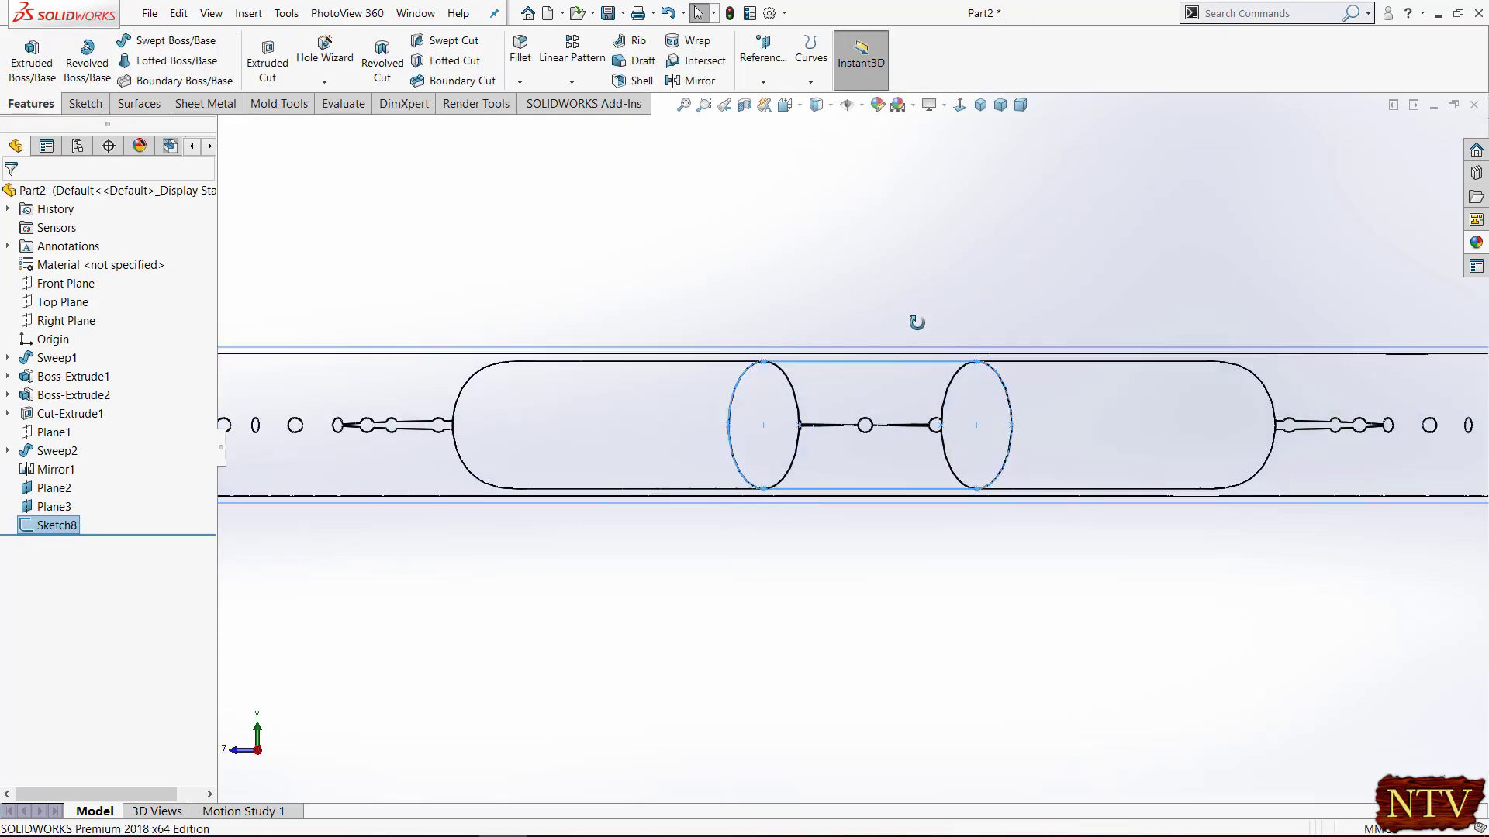
Start a sketch on Plane2 and draw a horizontal ellipse centred on the origin with radii of about 25.8 and 17.8 mm
middle_click_drag(937, 366, 931, 363)
scroll(934, 366, "up", 6)
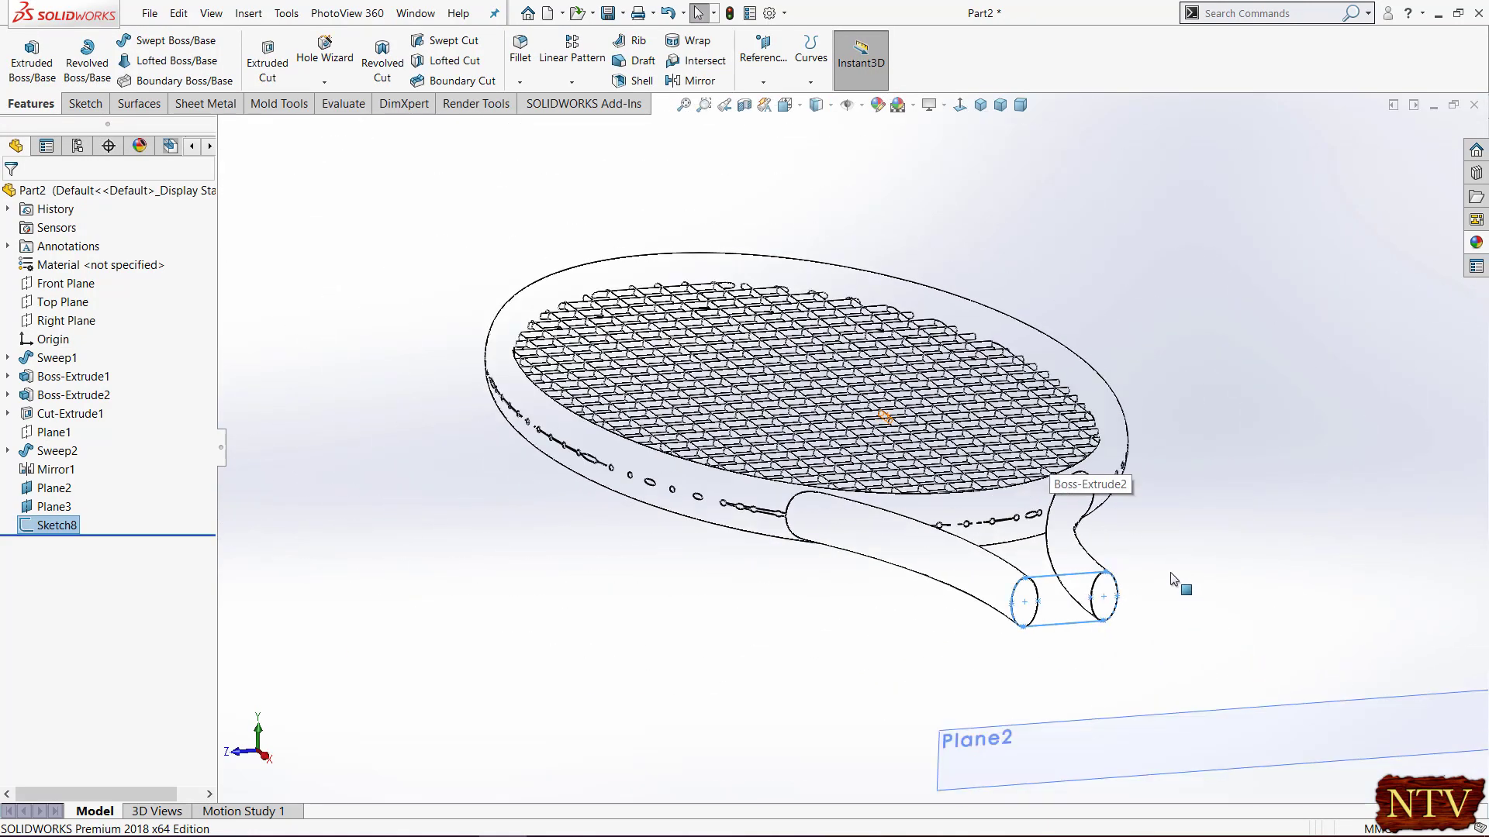
right_click(1221, 695)
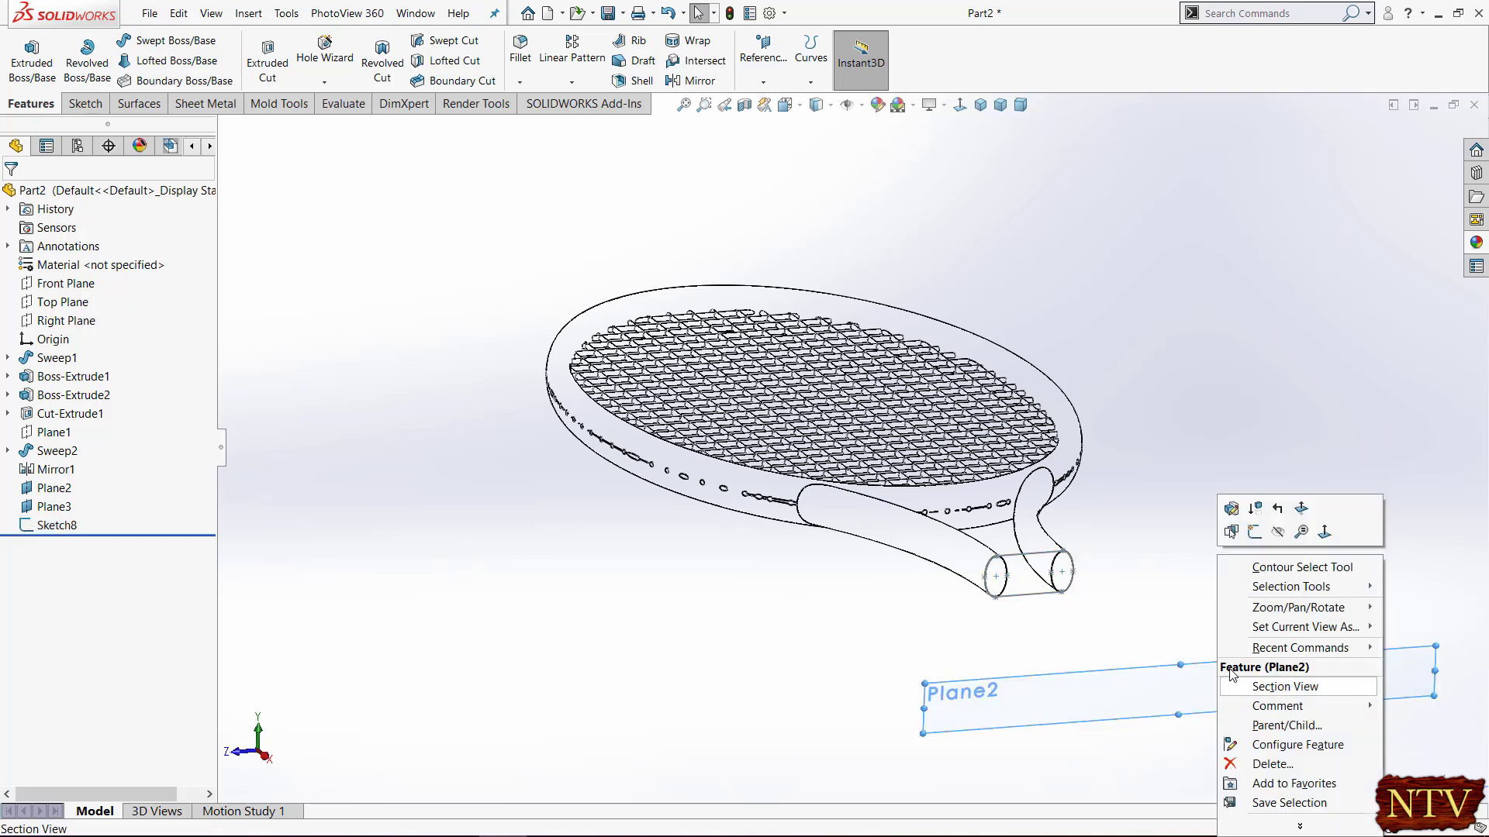
left_click(1255, 531)
left_click(959, 105)
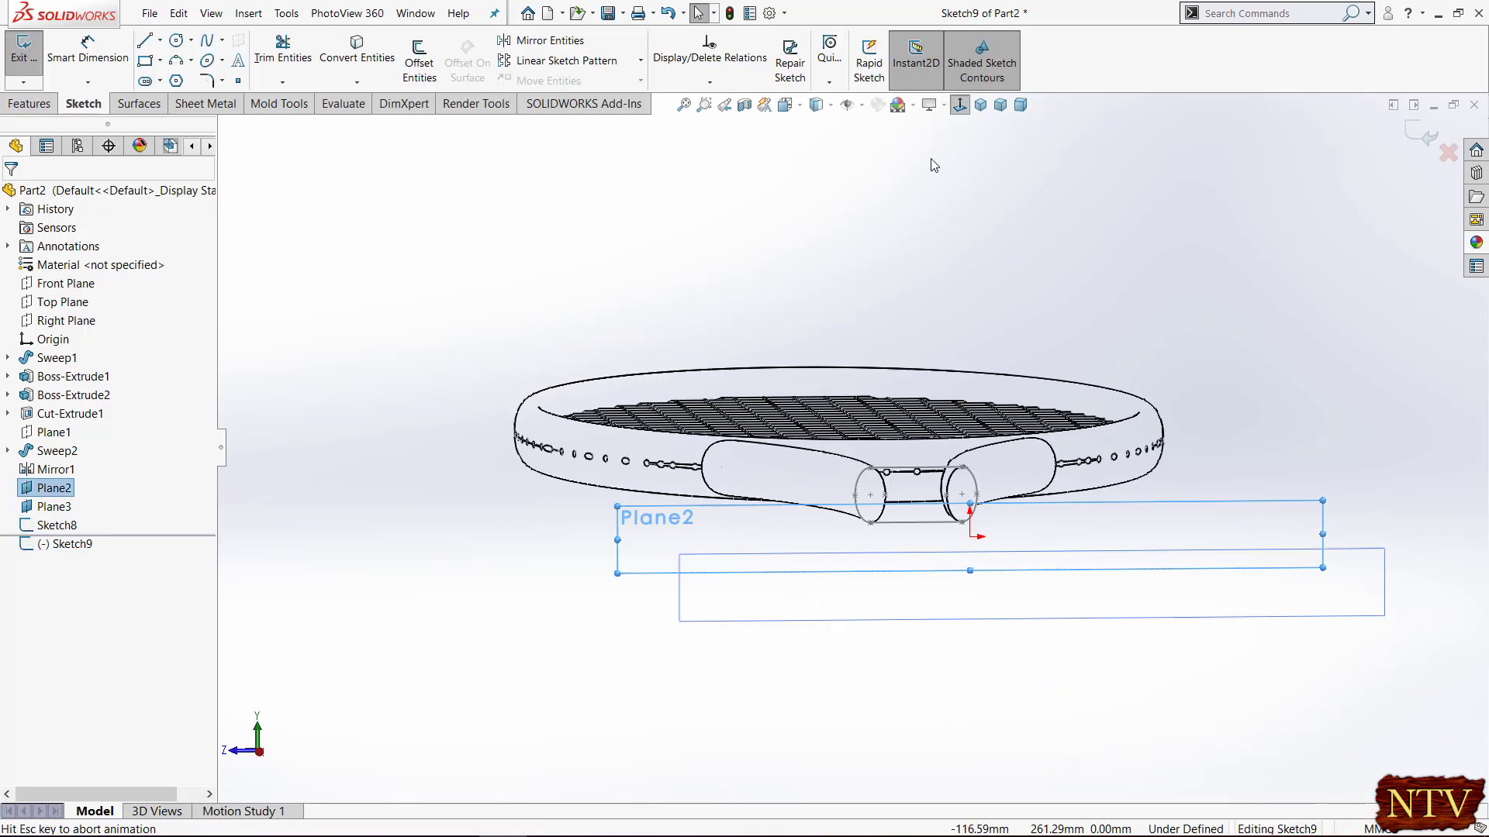
left_click(207, 65)
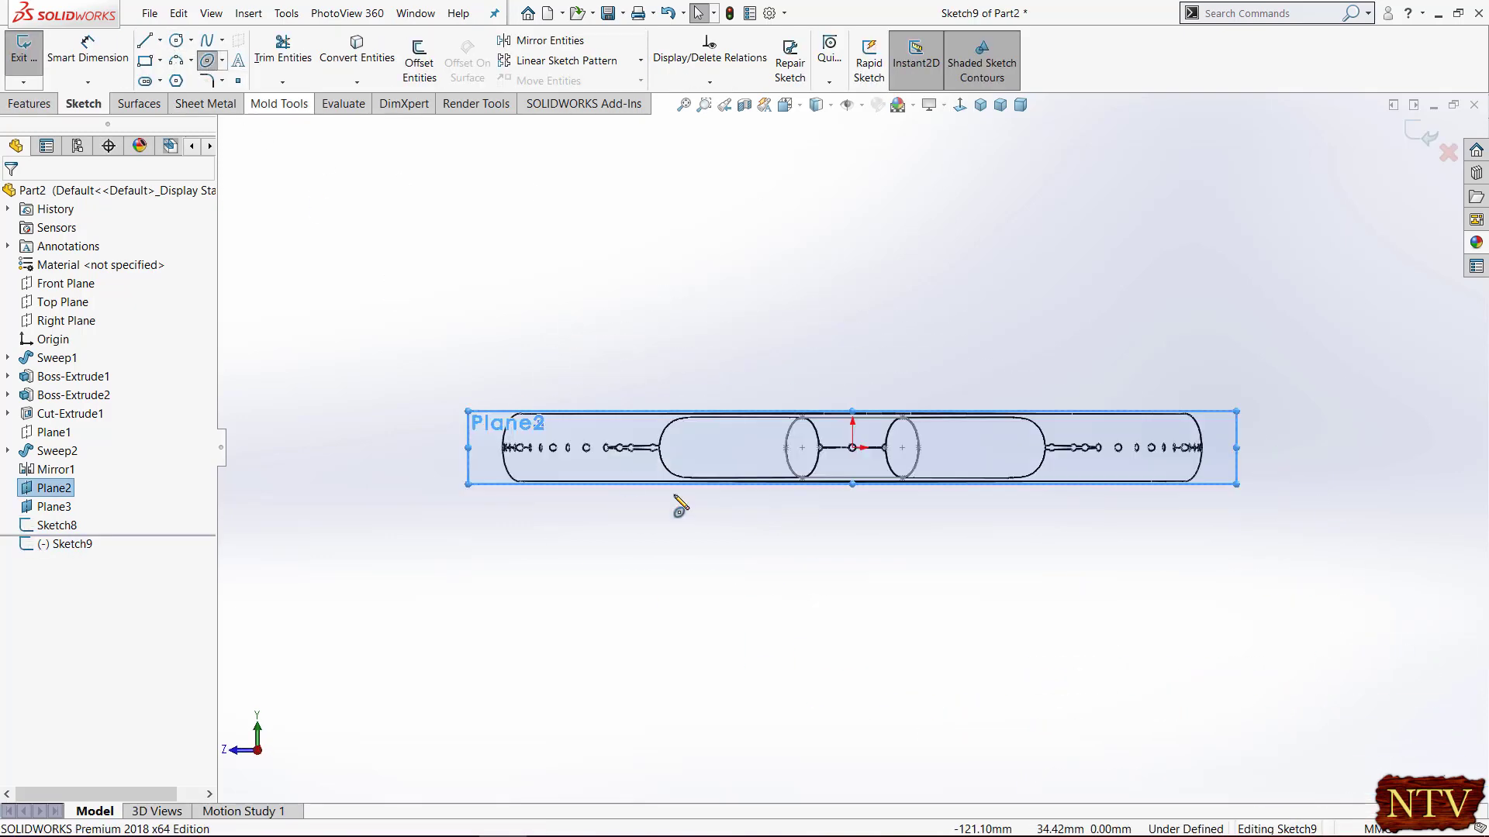
scroll(853, 461, "down", 1)
scroll(851, 460, "down", 2)
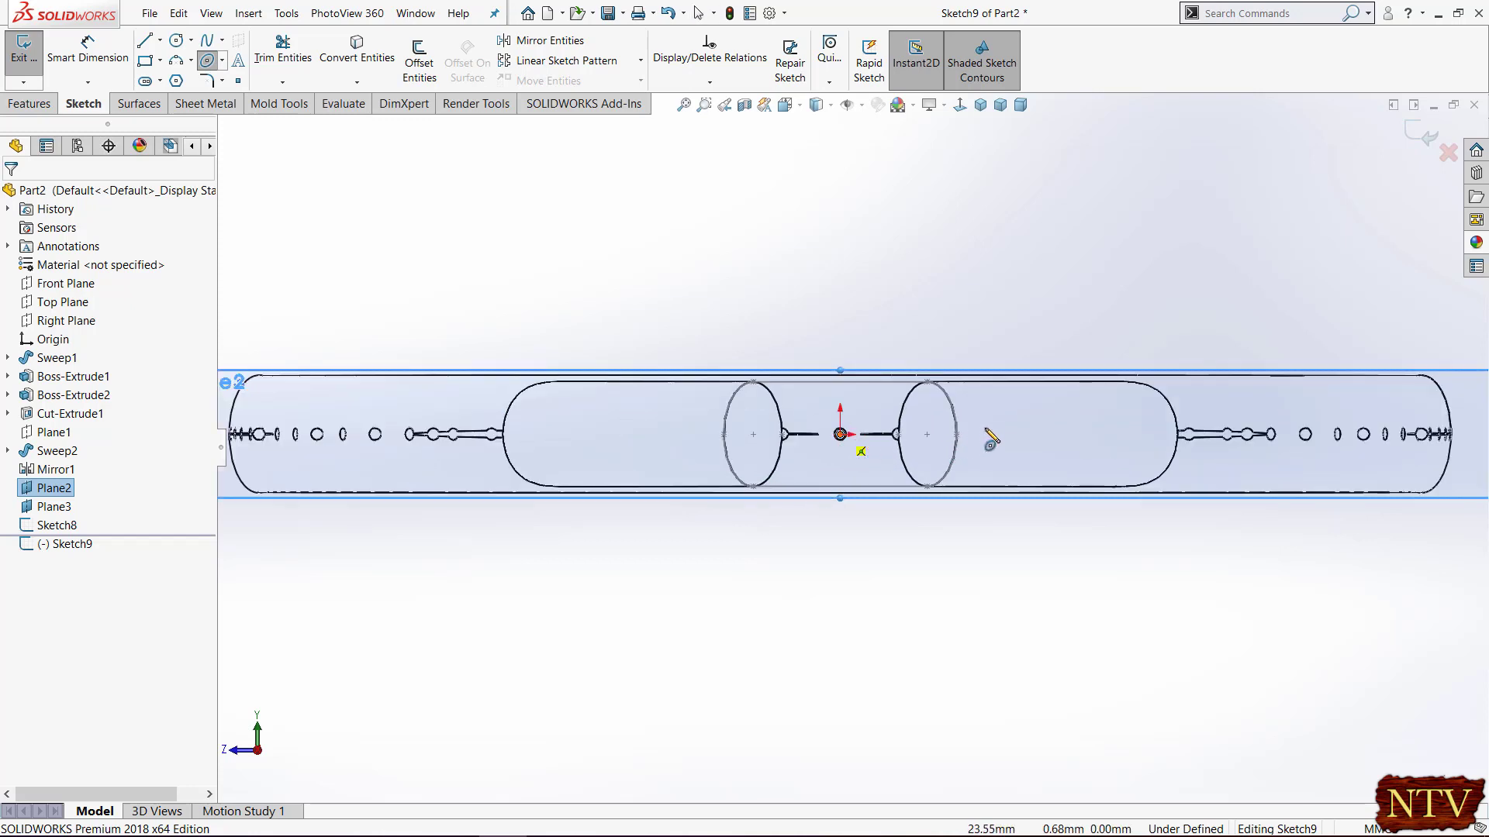
left_click(839, 434)
left_click(990, 434)
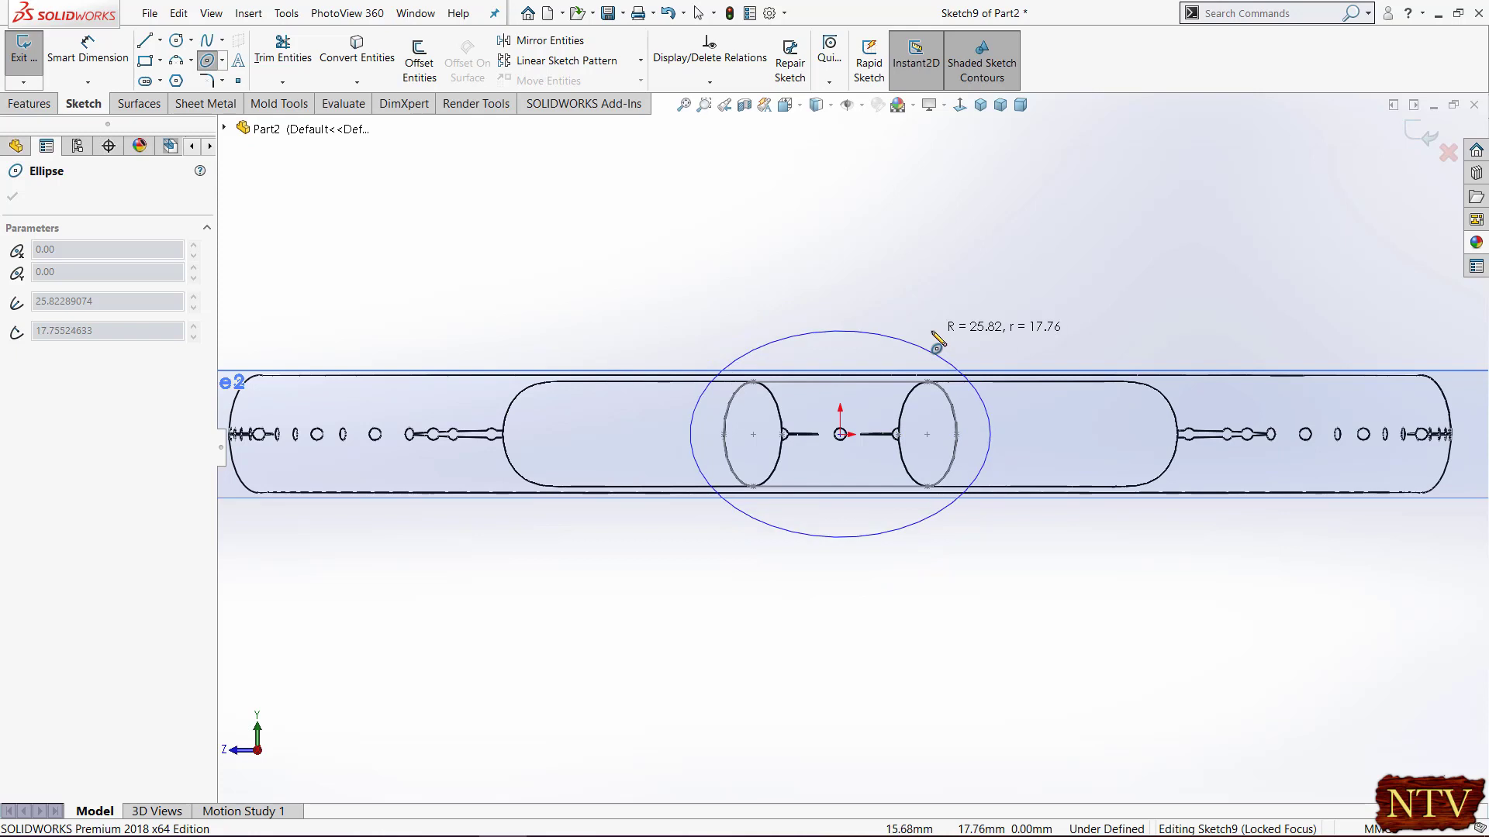
left_click(936, 347)
right_click(937, 347)
left_click(981, 339)
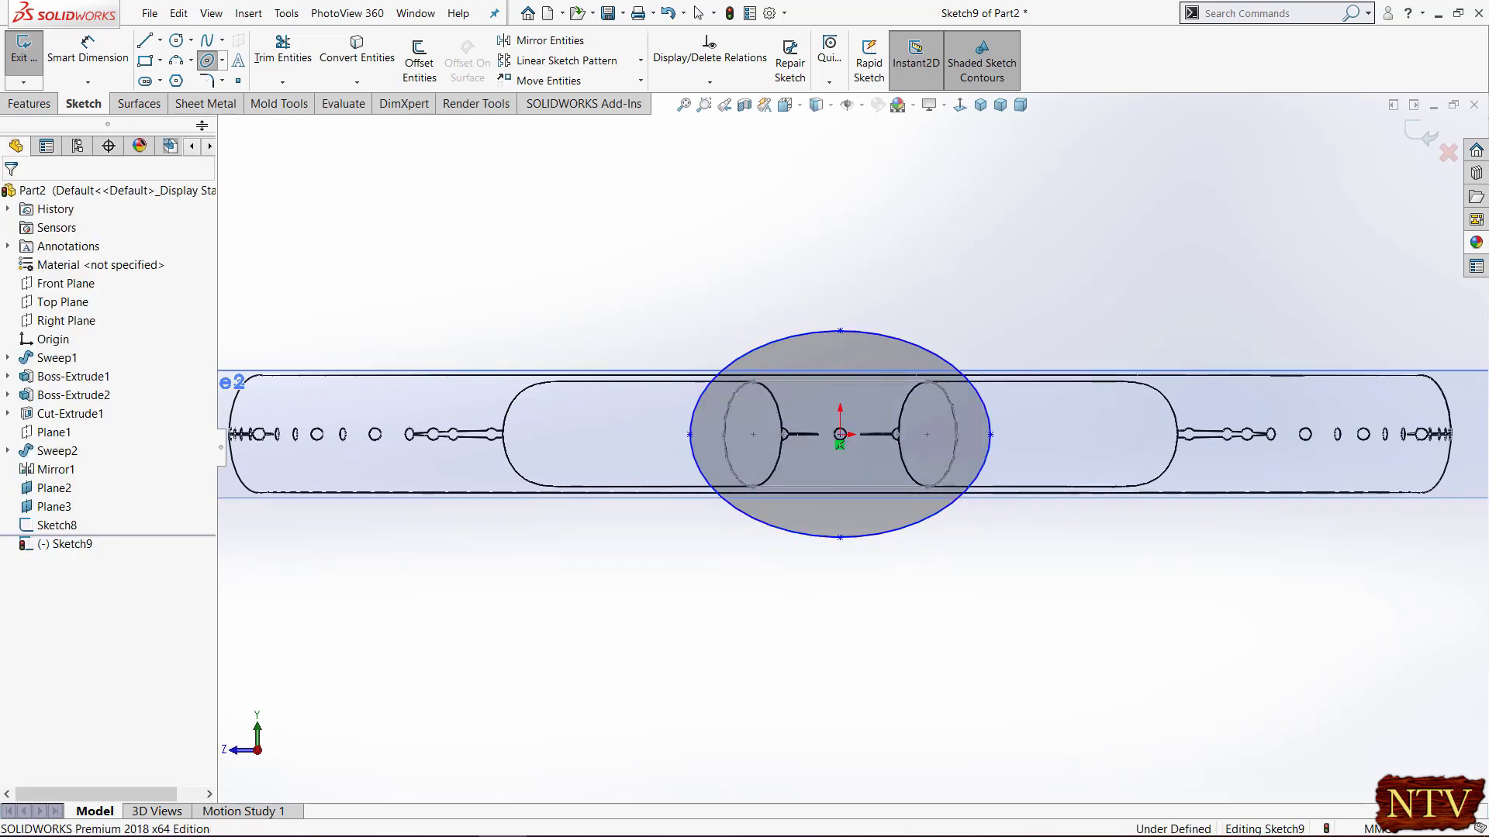
Dimension the full horizontal width of the ellipse on Plane2 to 45 mm
left_click(75, 51)
left_click(690, 435)
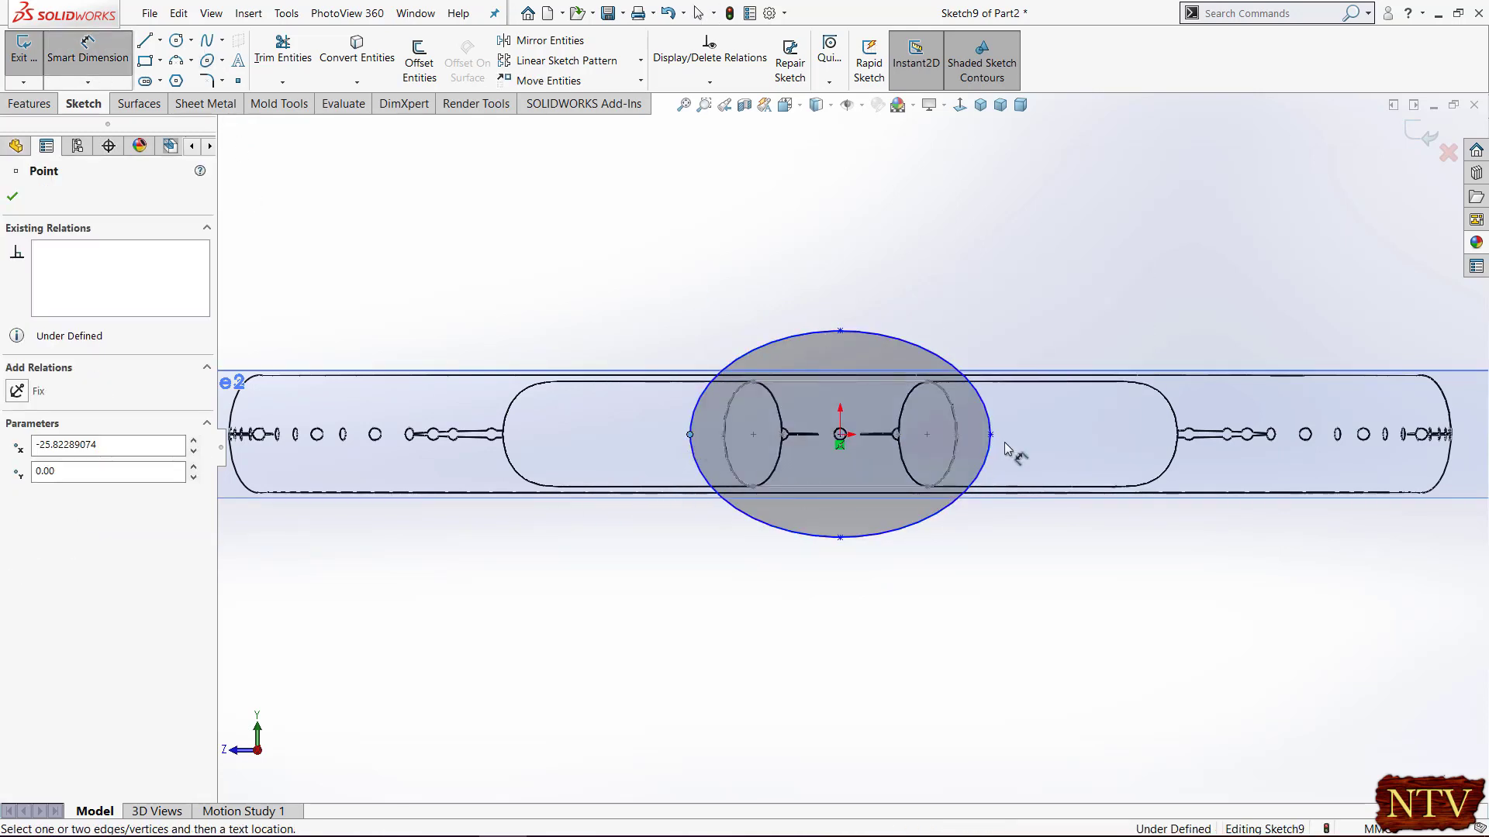
left_click(990, 435)
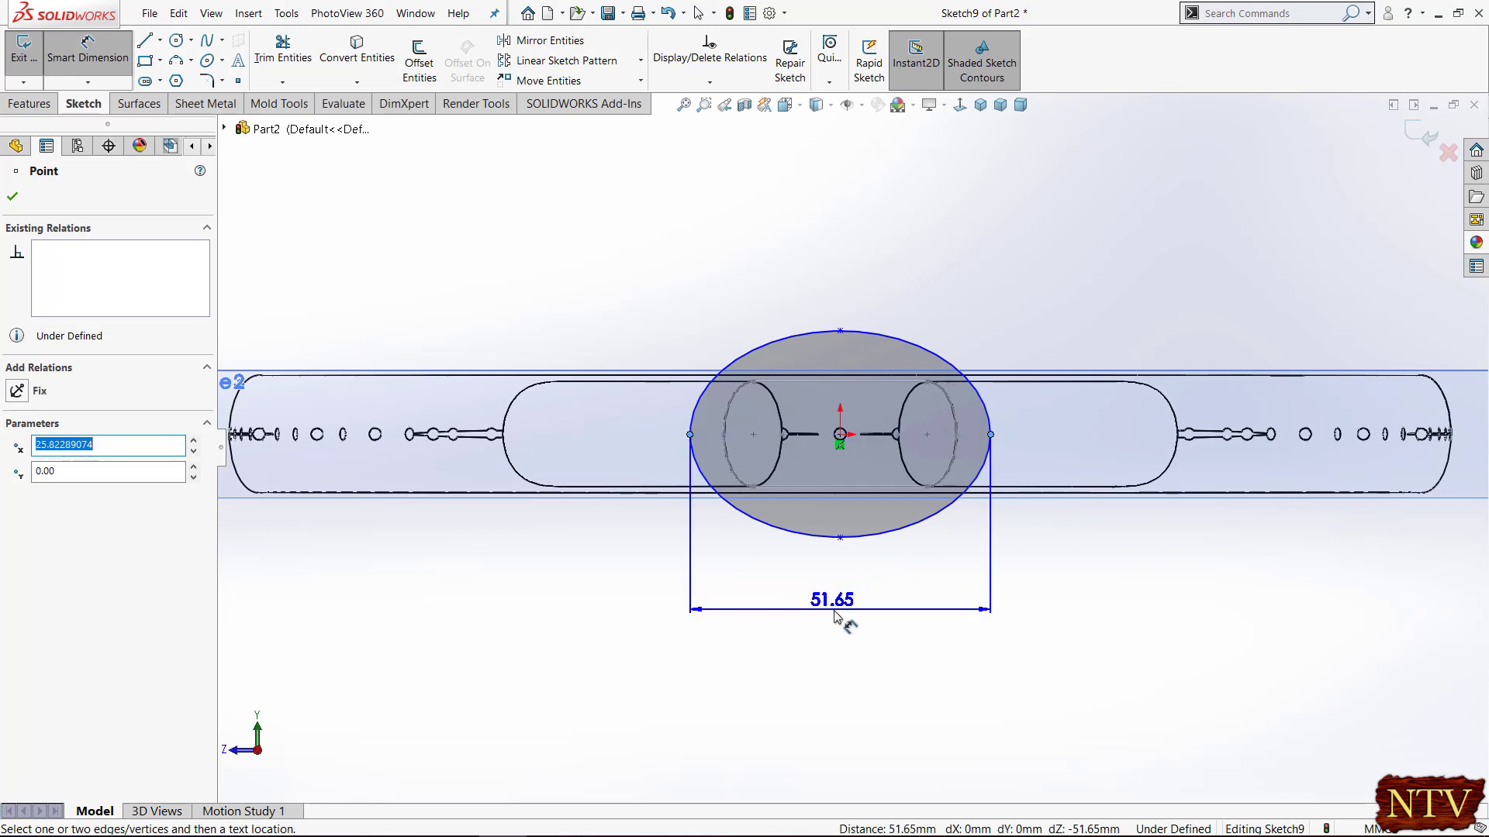
left_click(853, 615)
type("45")
key("Return")
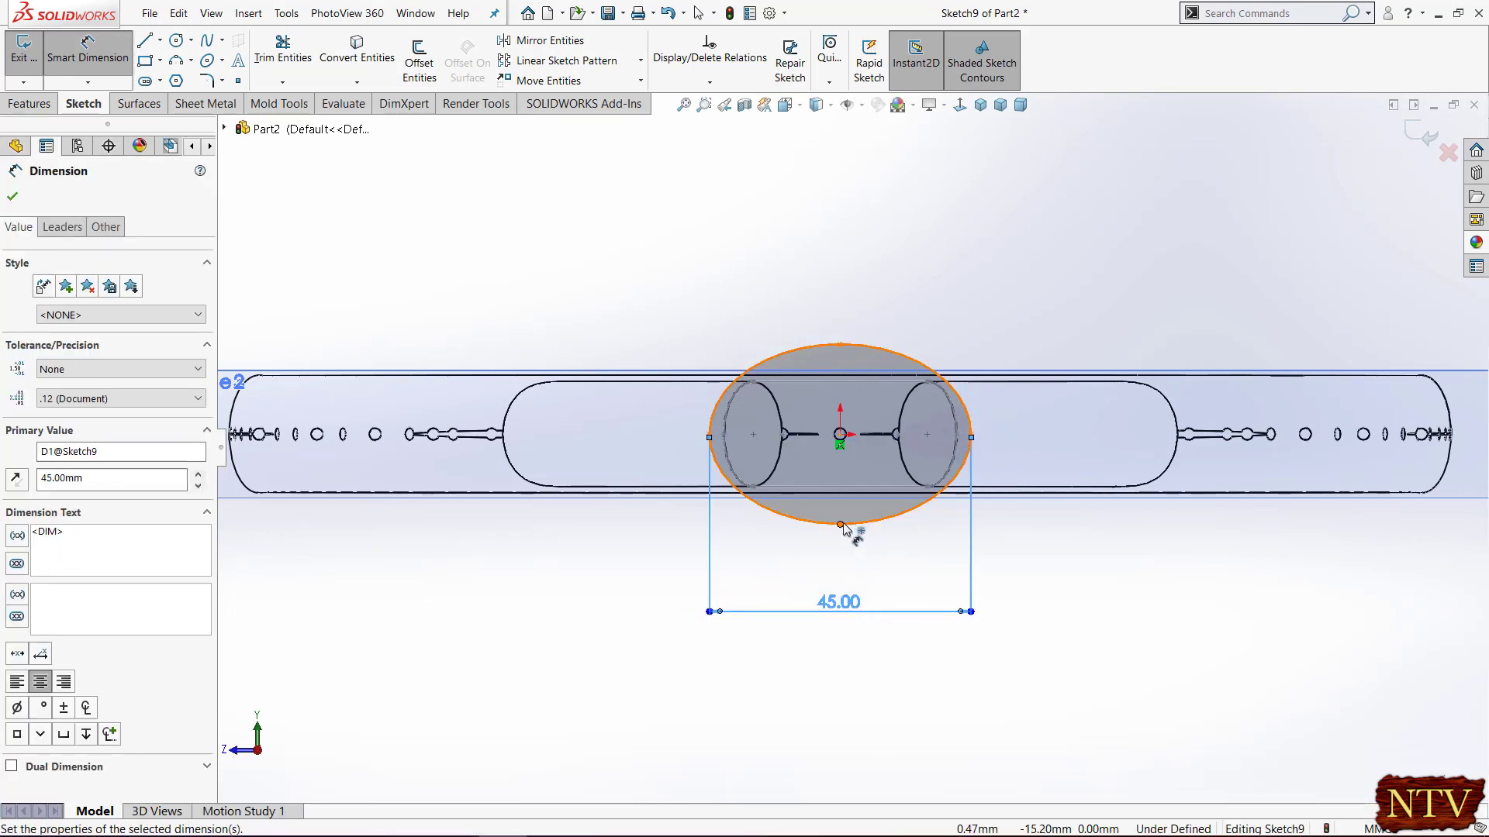
Dimension the full vertical height of the ellipse to 35 mm and exit the sketch
left_click(840, 525)
left_click(841, 344)
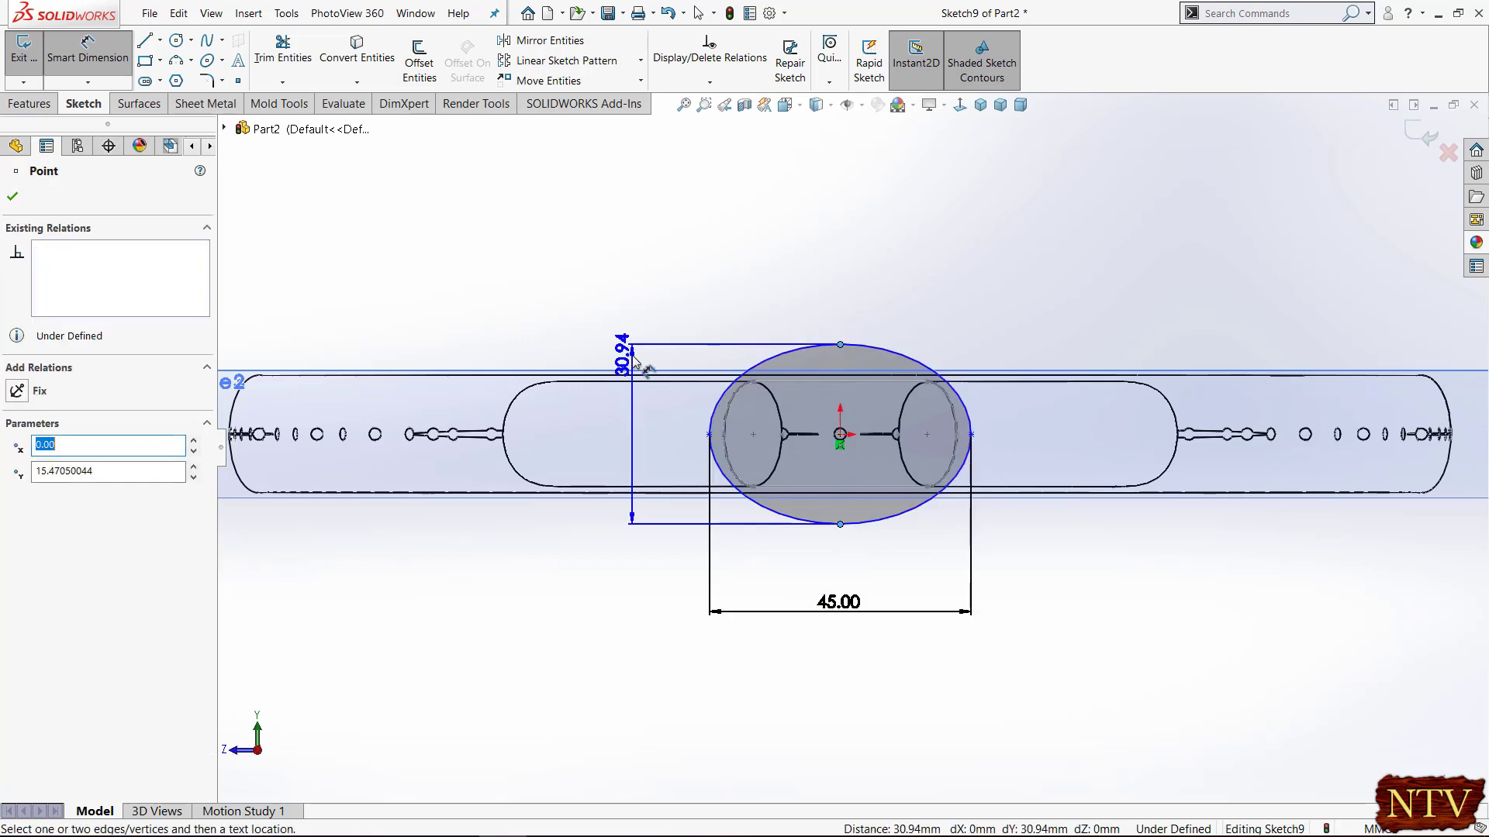
left_click(634, 358)
type("35")
key("Return")
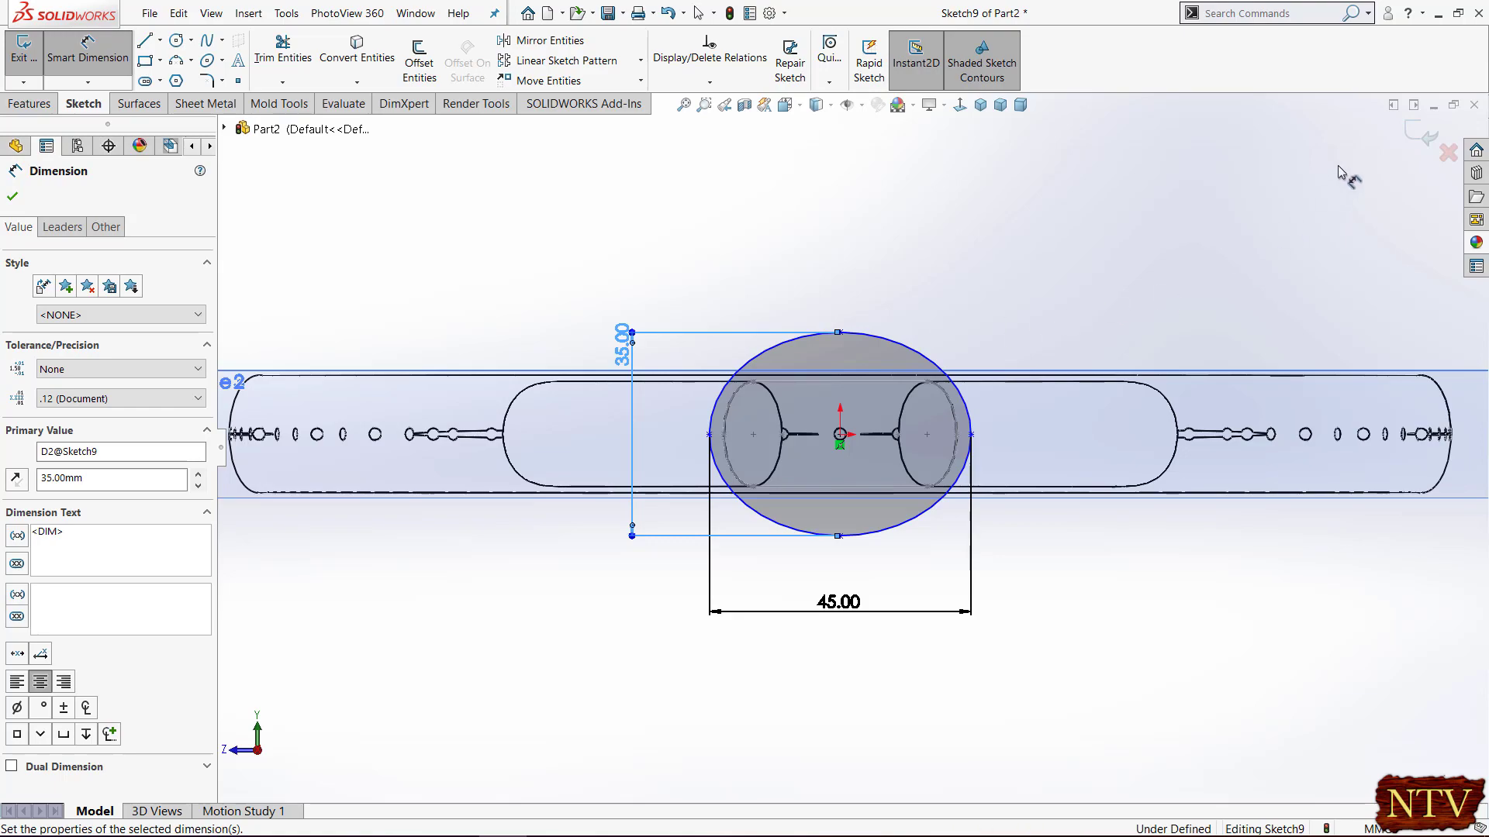
left_click(1424, 134)
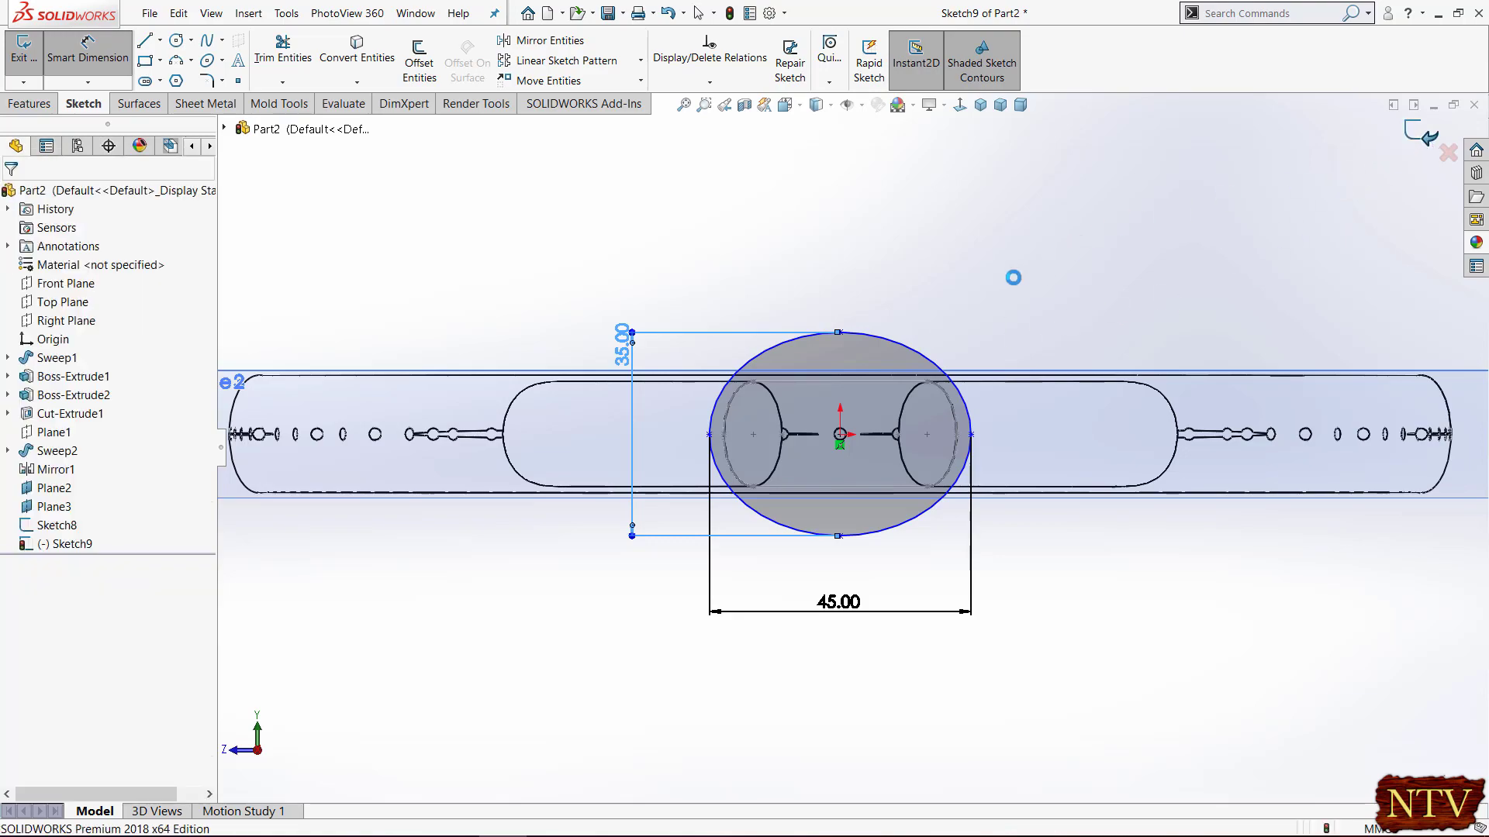
Hide Plane2
left_click(982, 108)
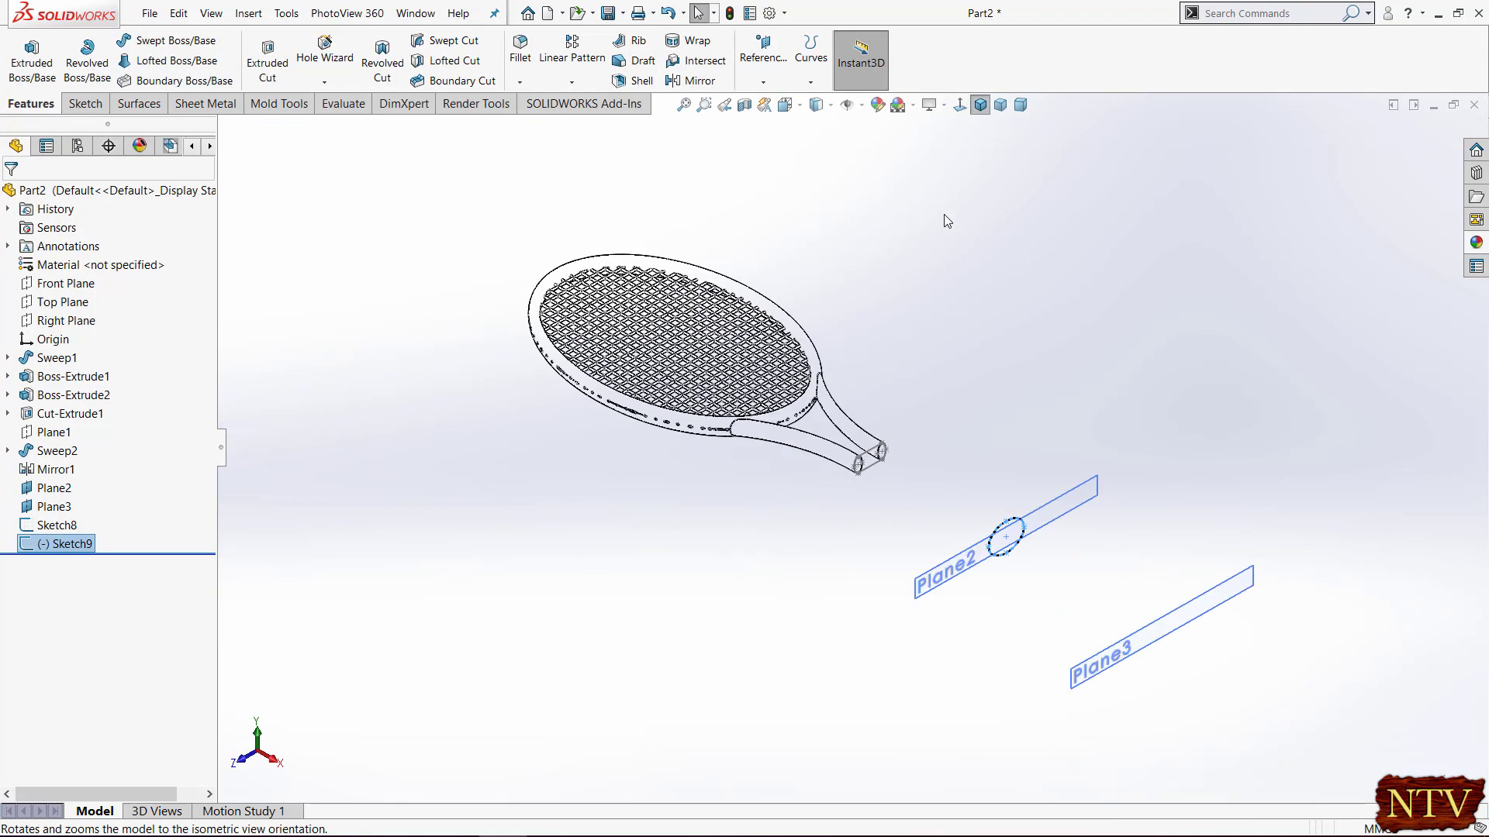
right_click(1054, 501)
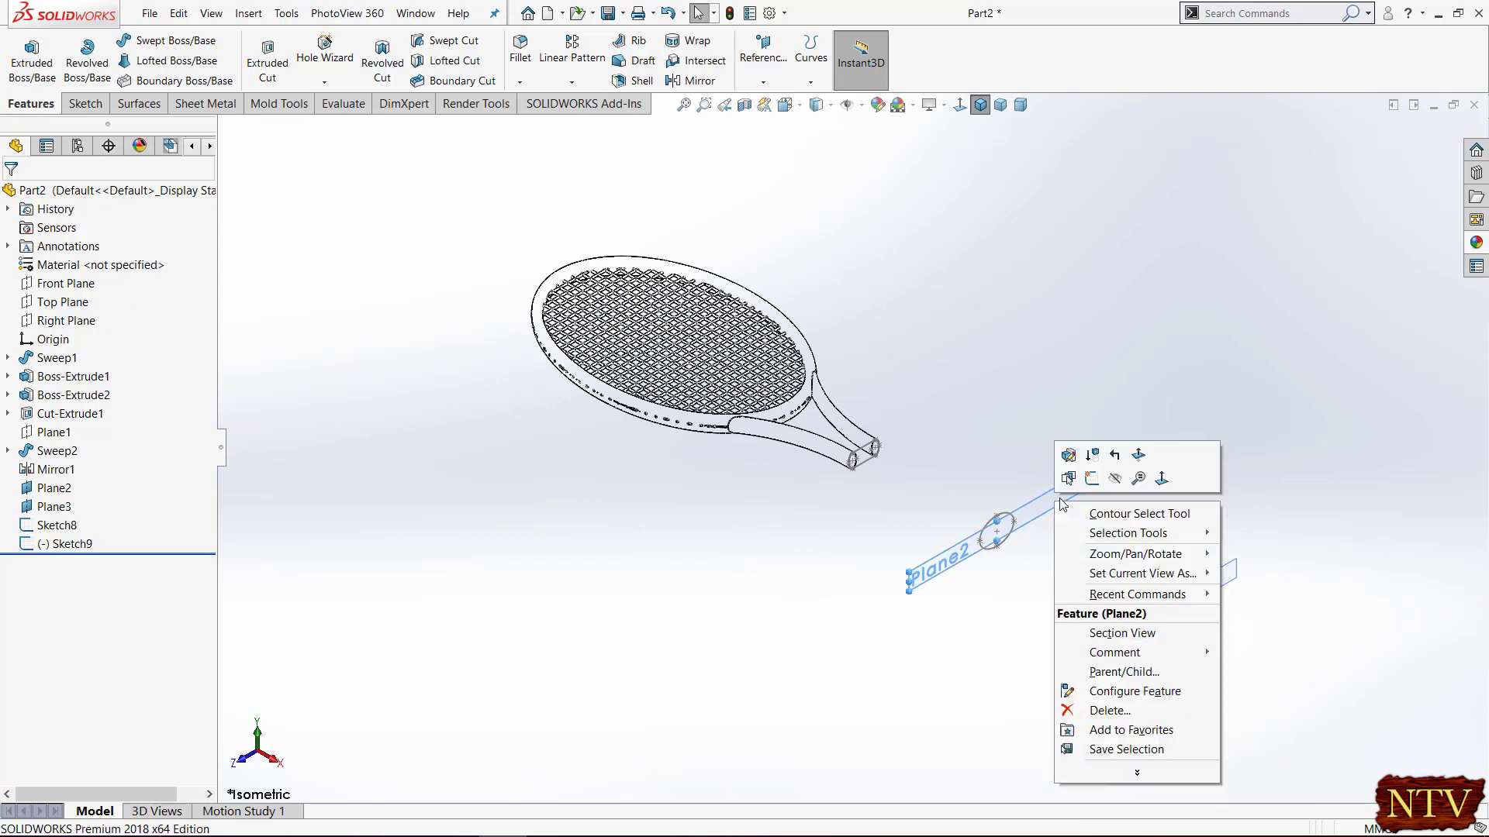
left_click(1114, 479)
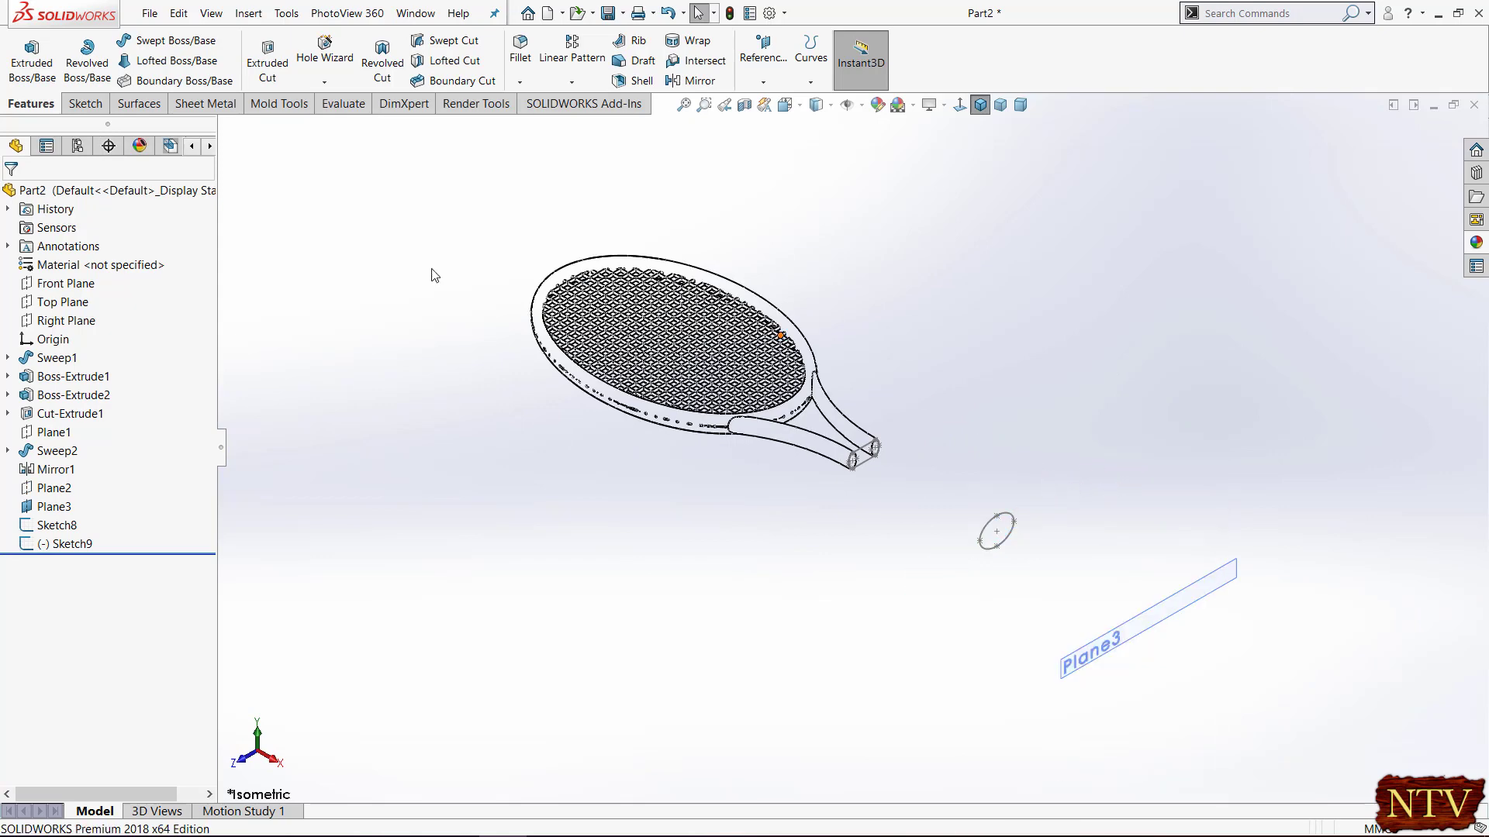
Set up a boss loft using the Plane2 ellipse and the closed outline at the arm ends as profiles
left_click(151, 68)
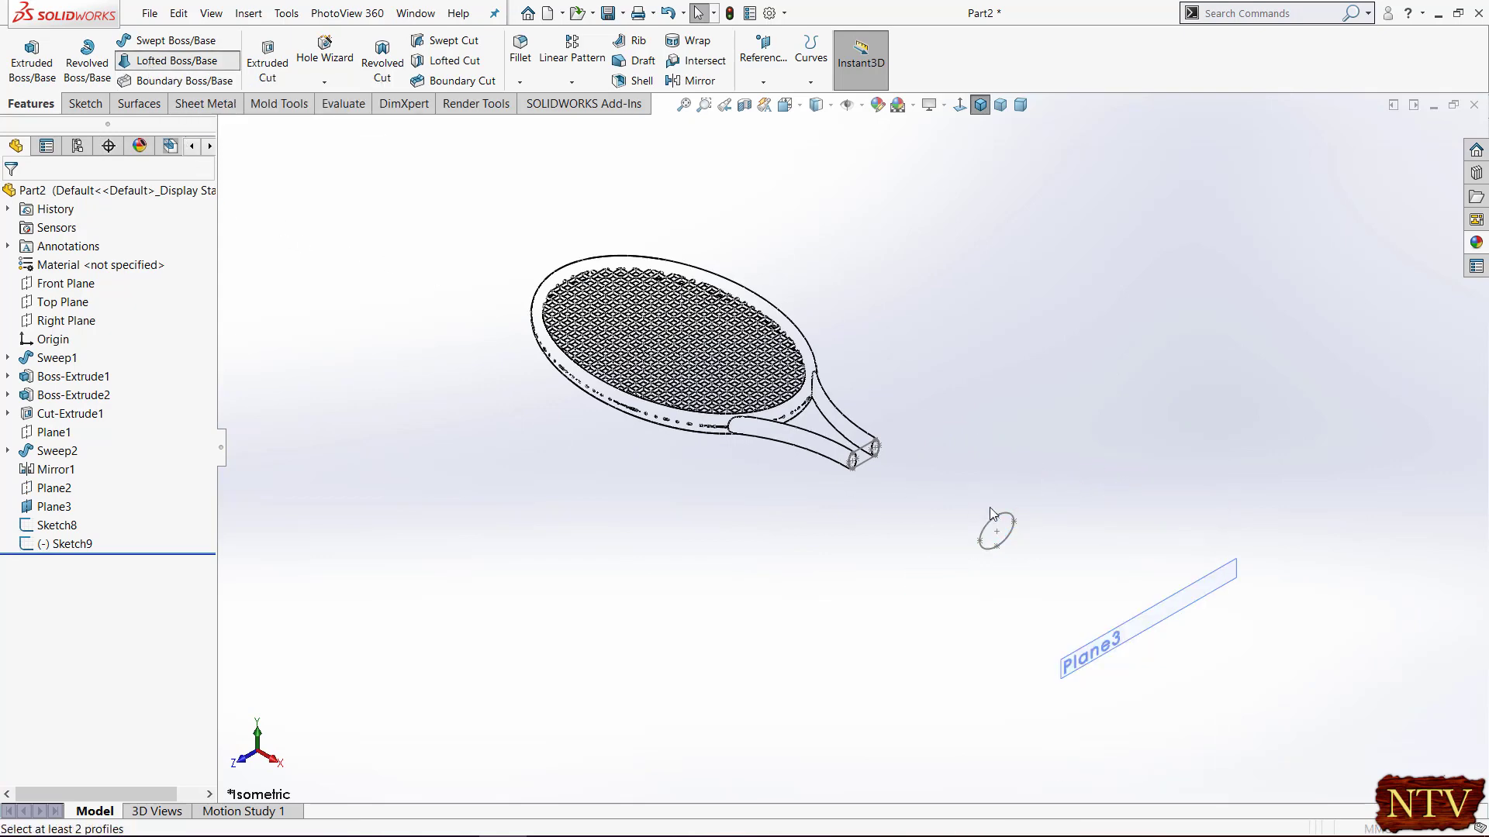
scroll(891, 491, "down", 3)
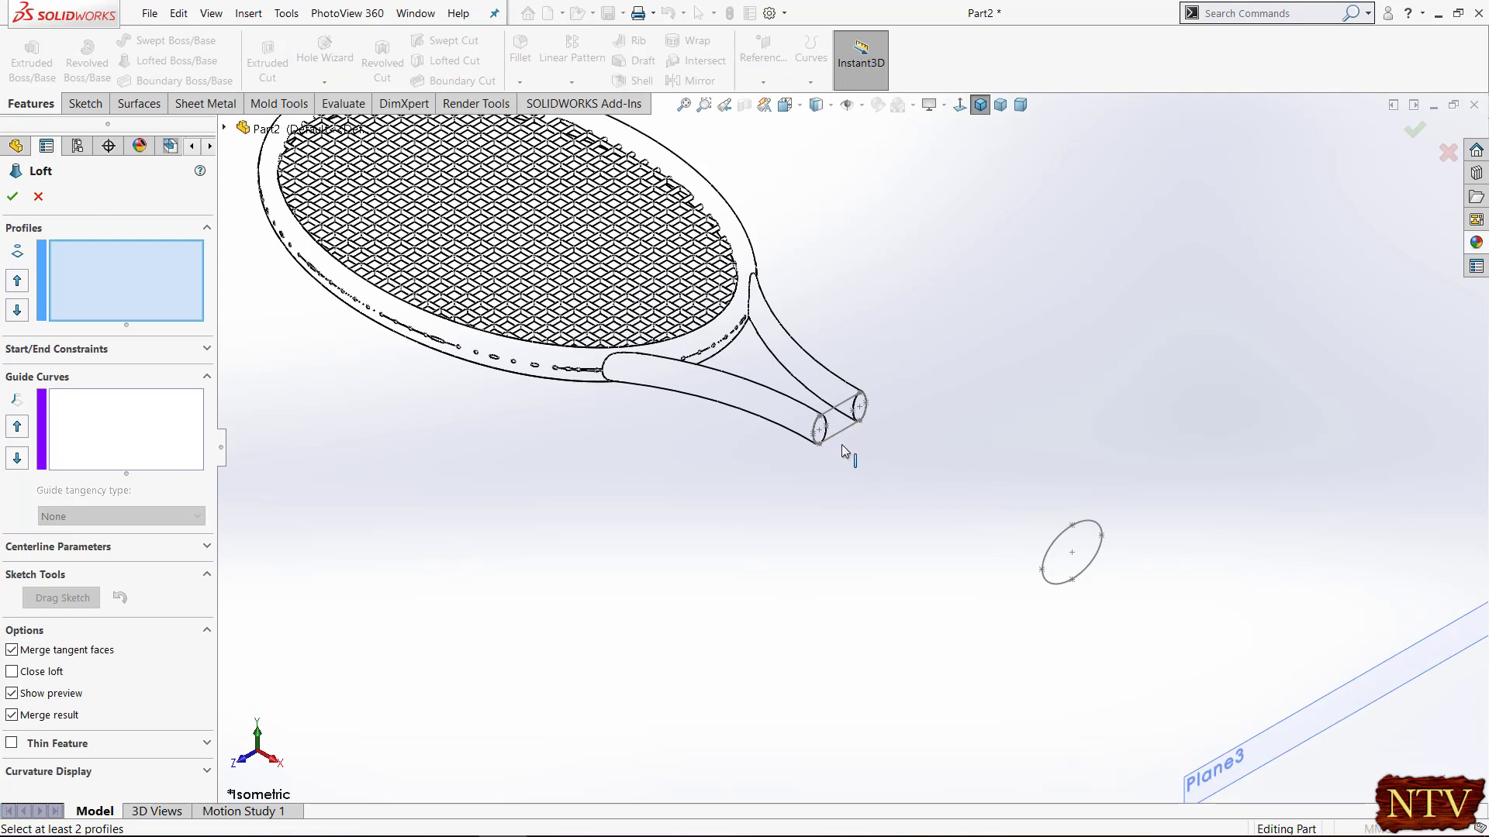
left_click(823, 439)
left_click(1059, 588)
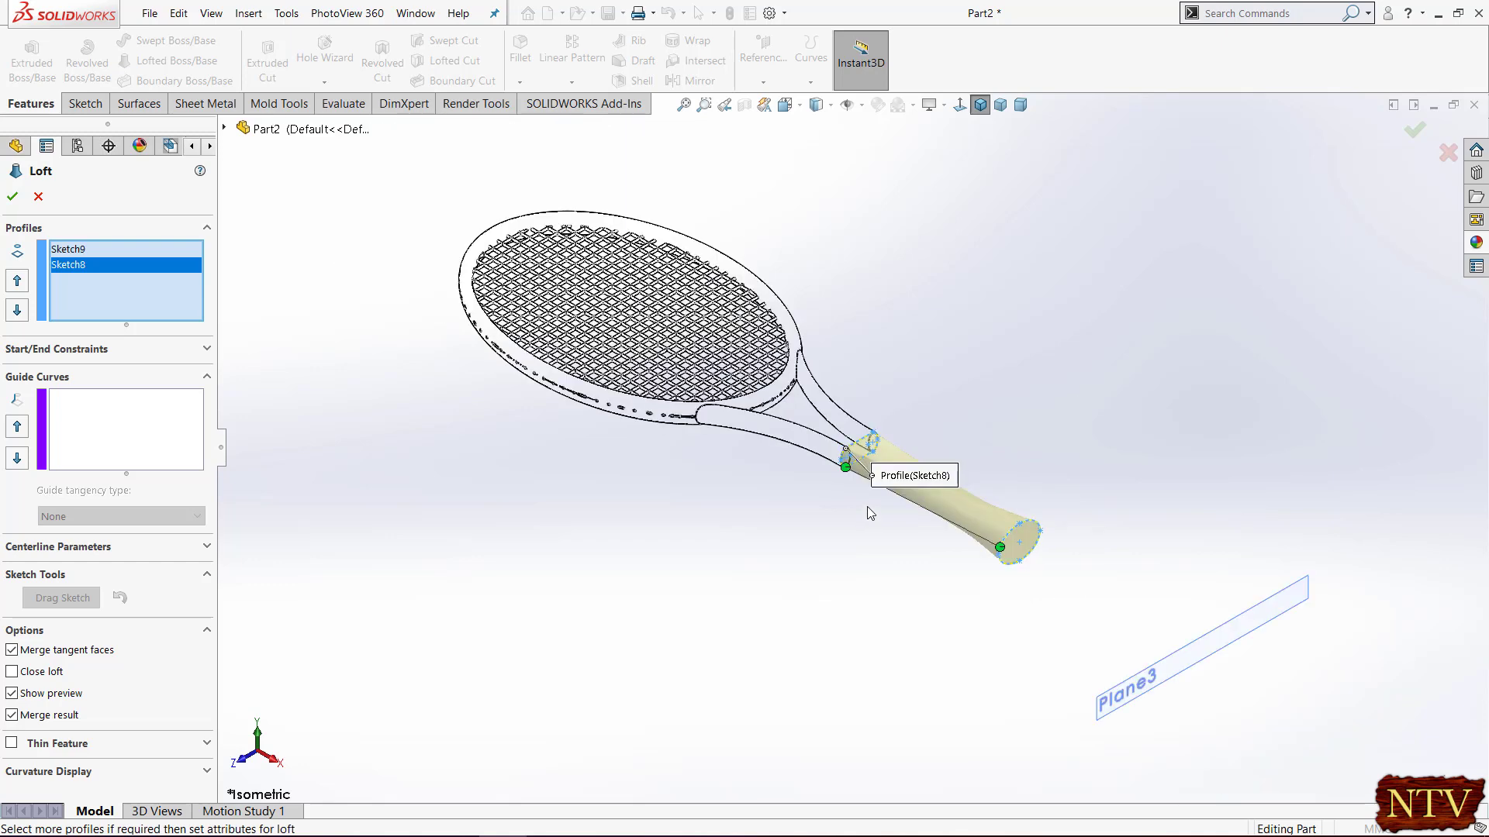
Move the loft connector on the arm-end outline to its upper corner to remove the twist, and accept the loft
scroll(864, 496, "down", 5)
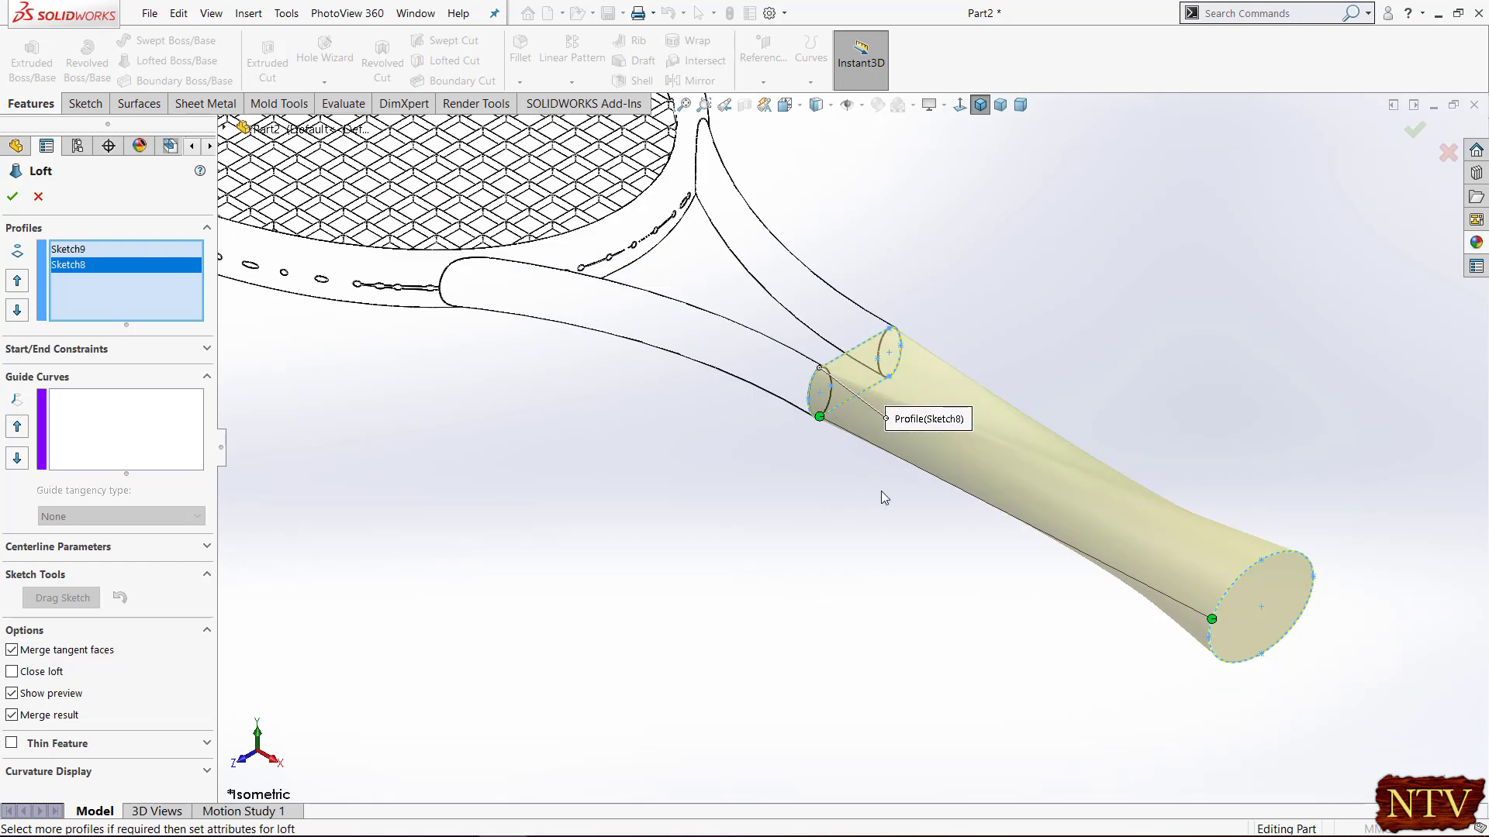
left_click_drag(820, 417, 808, 405)
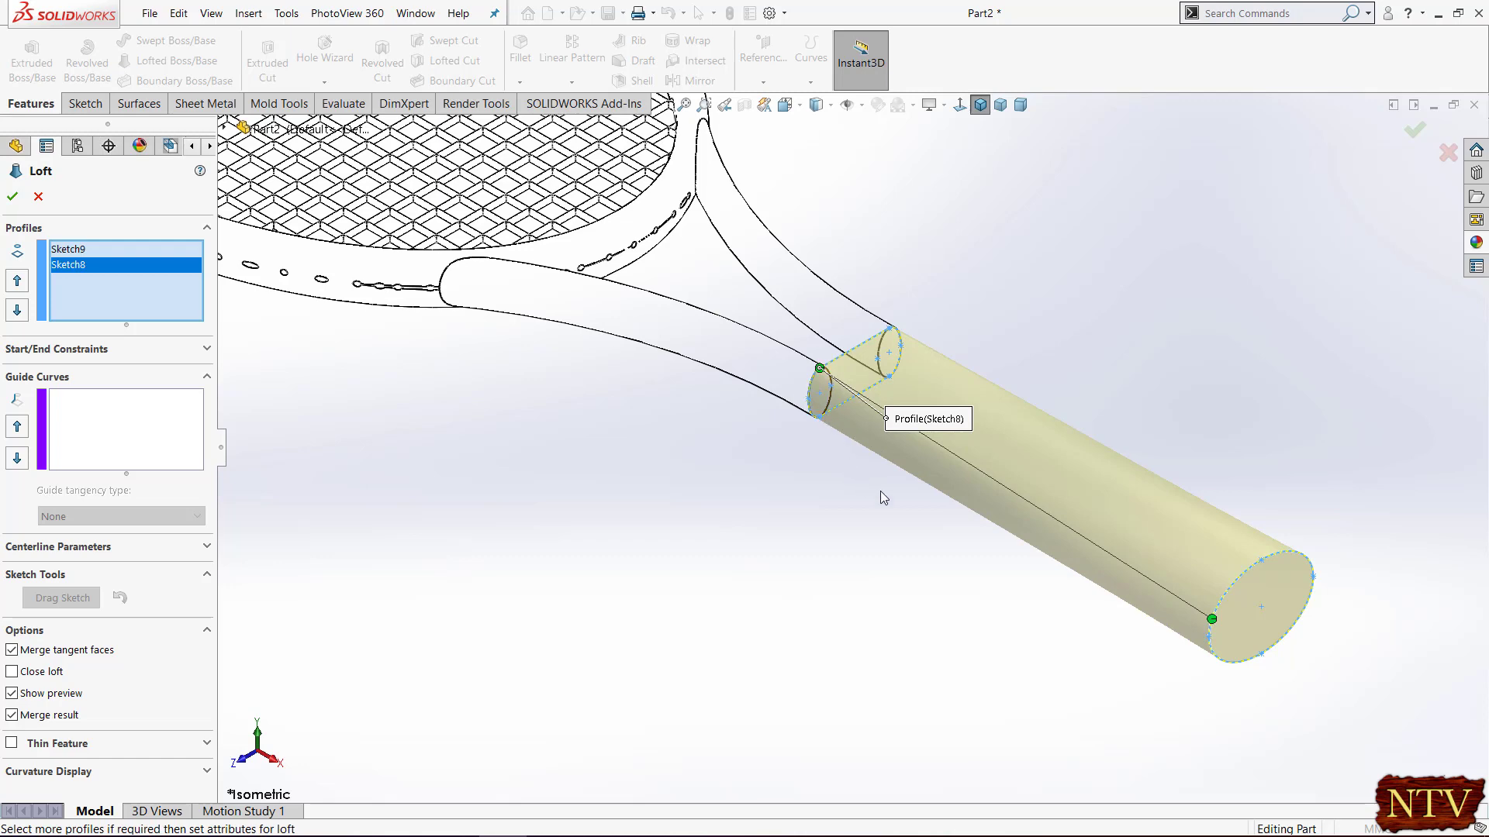
scroll(821, 375, "down", 2)
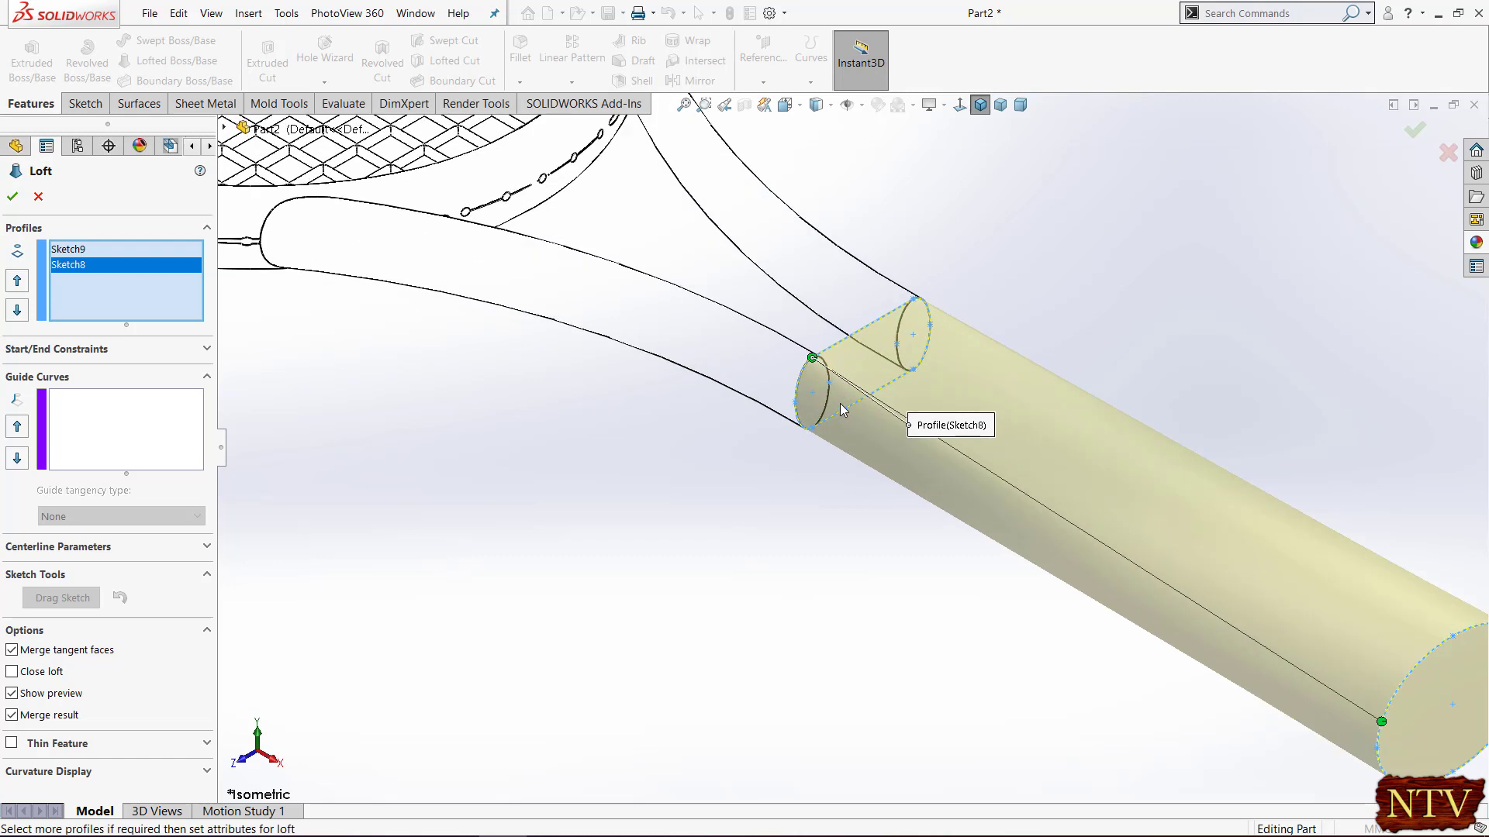
mouse_move(811, 364)
left_mouse_down()
mouse_move(808, 429)
mouse_move(811, 359)
left_mouse_up()
scroll(815, 419, "up", 5)
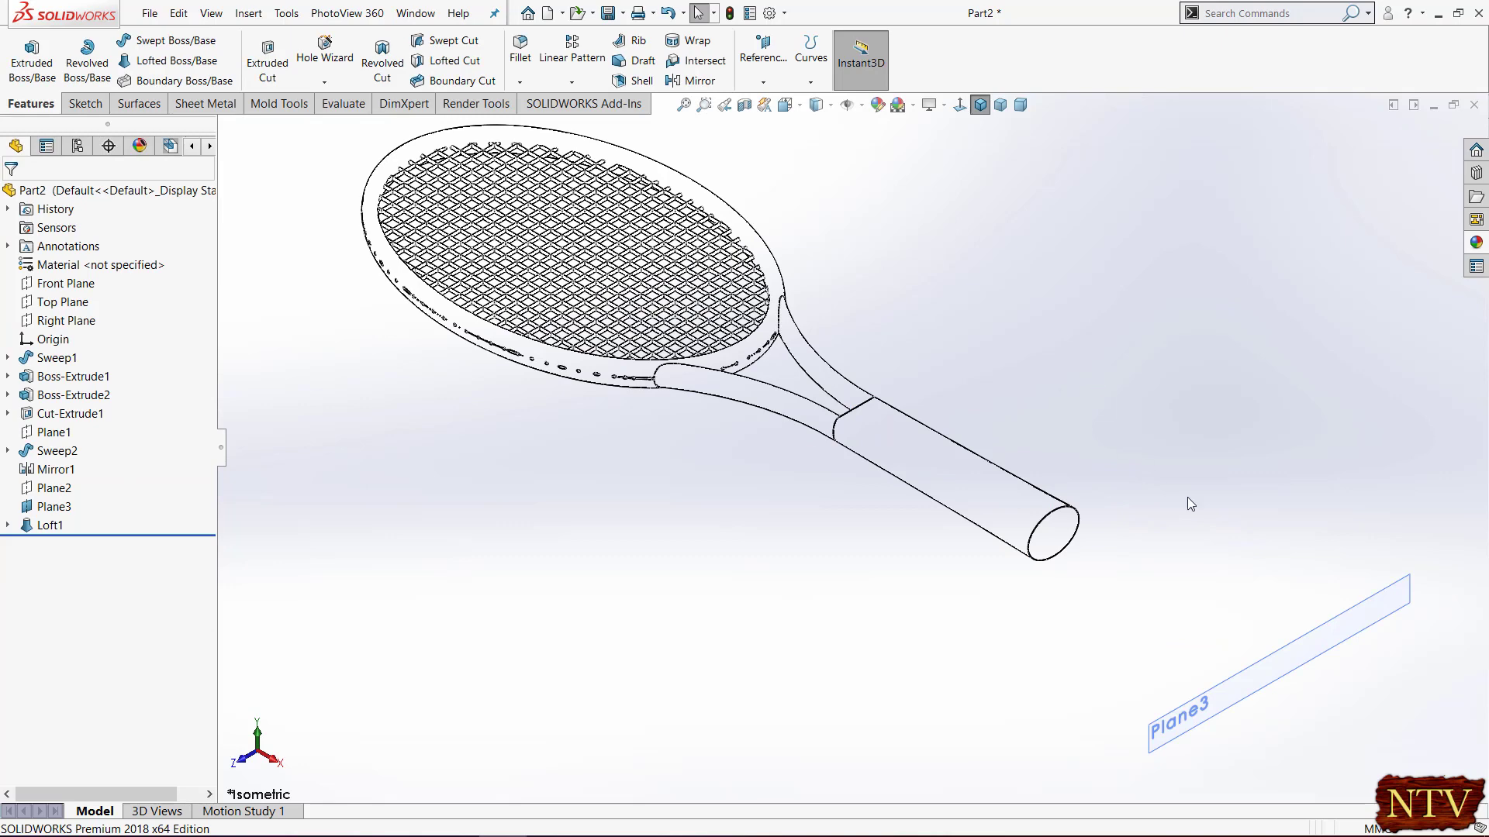
Start a sketch on Plane3 and draw a circle centred on the origin with a radius of about 25.3 mm
scroll(1214, 549, "down", 2)
left_click(1283, 682)
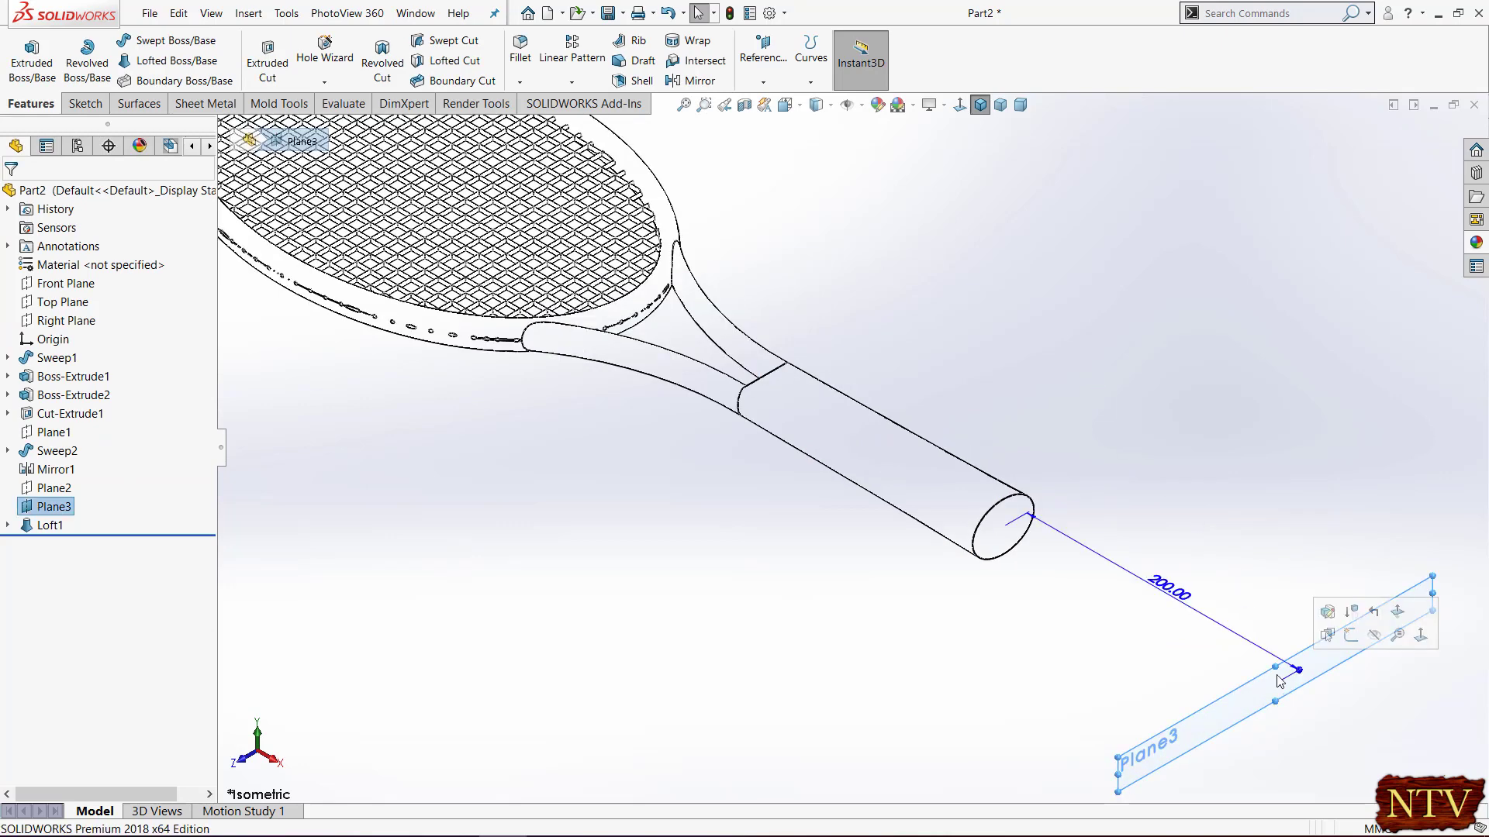
left_click(1351, 636)
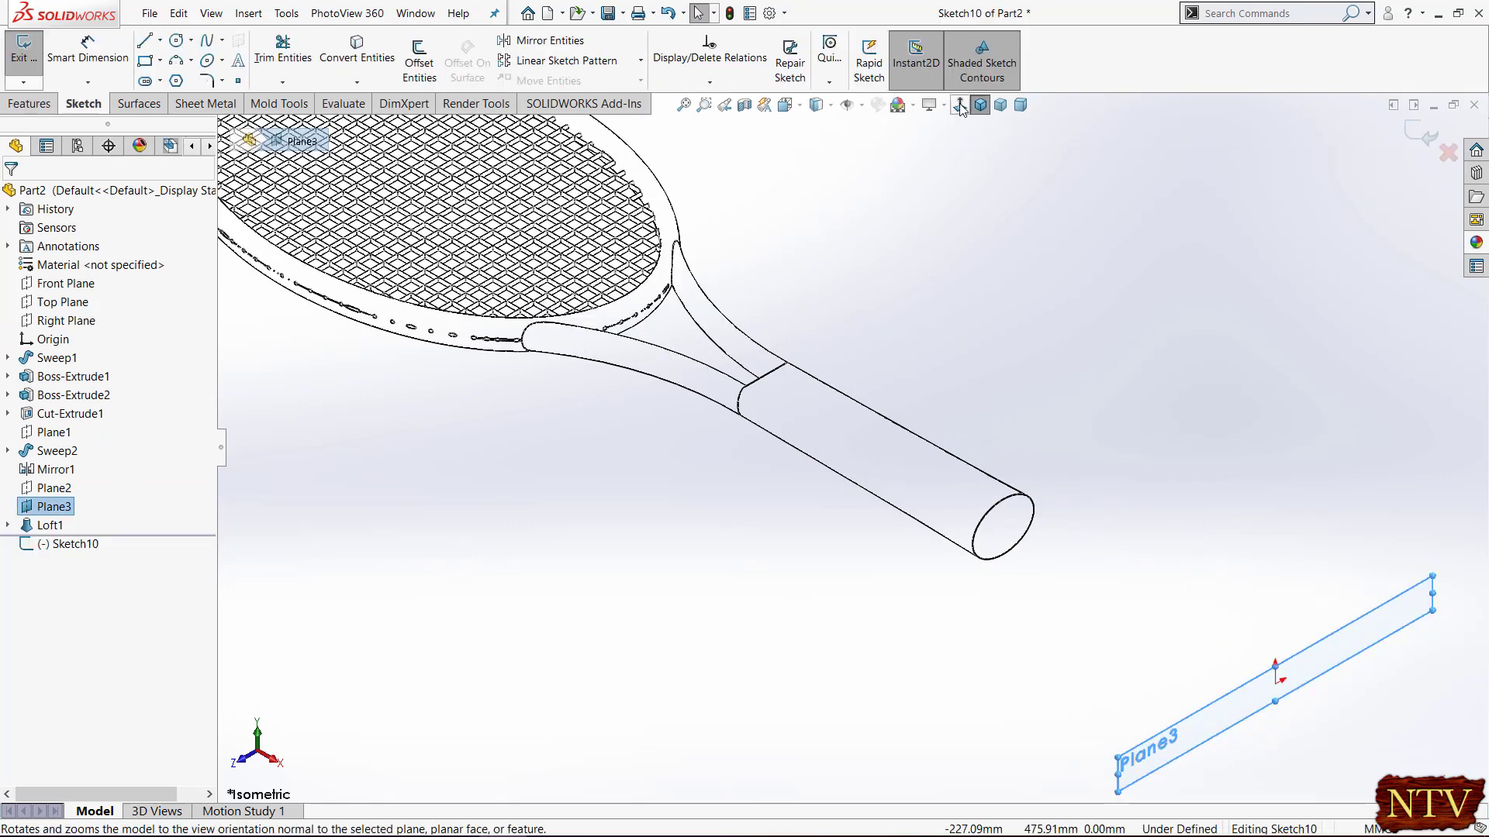
left_click(177, 40)
left_click(852, 447)
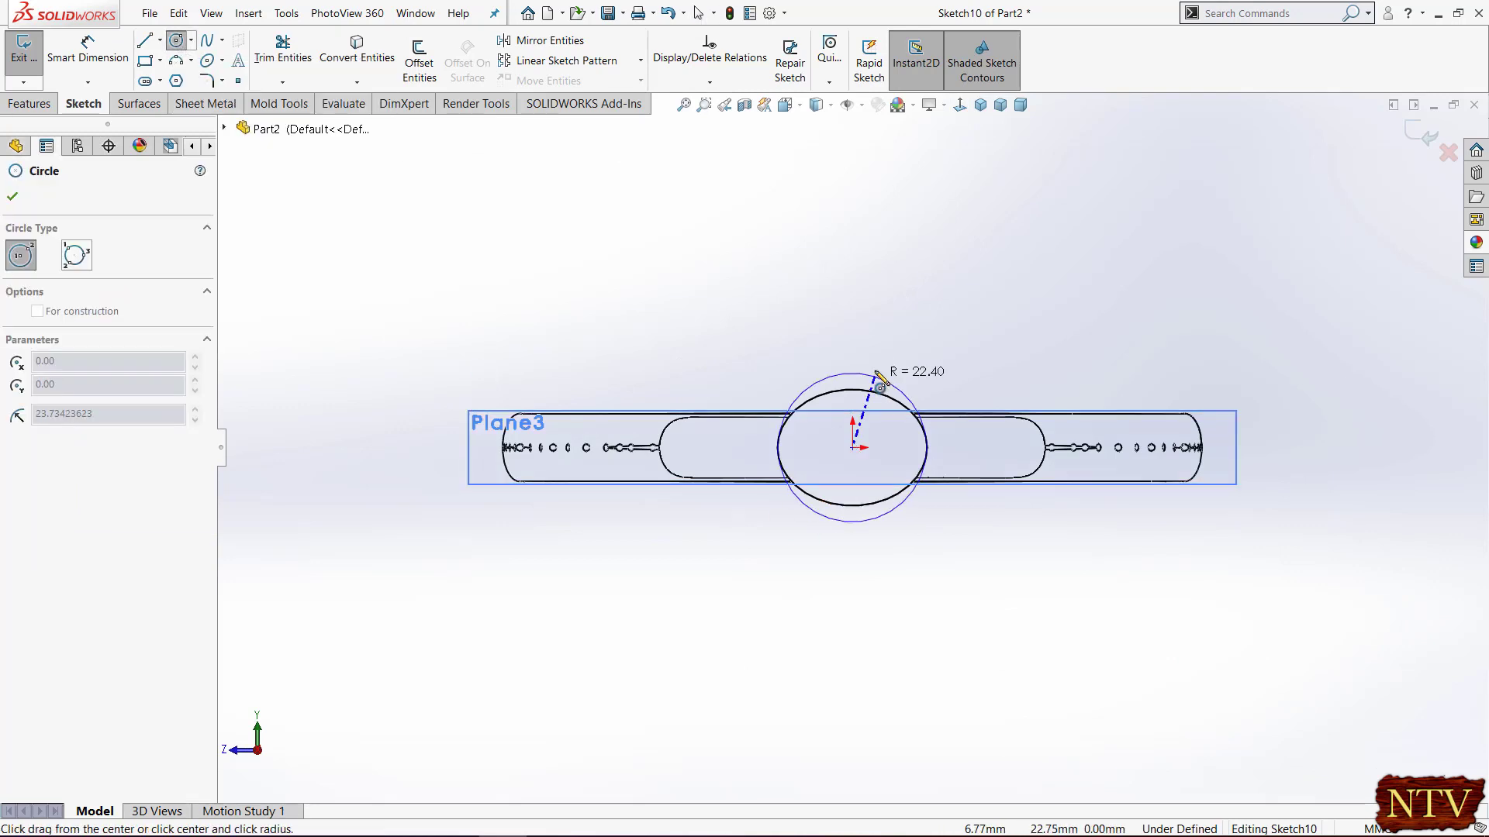
left_click(881, 378)
right_click(876, 369)
left_click(905, 378)
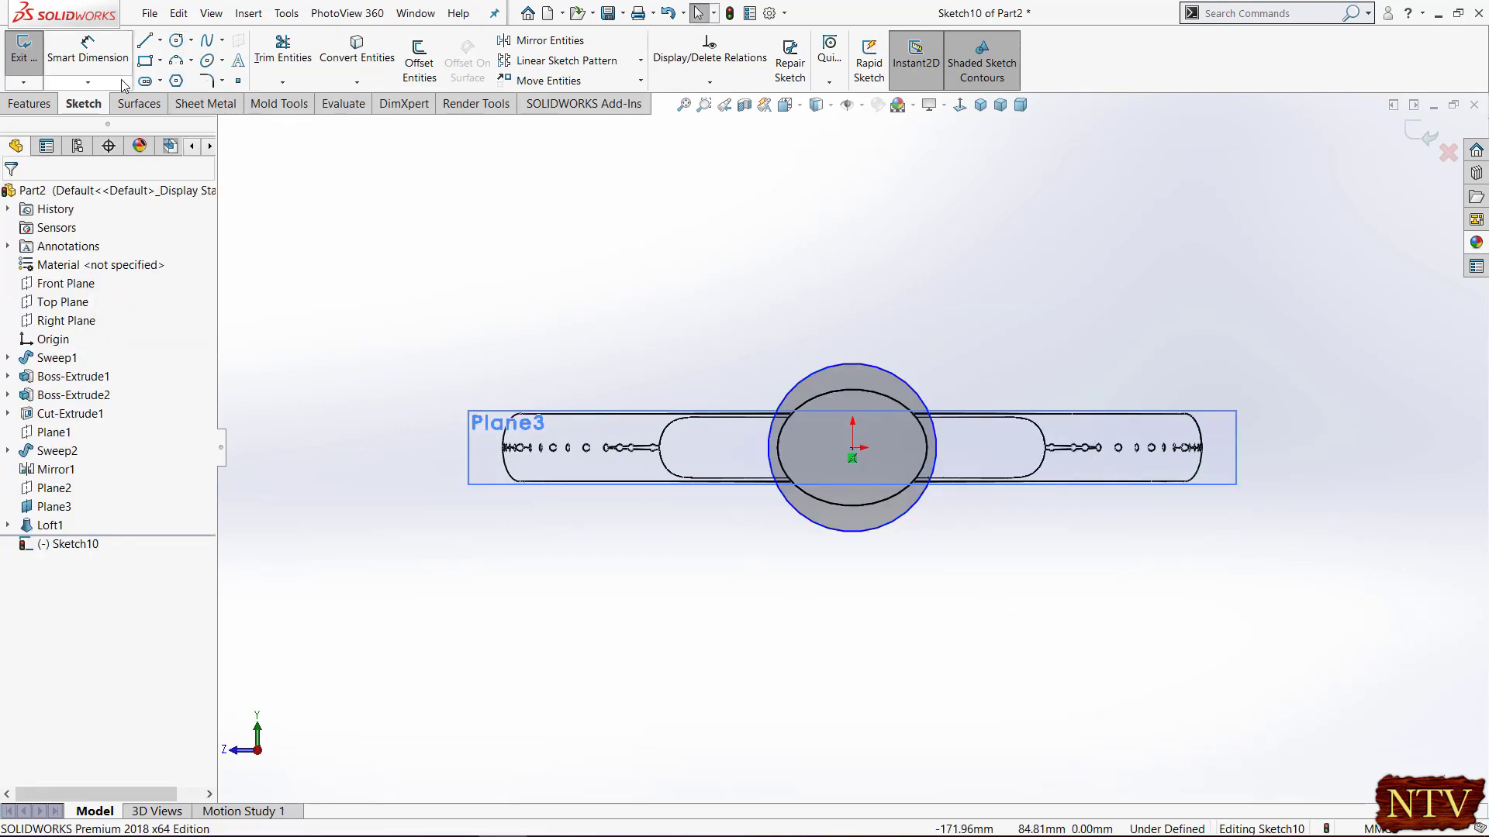
Dimension the diameter of the circle on Plane3 to 45 mm
left_click(87, 48)
left_click(902, 377)
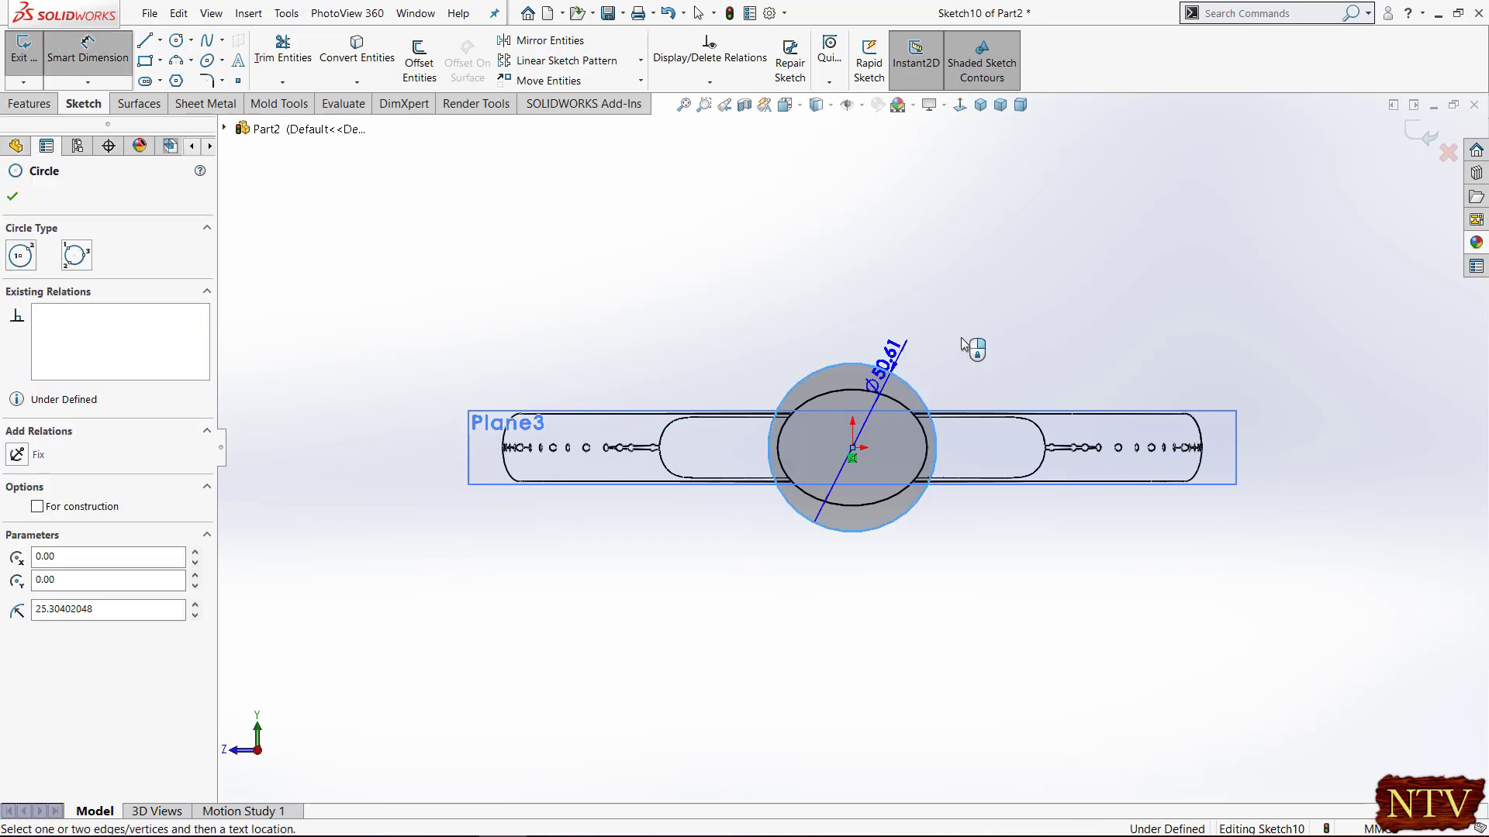
left_click(967, 333)
type("45")
key("Return")
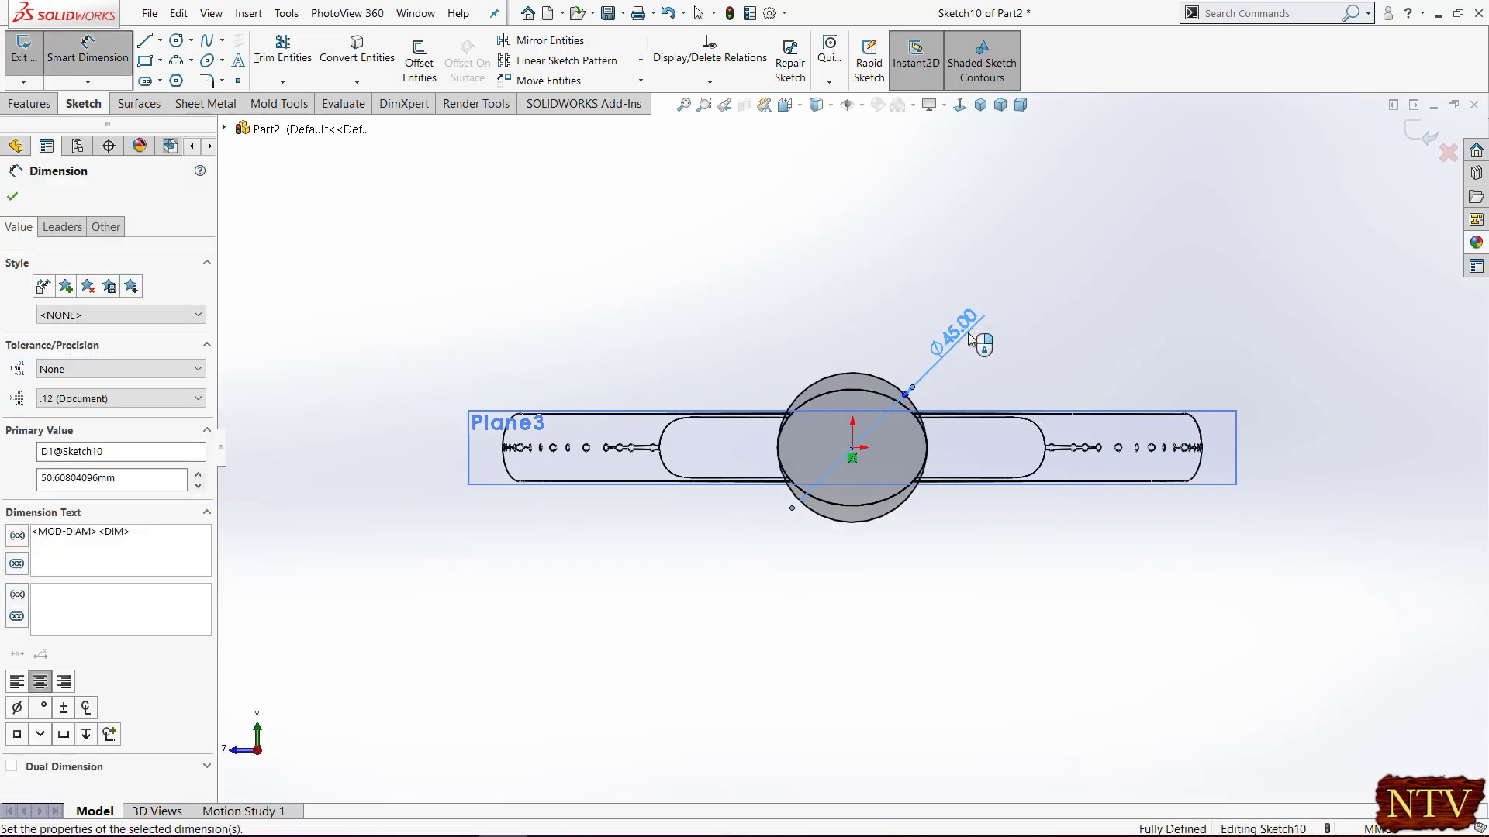
Exit the circle sketch and hide Plane3
left_click(1424, 138)
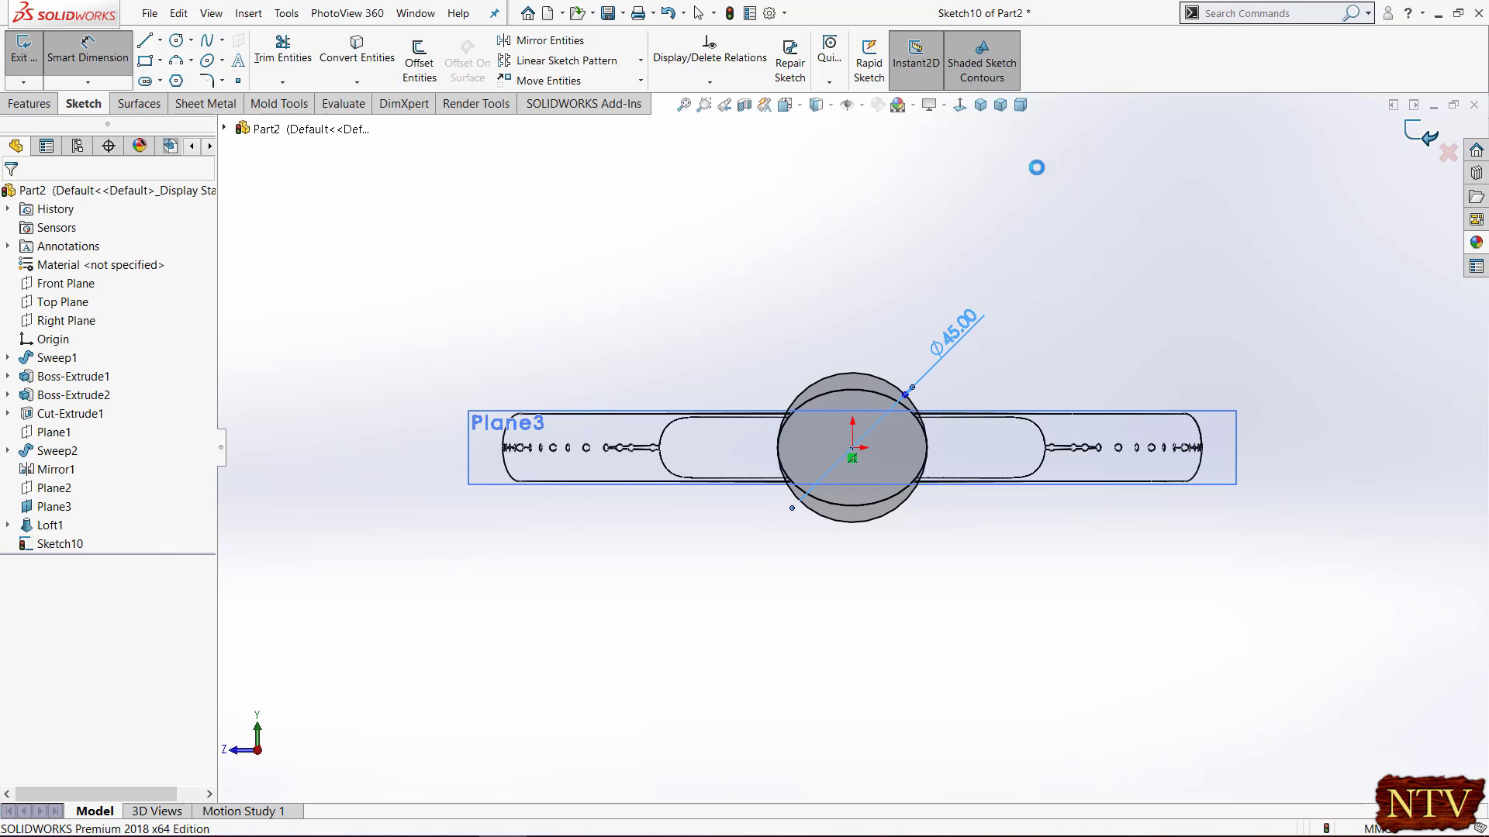
right_click(1233, 432)
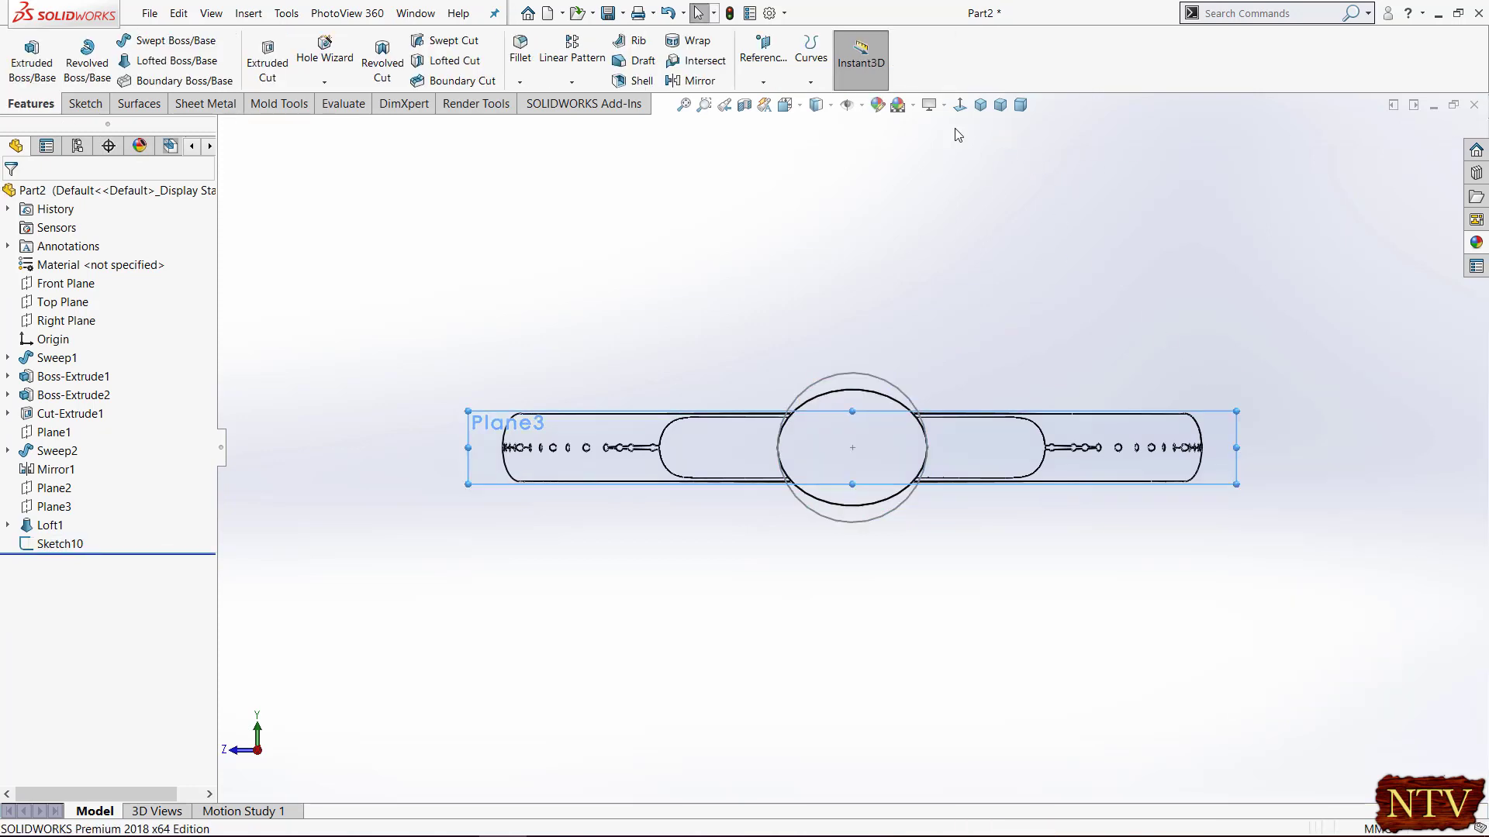
left_click(980, 104)
scroll(1290, 655, "down", 2)
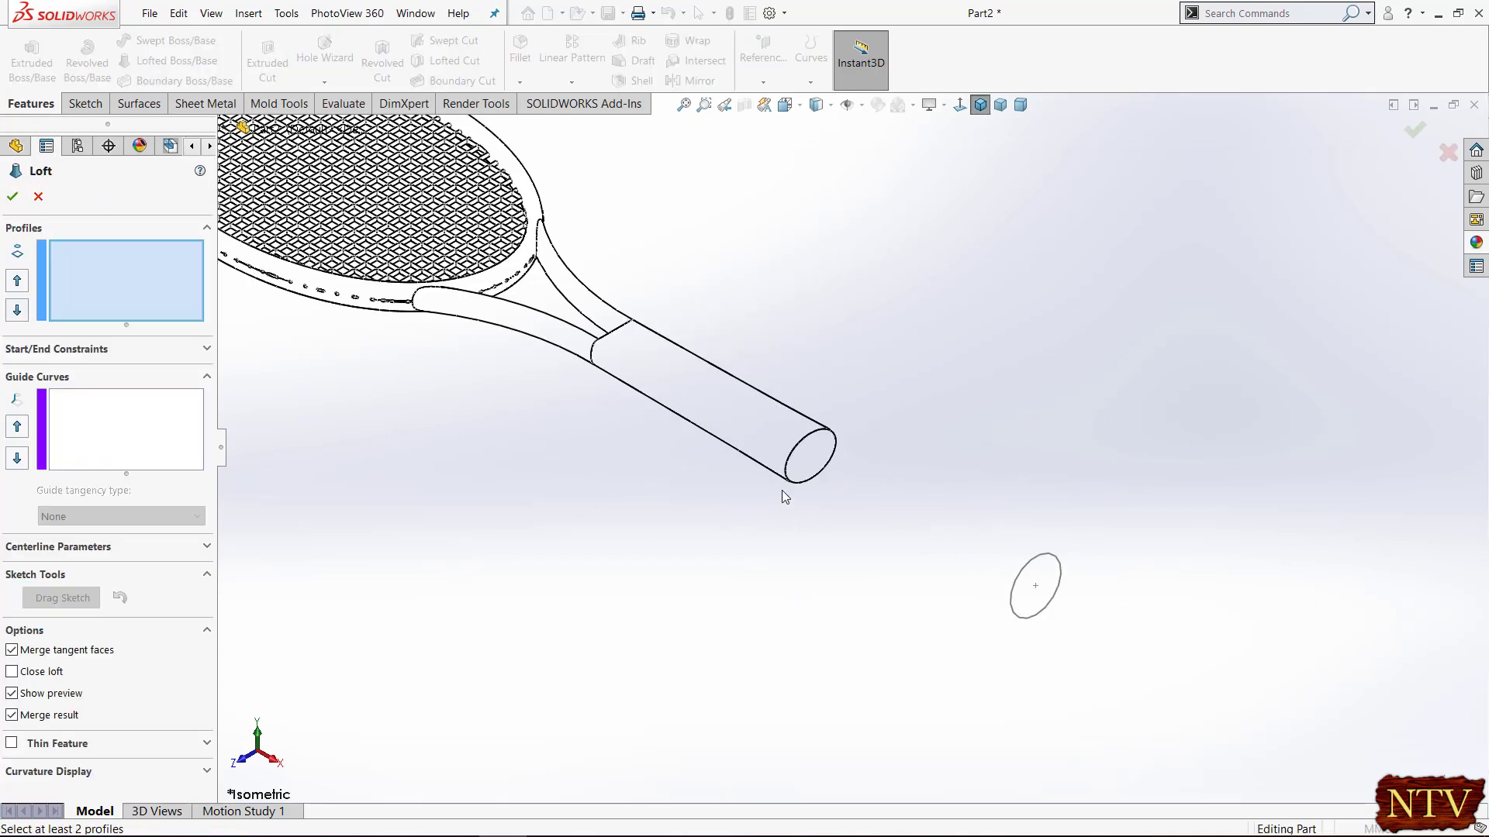
left_click(1014, 612)
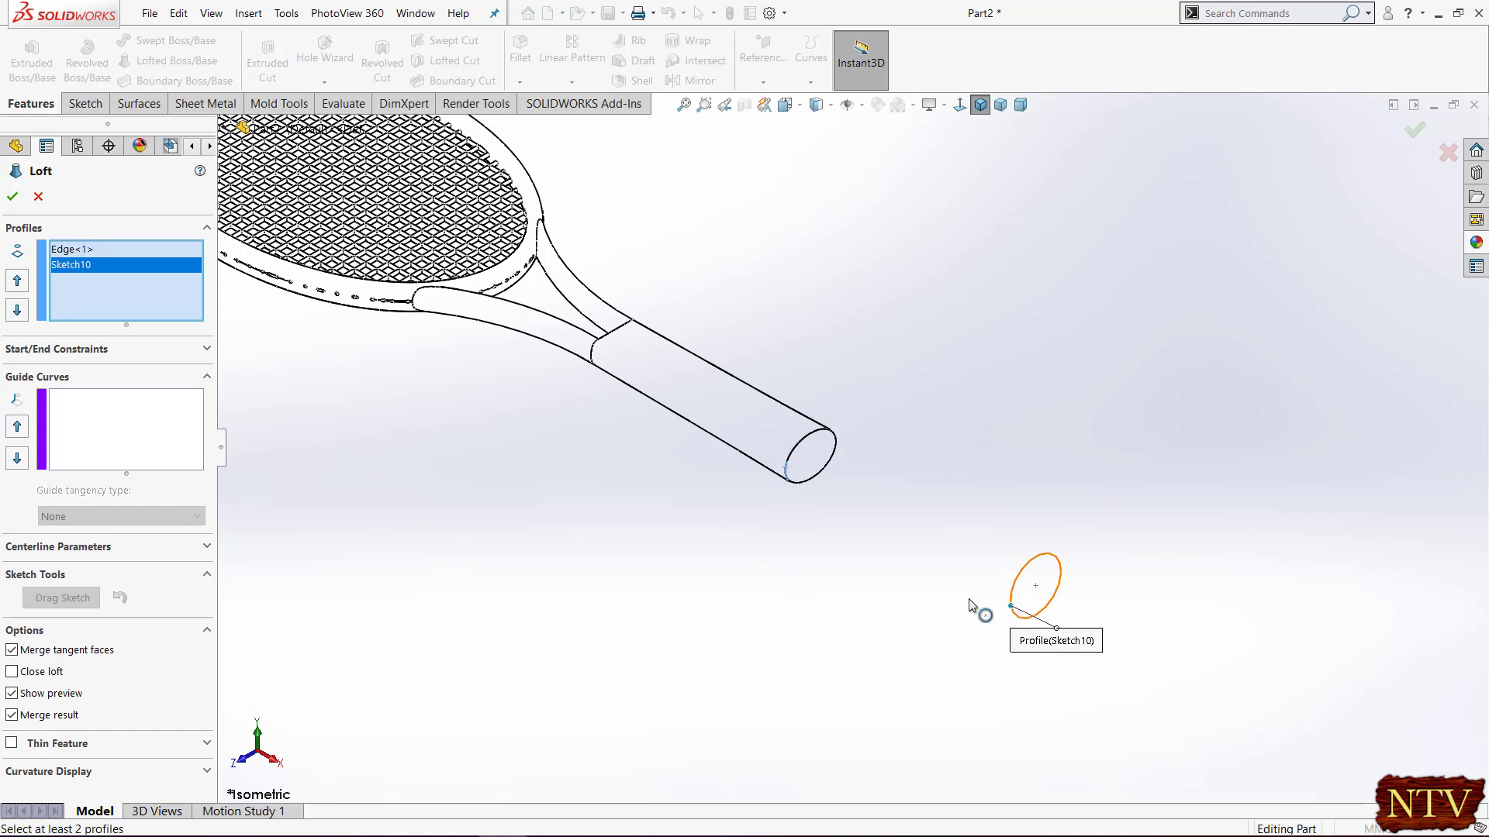
left_click(12, 197)
key("Escape")
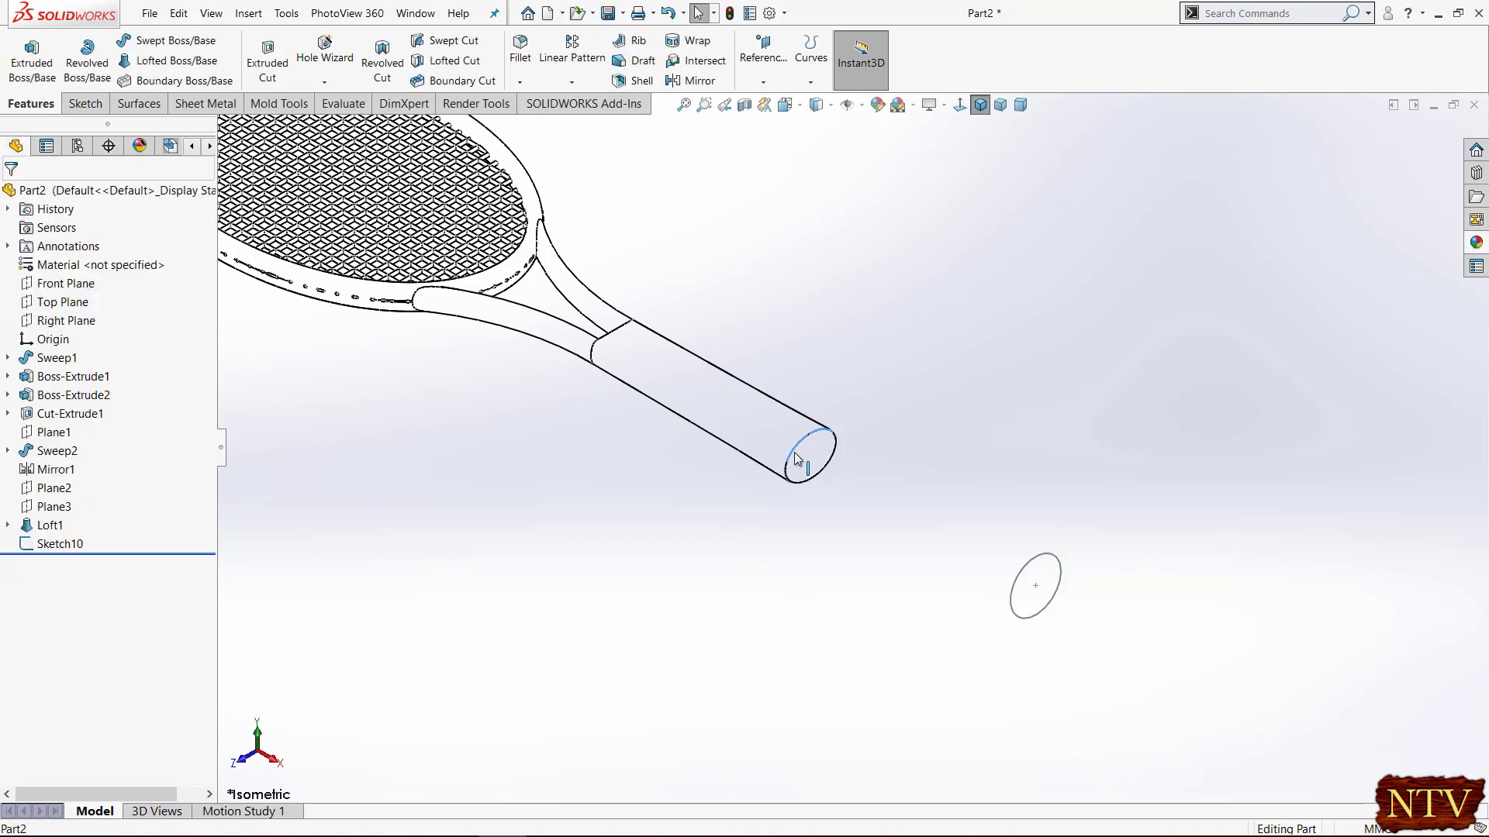
Loft the rear part of the handle from the first loft's ellipse sketch, Sketch9, to the circle in Sketch10
left_click(8, 526)
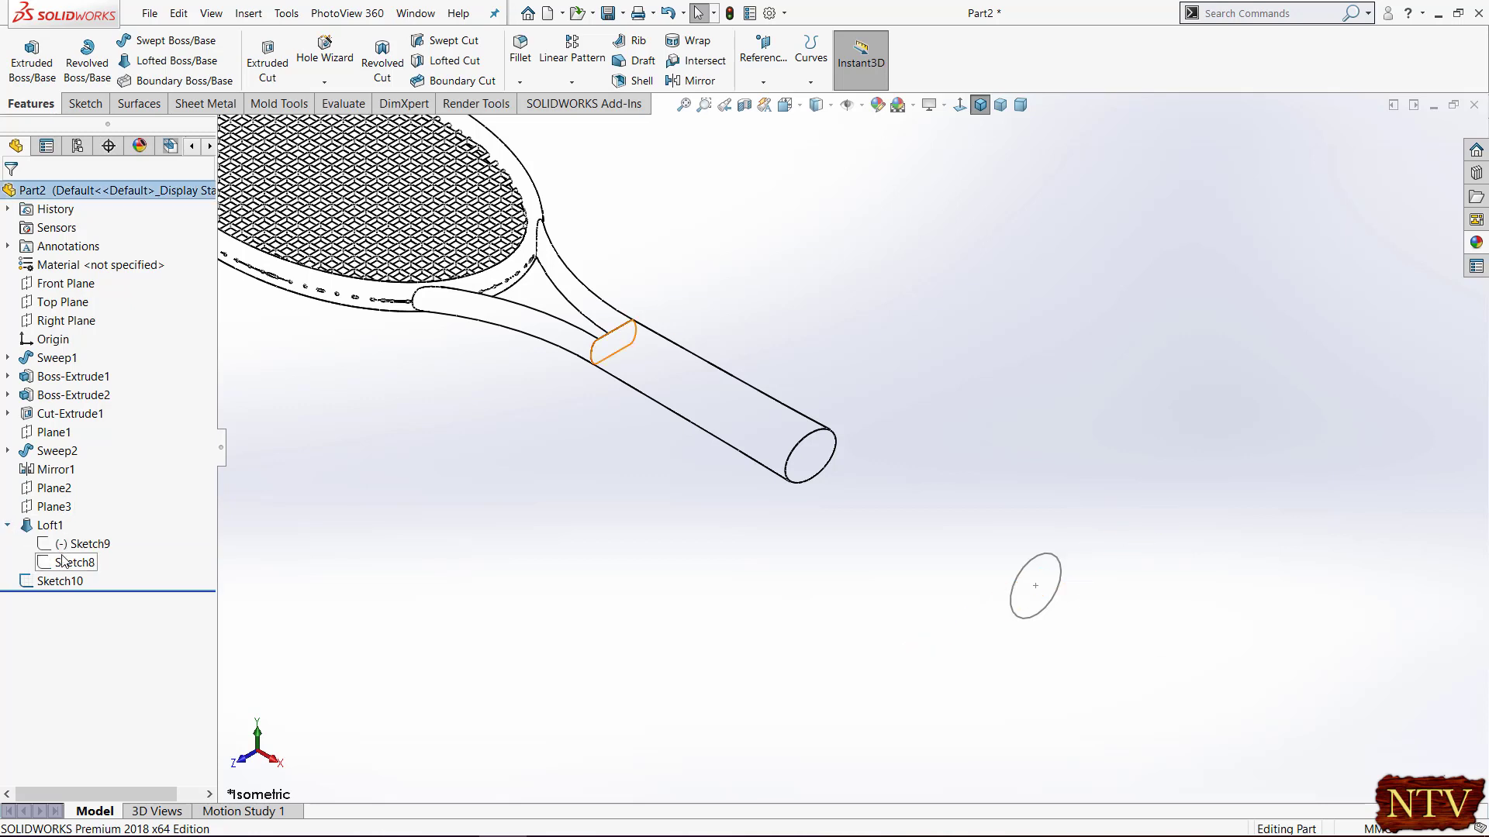
left_click(81, 544)
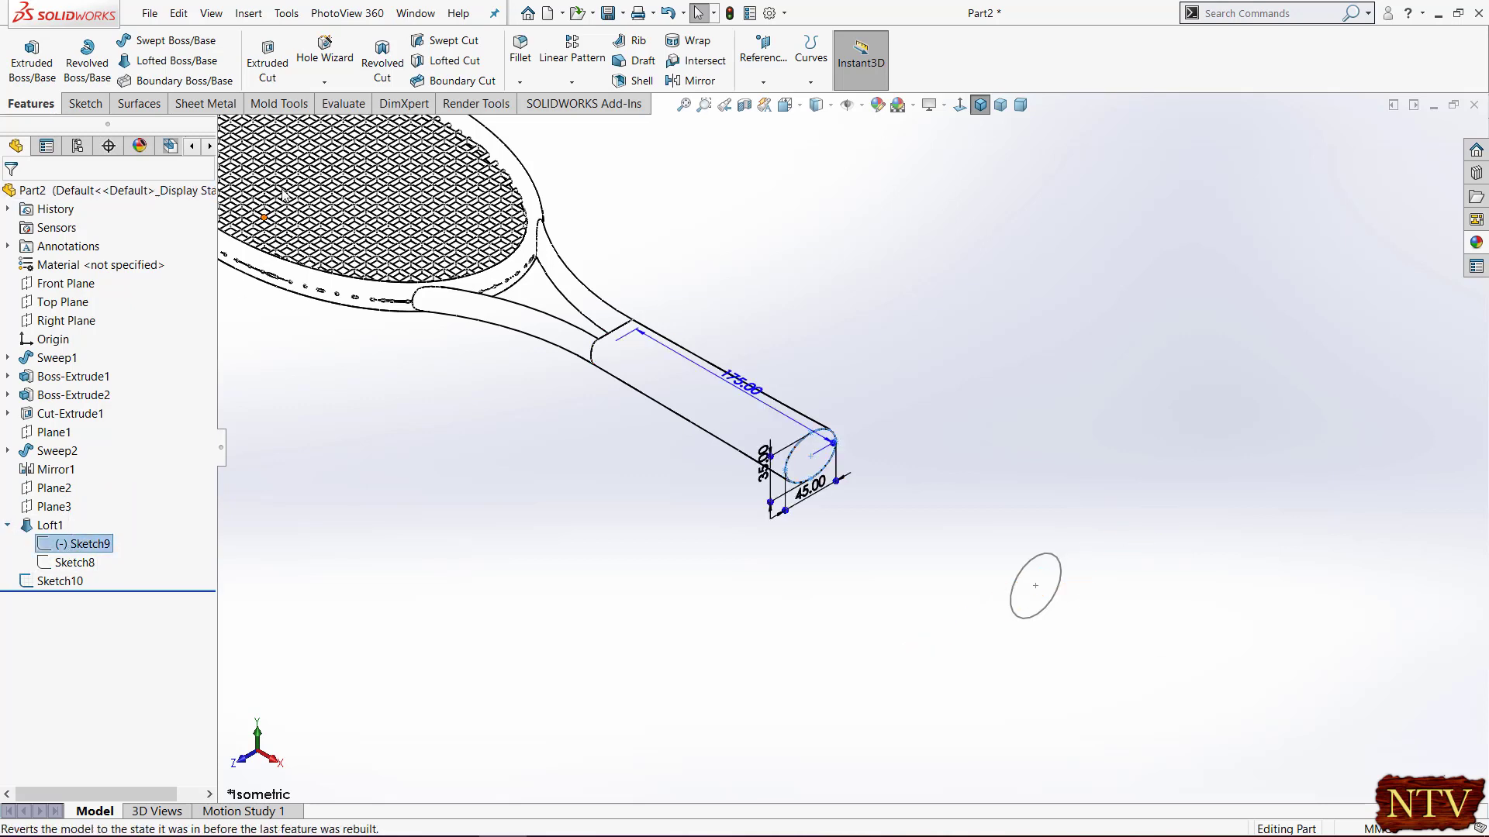
left_click(169, 62)
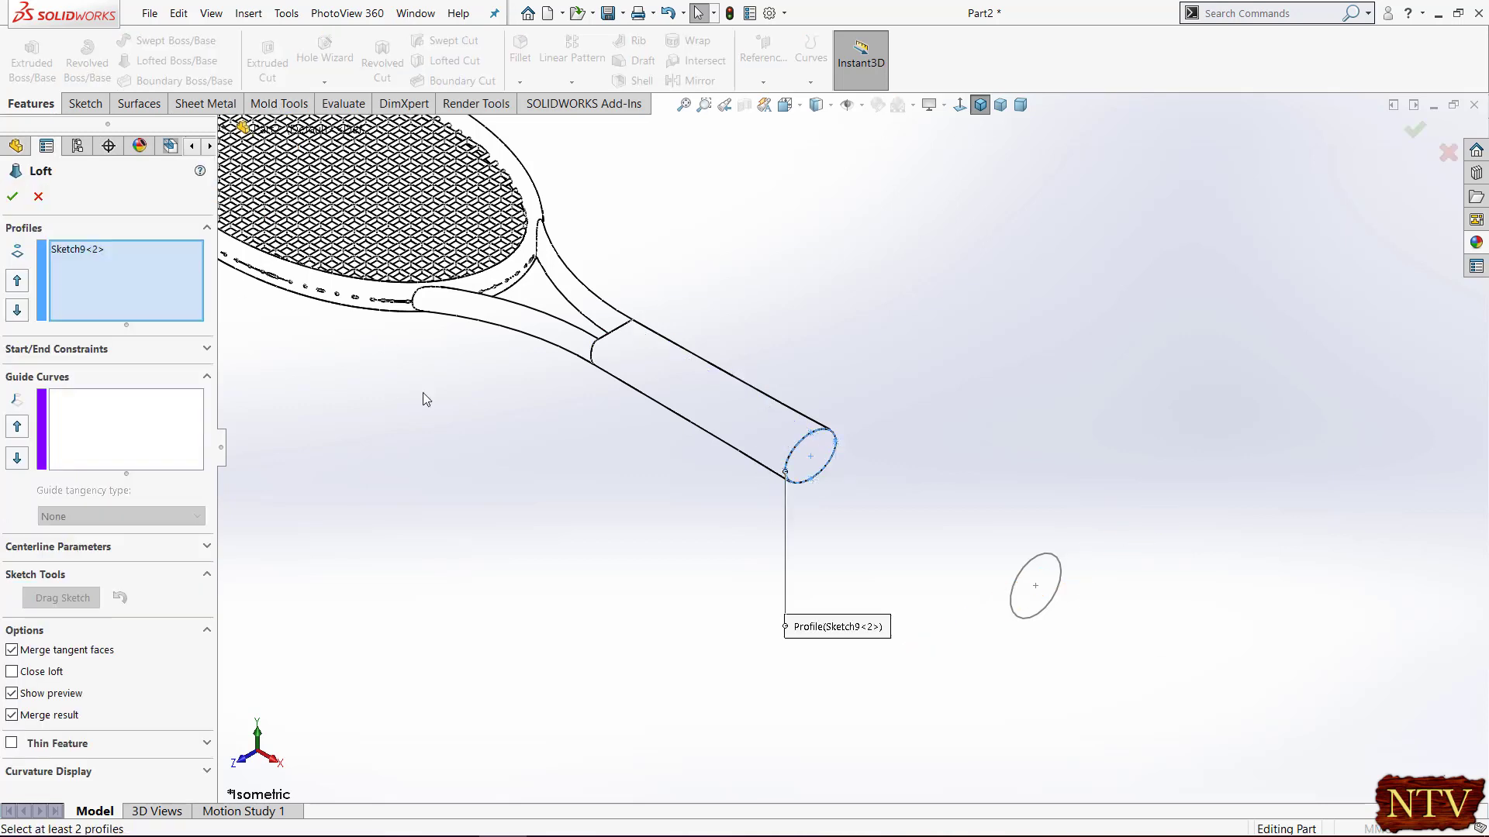
left_click(1012, 604)
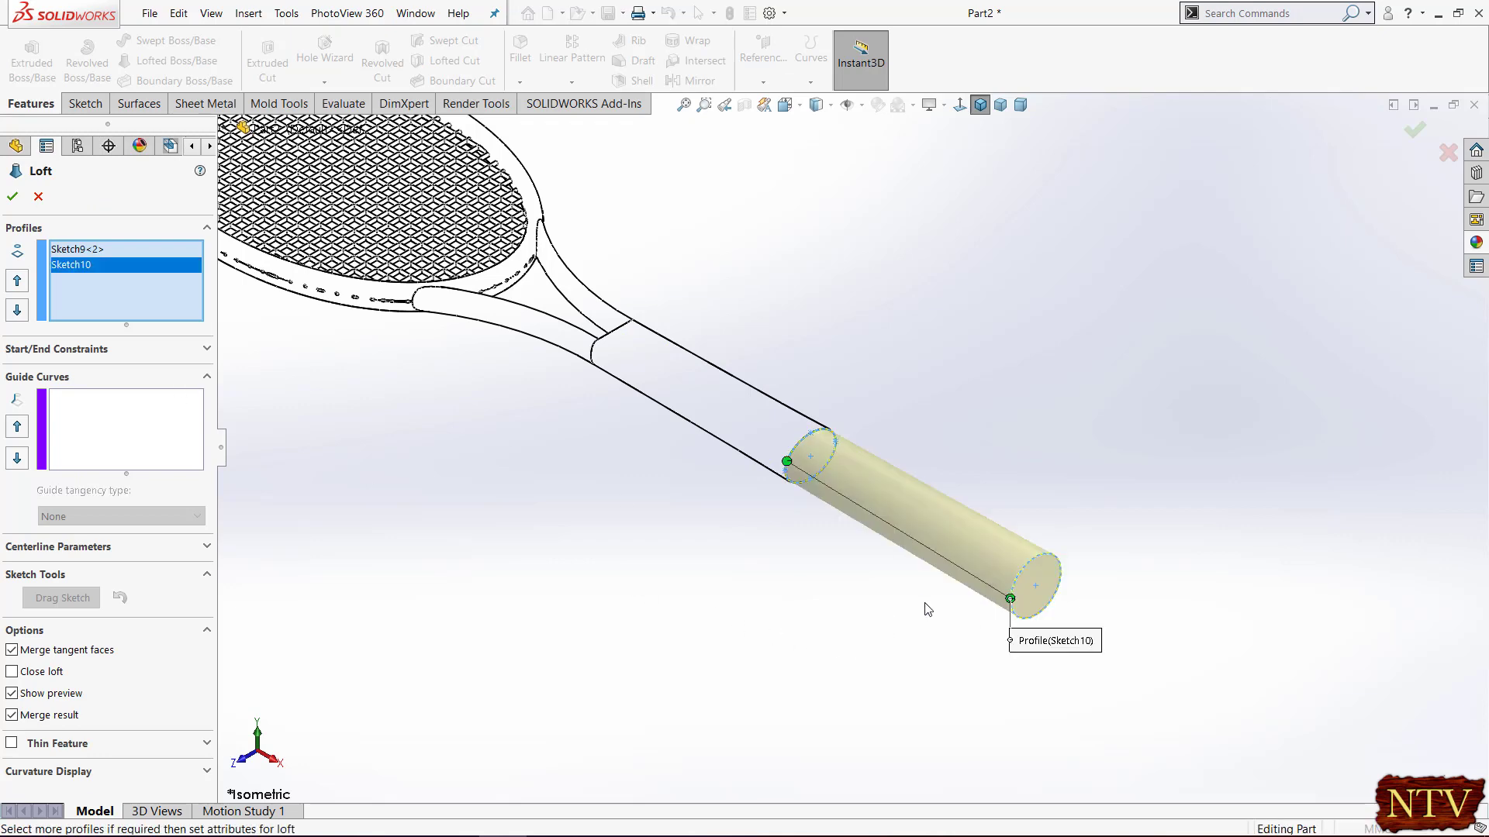
left_click(12, 197)
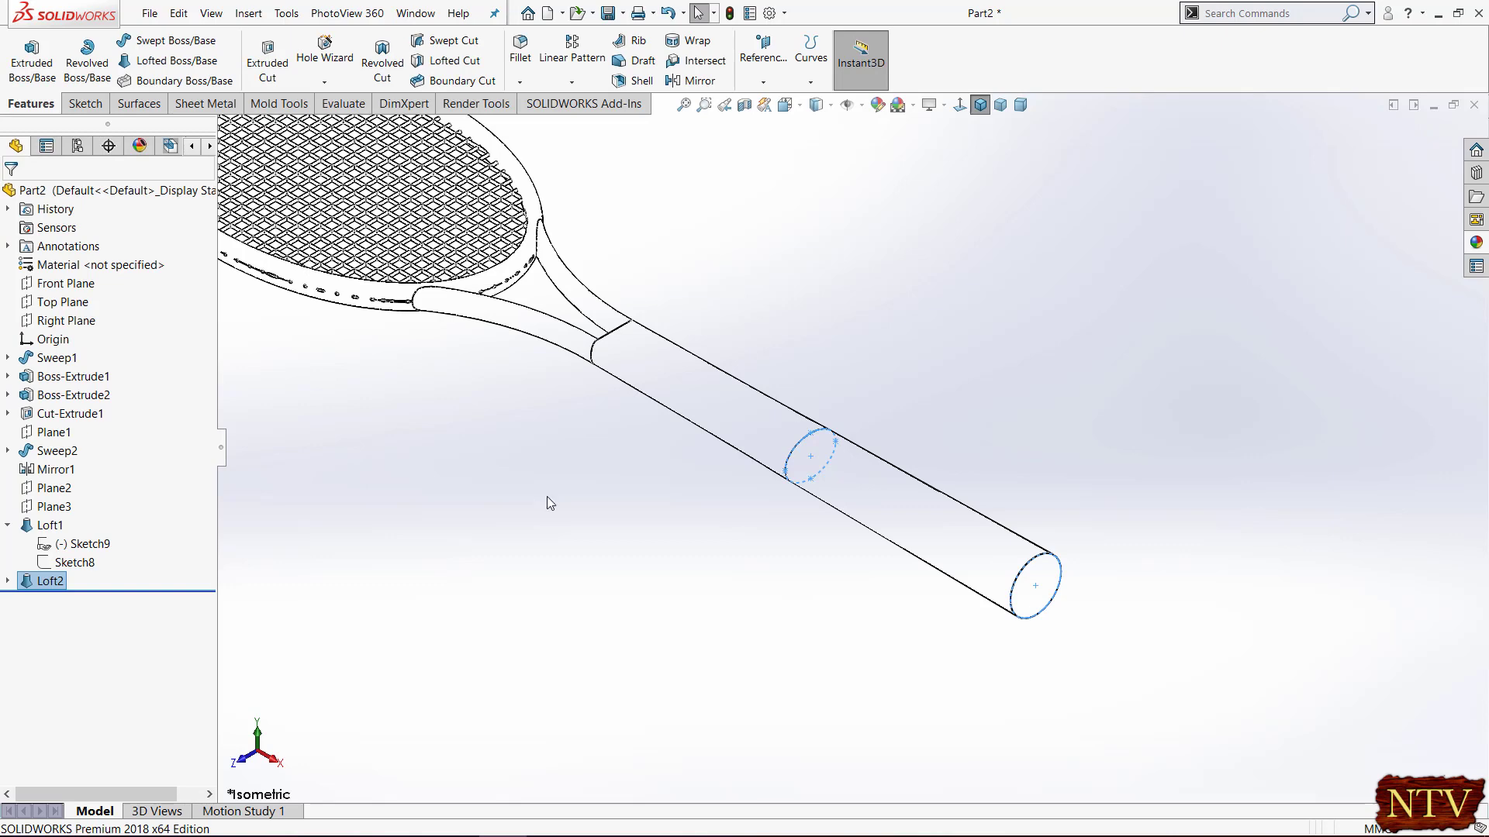
Clear the selection and display the racket shaded with edges
left_click(1124, 273)
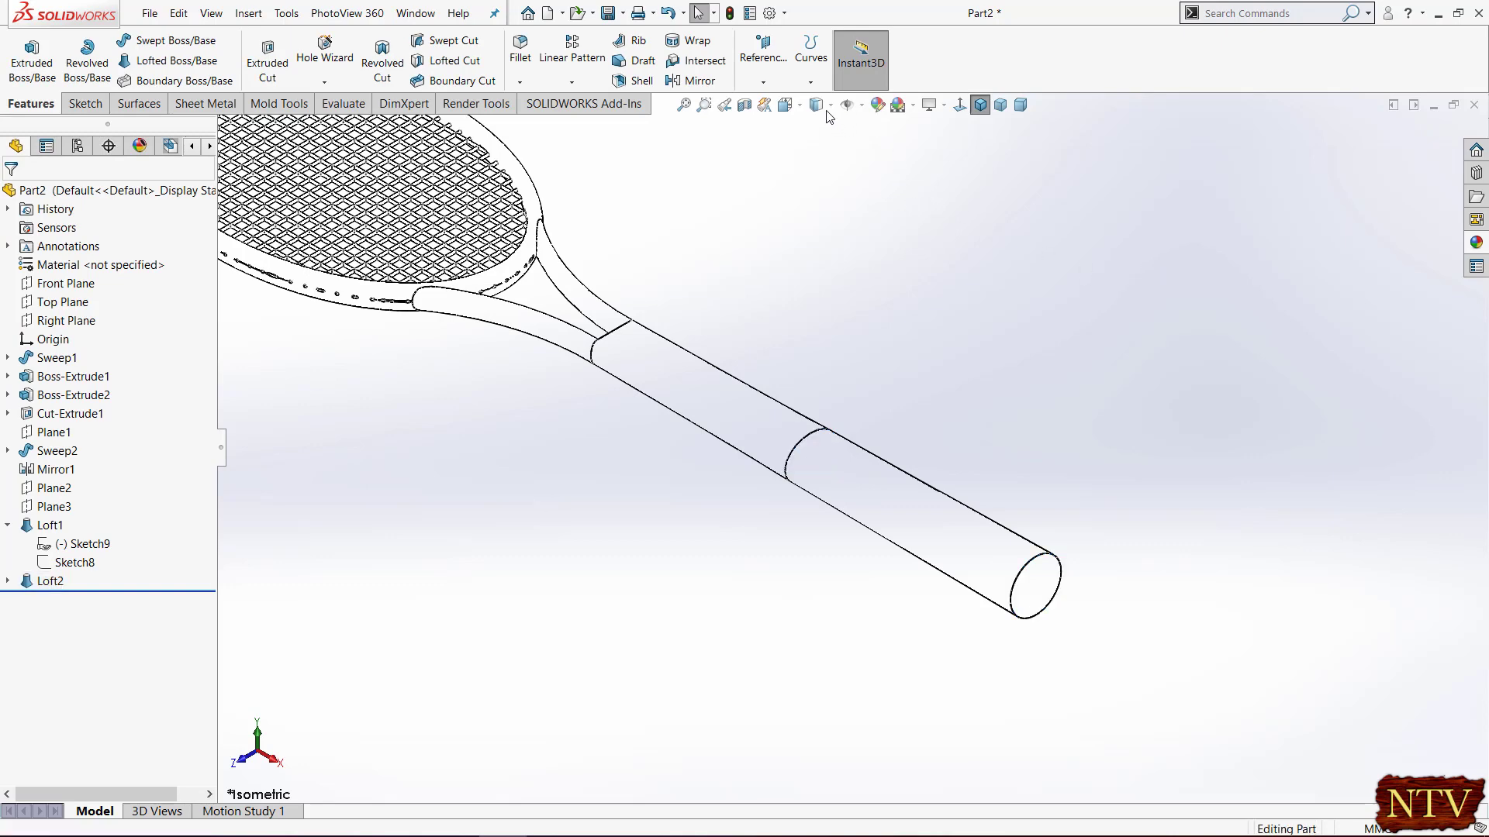
left_click(823, 131)
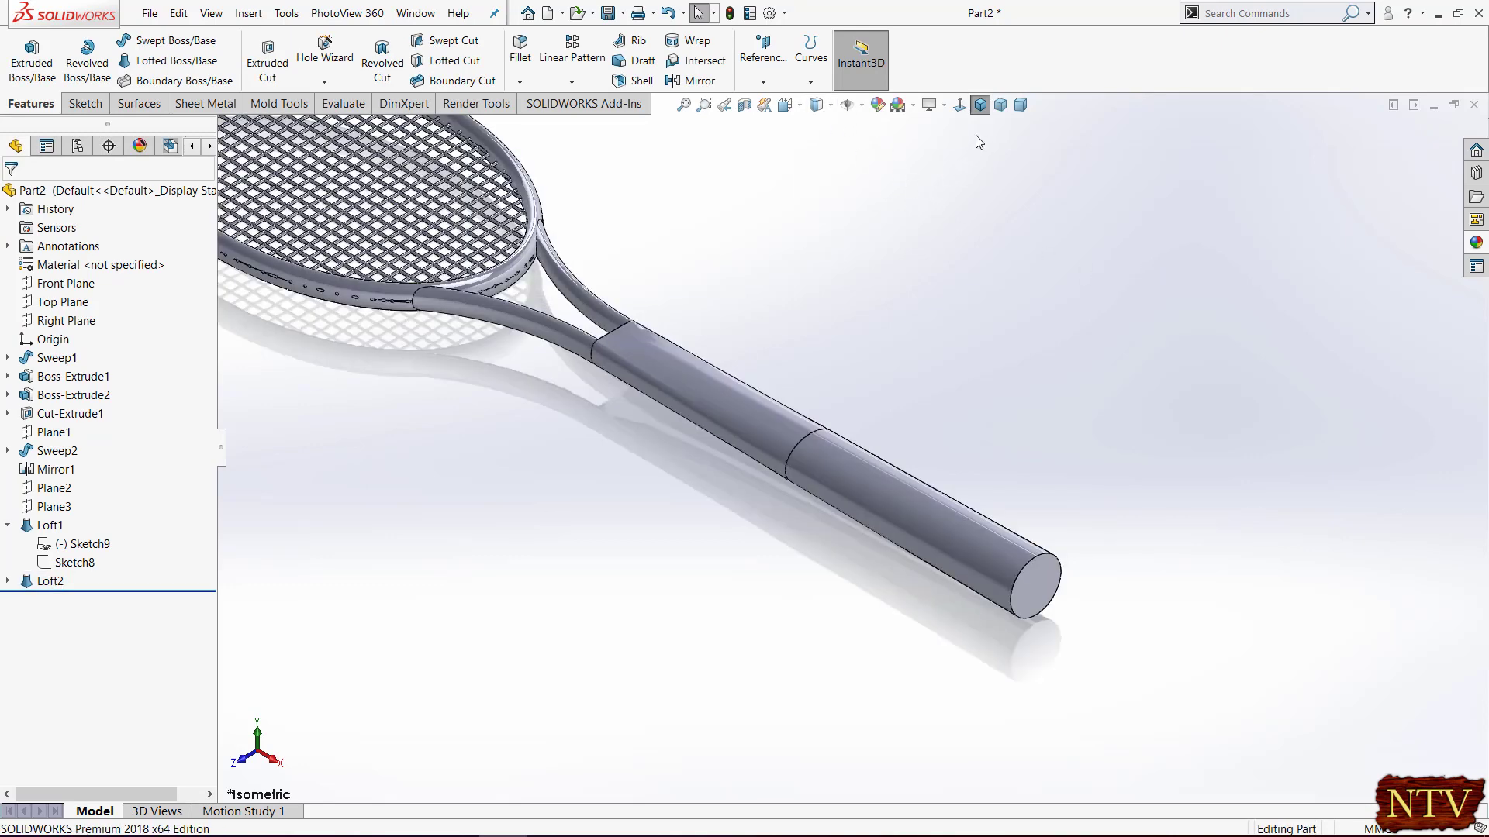
left_click(960, 104)
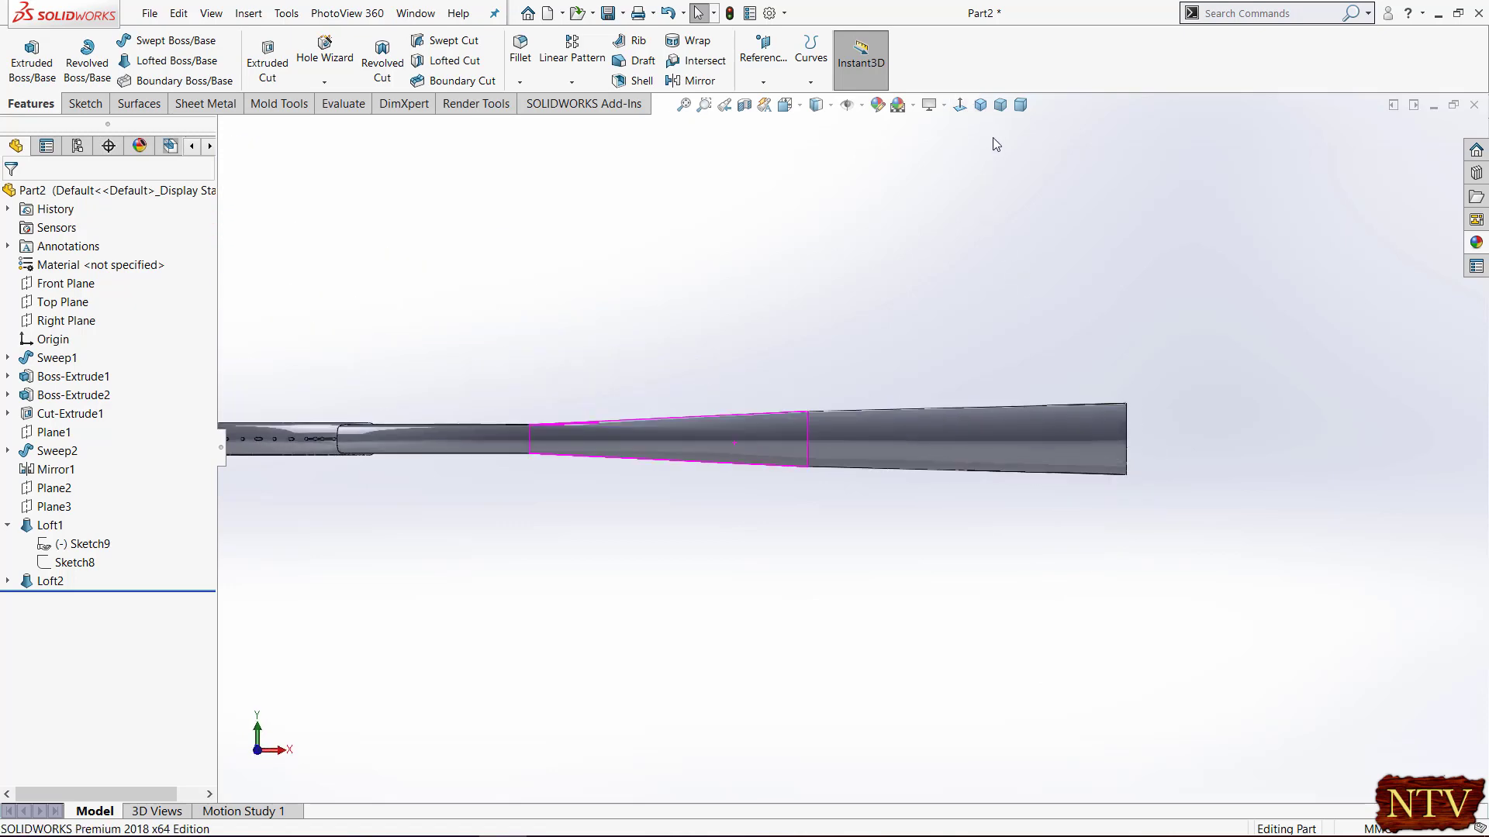
Fillet the circular edge at the free end of the racket handle with a 5 mm radius
left_click(980, 105)
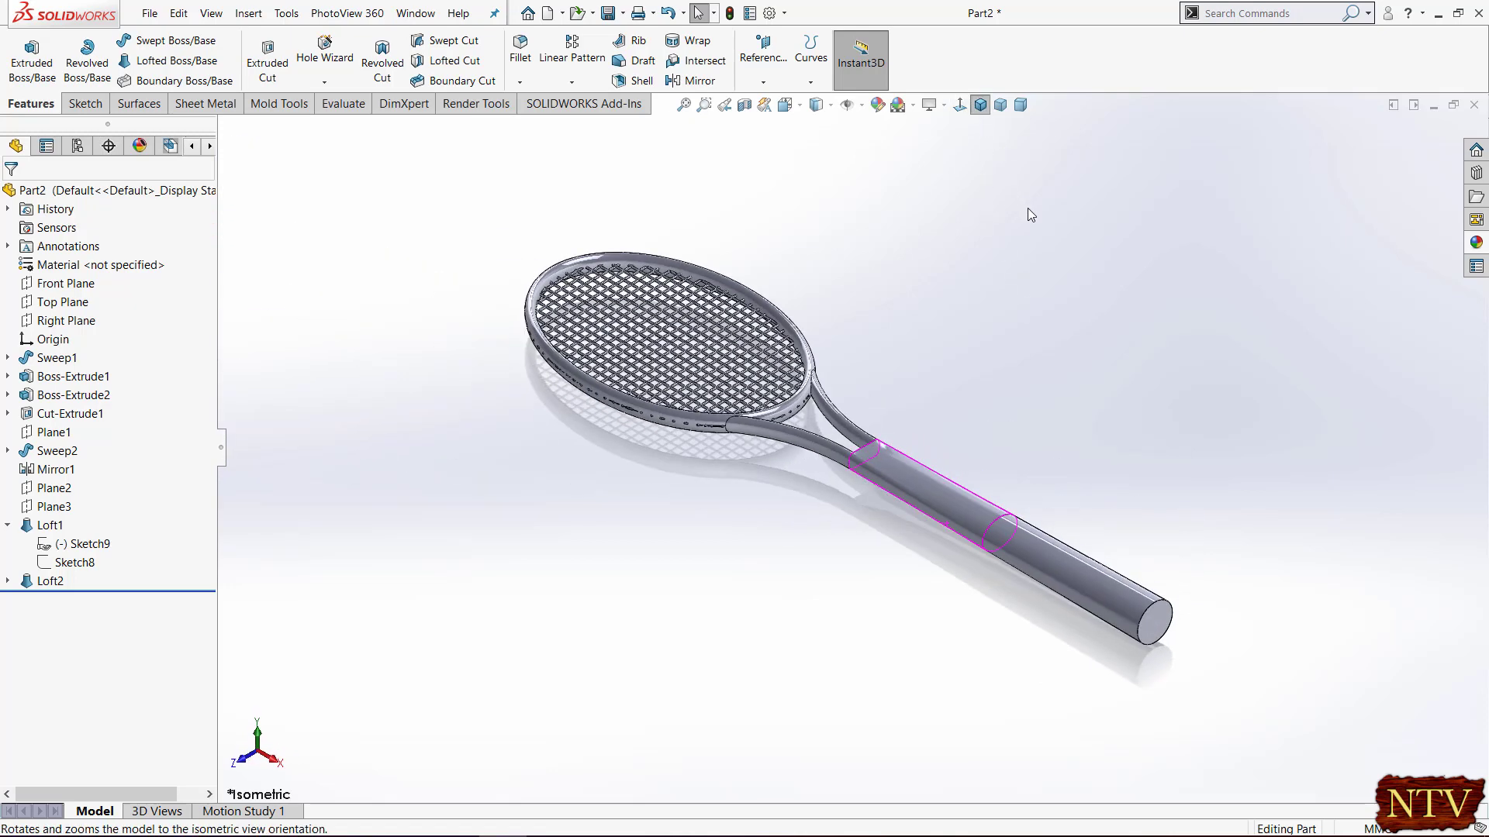
left_click(1270, 586)
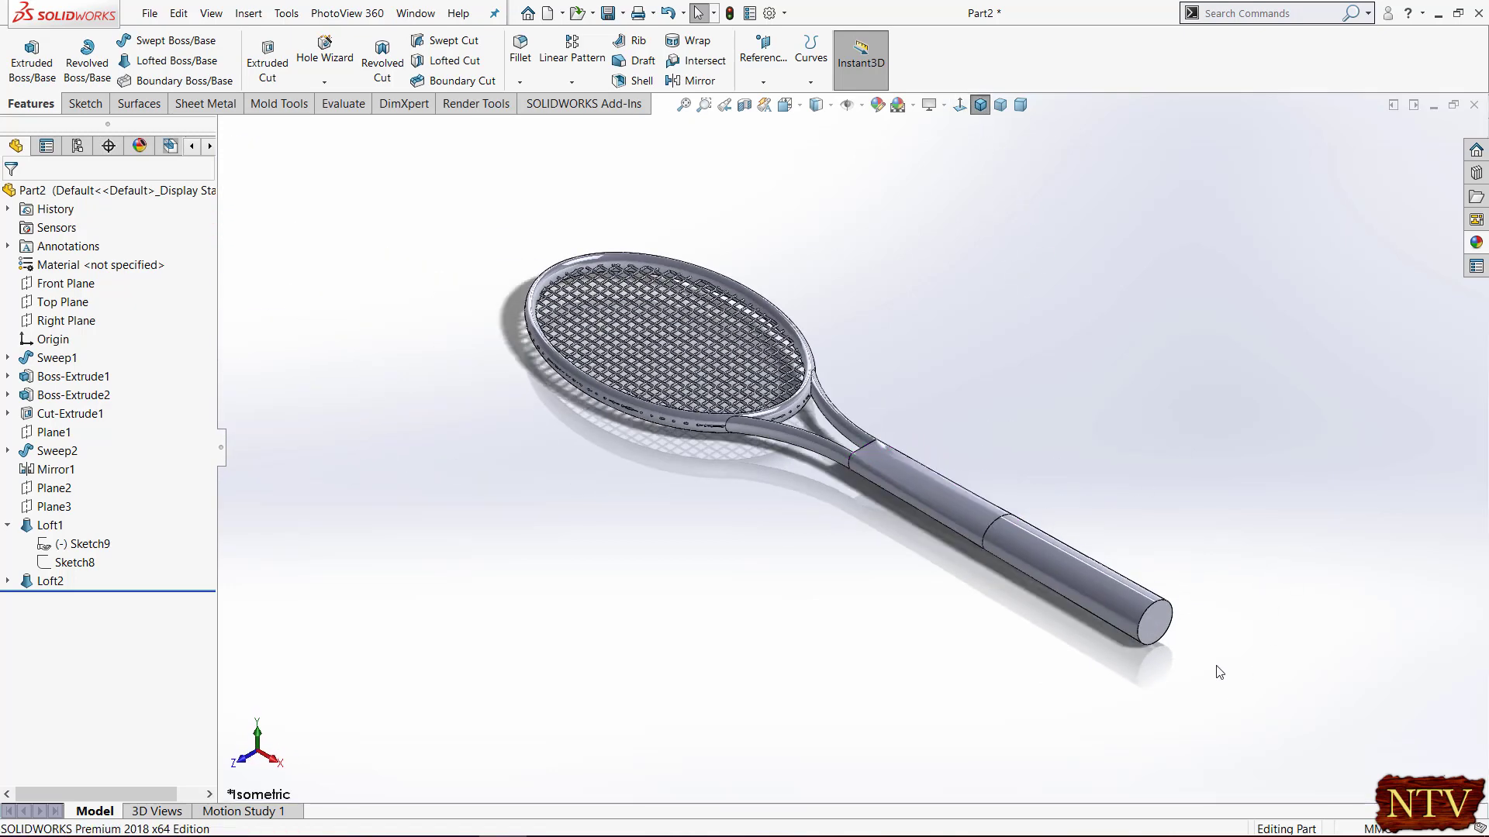
middle_click_drag(1219, 672, 1185, 593)
left_click(980, 104)
left_click(8, 525)
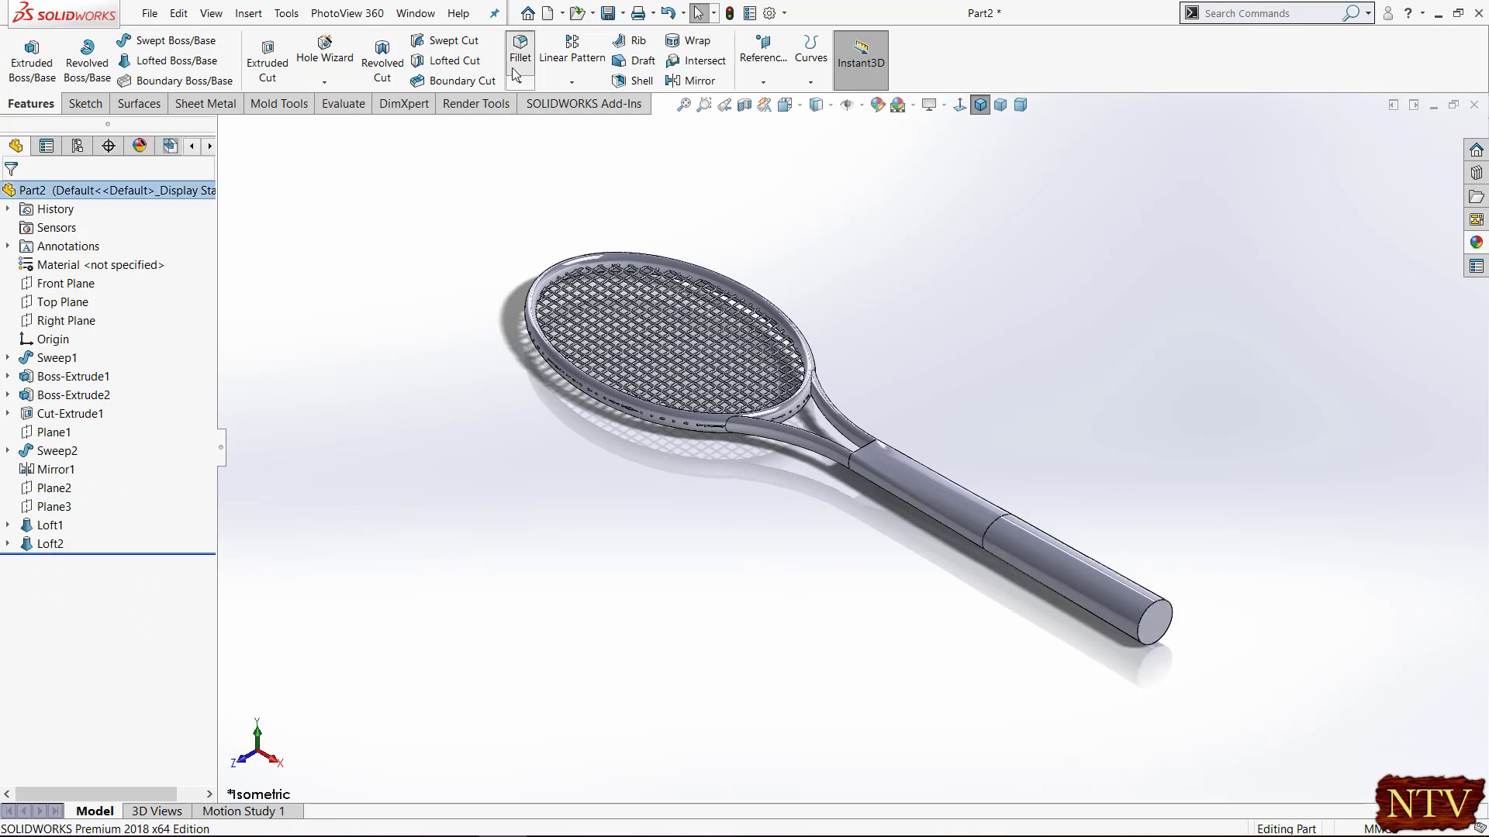
left_click(520, 48)
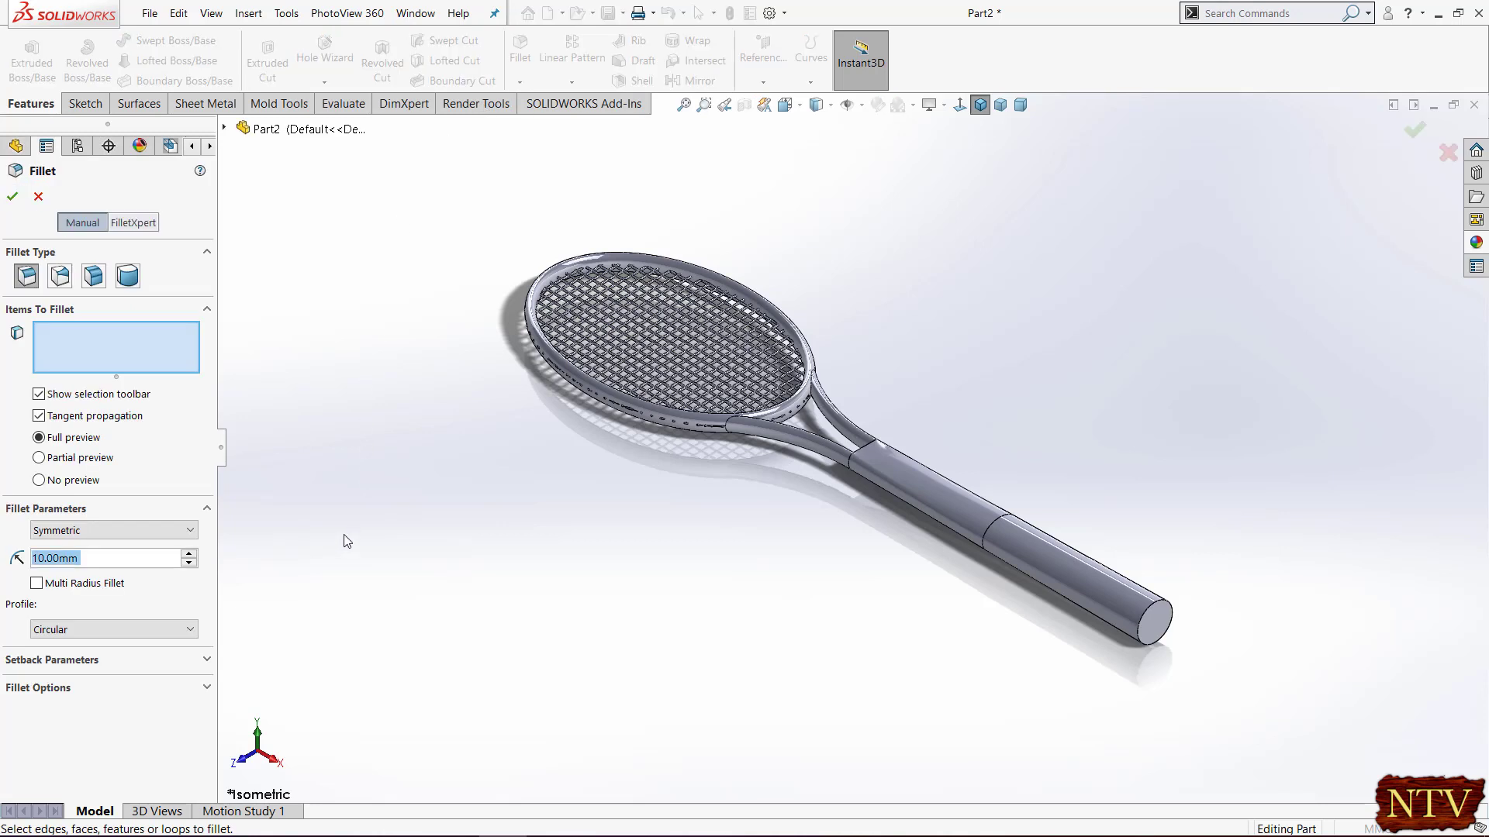
left_click(1146, 612)
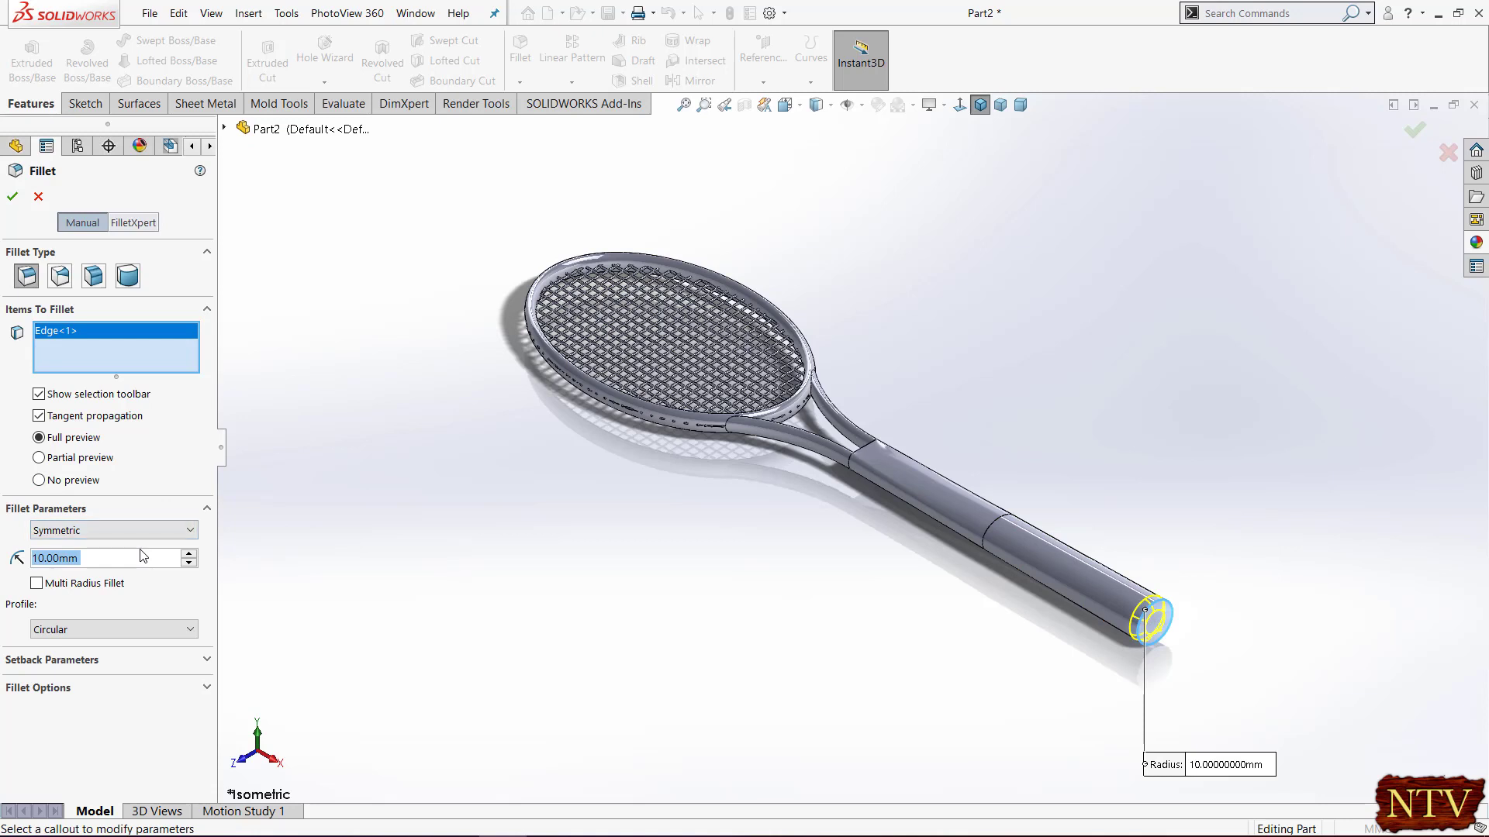
type("5")
key("Return")
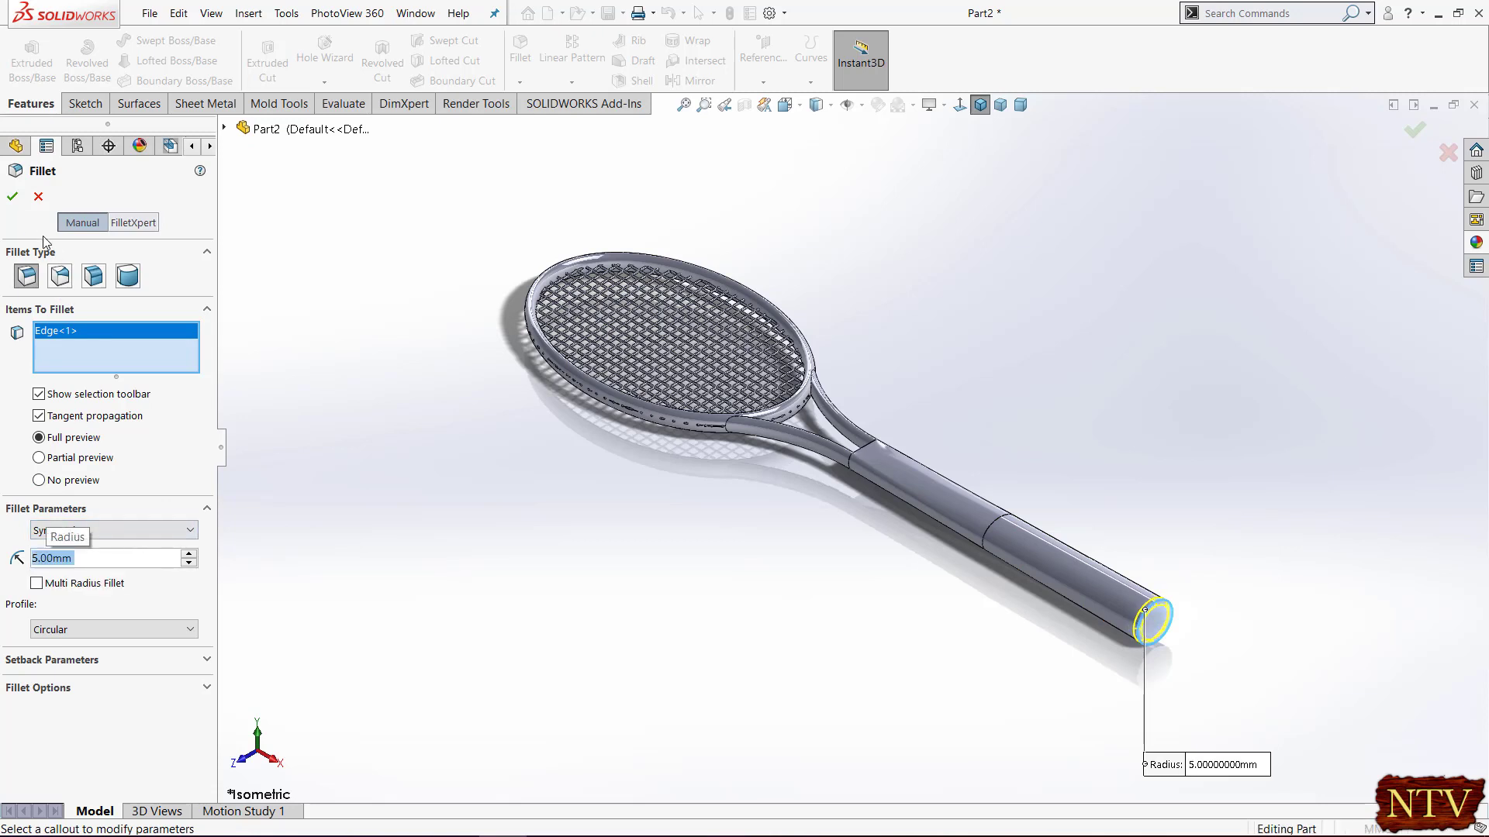
left_click(13, 198)
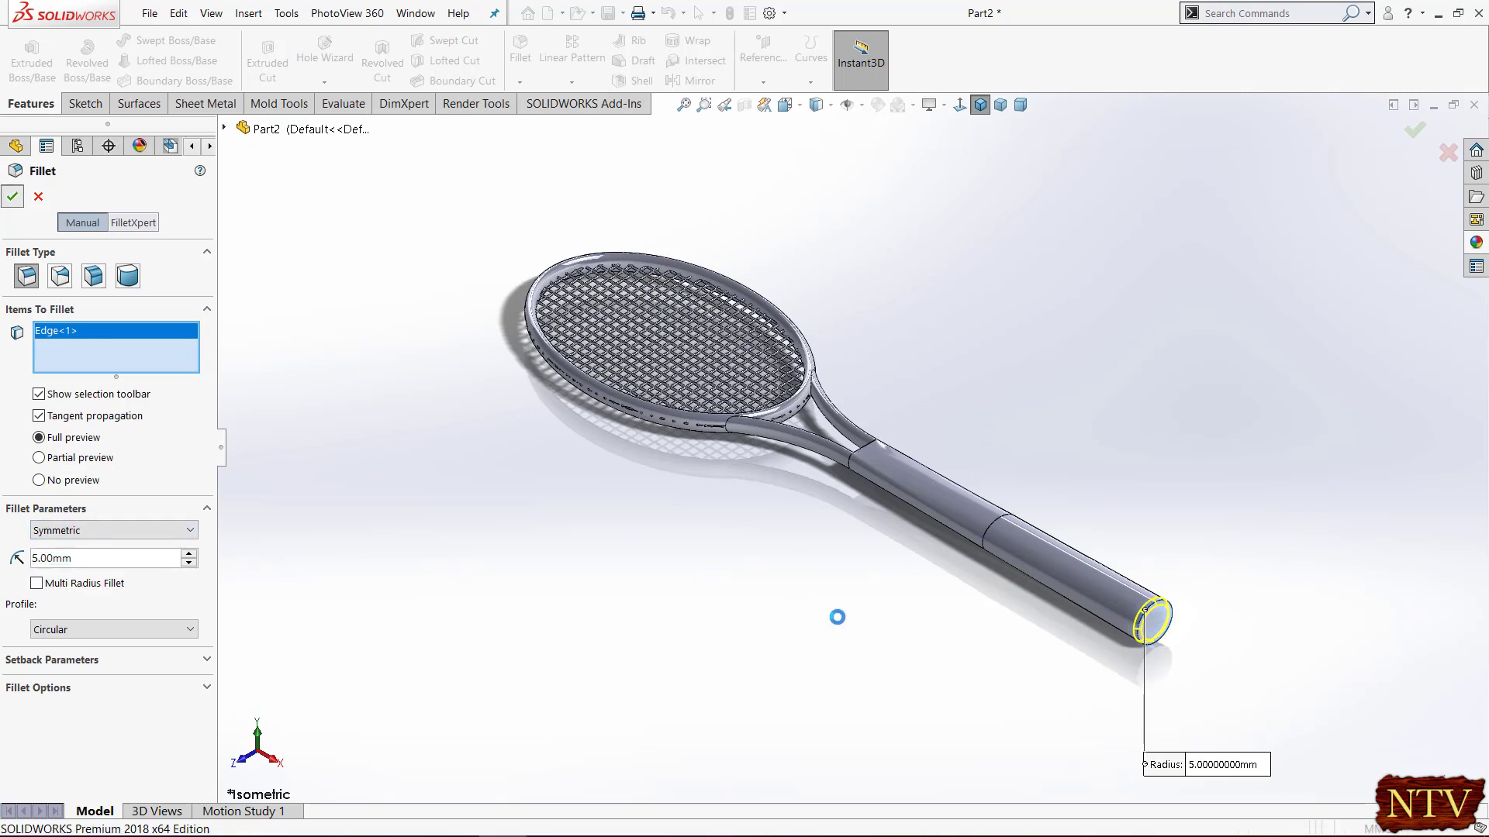
Display the racket shaded without edges
left_click(831, 105)
left_click(826, 152)
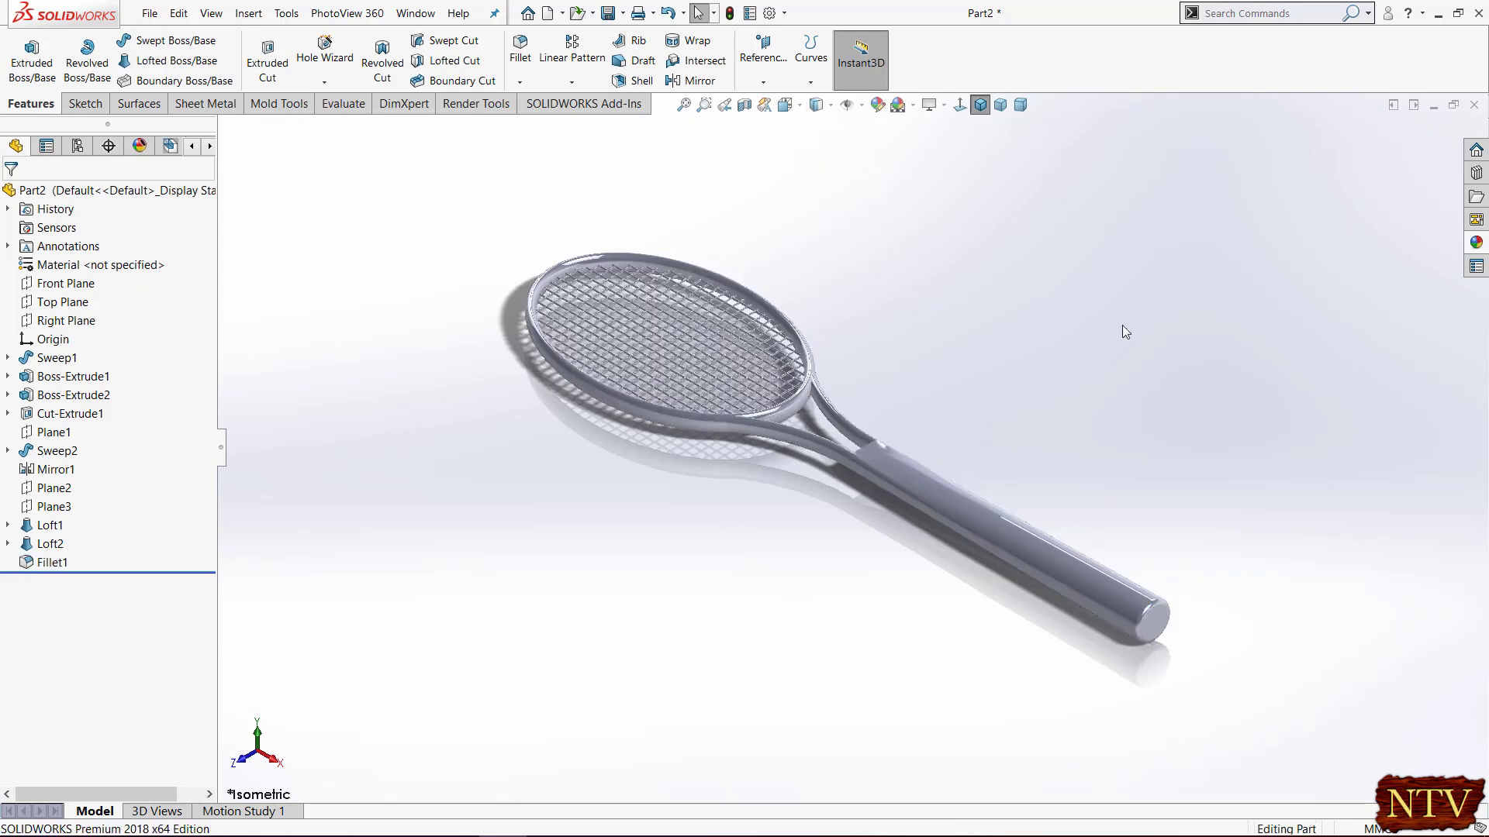
scroll(756, 378, "down", 3)
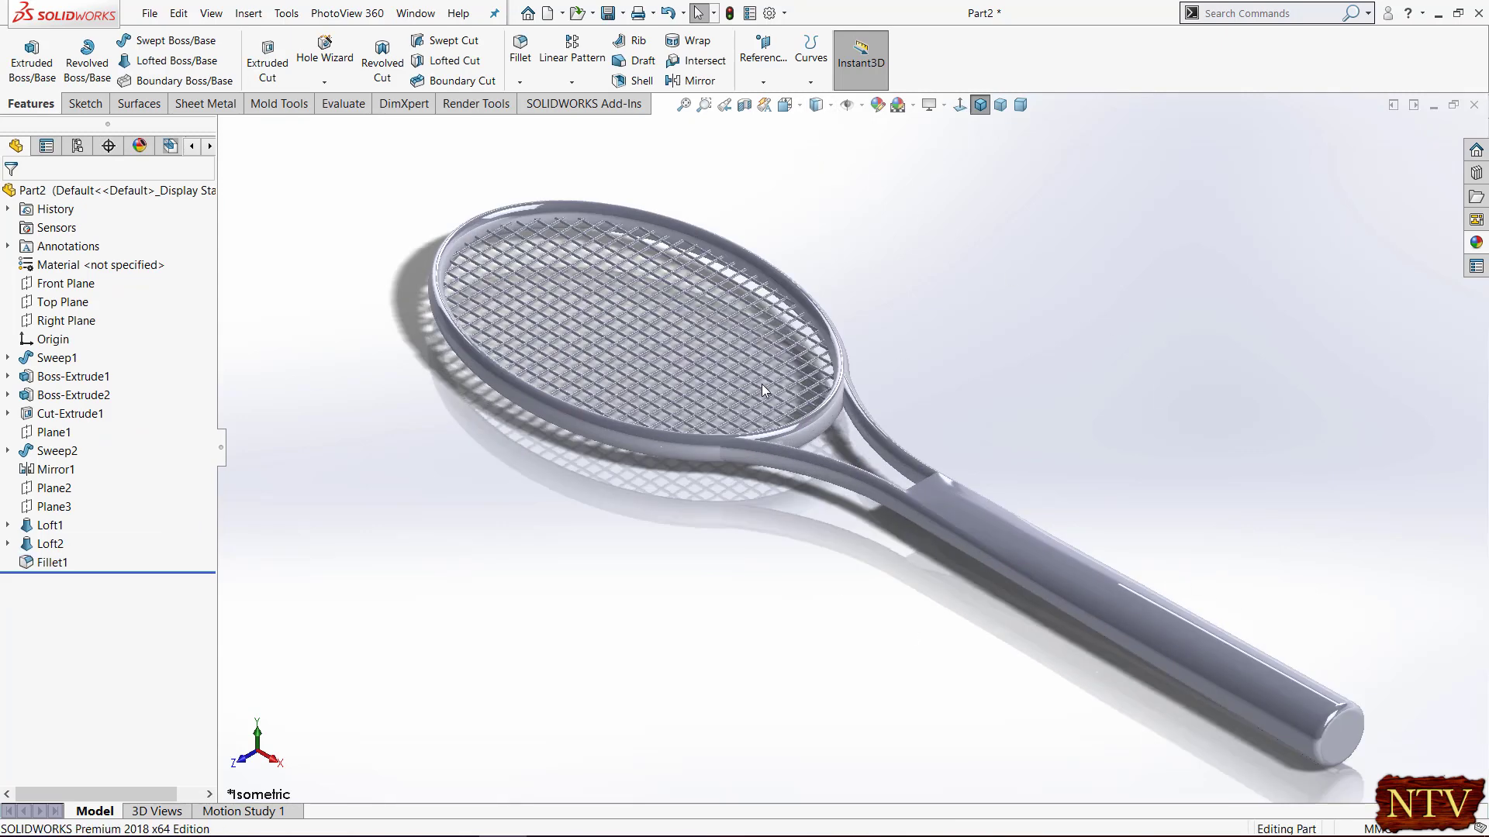
left_click(703, 105)
left_click_drag(353, 162, 1390, 783)
right_click(975, 299)
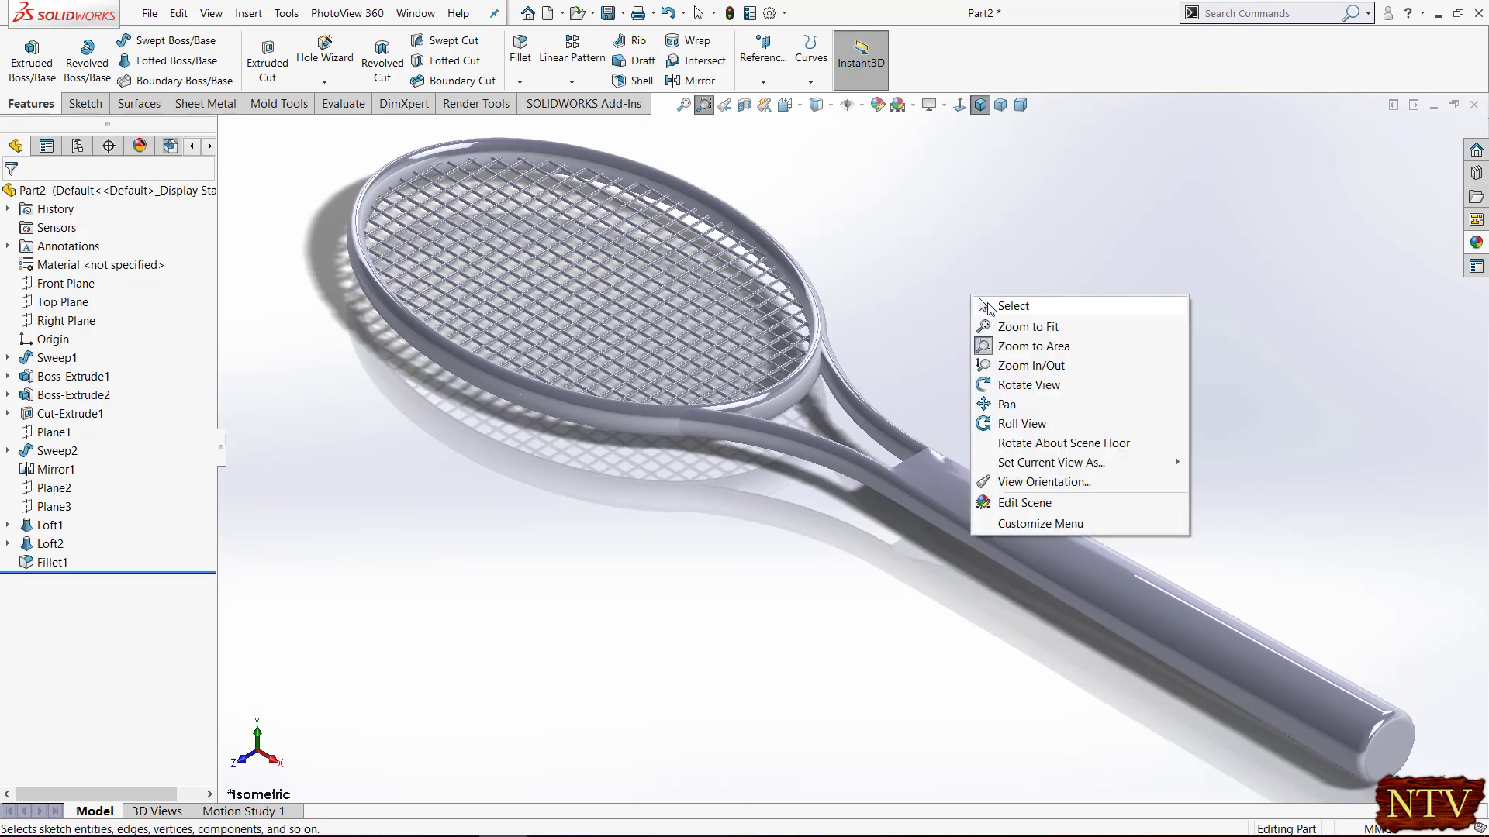
left_click(1003, 308)
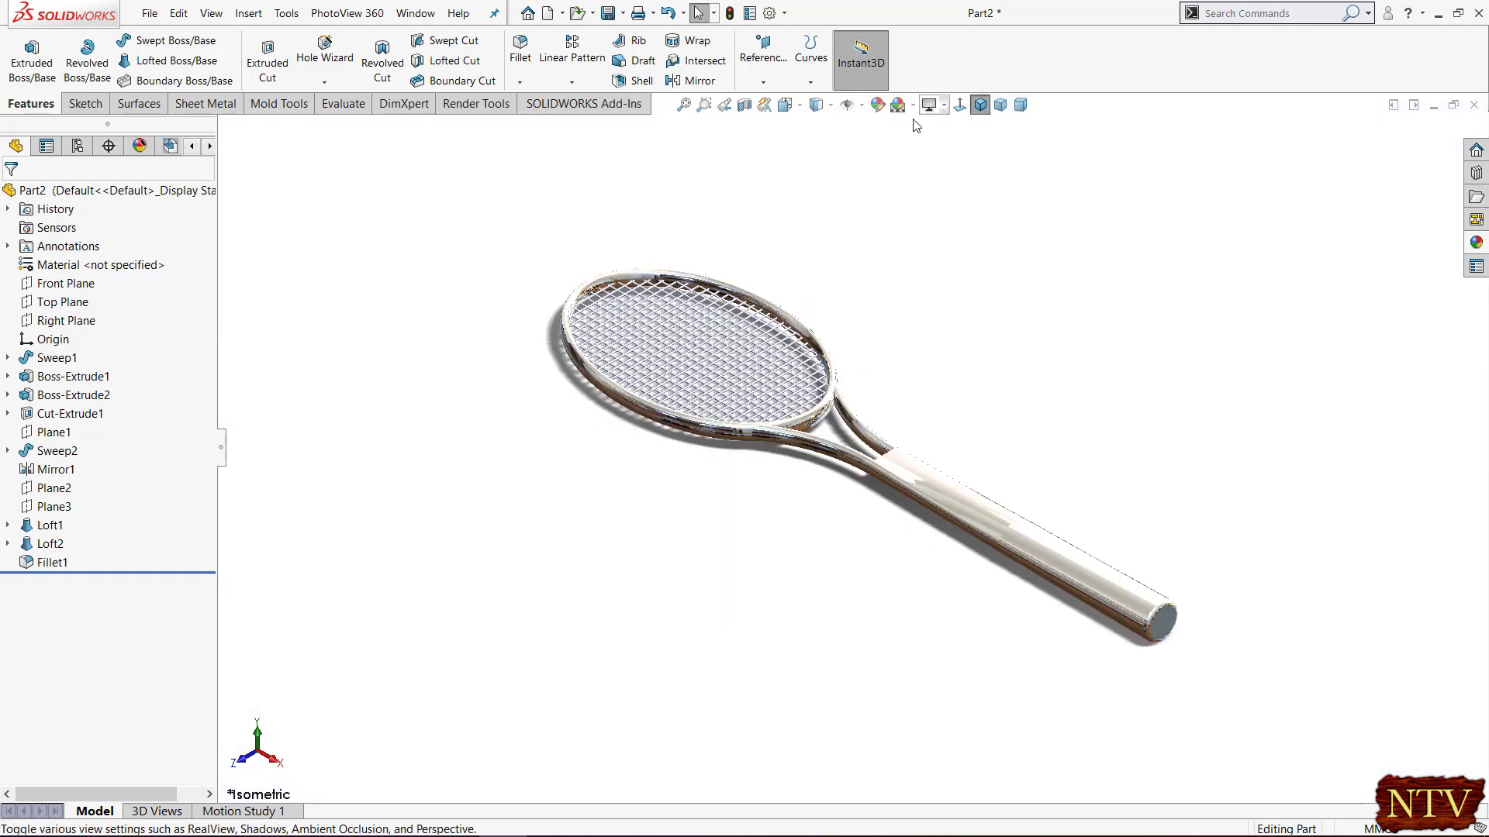
Apply the Rooftop scene as the model's background
left_click(897, 105)
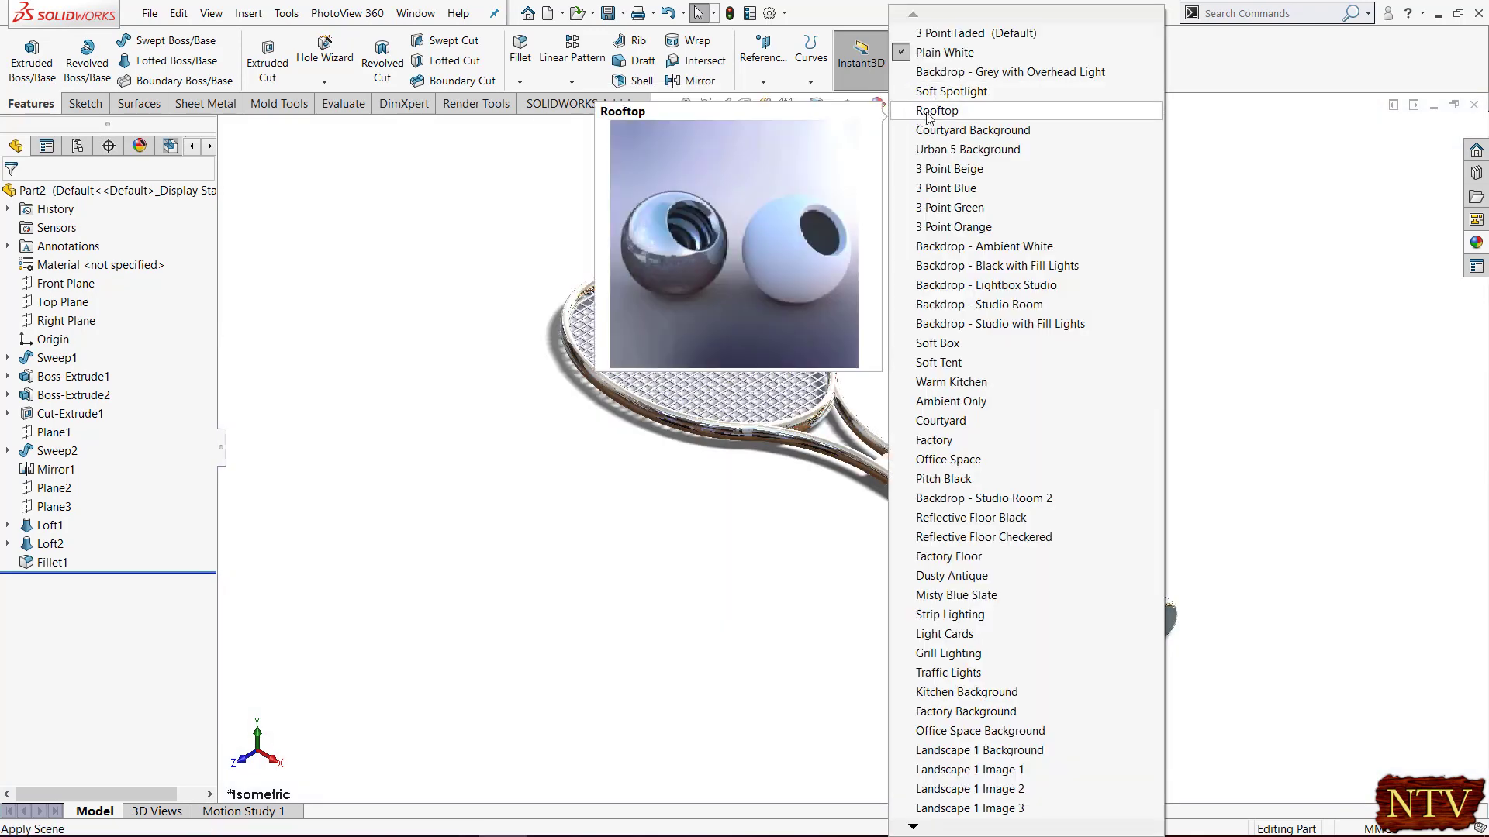
left_click(979, 263)
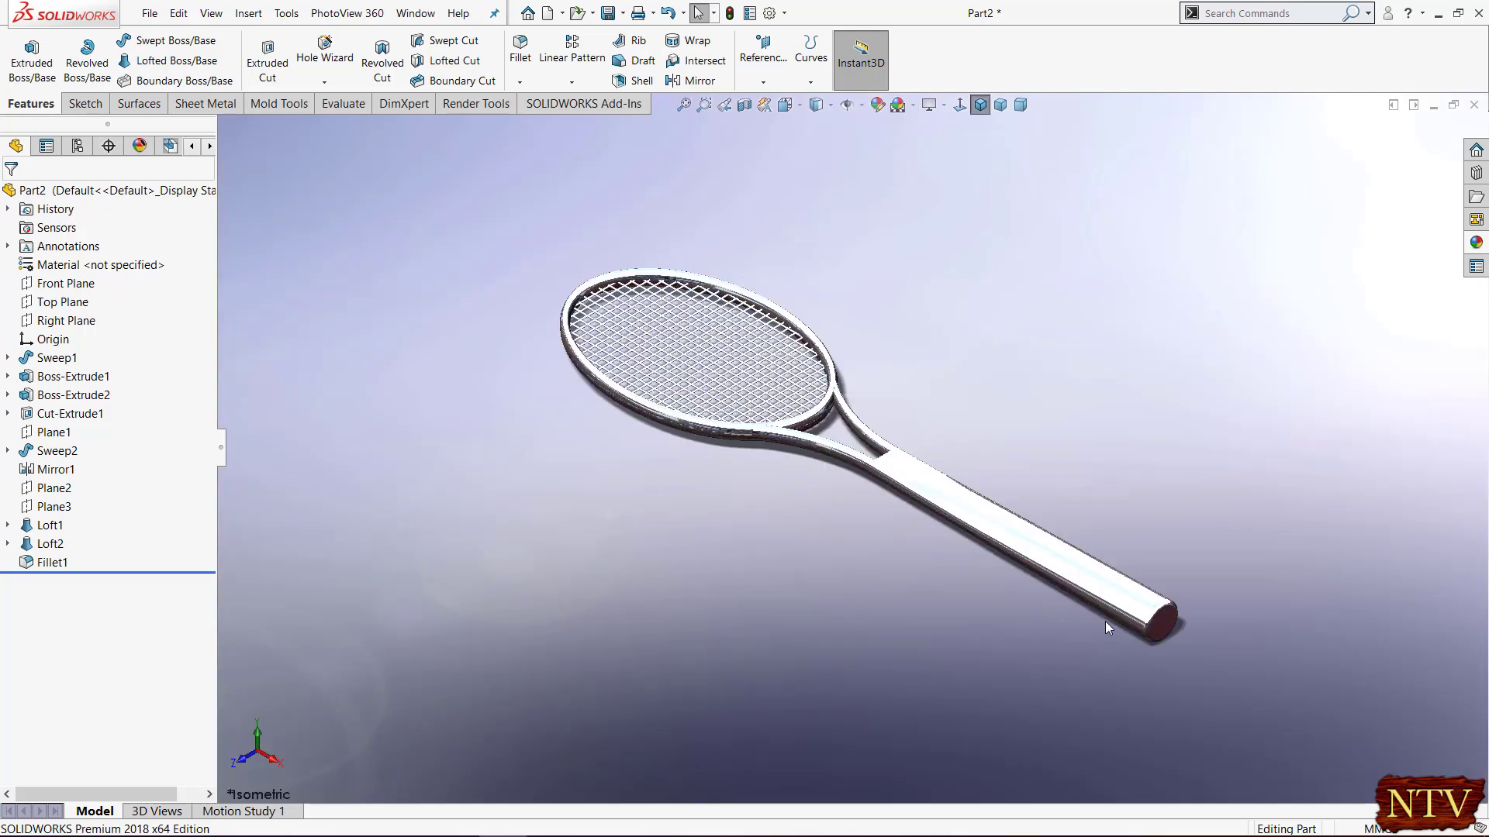
scroll(1105, 621, "down", 2)
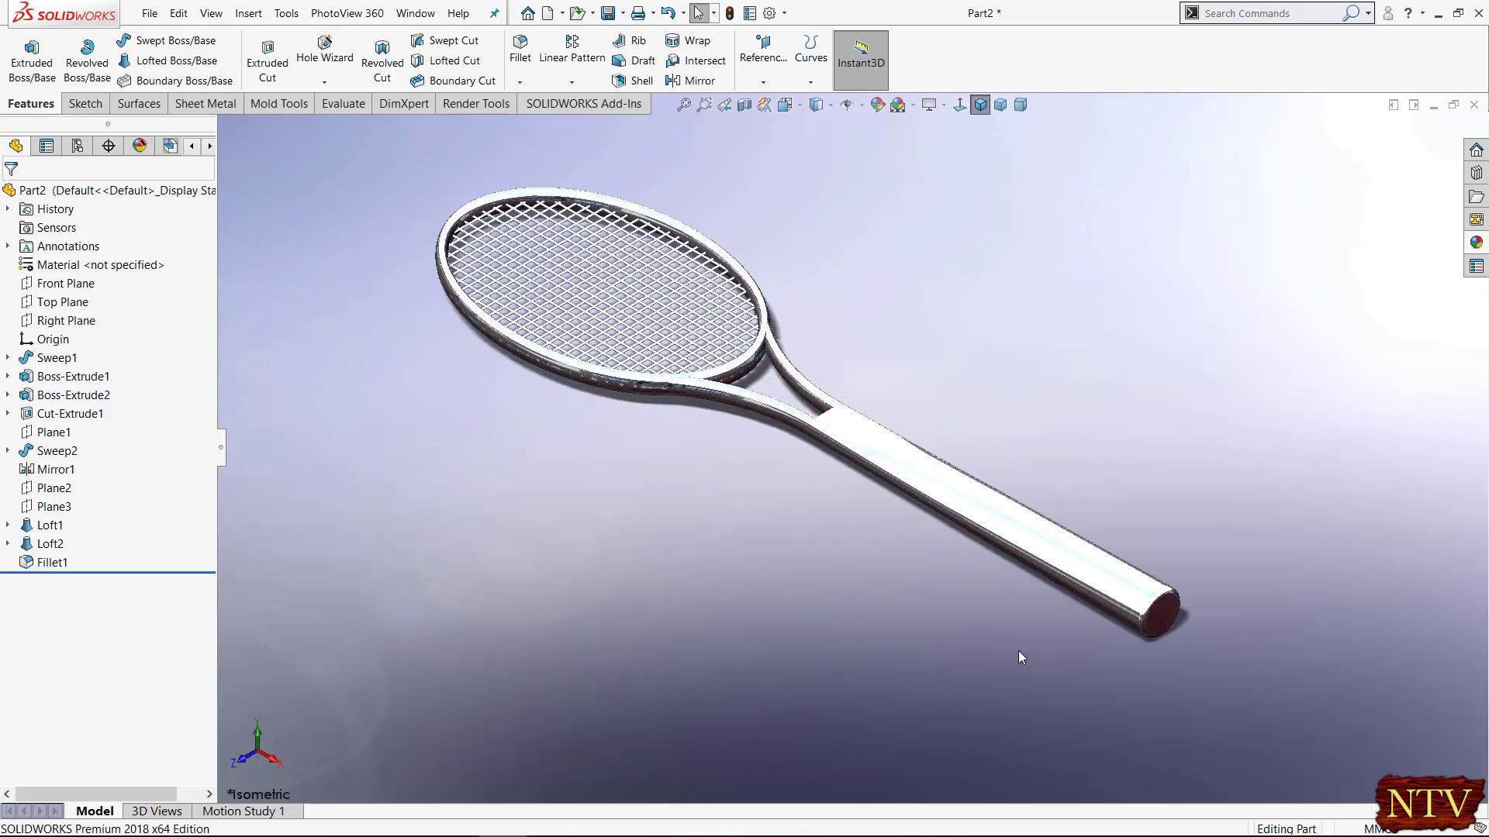
Colour the outer face of the rear handle loft and the end fillet Fillet1 black
left_click(1083, 568)
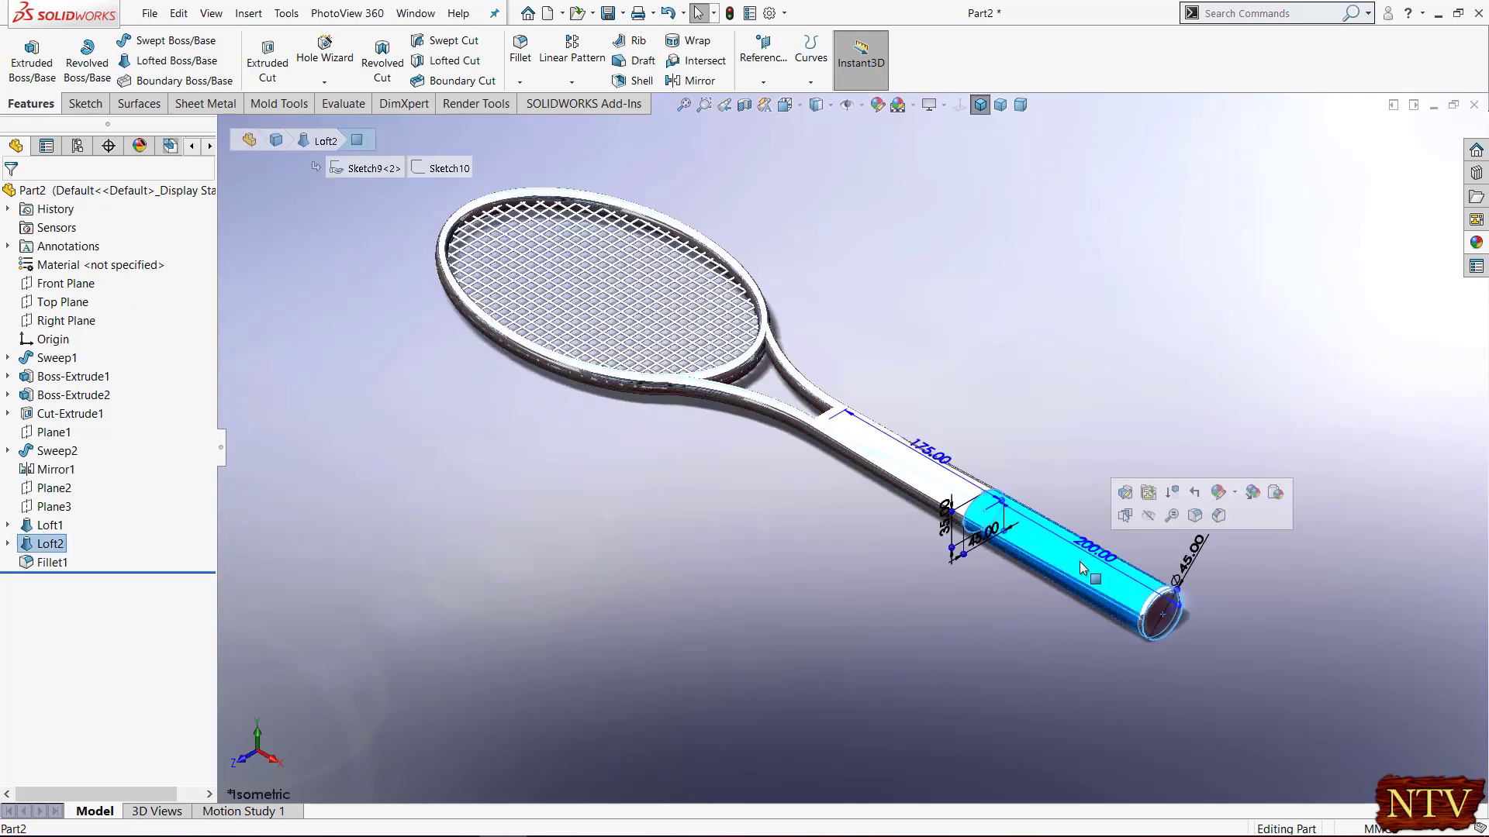
left_click(44, 563, "ctrl")
scroll(1123, 645, "down", 3)
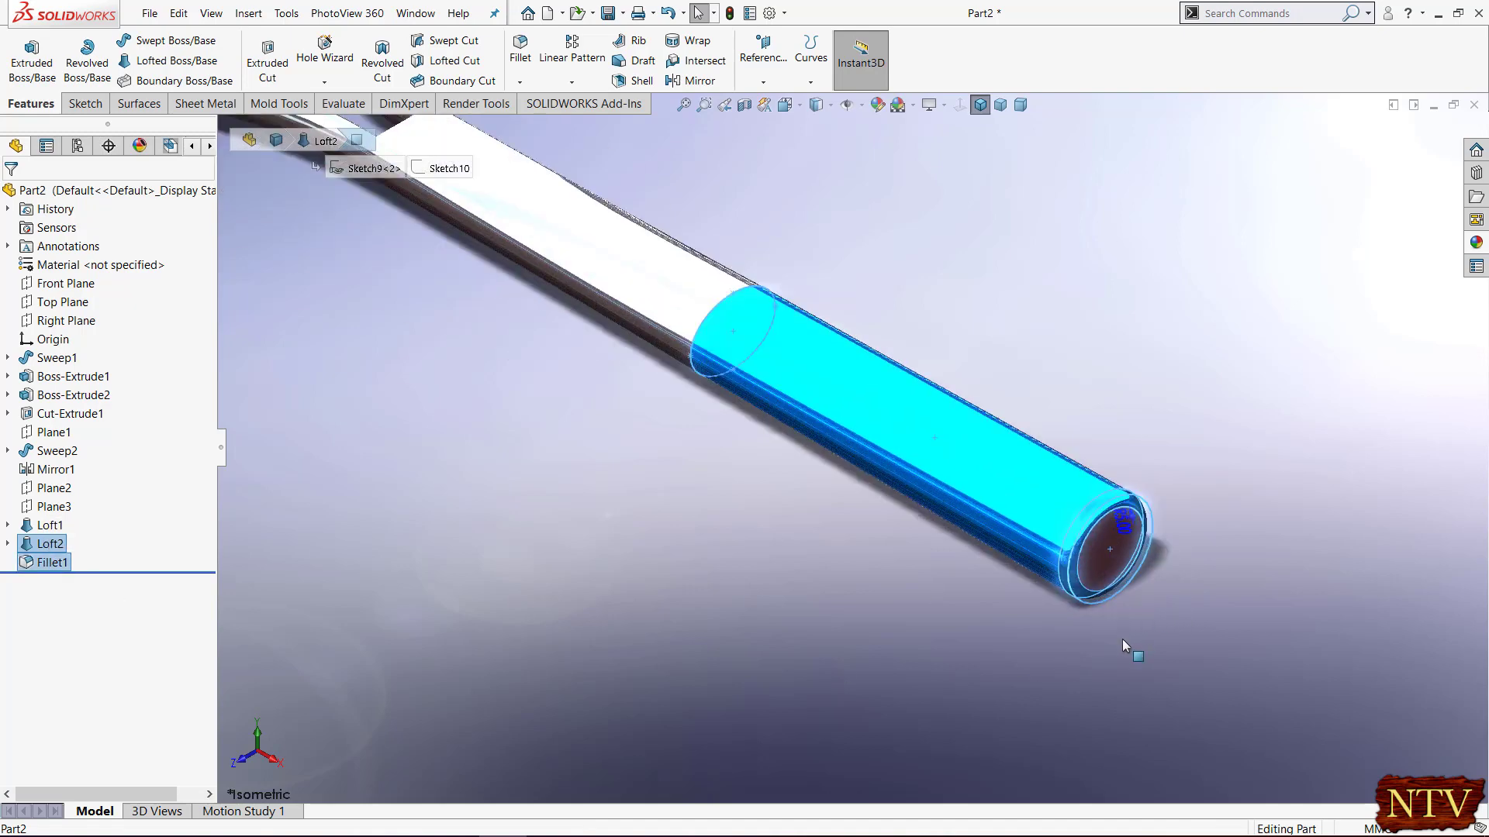
left_click(877, 105)
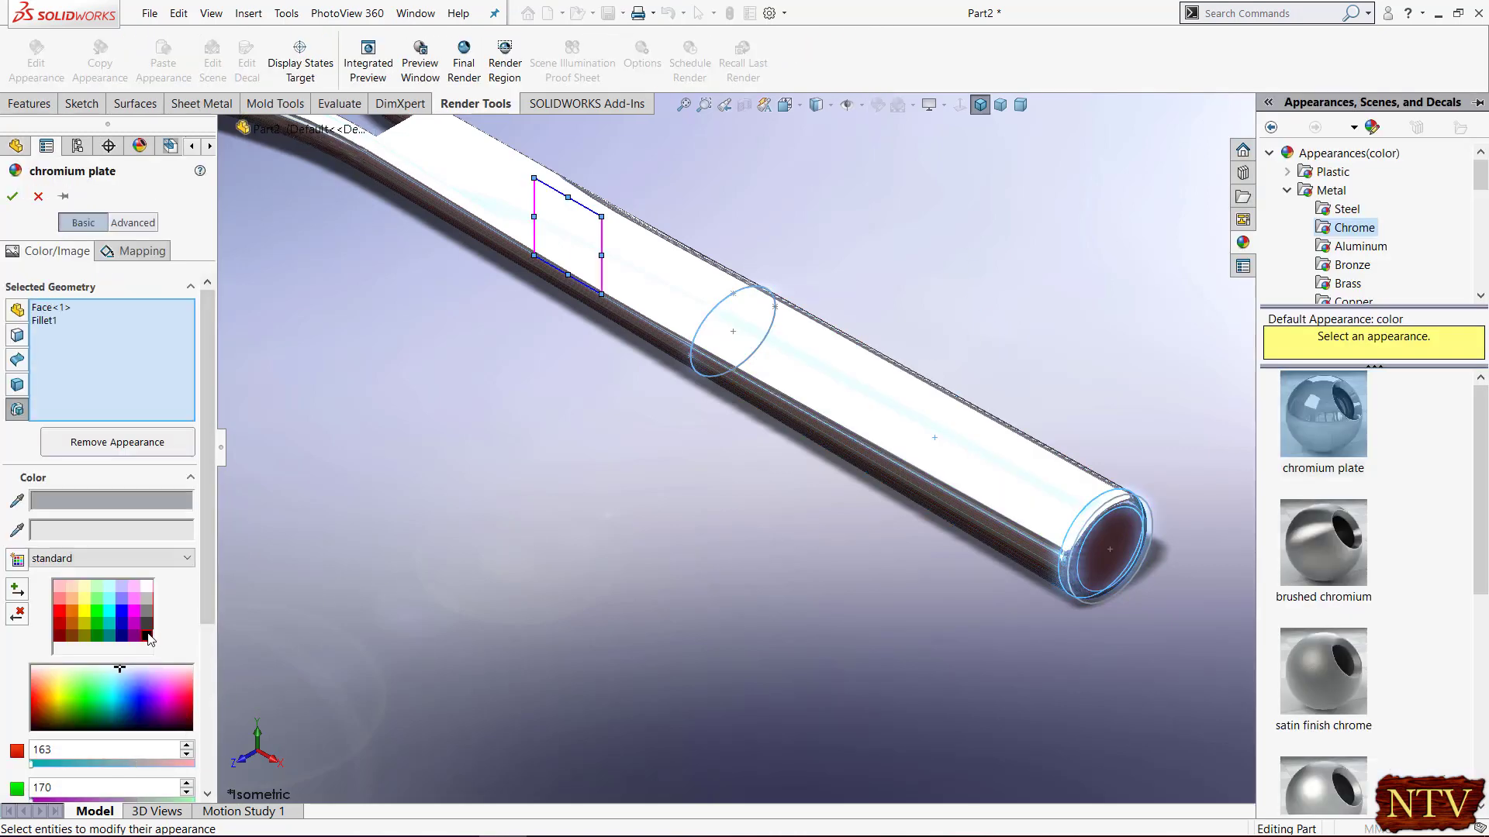
left_click(147, 636)
scroll(760, 620, "up", 5)
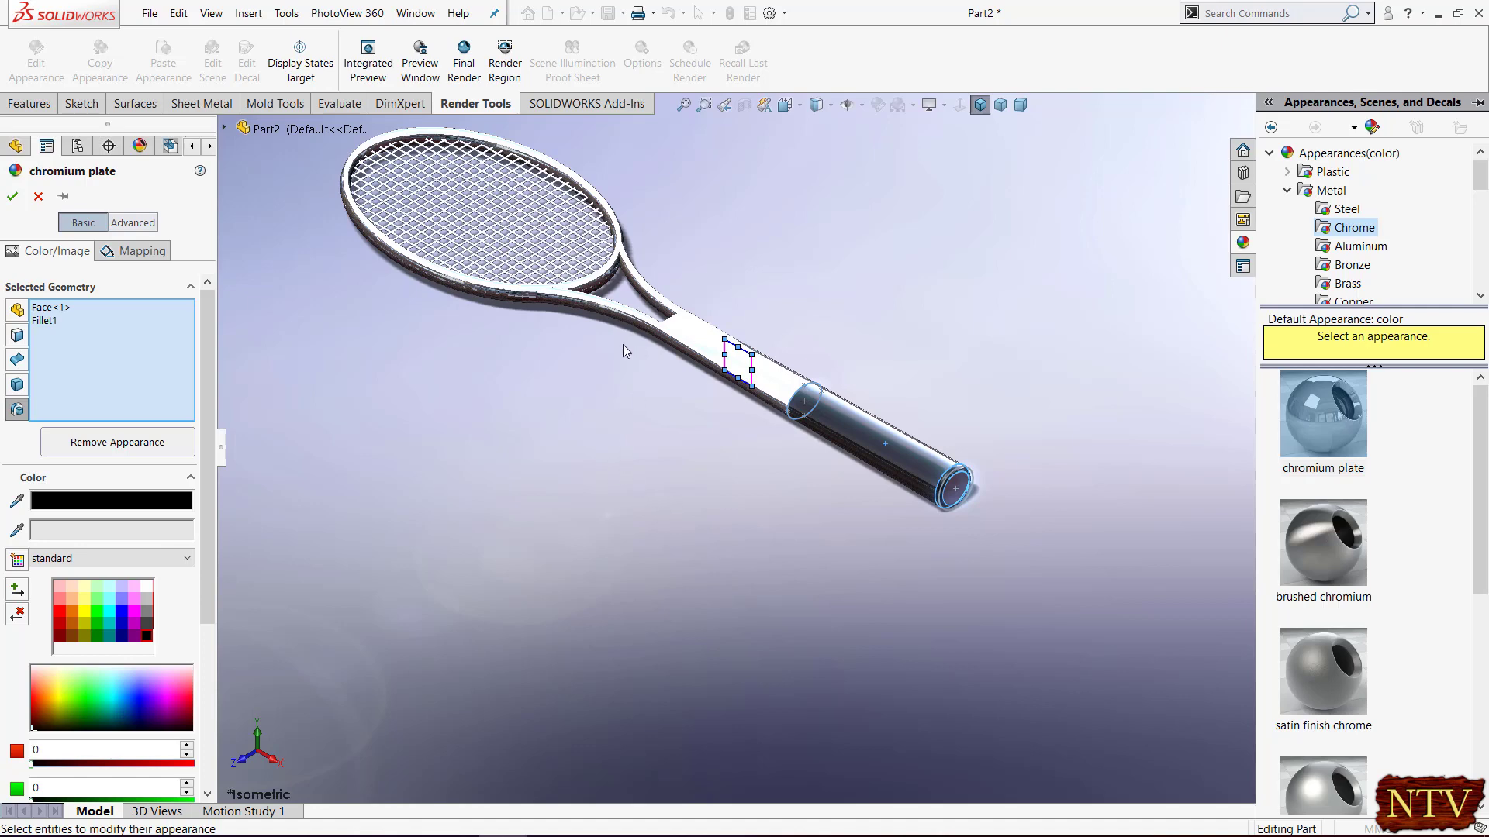
left_click(14, 197)
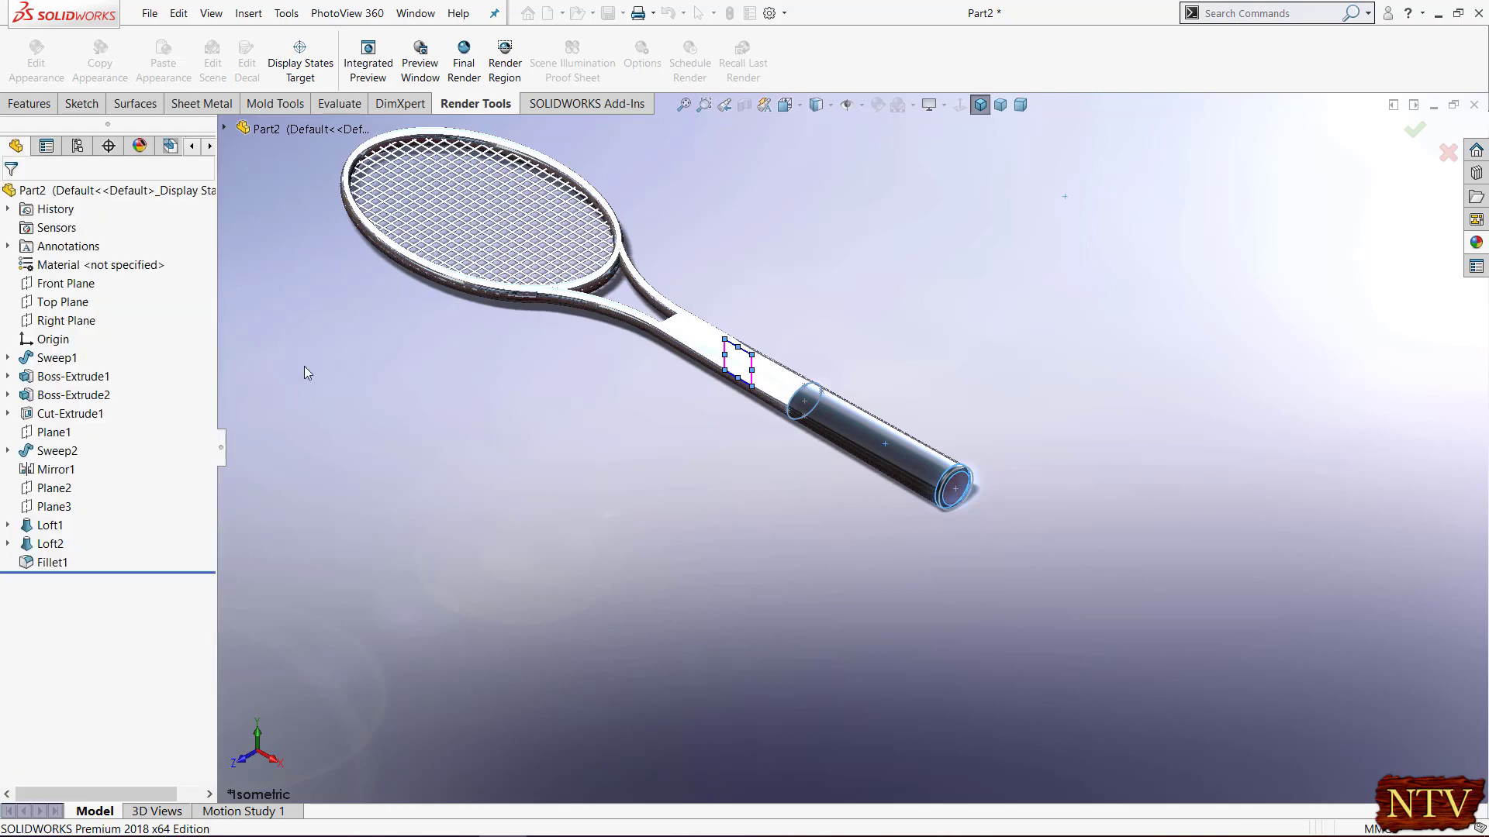
Colour the two racket arms, Sweep2 and Mirror1, red
left_click(61, 453)
left_click(56, 471, "ctrl")
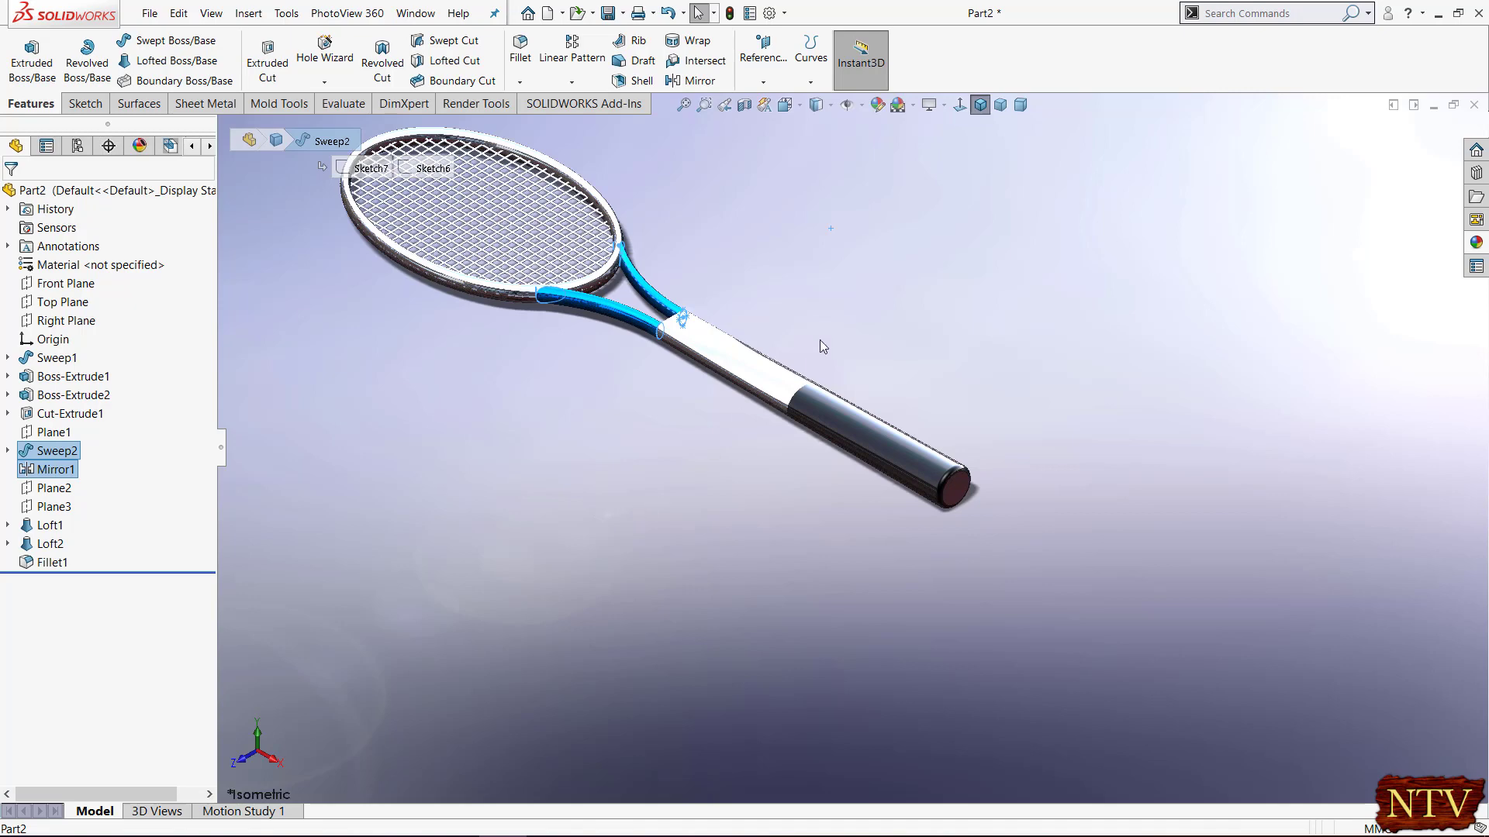
left_click(878, 106)
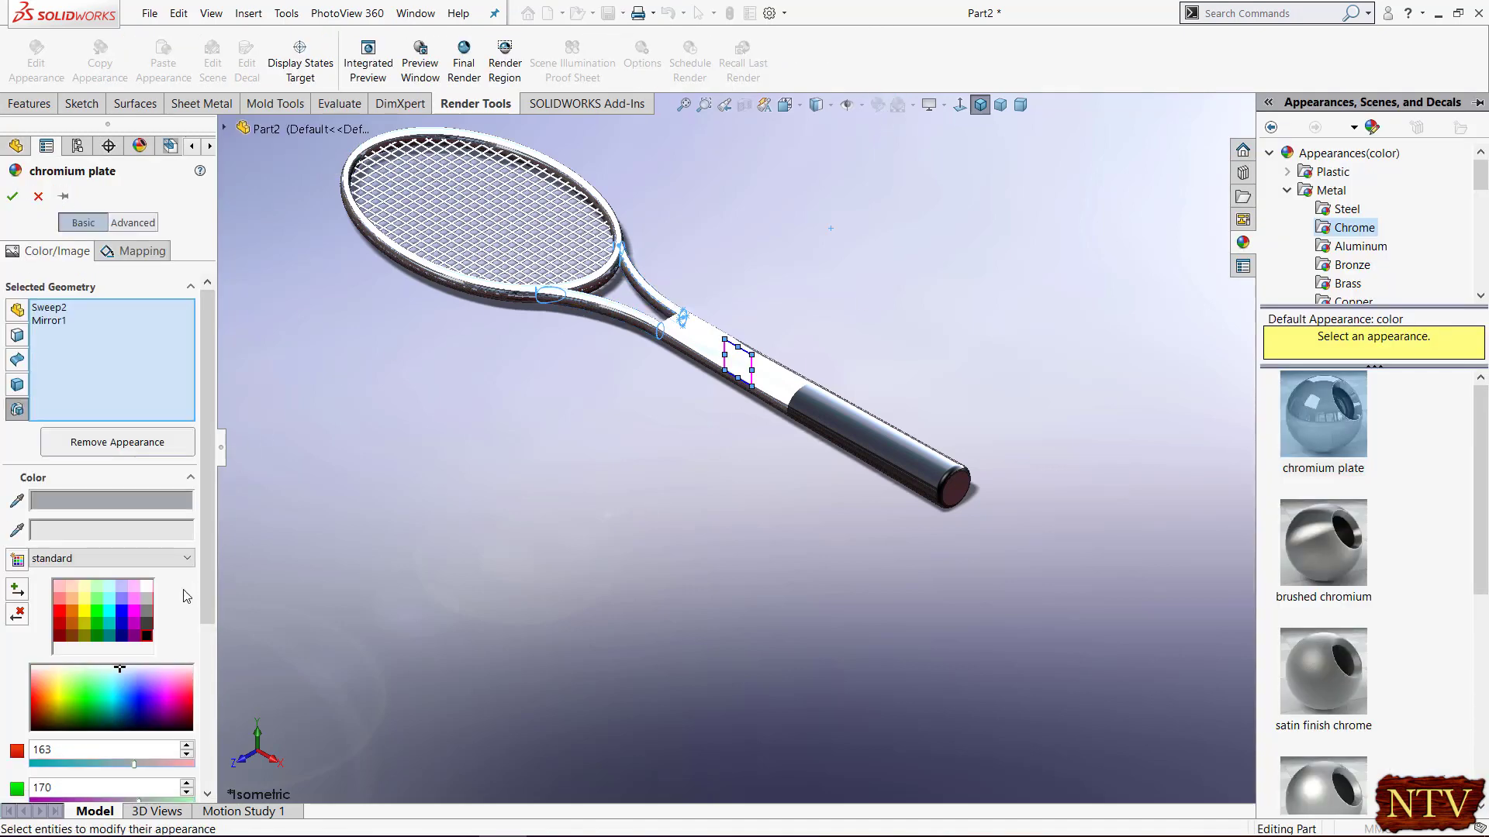
left_click(59, 609)
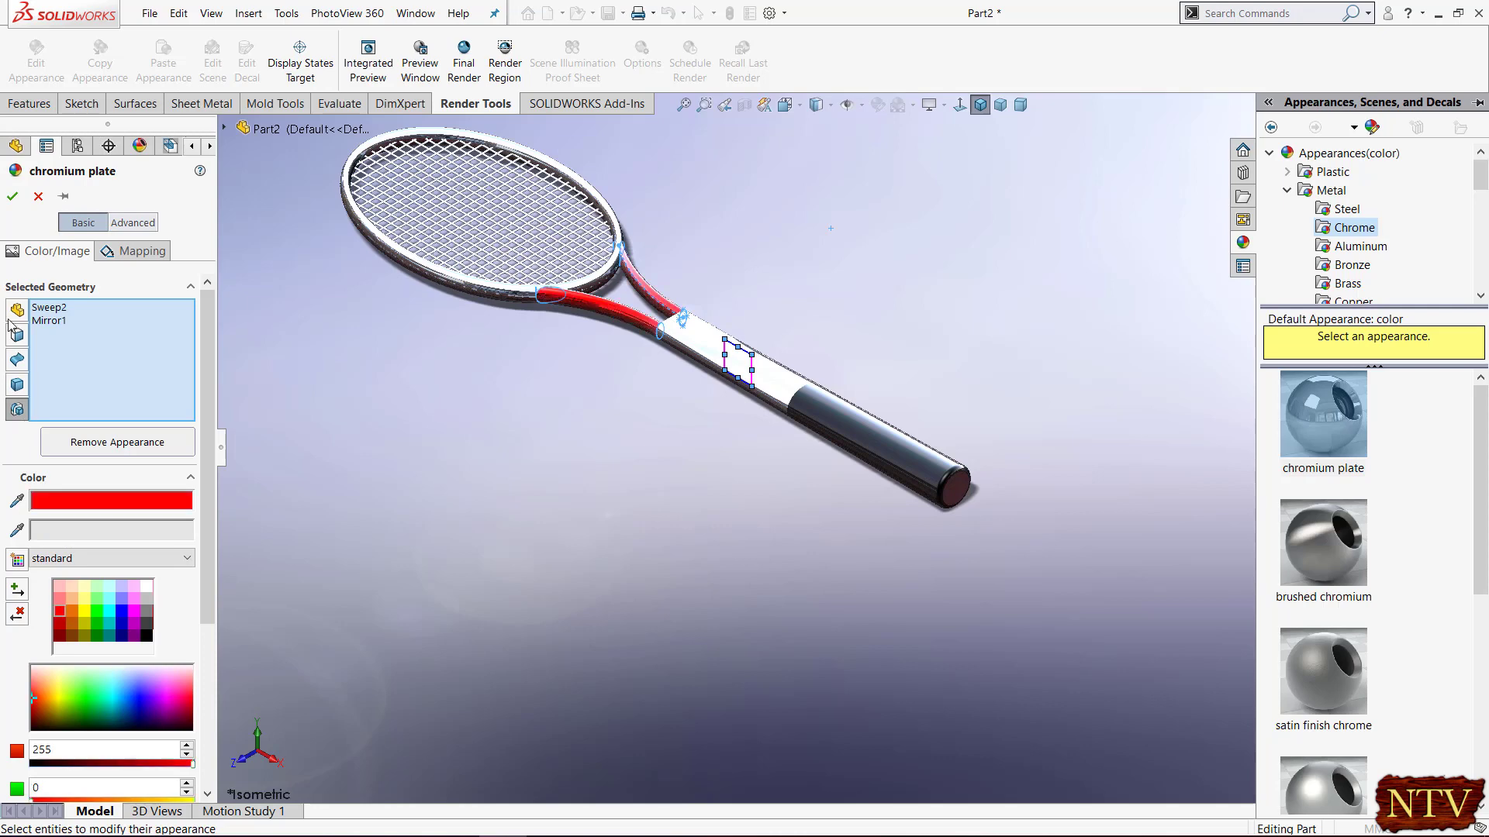
left_click(13, 198)
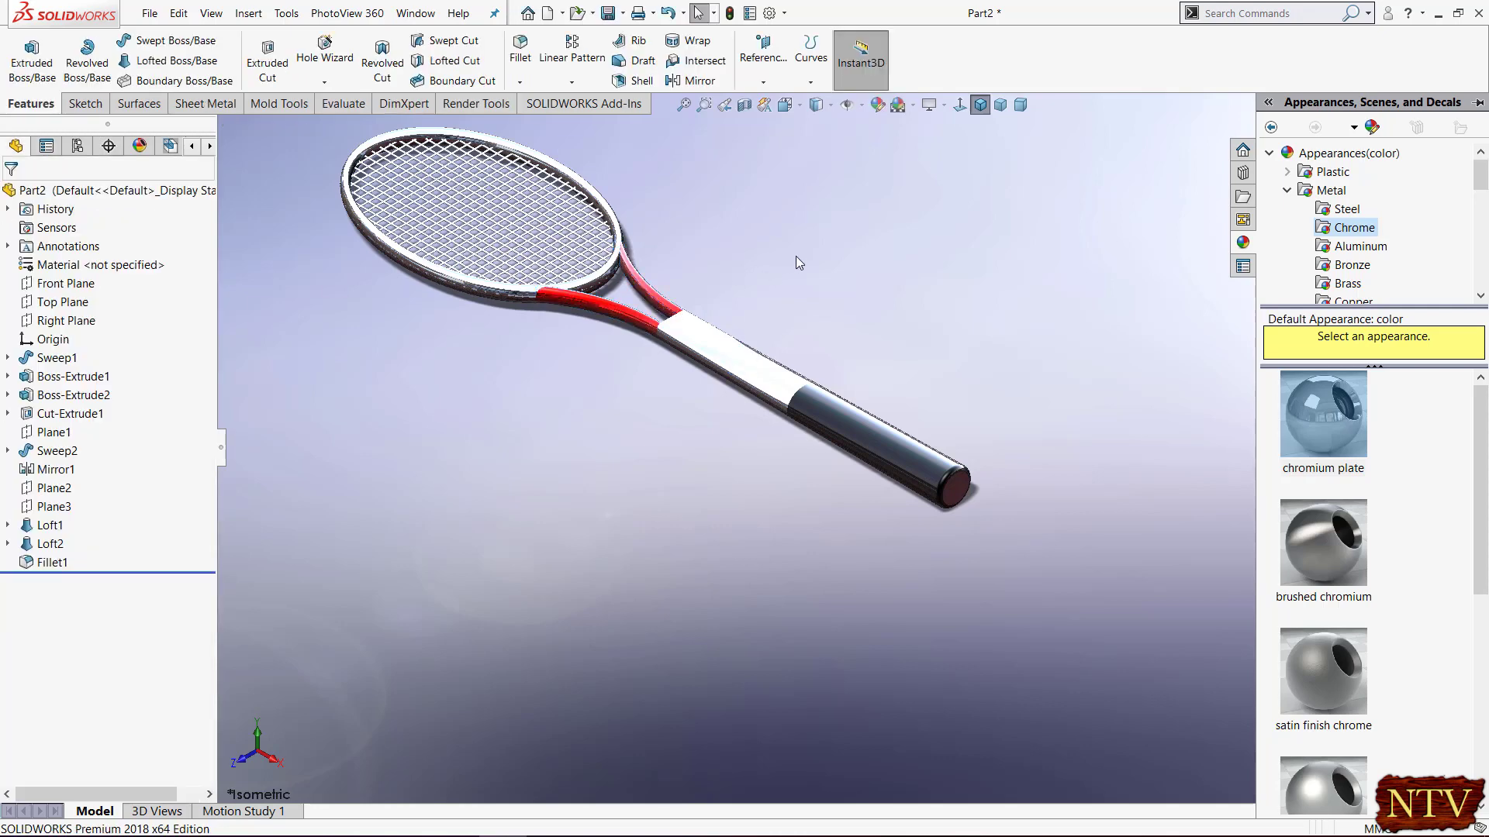
left_click_drag(448, 217, 1208, 707)
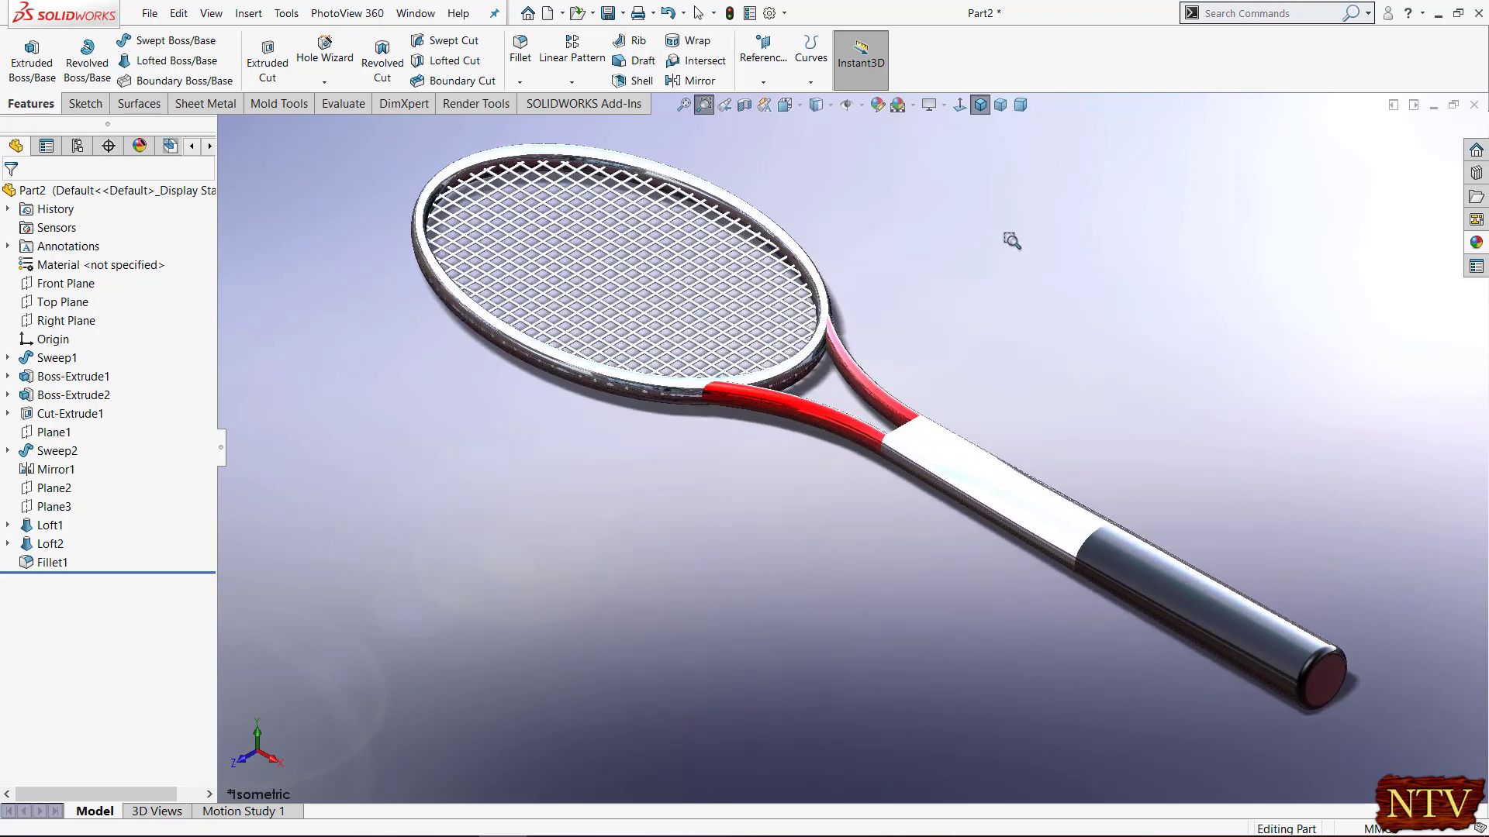